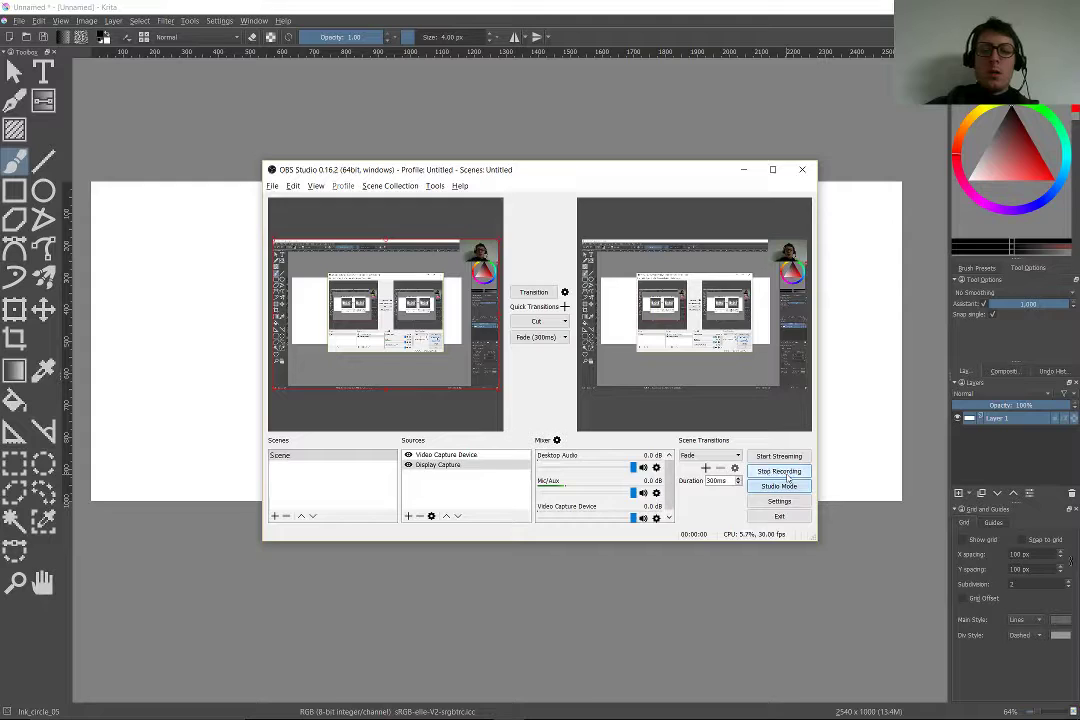
left_click(233, 586)
left_click_drag(432, 500, 902, 297)
scroll(437, 480, "up", 1)
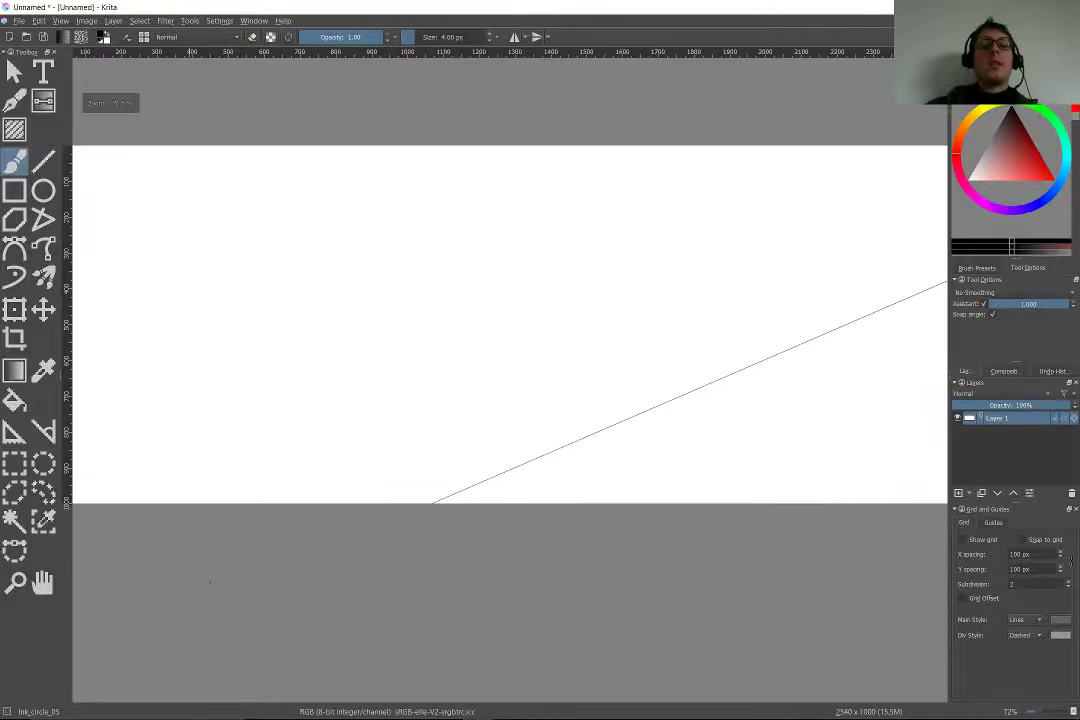
key("ctrl+z")
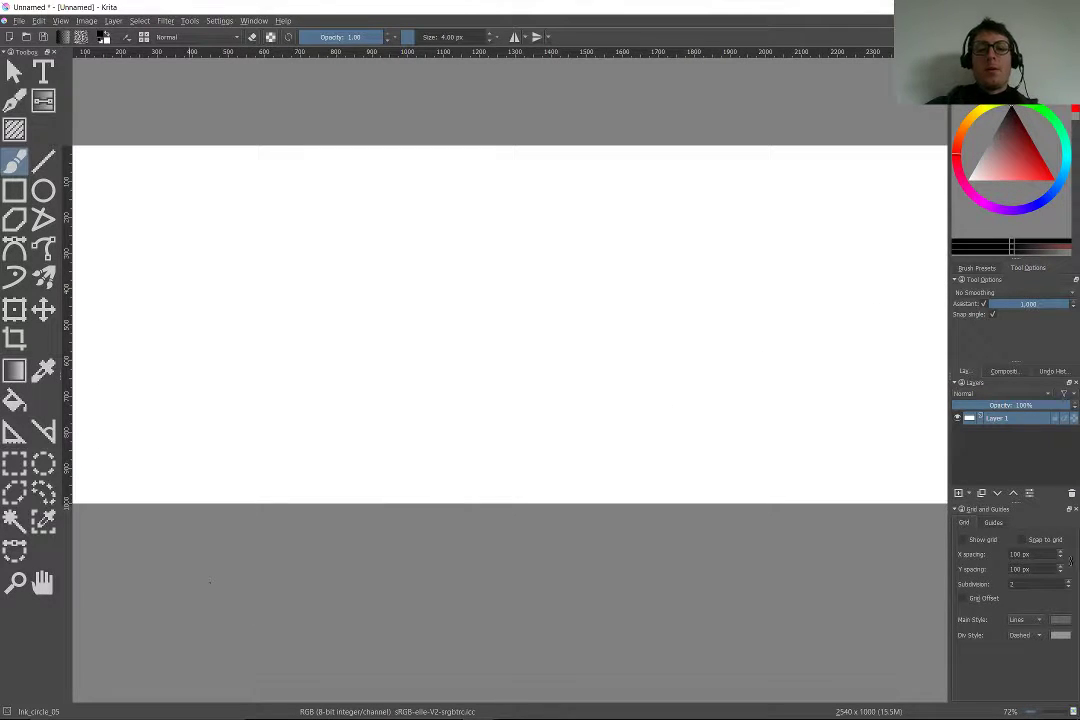
scroll(453, 222, "down", 1)
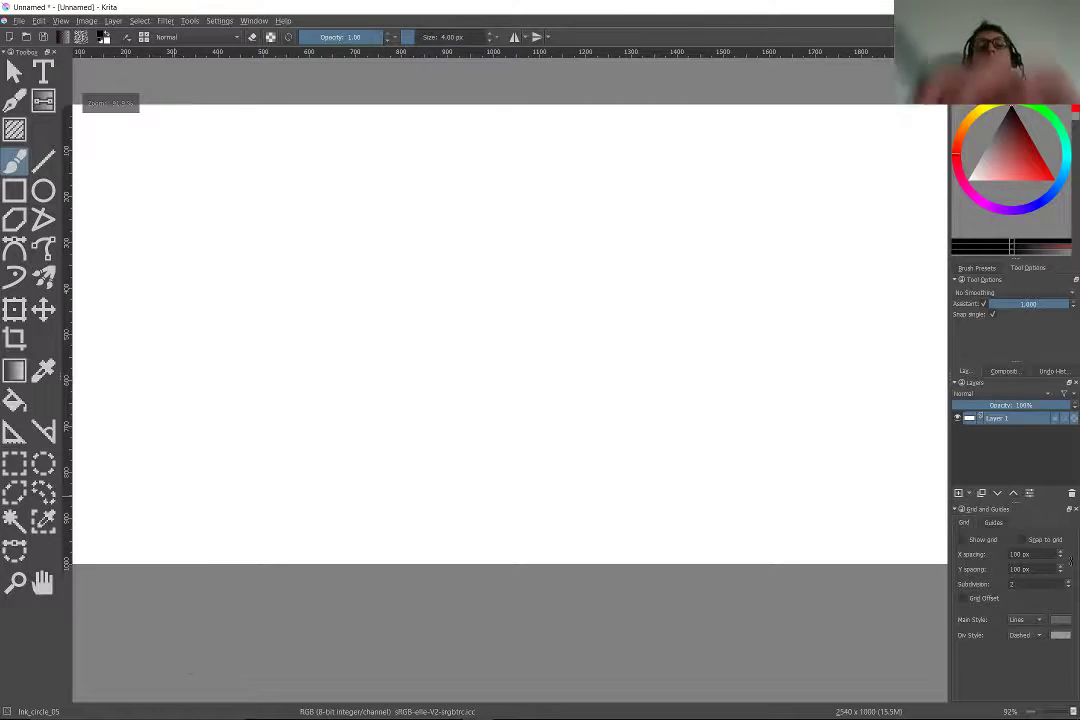
scroll(579, 358, "down", 3)
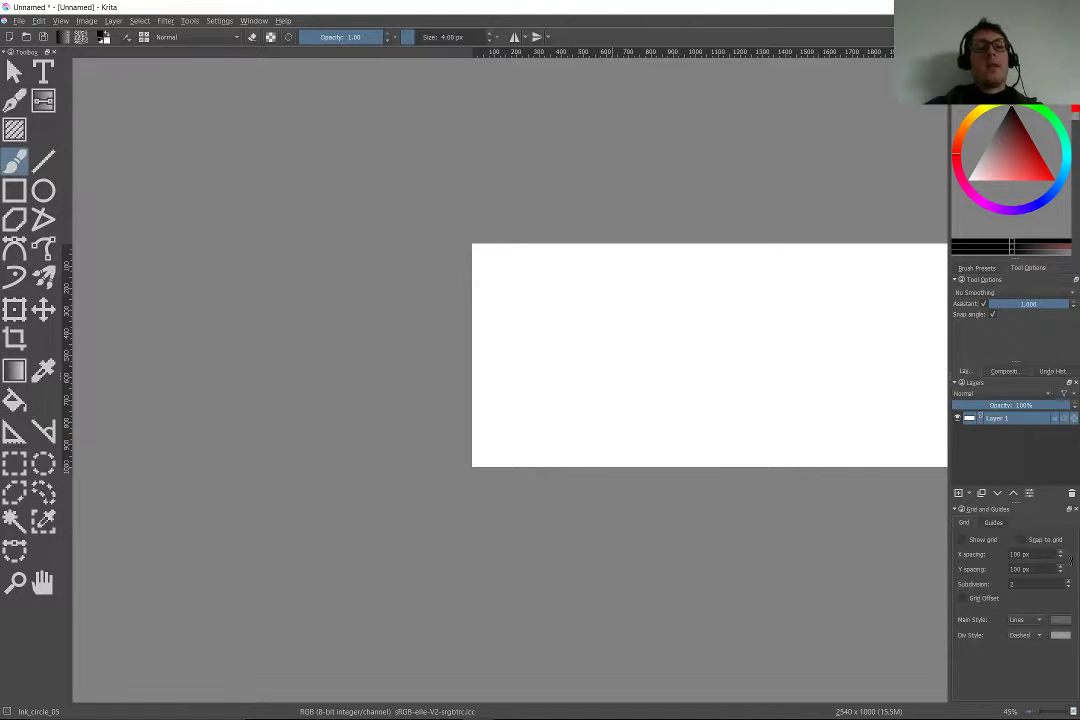
scroll(758, 360, "up", 3)
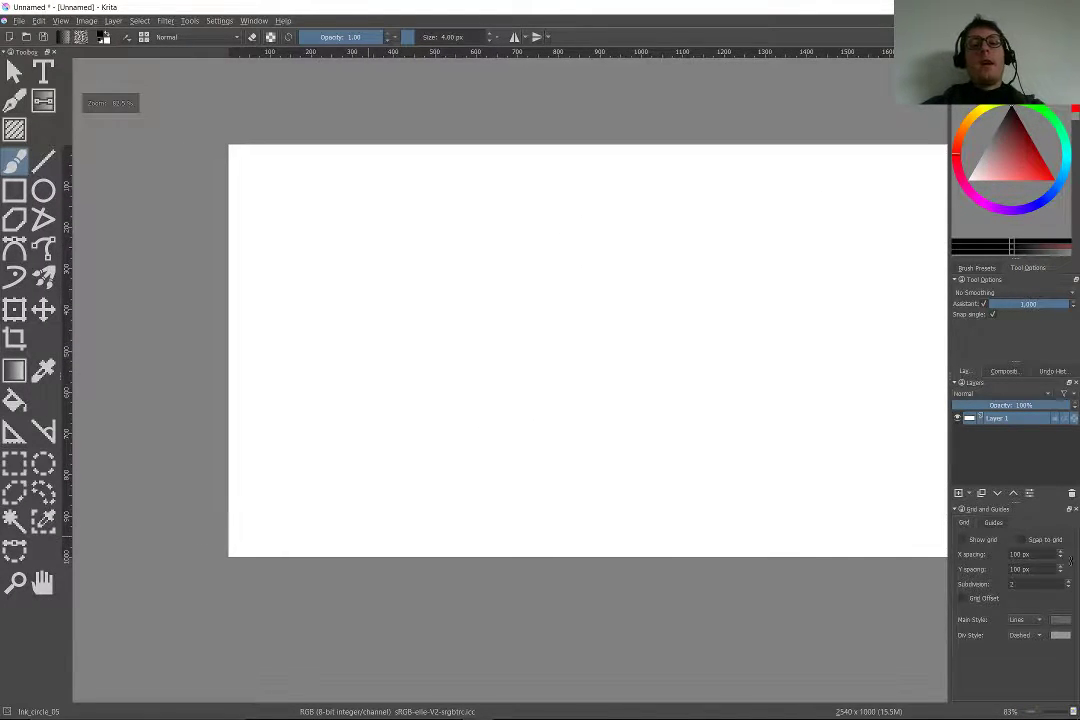
Try sketching a rough square freehand with four brush strokes, and undo all of its strokes
left_click_drag(630, 290, 648, 414)
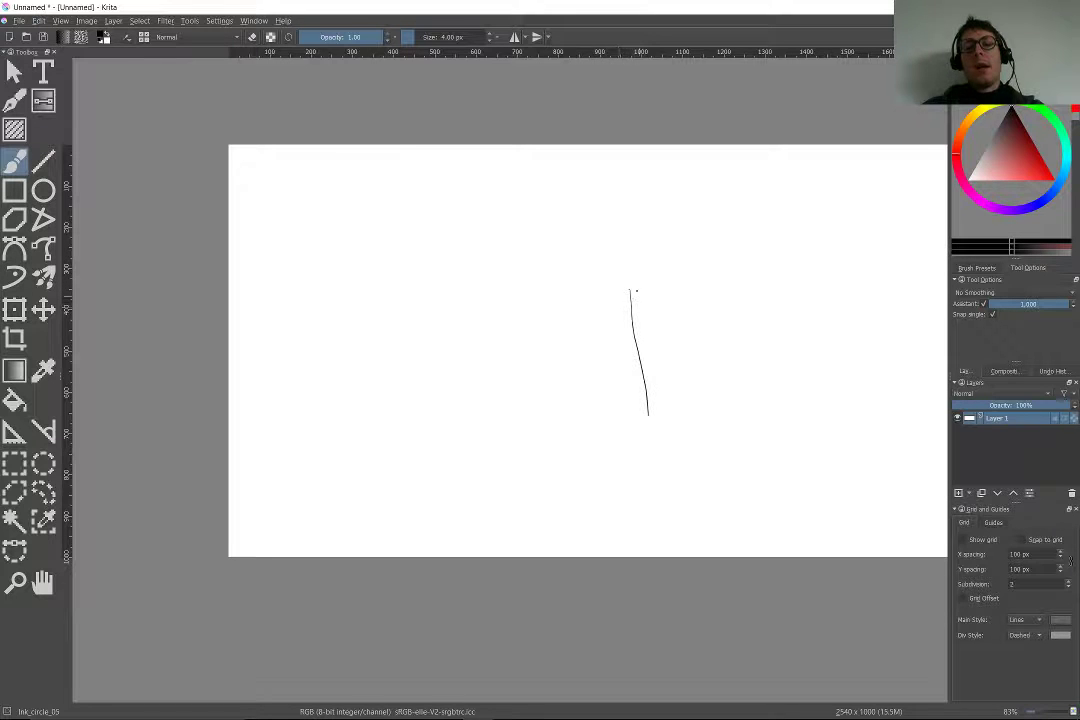
left_click_drag(631, 290, 477, 300)
mouse_move(651, 420)
left_mouse_down()
mouse_move(591, 420)
mouse_move(497, 415)
left_mouse_up()
left_click_drag(477, 300, 488, 435)
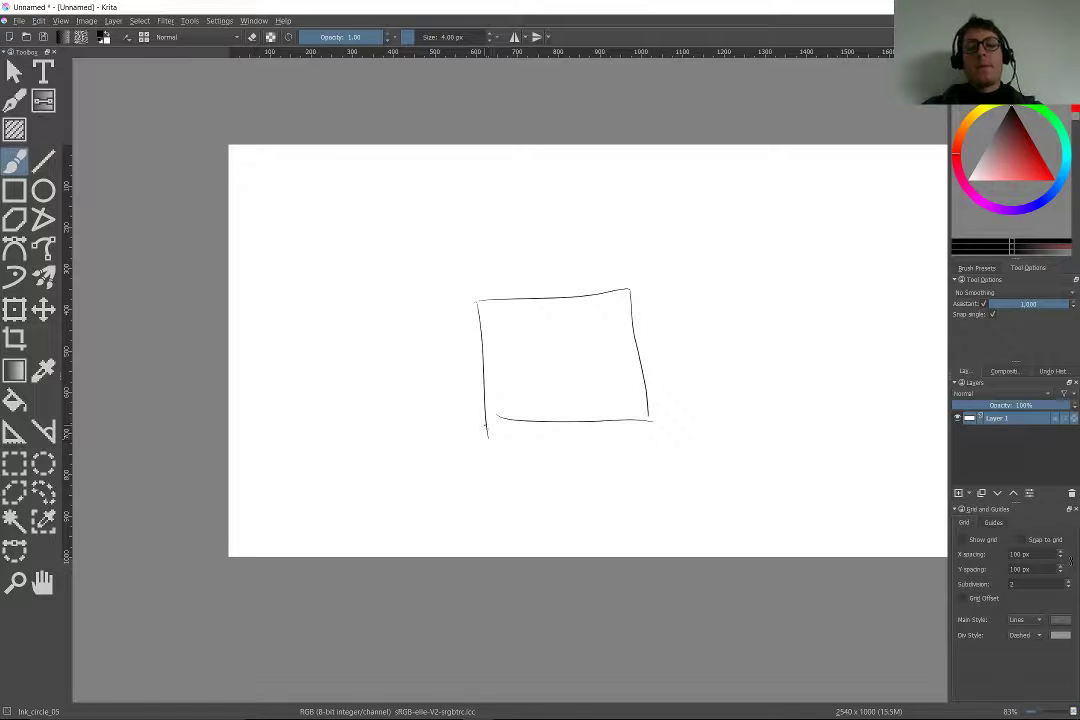
key("ctrl+z")
key("ctrl+z")
key("ctrl+z")
key("ctrl+z")
key("ctrl+z")
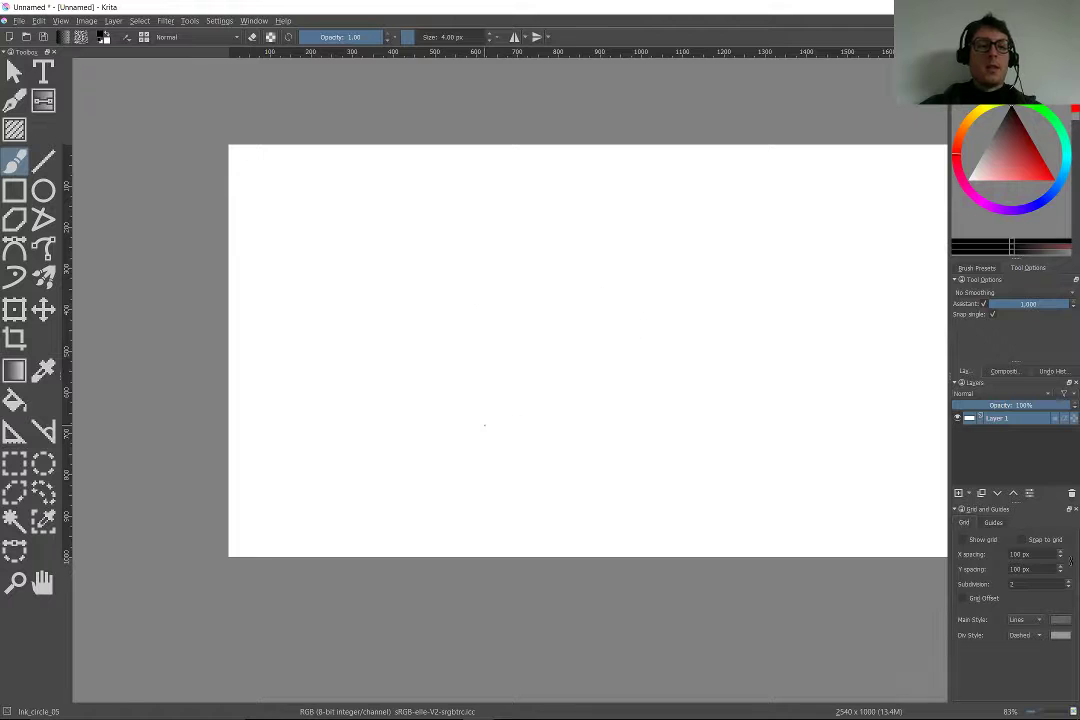
Draw an unfilled square about 391 by 391 px on the canvas with the Rectangle tool and a brush outline
left_click(14, 190)
left_click_drag(430, 212, 591, 373)
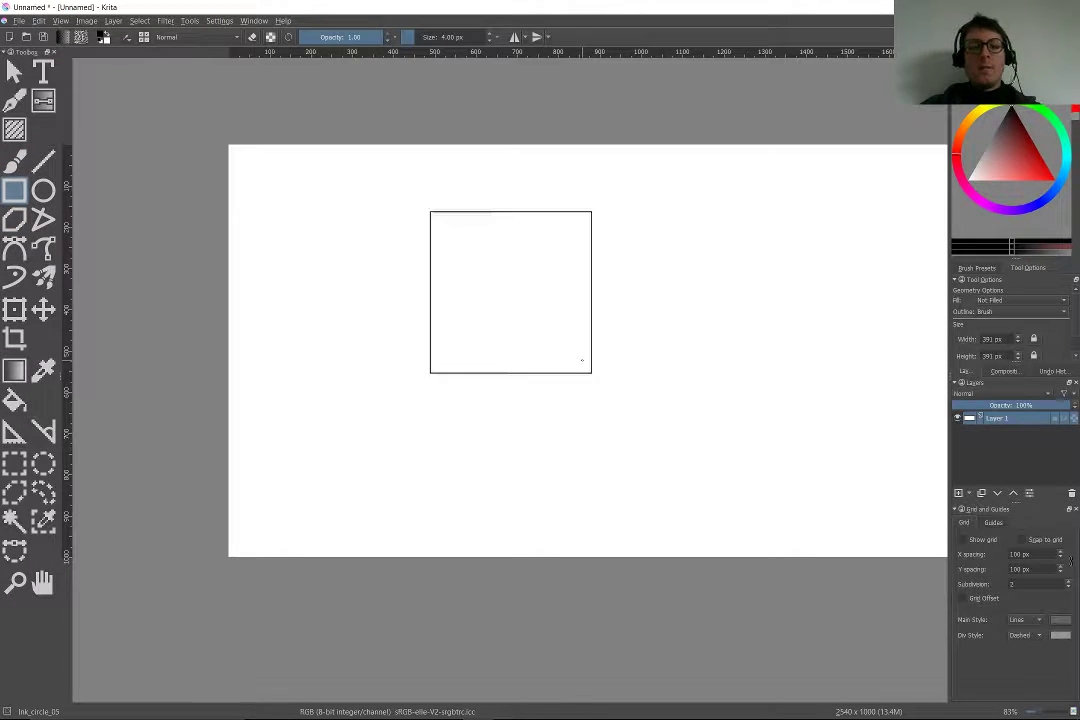
left_click_drag(551, 280, 474, 309)
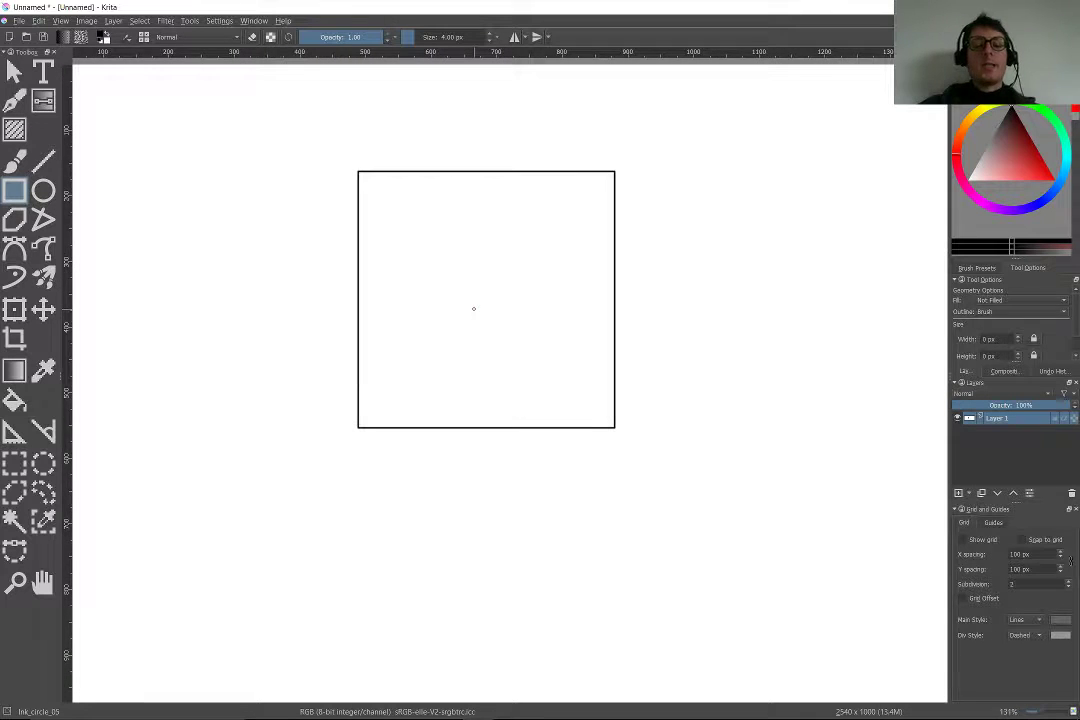
Sketch an L-shaped bracket around the outside of each of the square's four corners with the Freehand Brush
key("b")
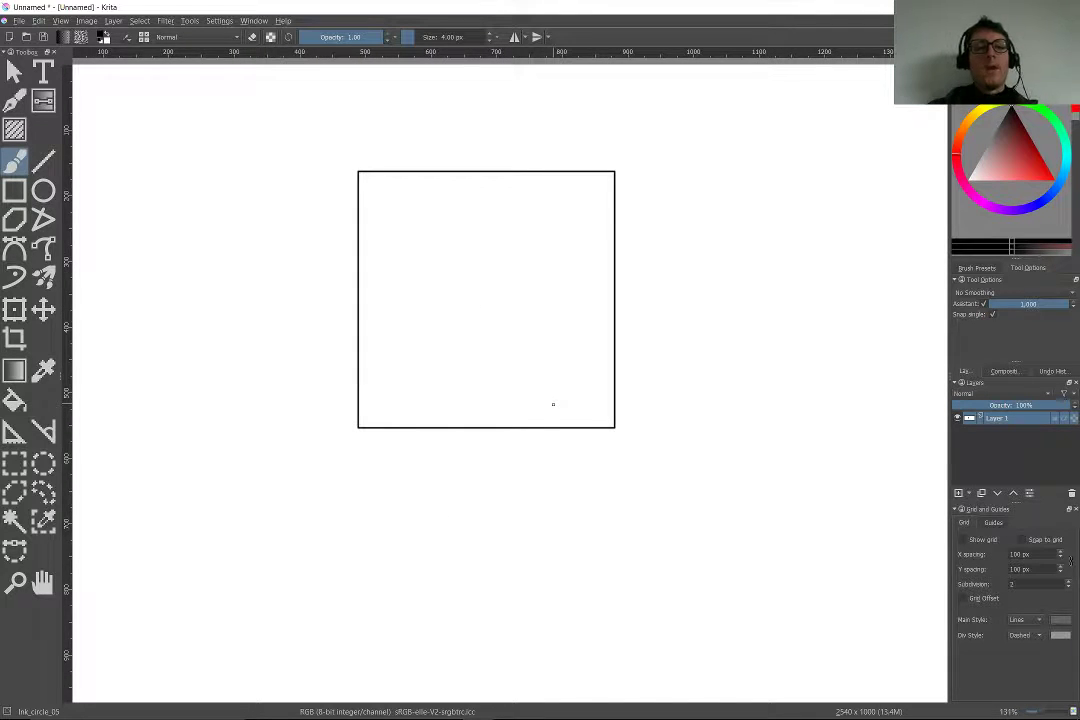
key("v")
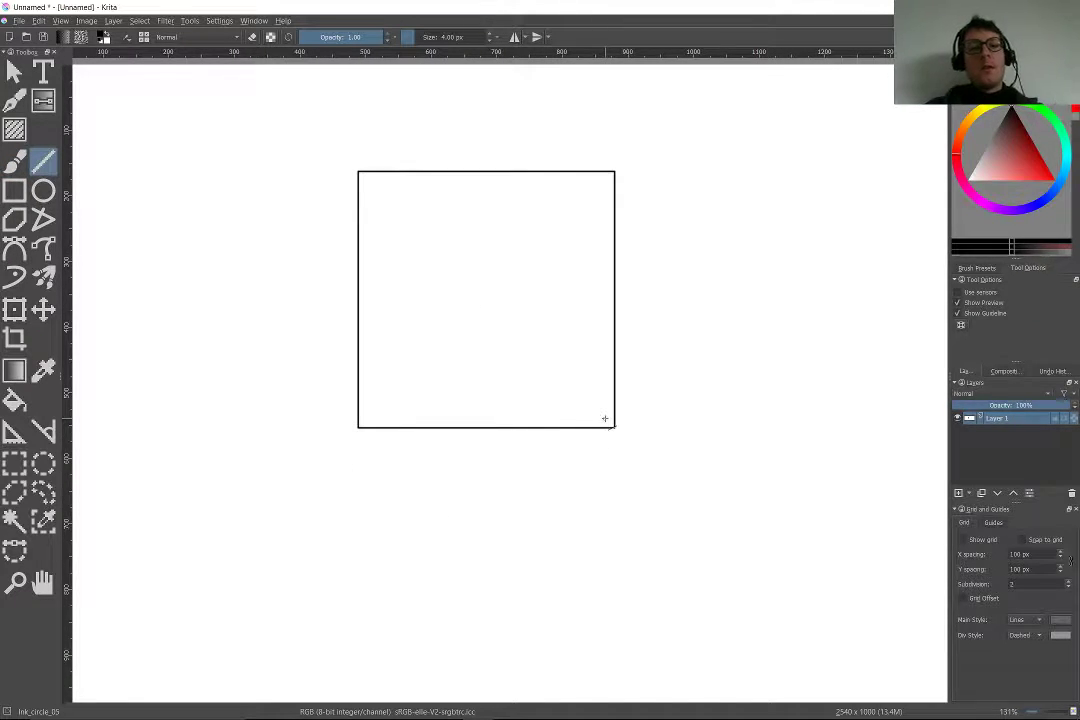
left_click(14, 160)
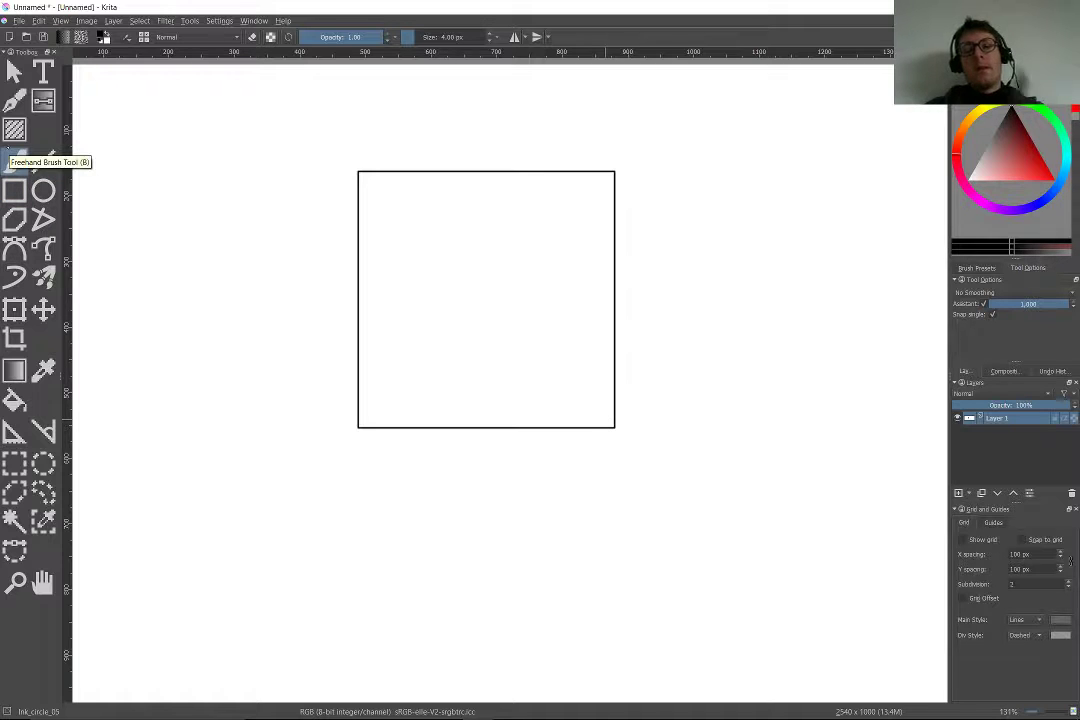
mouse_move(629, 376)
left_mouse_down()
mouse_move(636, 459)
mouse_move(563, 466)
left_mouse_up()
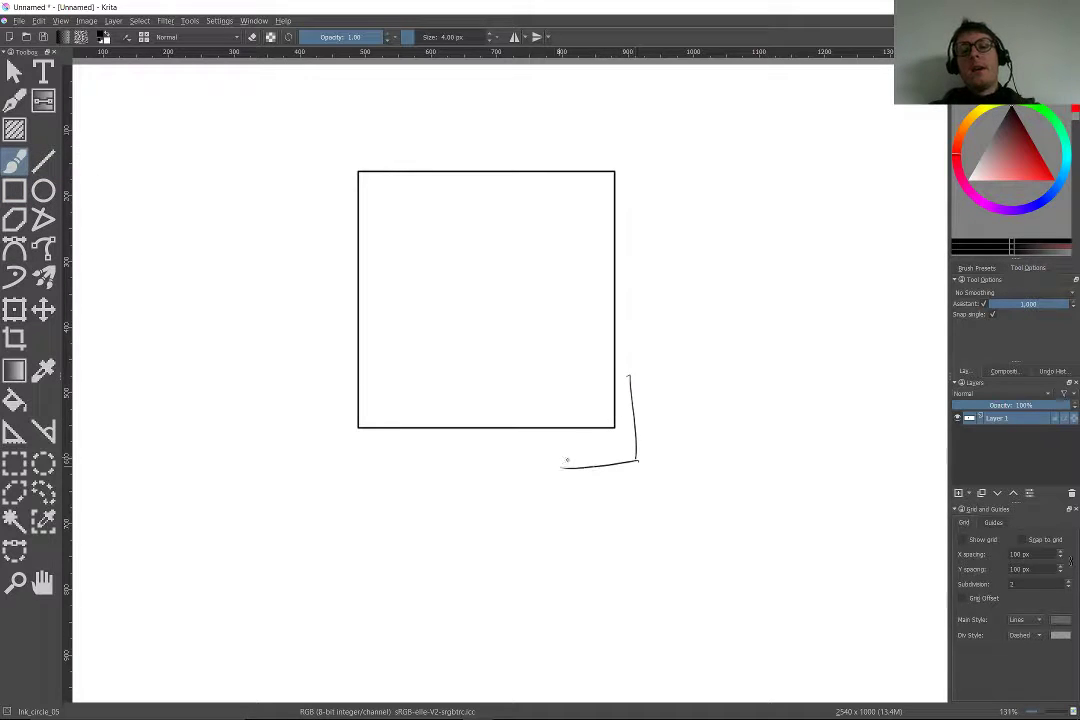
scroll(461, 414, "up", 1)
left_click_drag(312, 393, 317, 452)
left_click_drag(317, 452, 335, 453)
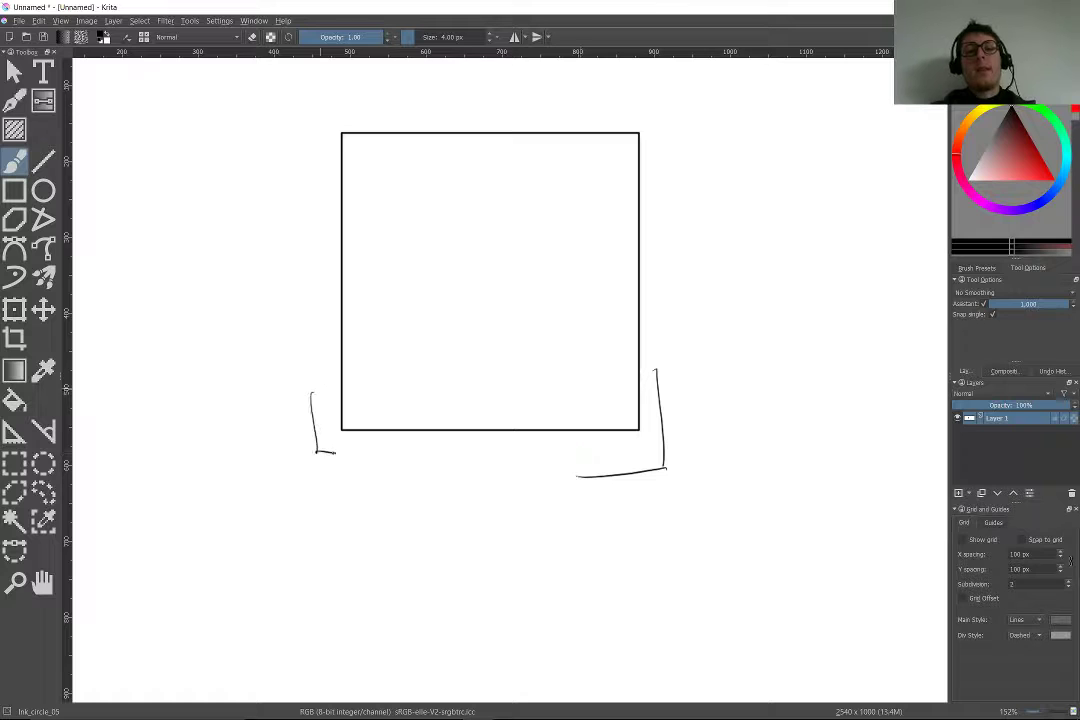
mouse_move(382, 105)
left_mouse_down()
mouse_move(315, 106)
mouse_move(322, 172)
left_mouse_up()
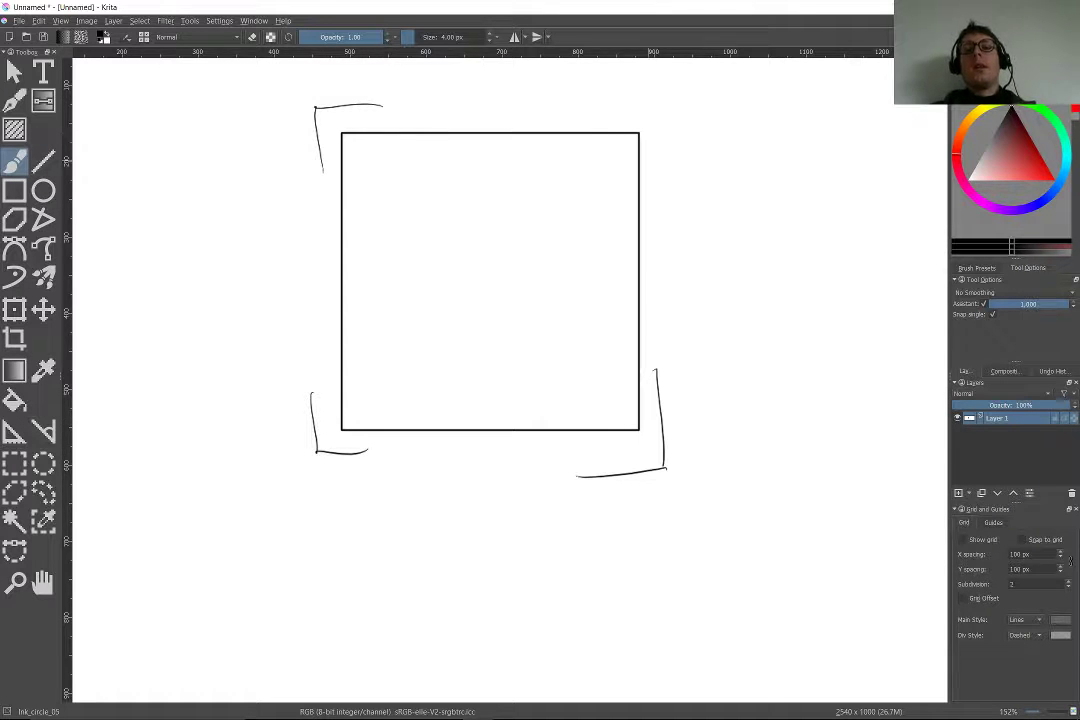
mouse_move(665, 172)
left_mouse_down()
mouse_move(610, 115)
mouse_move(624, 181)
mouse_move(665, 219)
left_mouse_up()
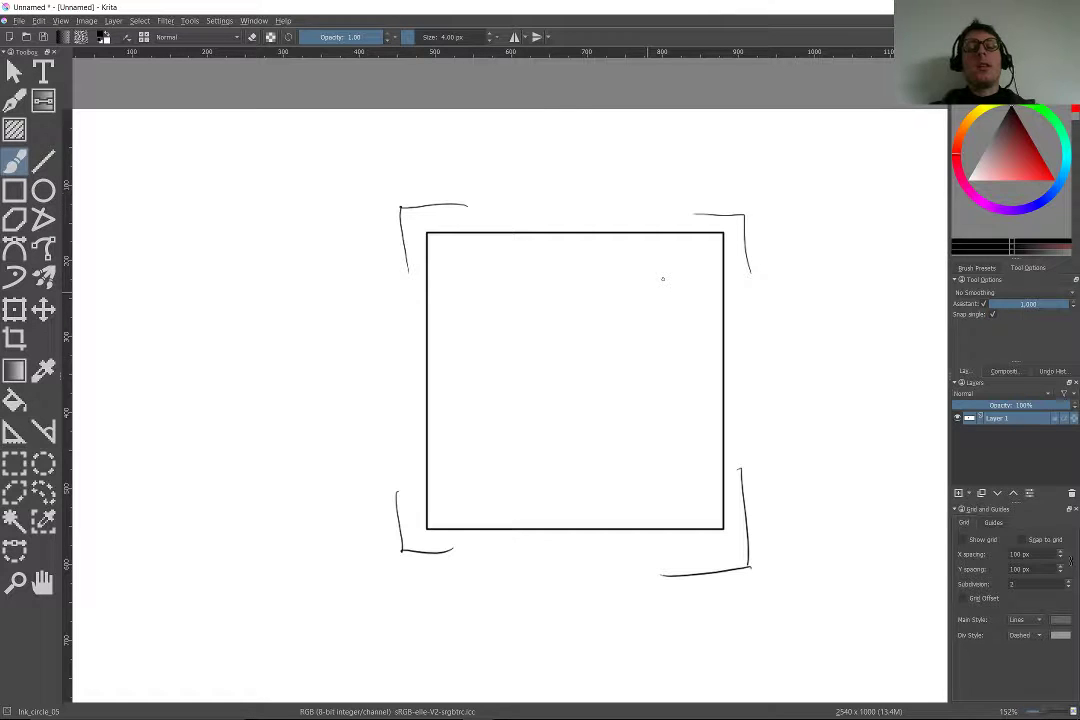
Handwrite the length label 8" beside each of the square's four sides
left_click_drag(560, 190, 566, 226)
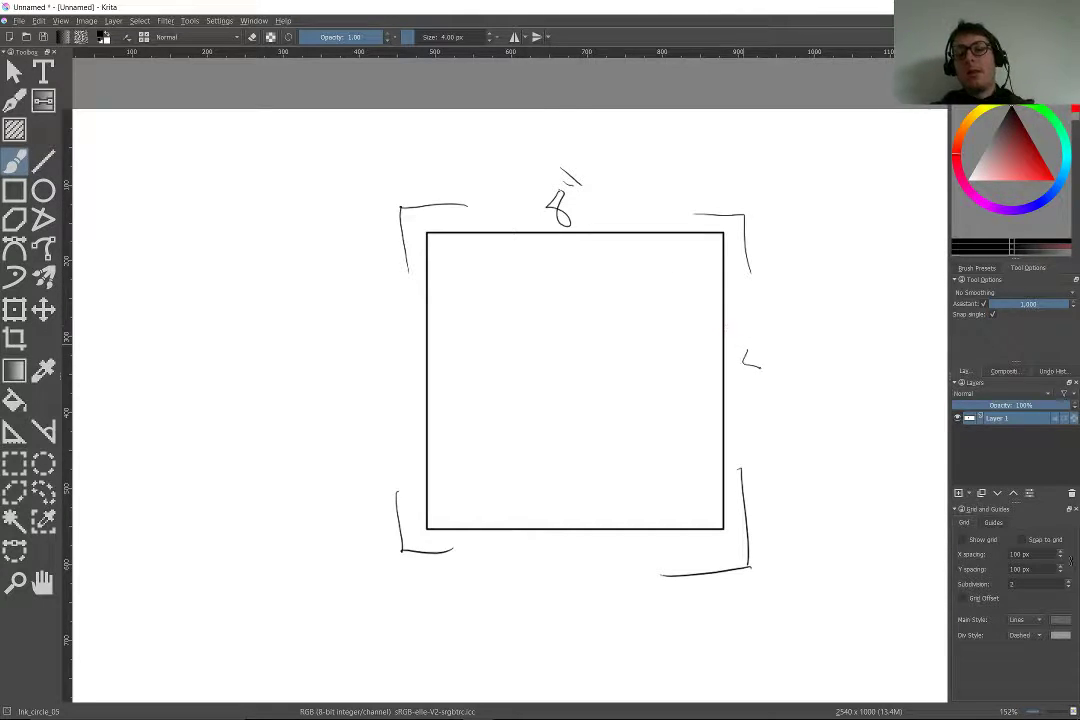
left_click_drag(538, 552, 536, 585)
left_click_drag(544, 533, 549, 546)
left_click_drag(553, 535, 562, 549)
left_click_drag(313, 330, 343, 343)
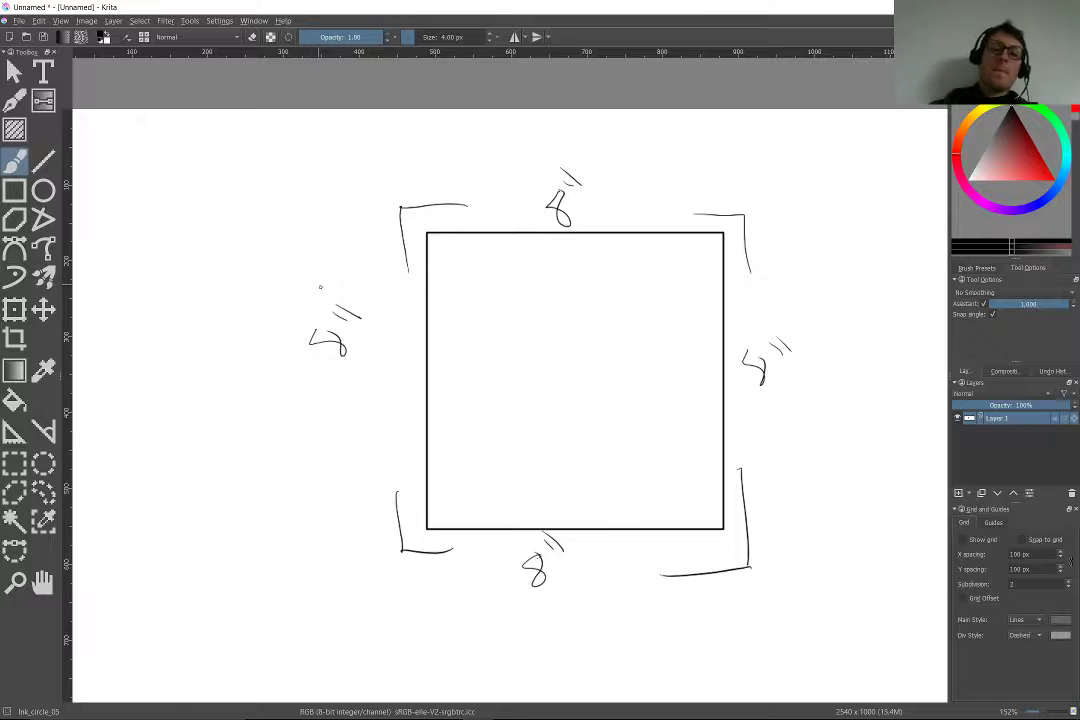
Draw both diagonals of the square from corner to corner with the Line tool
scroll(393, 212, "down", 1)
scroll(357, 200, "up", 2)
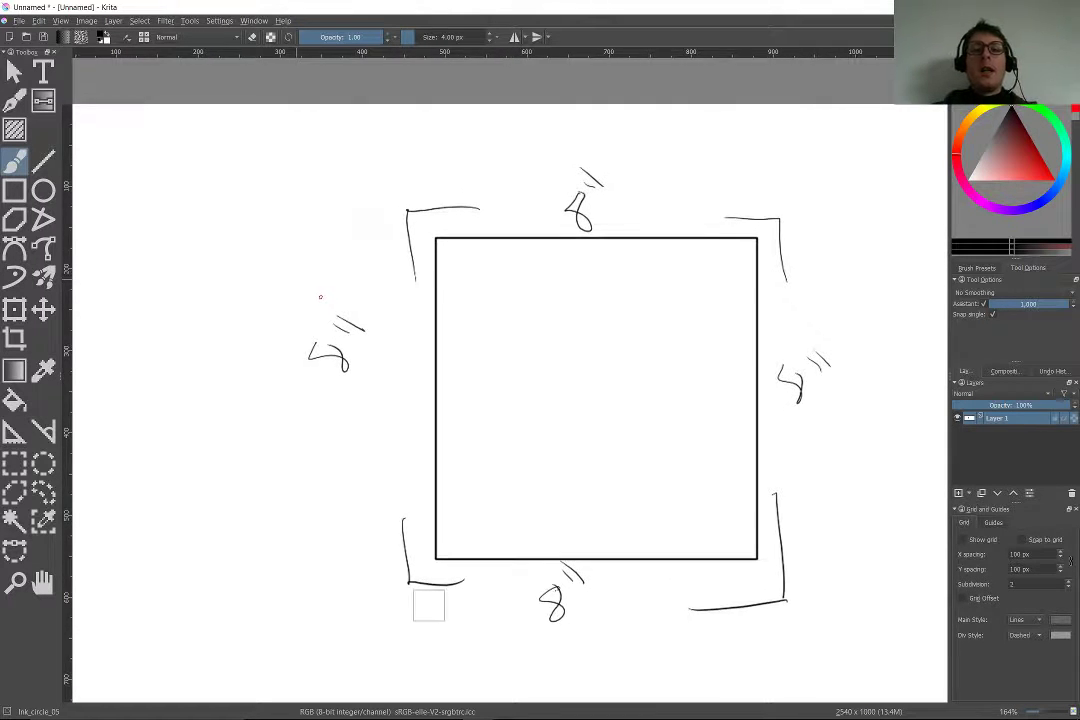
scroll(321, 298, "up", 1)
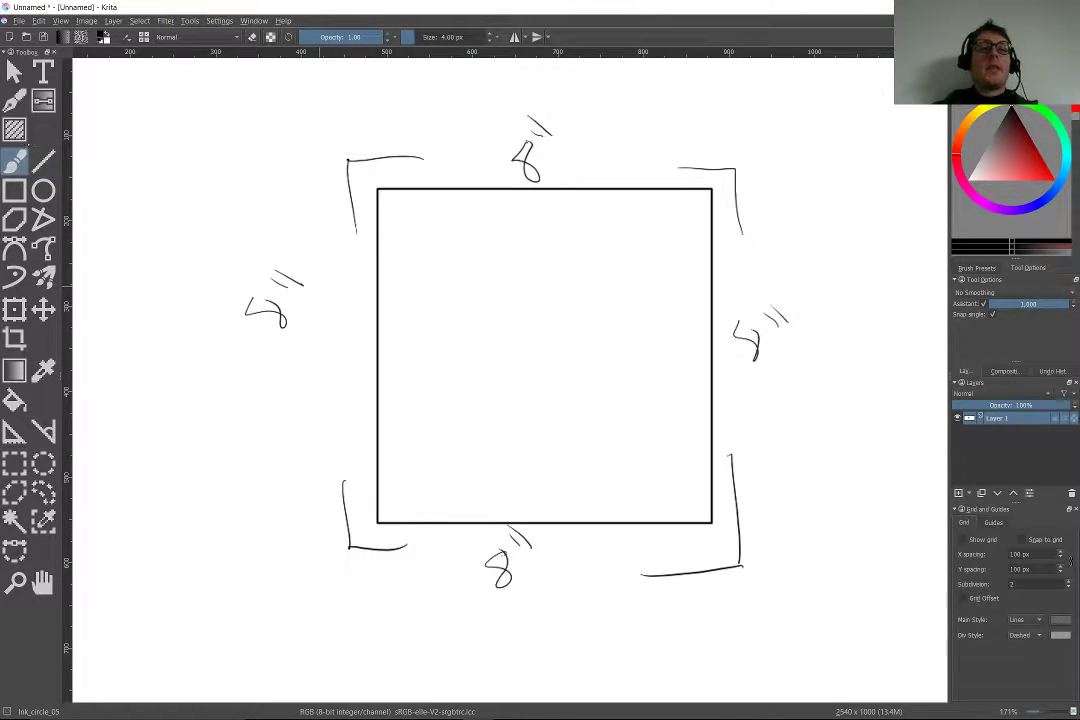
left_click(43, 160)
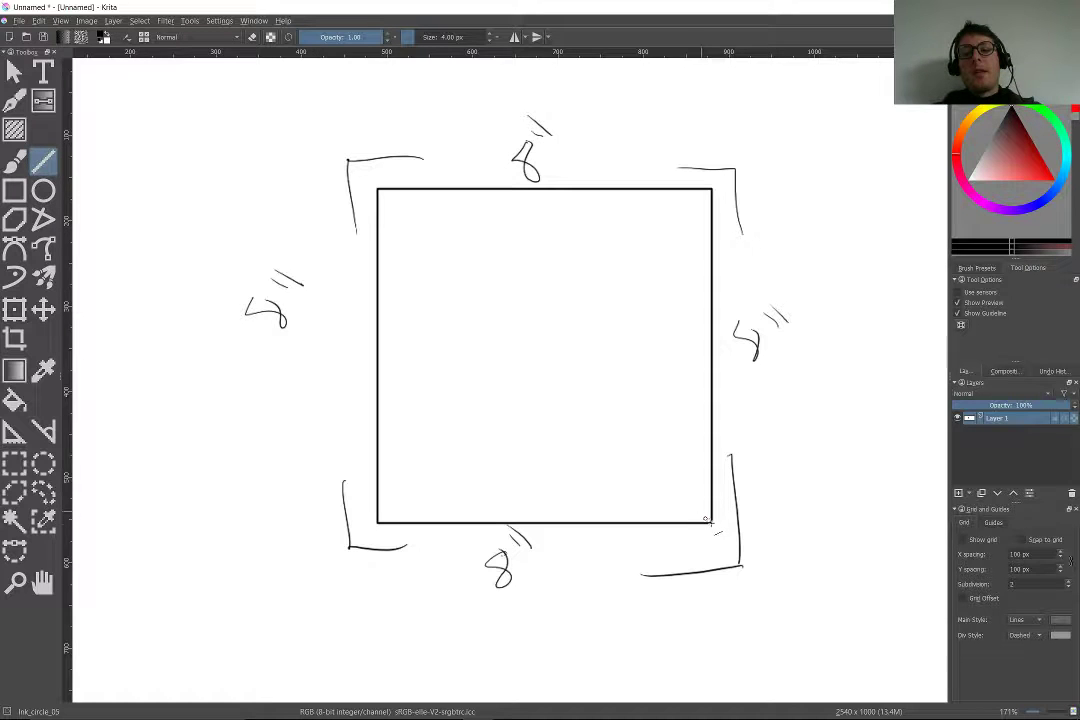
left_click_drag(711, 521, 380, 187)
left_click_drag(711, 190, 376, 521)
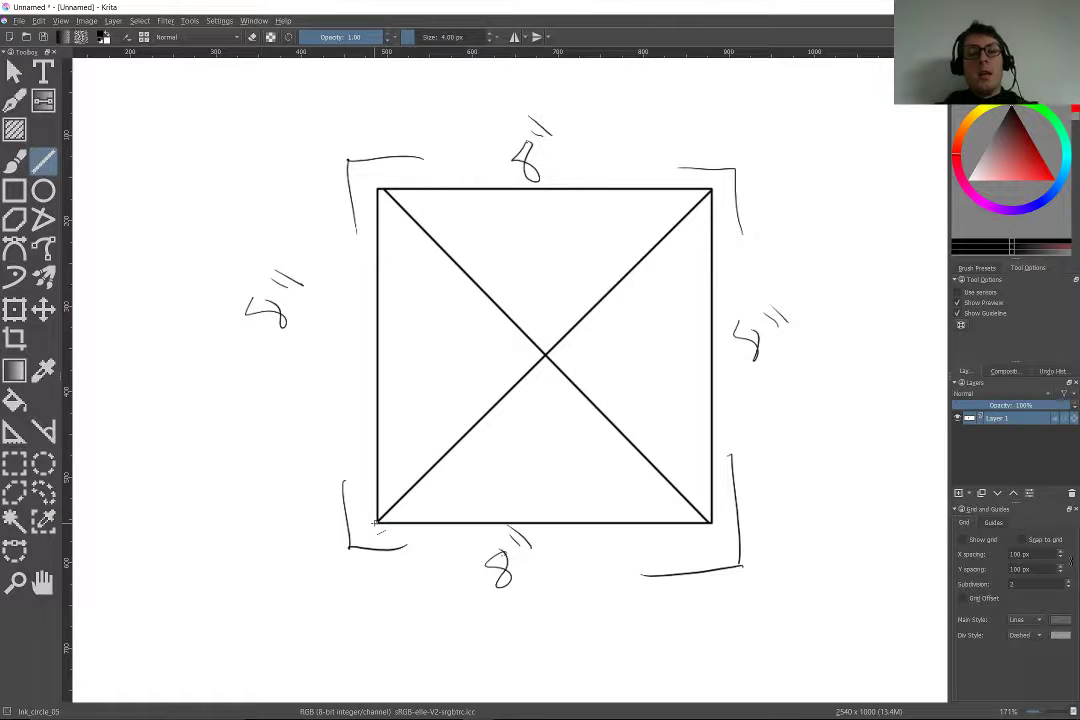
Mark the four angles where the diagonals cross with freehand angle ticks and label each one 90
left_click(14, 161)
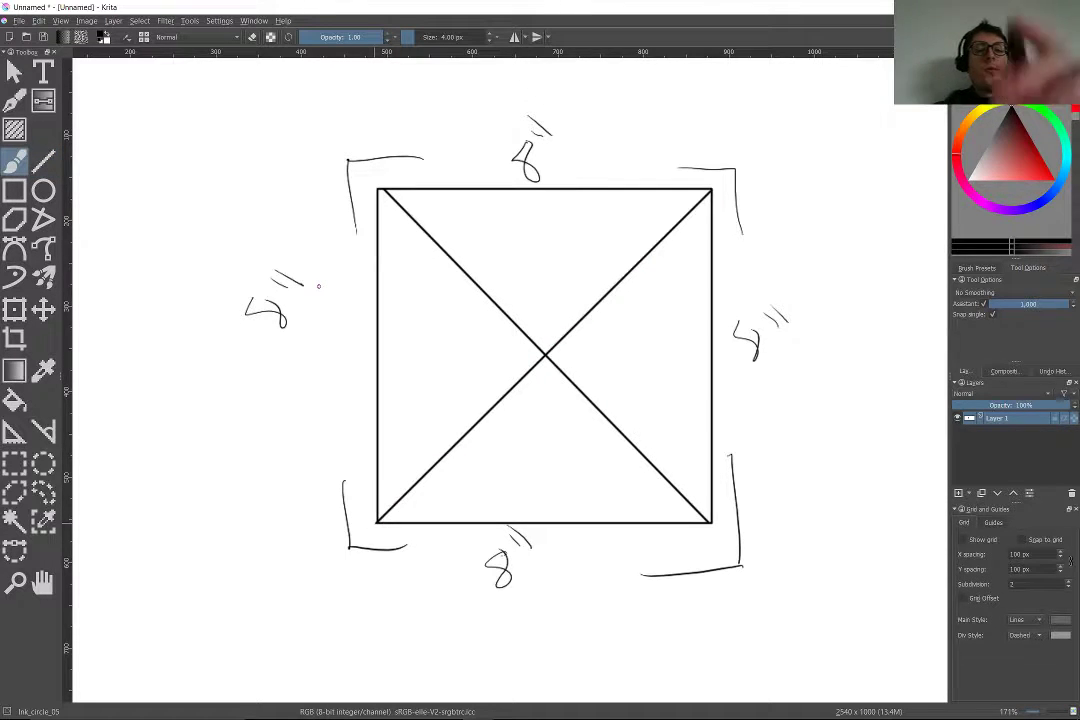
scroll(453, 379, "up", 3)
mouse_move(543, 287)
left_mouse_down()
mouse_move(575, 320)
mouse_move(607, 290)
mouse_move(573, 256)
left_mouse_up()
mouse_move(525, 312)
left_mouse_down()
mouse_move(531, 351)
mouse_move(486, 345)
mouse_move(497, 329)
left_mouse_up()
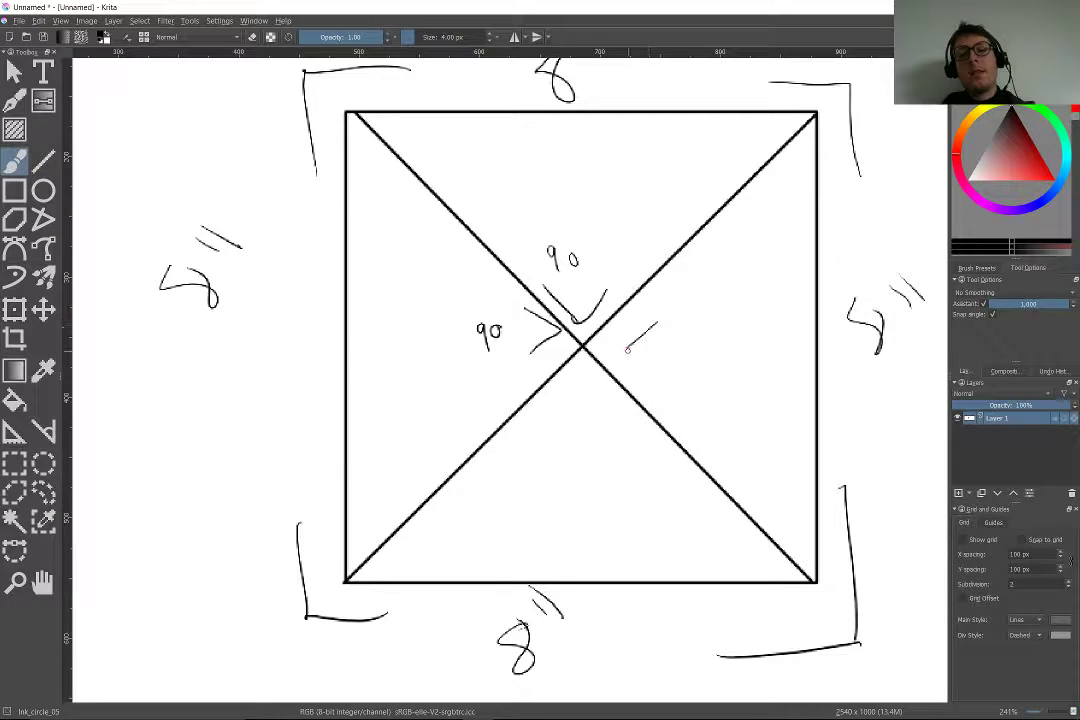
mouse_move(657, 323)
left_mouse_down()
mouse_move(636, 374)
mouse_move(671, 352)
left_mouse_up()
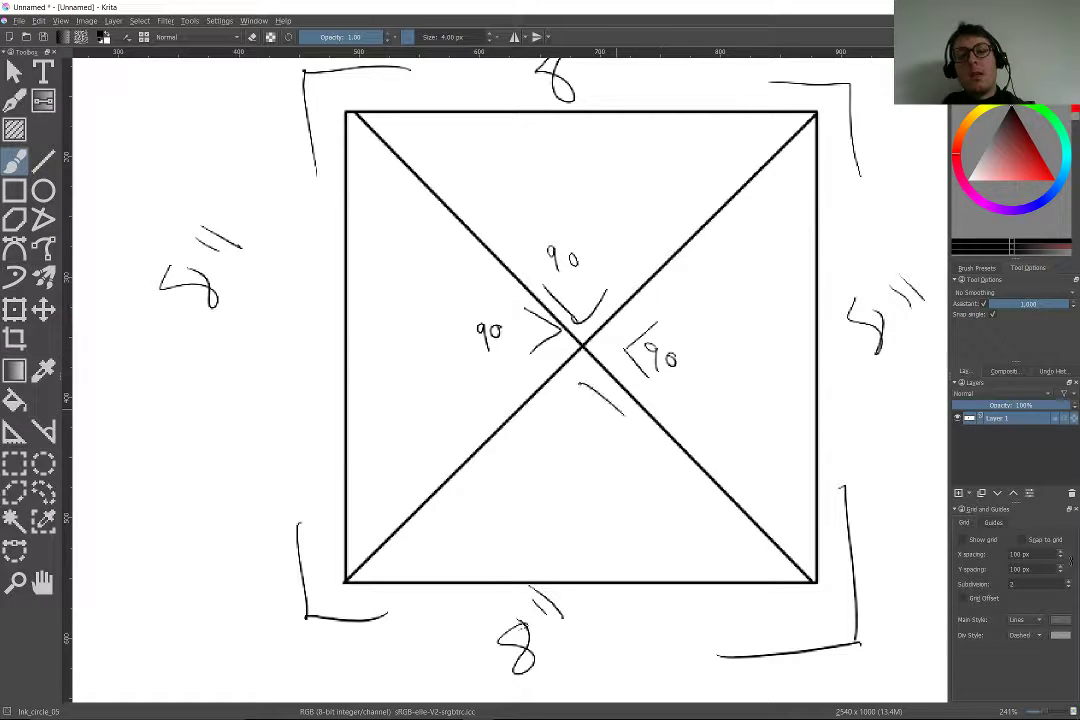
mouse_move(533, 420)
left_mouse_down()
mouse_move(625, 415)
mouse_move(565, 438)
mouse_move(584, 414)
left_mouse_up()
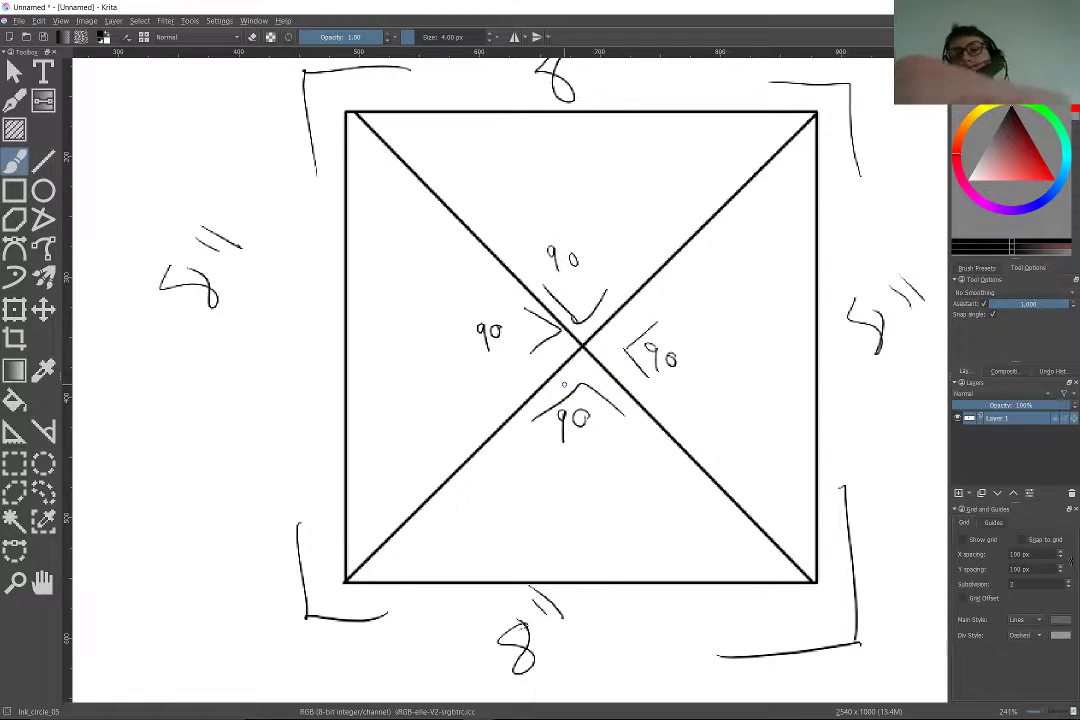
Mark the two angles beside the diagonal at each corner of the square with ticks, and write 45 near the upper-right corner
mouse_move(808, 172)
left_mouse_down()
mouse_move(782, 182)
mouse_move(785, 127)
left_mouse_up()
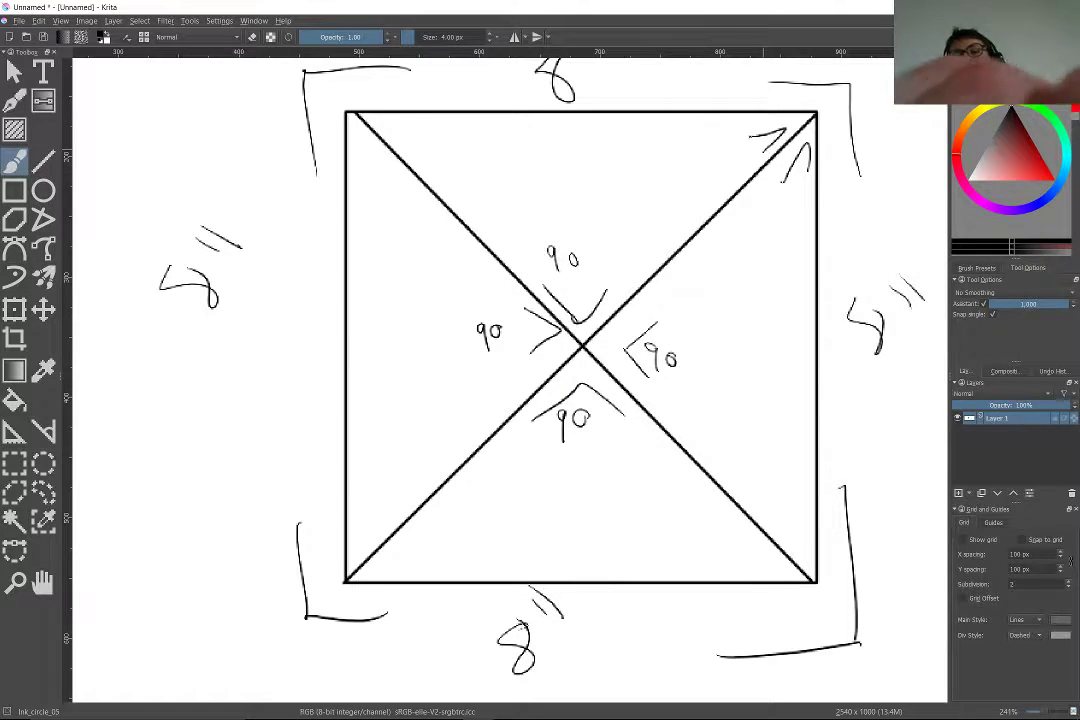
left_click_drag(433, 130, 433, 150)
left_click_drag(365, 190, 390, 165)
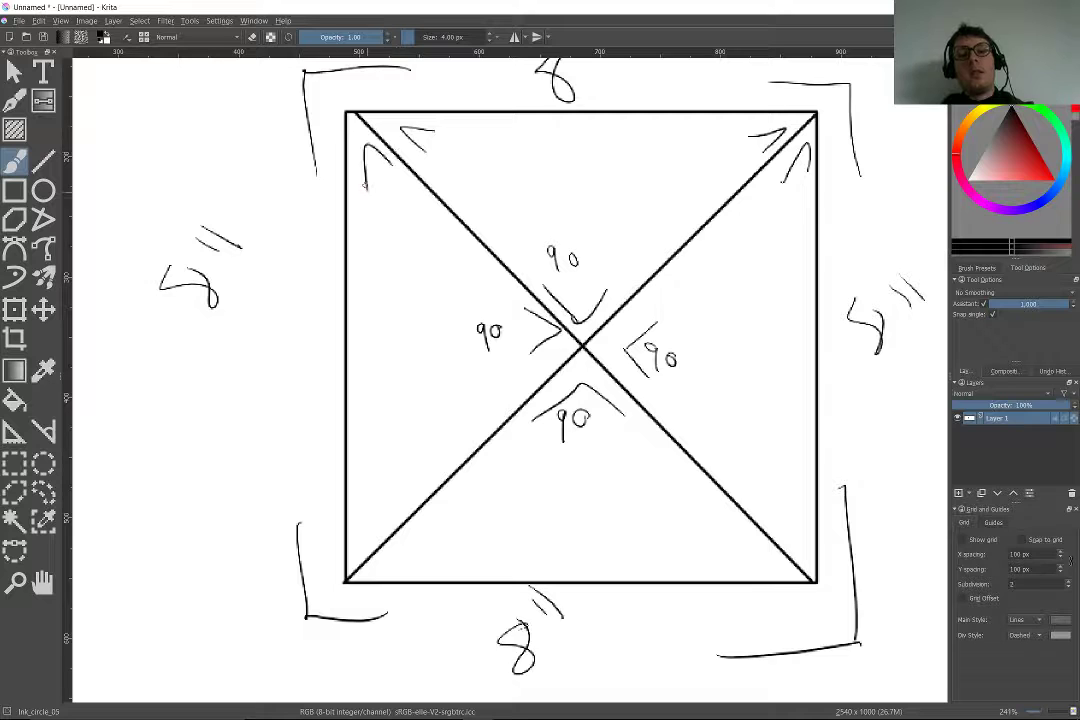
left_click_drag(770, 204, 781, 219)
left_click_drag(776, 205, 786, 238)
left_click_drag(786, 201, 800, 199)
mouse_move(783, 522)
left_mouse_down()
mouse_move(795, 548)
mouse_move(806, 524)
left_mouse_up()
left_click_drag(742, 548, 718, 563)
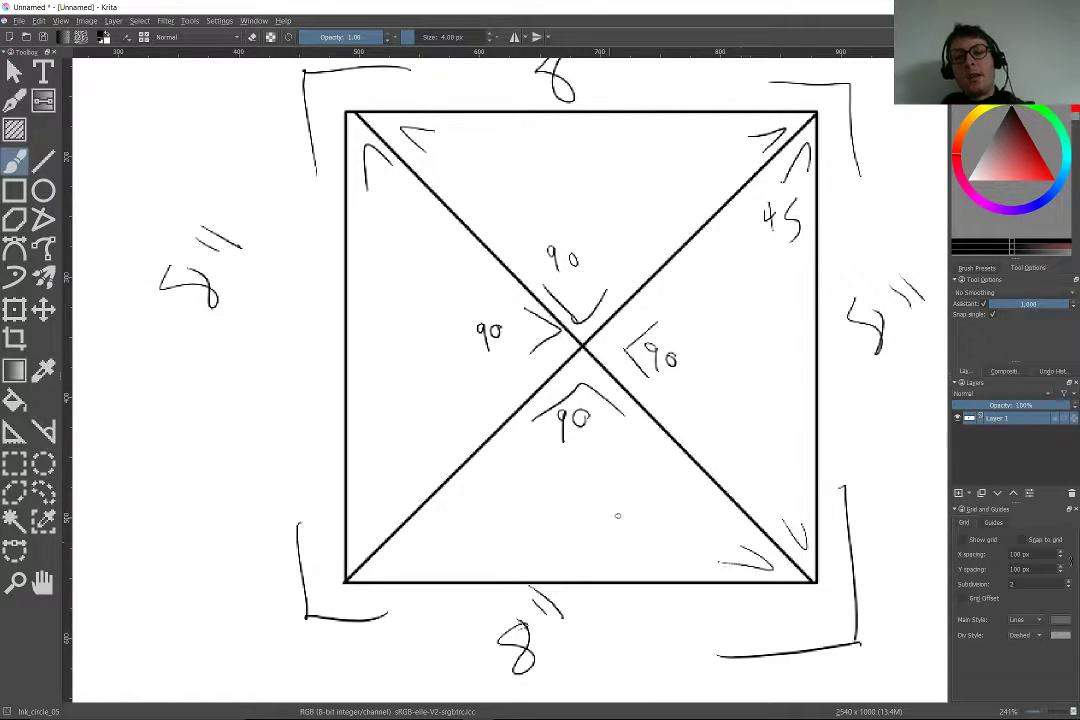
left_click_drag(418, 548, 416, 570)
left_click_drag(377, 485, 388, 505)
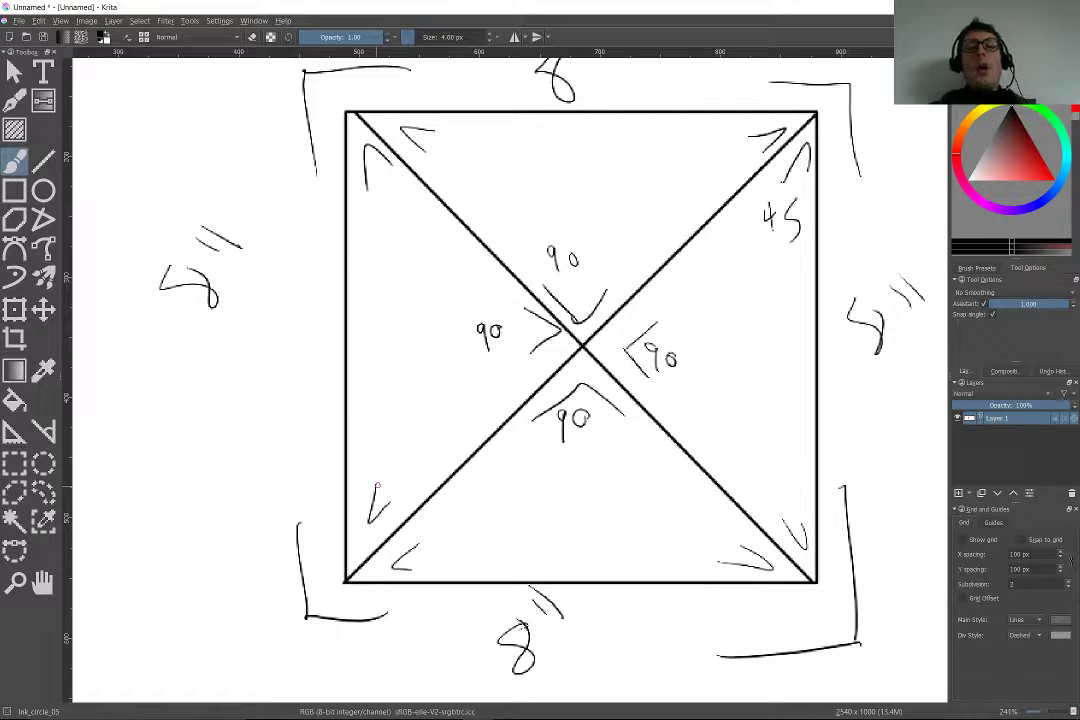
Mark the diagonals' intersection with a filled red dot
left_click(1076, 112)
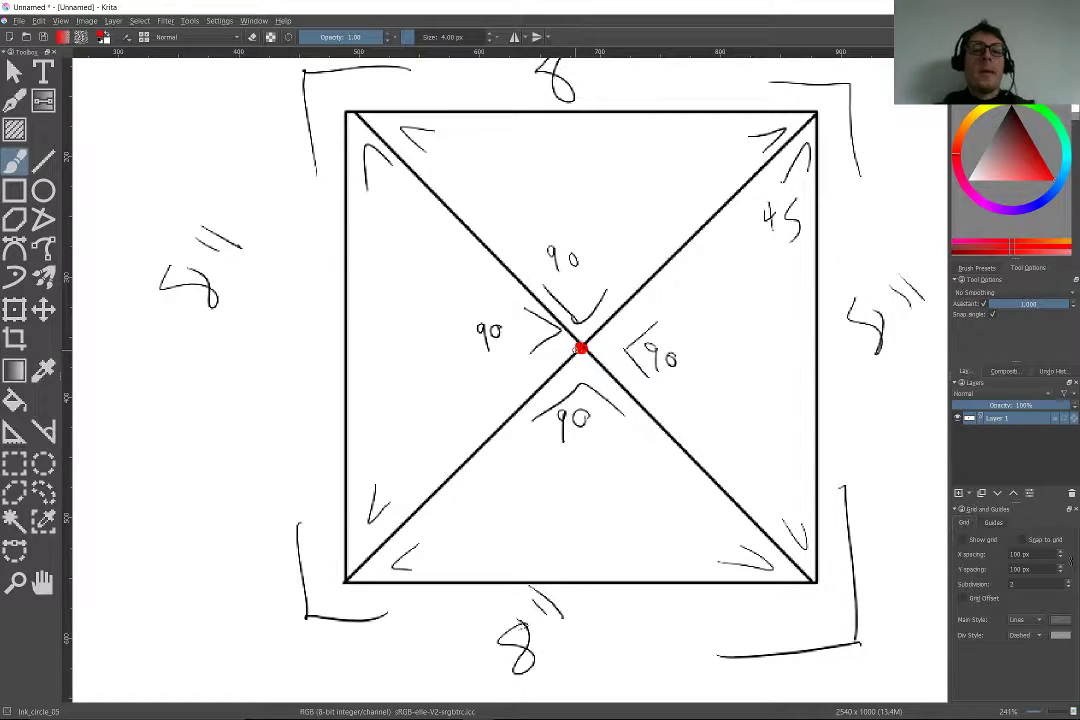
Try drawing a straight vertical line from the middle of the square's top side down through the centre, and undo it
left_click(43, 161)
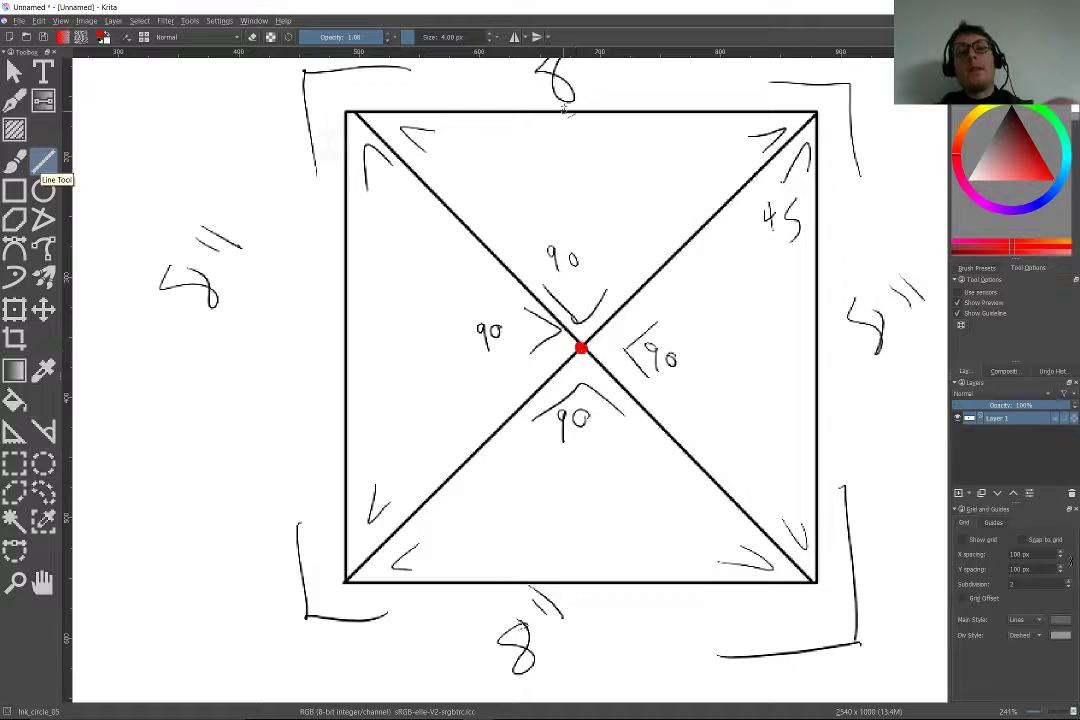
left_click_drag(571, 110, 572, 303)
left_click_drag(576, 210, 570, 570)
key("ctrl+z")
Reset the brush colour to black and draw a slanted line from outside the square's left side to its lower middle
key("d")
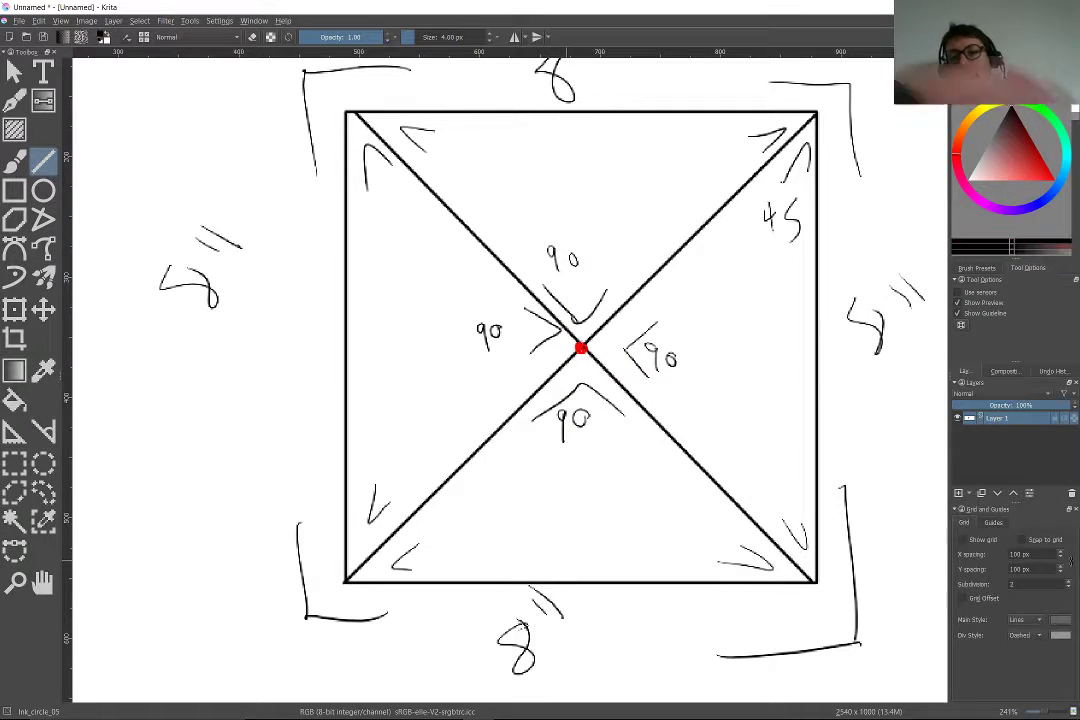
left_click_drag(280, 345, 566, 511)
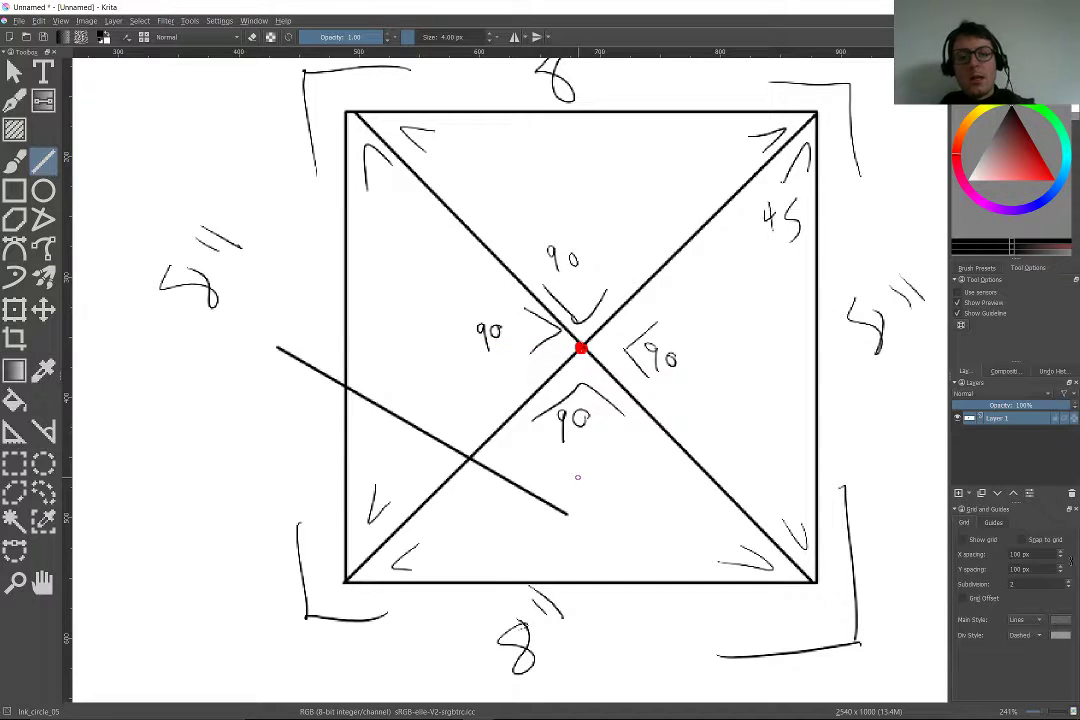
Undo the slanted line and draw straight lines from the centre dot to the middle of all four sides of the square
key("ctrl+z")
left_click_drag(580, 350, 569, 516)
key("ctrl+z")
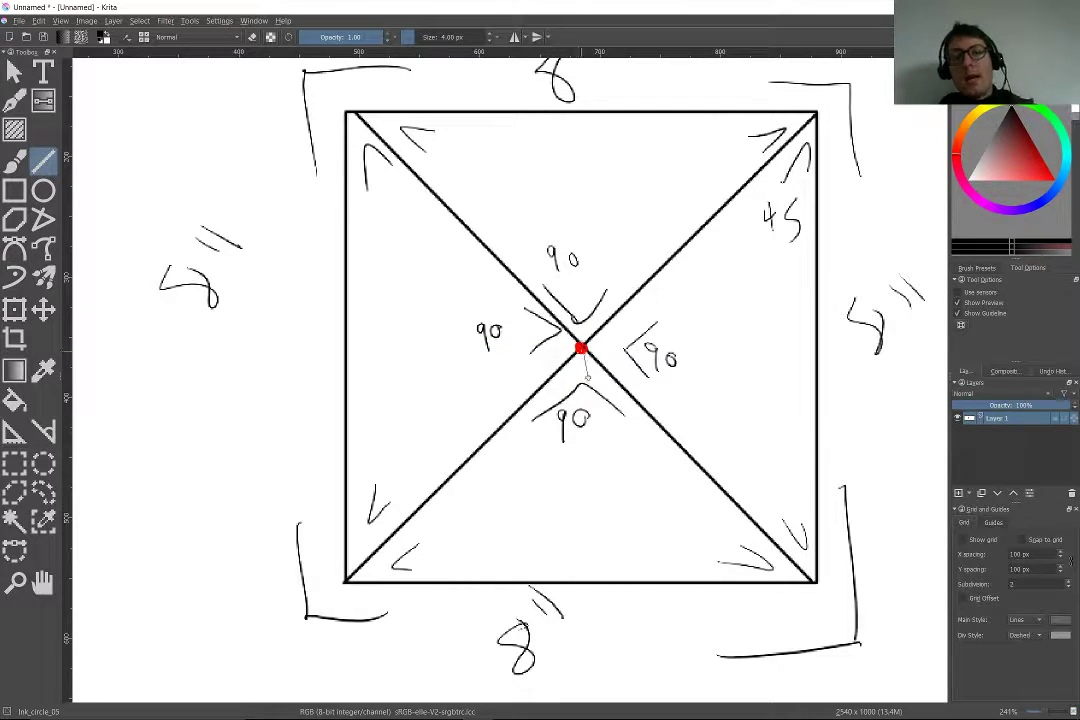
mouse_move(580, 348)
left_mouse_down()
mouse_move(574, 605)
mouse_move(585, 577)
mouse_move(581, 105)
left_mouse_up()
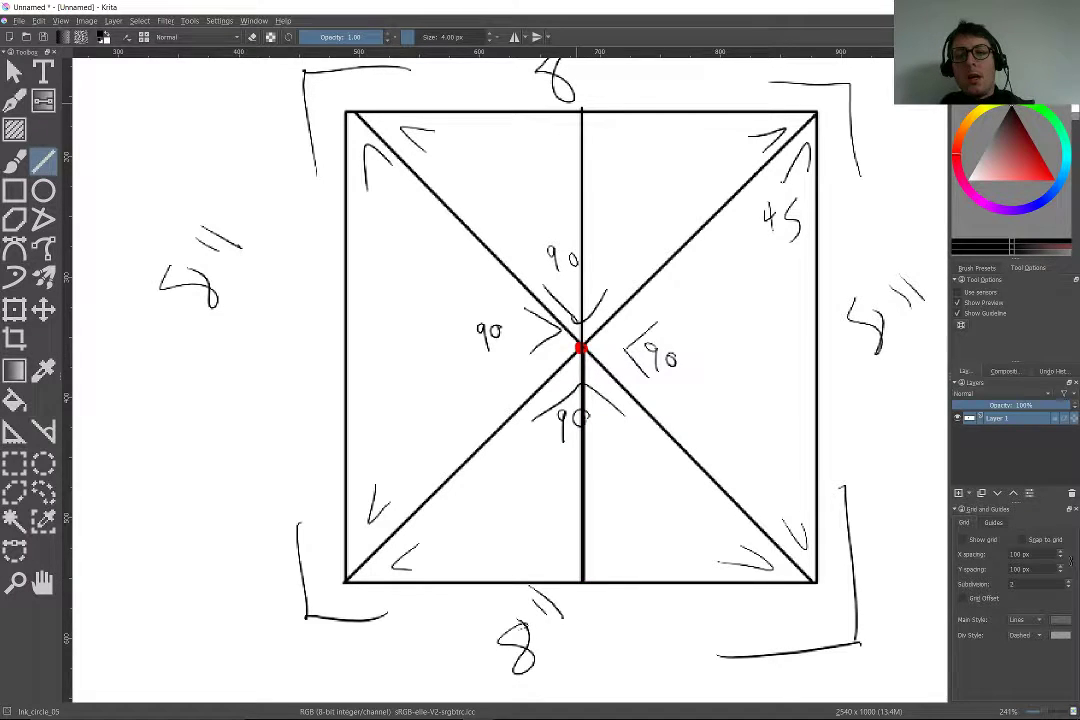
left_click_drag(580, 348, 767, 371)
key("ctrl+z")
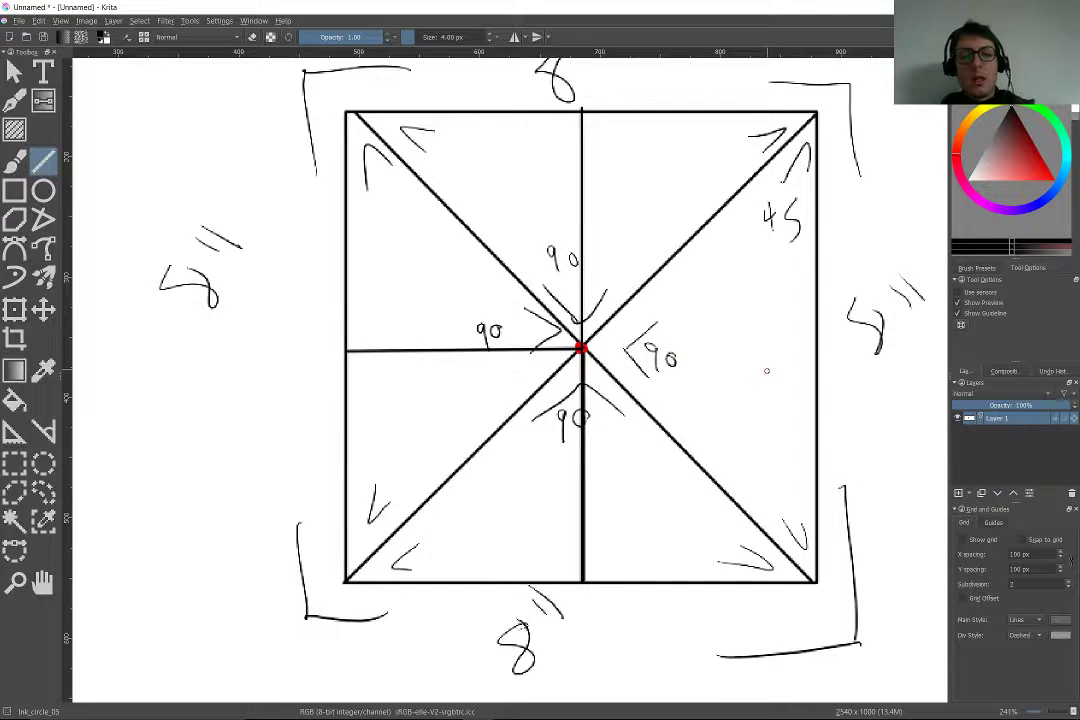
left_click_drag(580, 348, 814, 352)
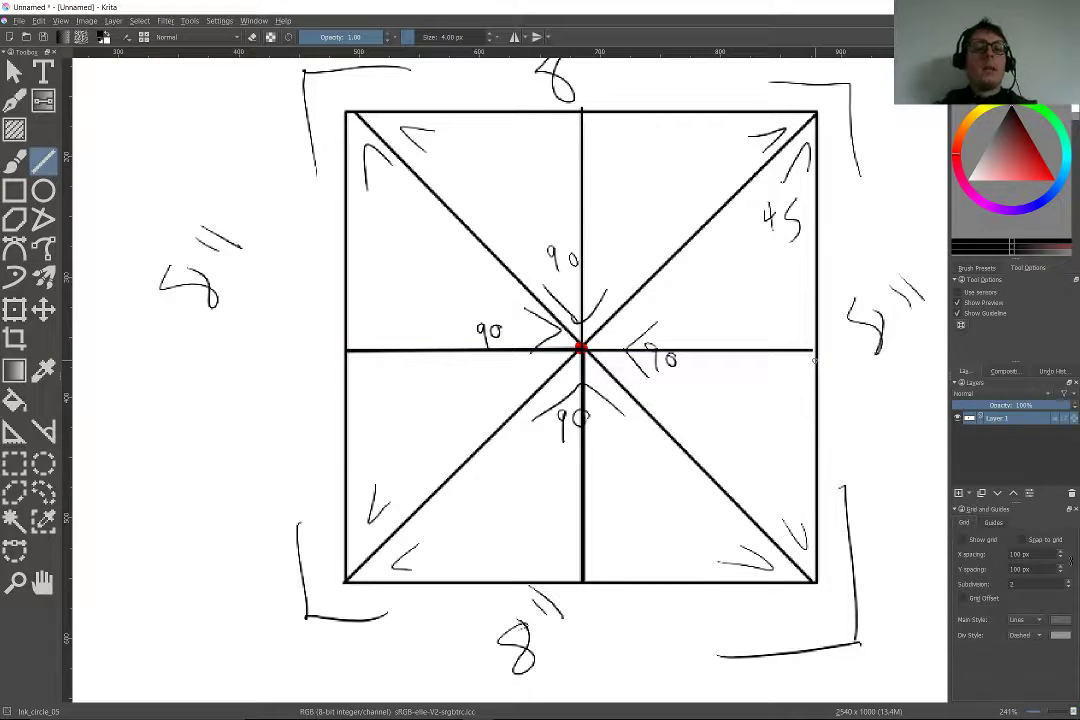
Handwrite a 4 with the brush beside each half of the square's left side and each half of its top side
key("b")
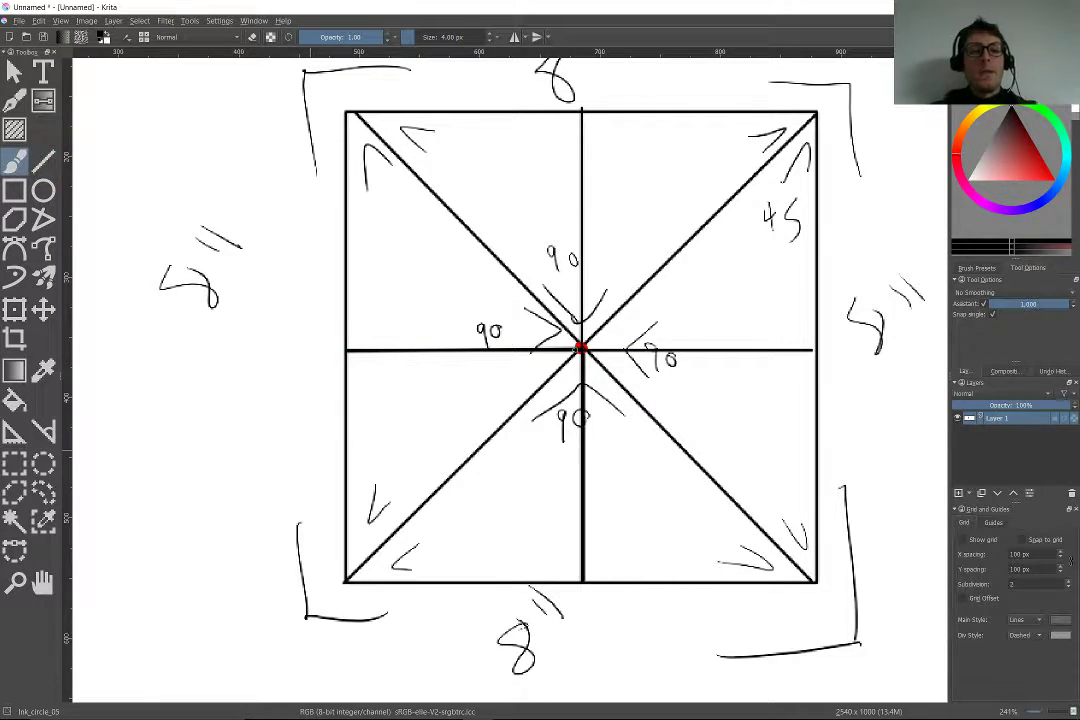
mouse_move(311, 452)
left_mouse_down()
mouse_move(328, 468)
mouse_move(326, 493)
left_mouse_up()
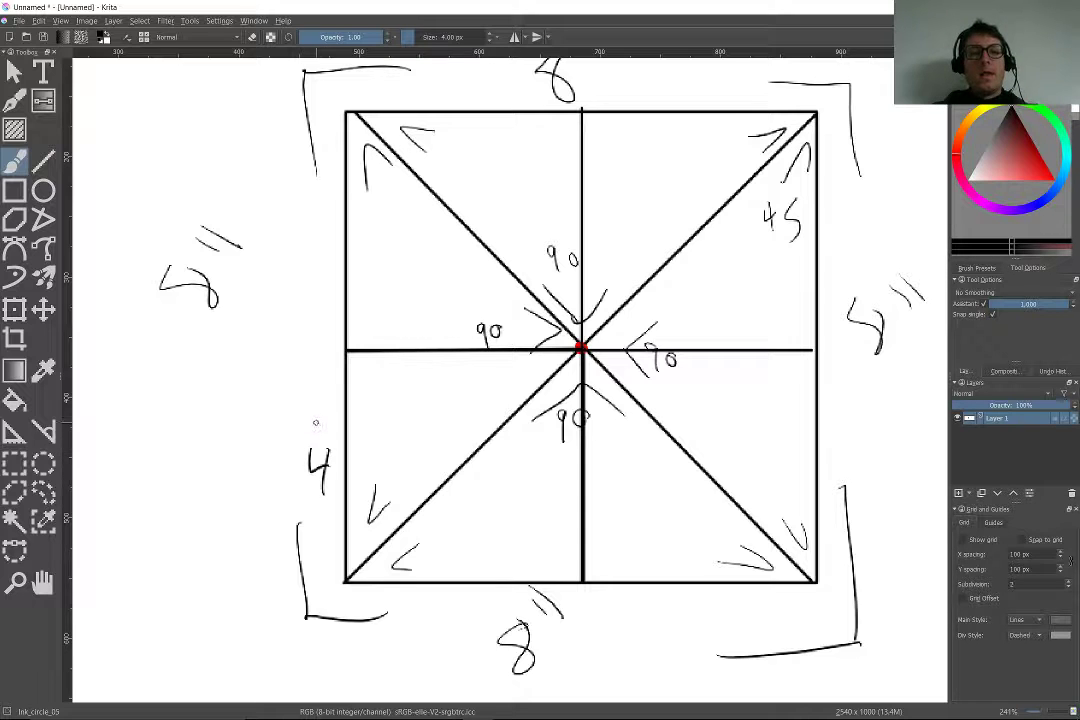
left_click_drag(306, 222, 317, 262)
left_click_drag(435, 87, 444, 111)
mouse_move(670, 78)
left_mouse_down()
mouse_move(688, 94)
mouse_move(681, 118)
left_mouse_up()
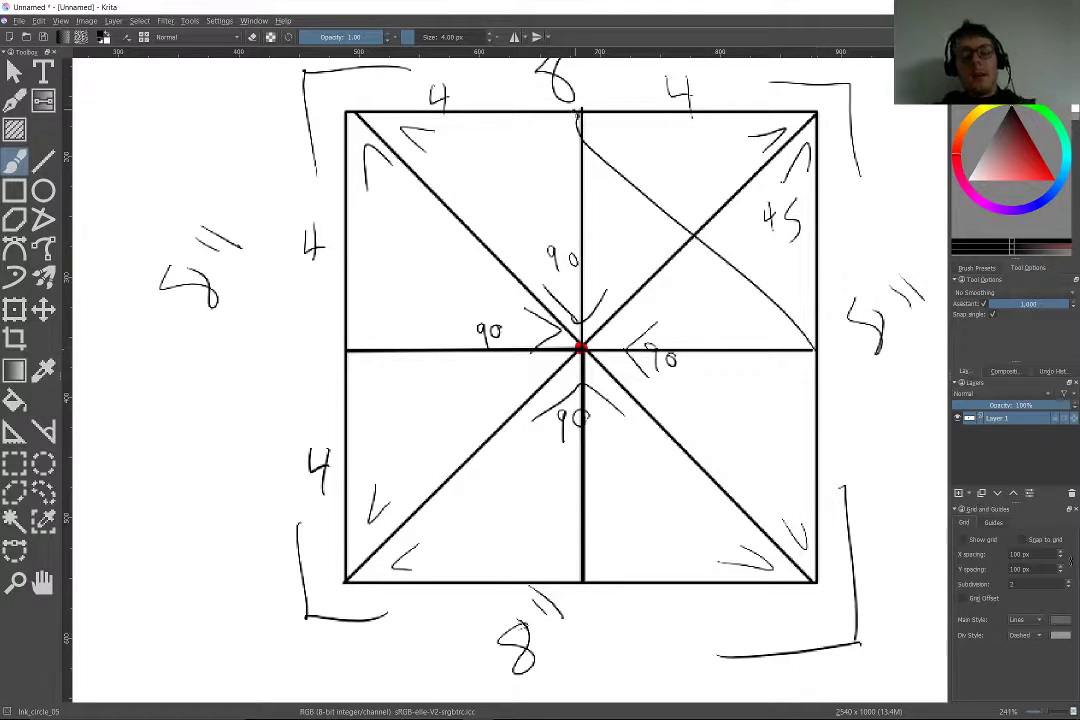
Divide the upper-right quadrant with a straight second diagonal and vertical and horizontal lines through the point where its diagonals cross
left_click(43, 160)
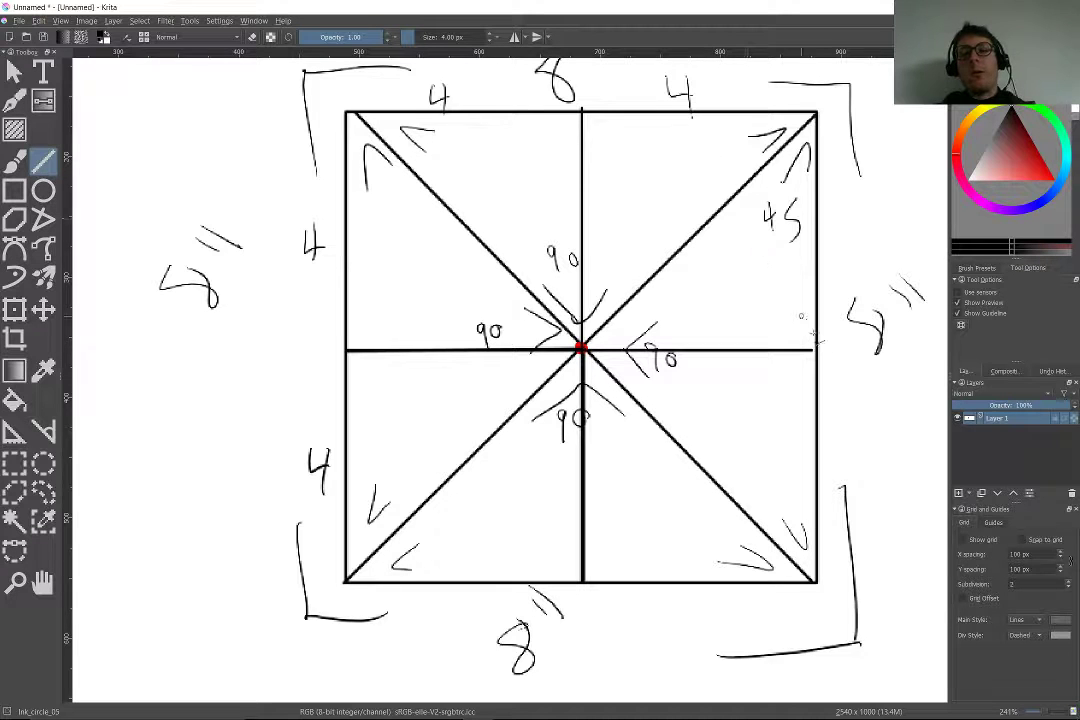
left_click_drag(817, 350, 583, 110)
left_click_drag(707, 118, 702, 345)
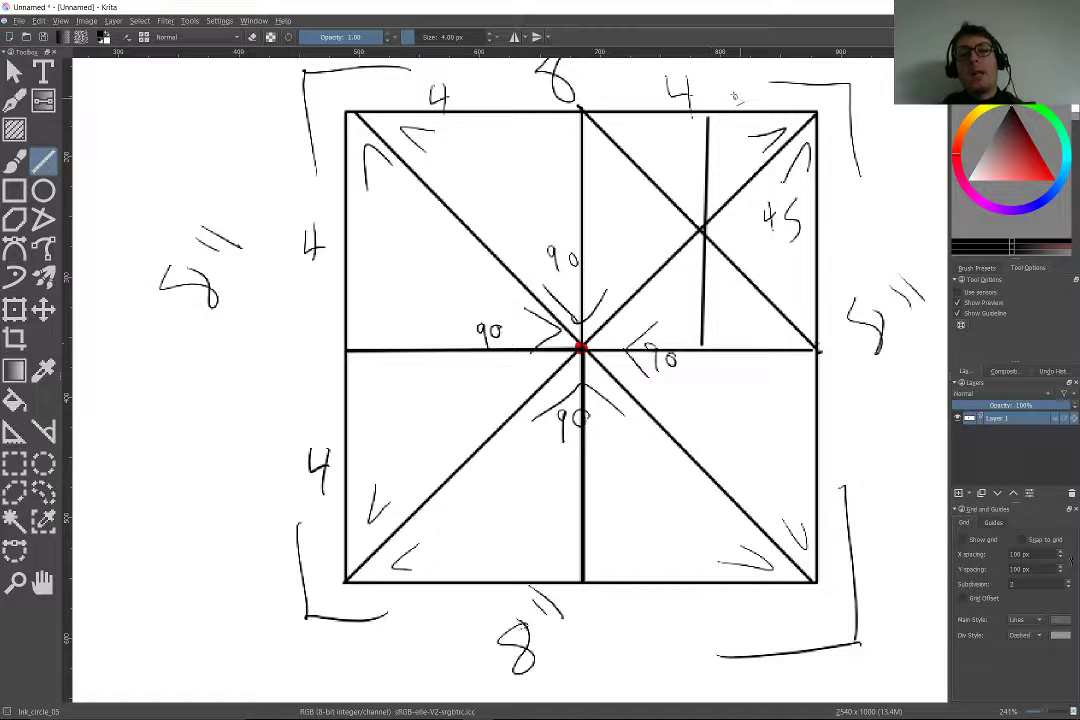
left_click_drag(736, 100, 768, 107)
key("ctrl+z")
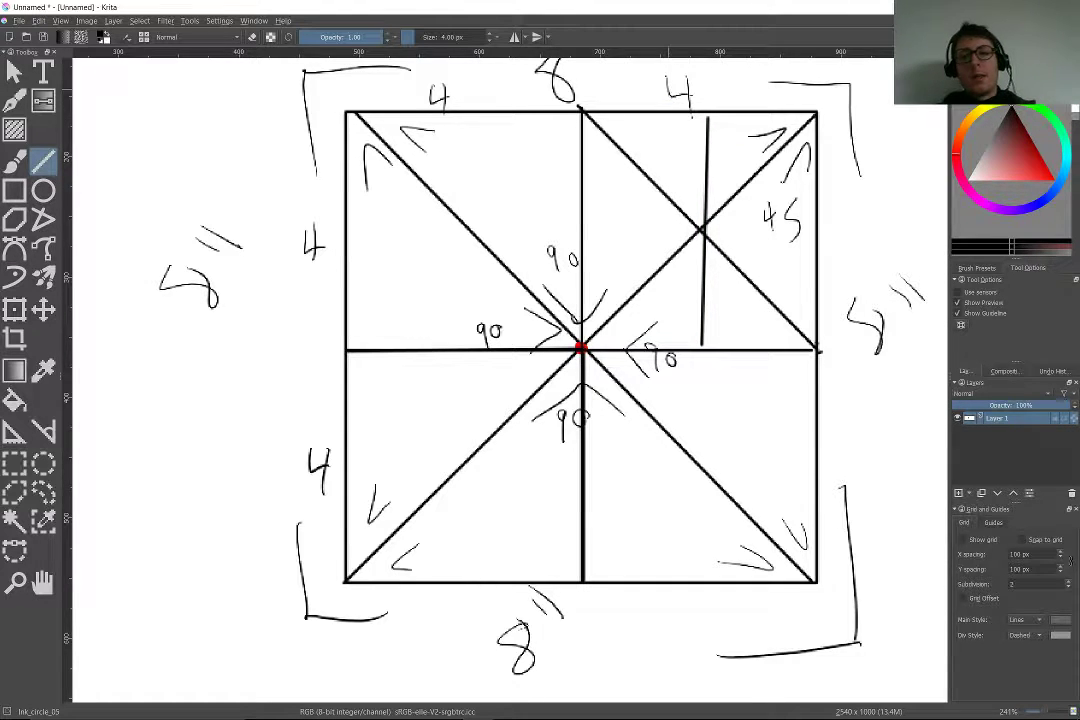
left_click_drag(582, 233, 818, 240)
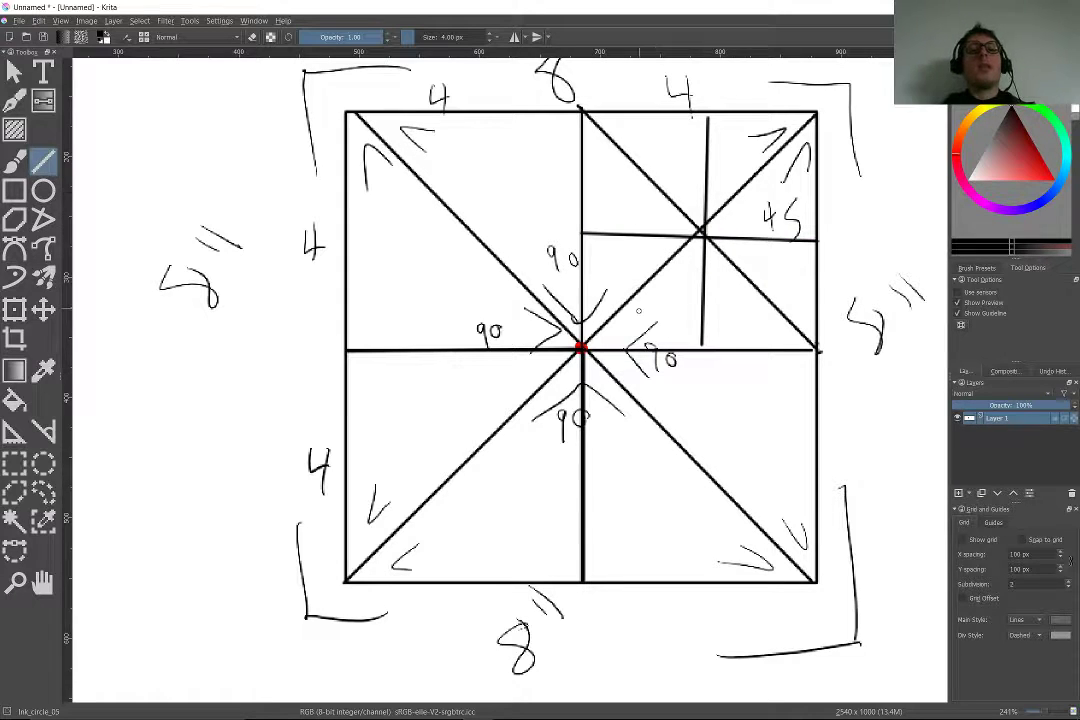
Subdivide the upper-left quarter of that quadrant with a crossing diagonal, a vertical line and a horizontal line through its middle
left_click_drag(710, 118, 582, 232)
left_click_drag(644, 115, 642, 238)
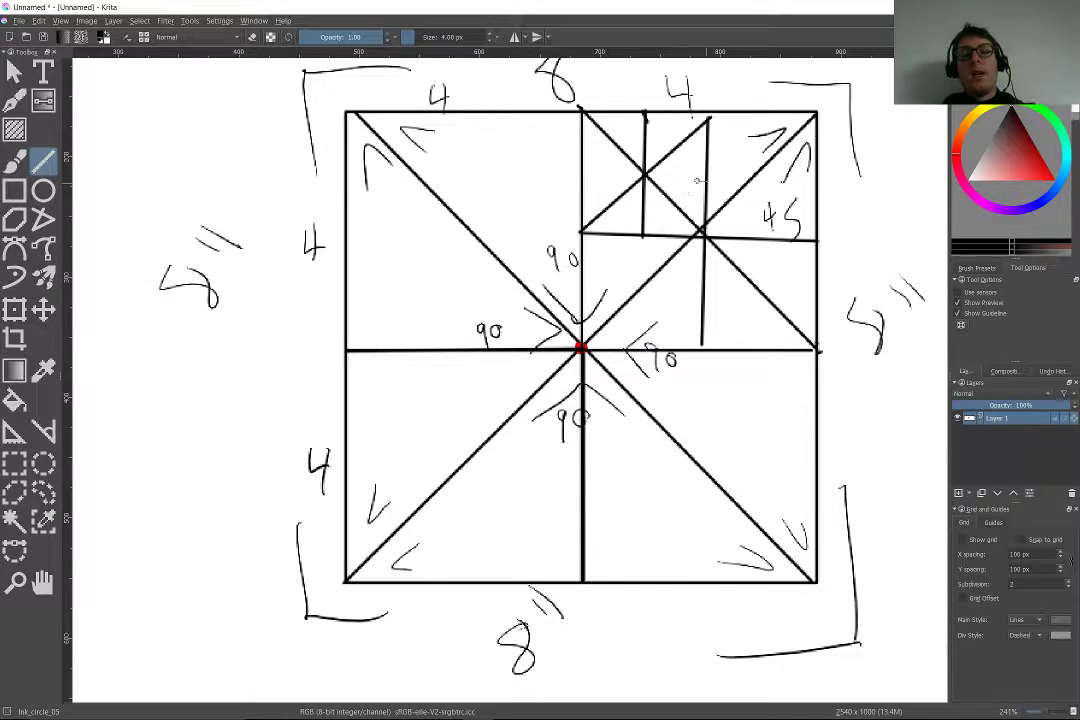
left_click_drag(706, 182, 583, 173)
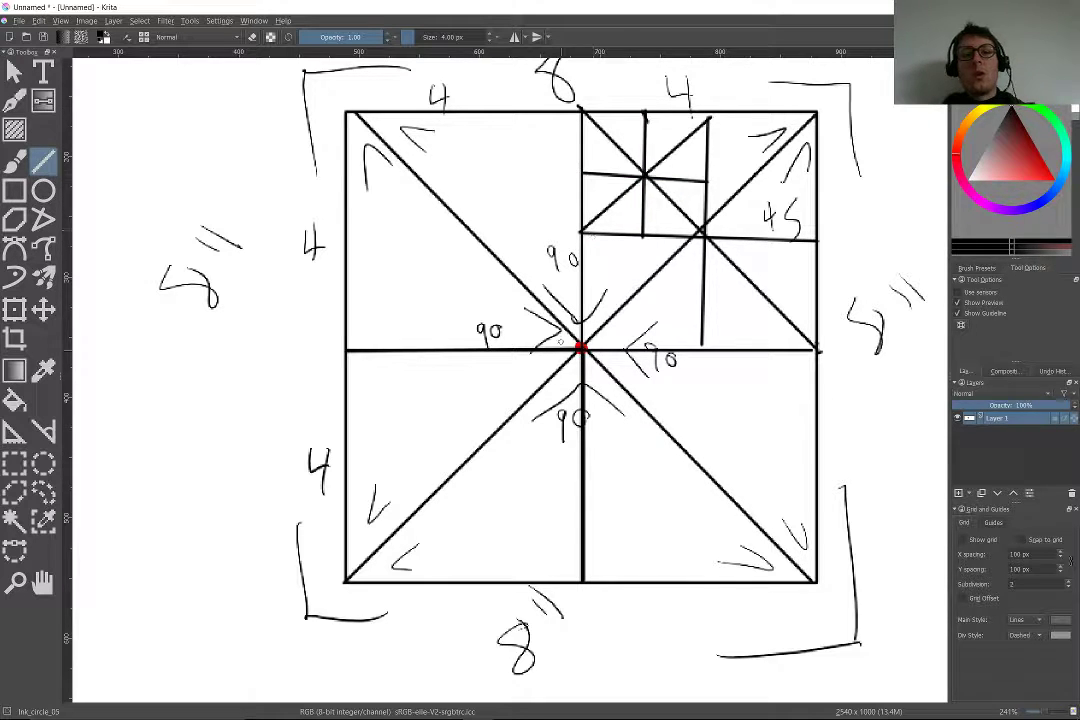
Draw the missing diagonals in the other three quadrants with straight lines joining the midpoints of the square's sides
left_click_drag(591, 573, 818, 351)
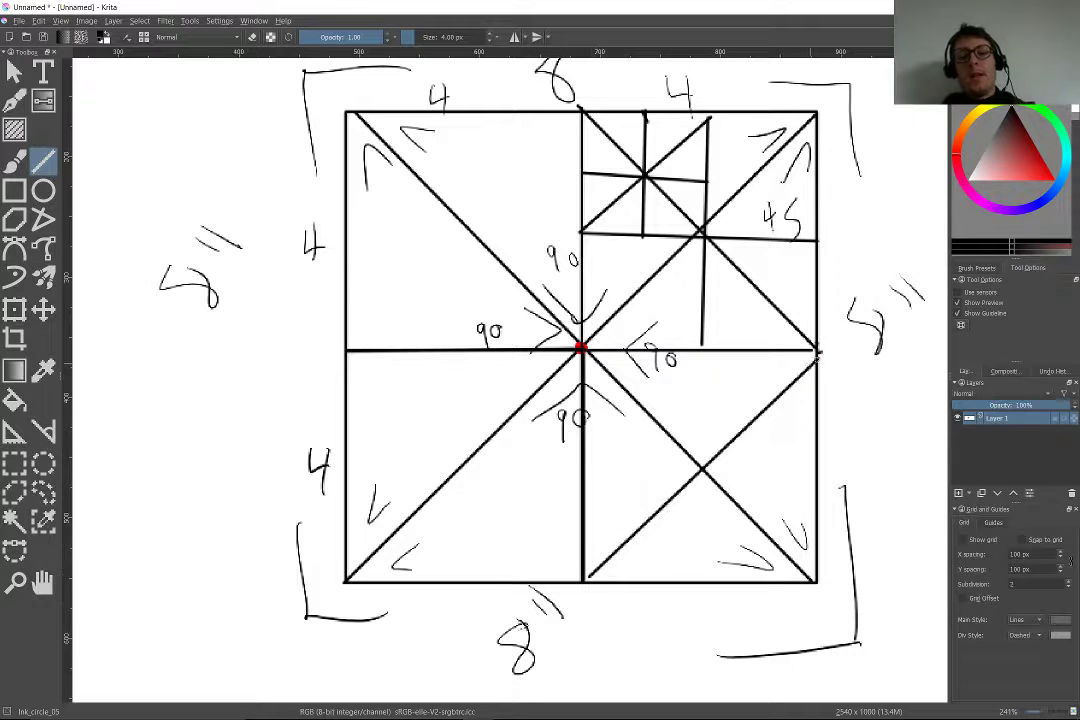
mouse_move(572, 577)
left_mouse_down()
mouse_move(386, 362)
mouse_move(347, 351)
mouse_move(495, 170)
mouse_move(582, 110)
left_mouse_up()
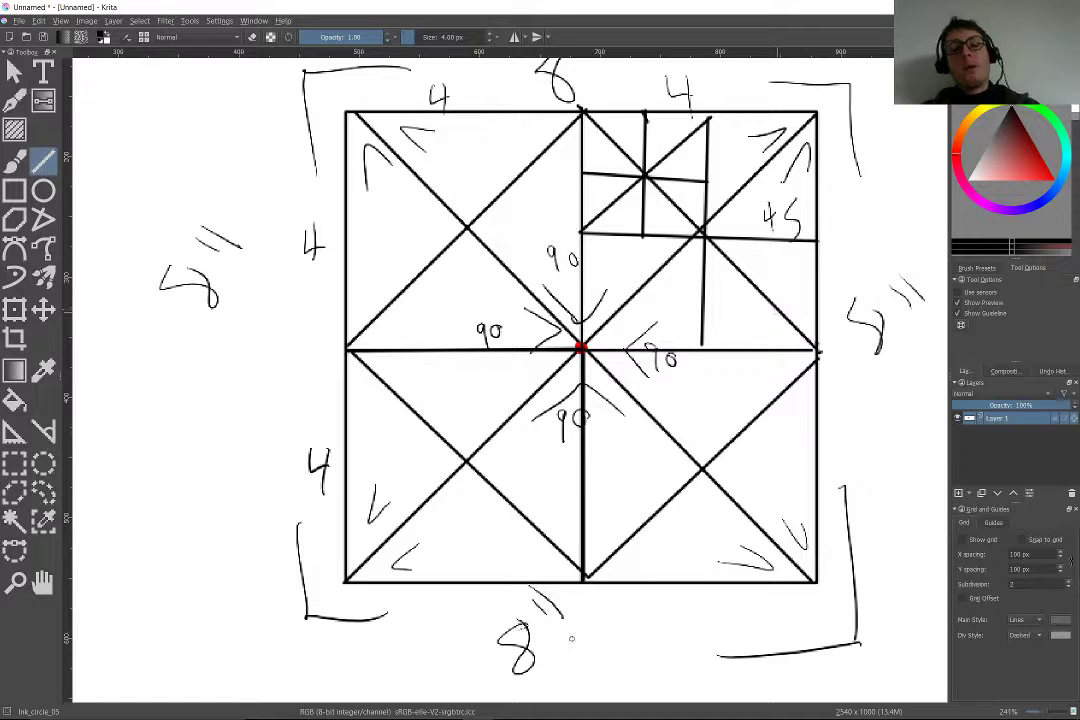
Draw a freehand curve around the square's lower-left outside with the brush and add a short handwritten note inside it
mouse_move(597, 635)
left_mouse_down()
mouse_move(198, 513)
mouse_move(234, 393)
left_mouse_up()
key("ctrl+z")
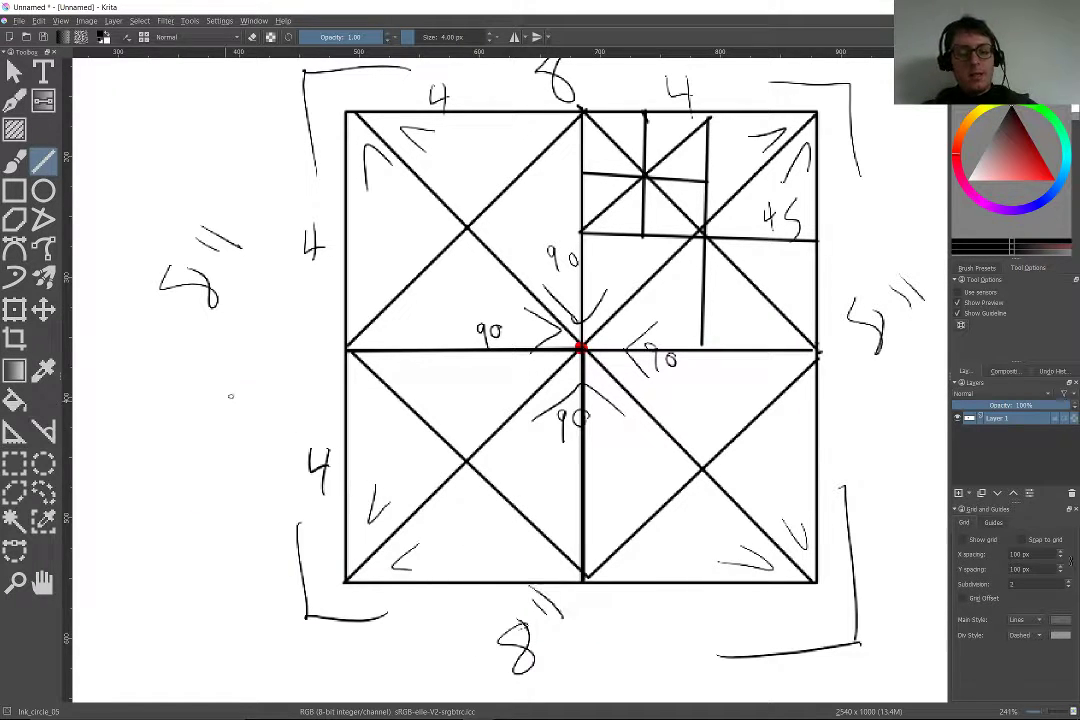
key("b")
left_click_drag(590, 632, 167, 418)
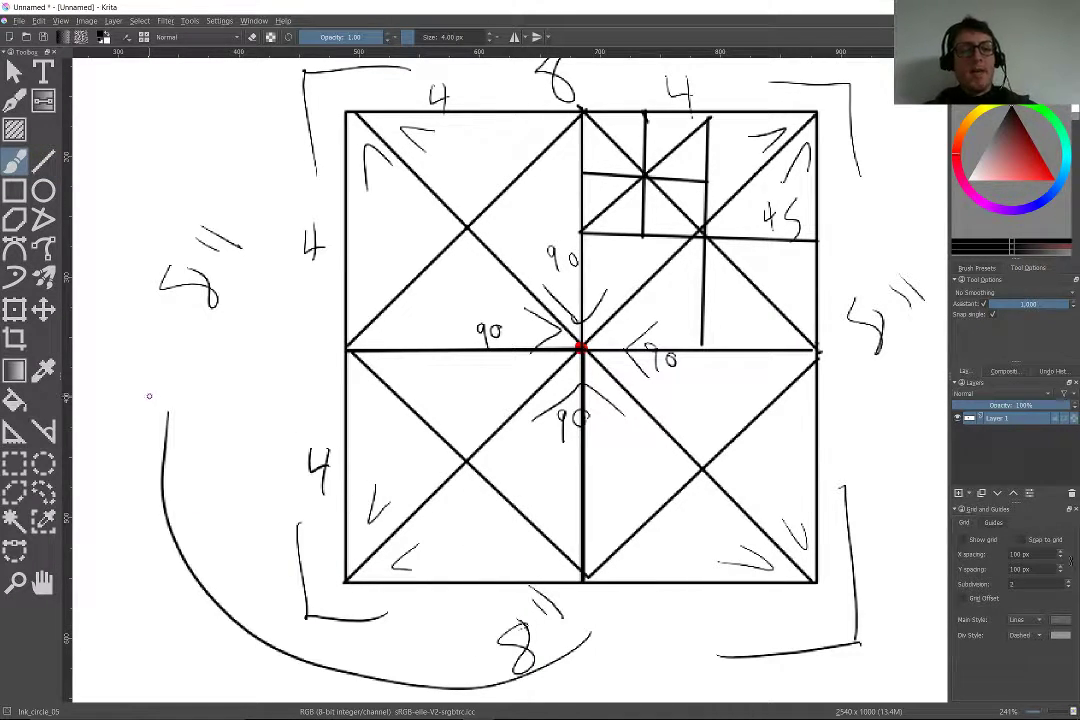
mouse_move(185, 493)
left_mouse_down()
mouse_move(241, 499)
mouse_move(213, 508)
mouse_move(222, 472)
left_mouse_up()
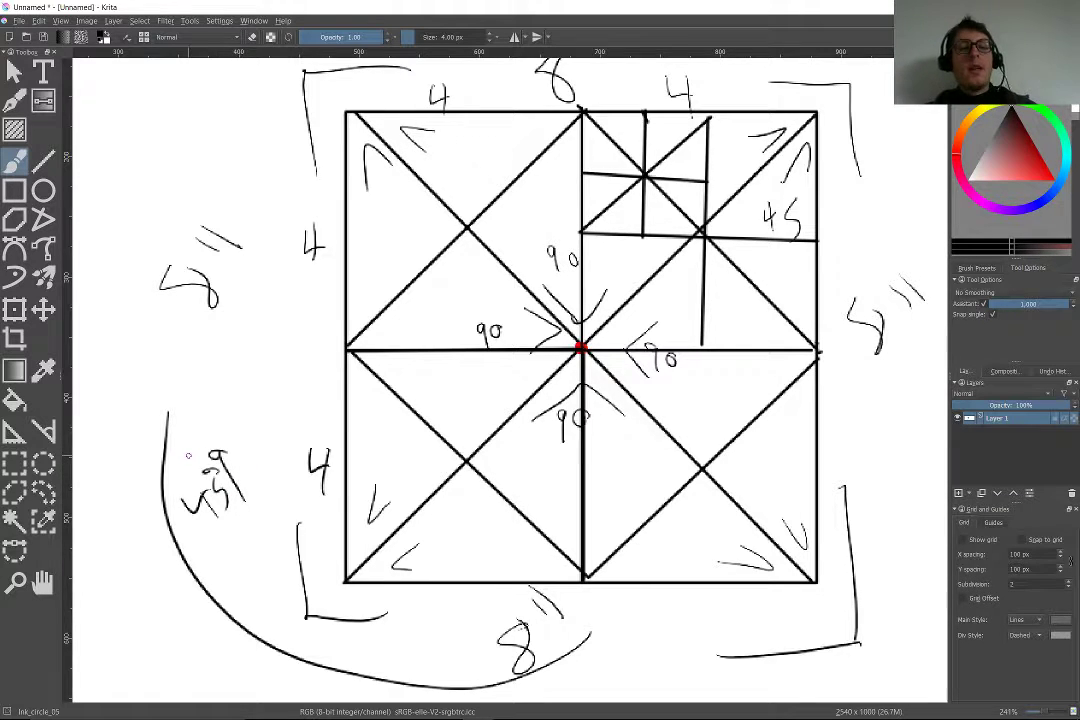
Handwrite the heading "Diagonal" in the empty canvas area to the right of the square
left_click_drag(743, 381, 404, 551)
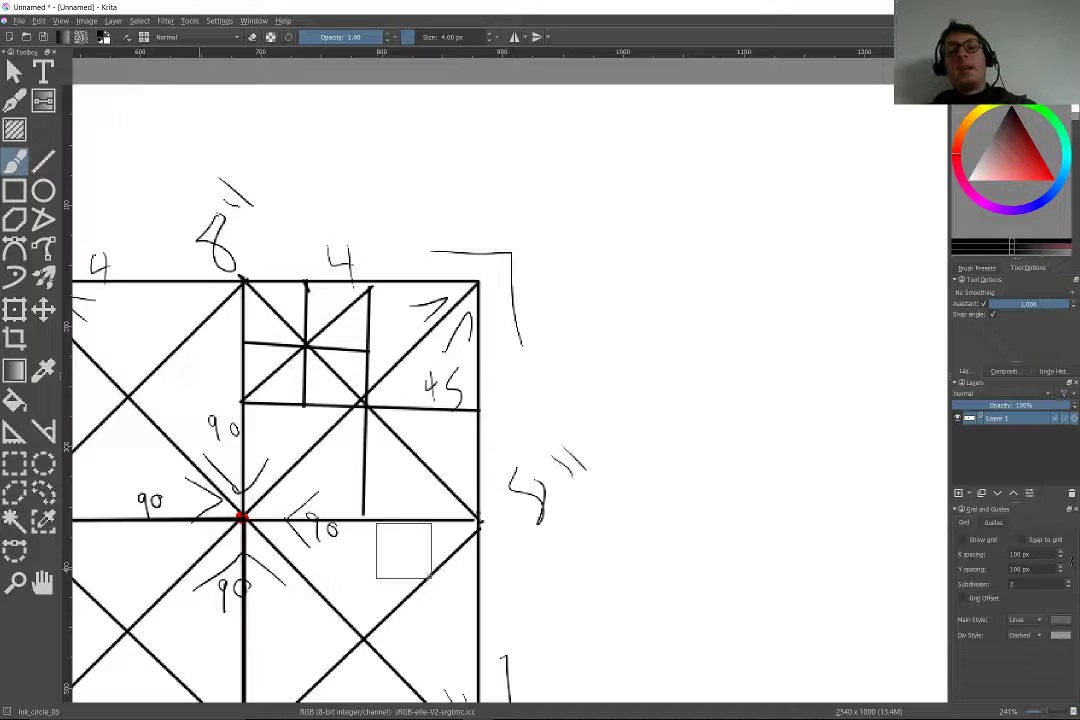
scroll(404, 551, "down", 3)
scroll(404, 551, "up", 2)
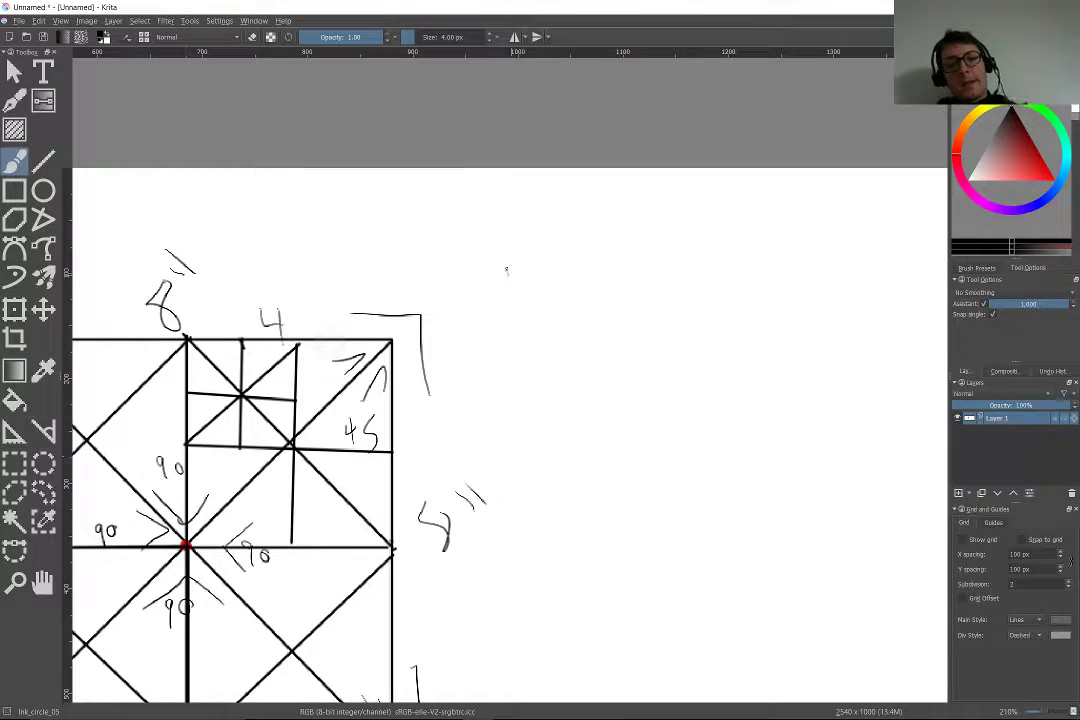
left_click_drag(506, 270, 512, 318)
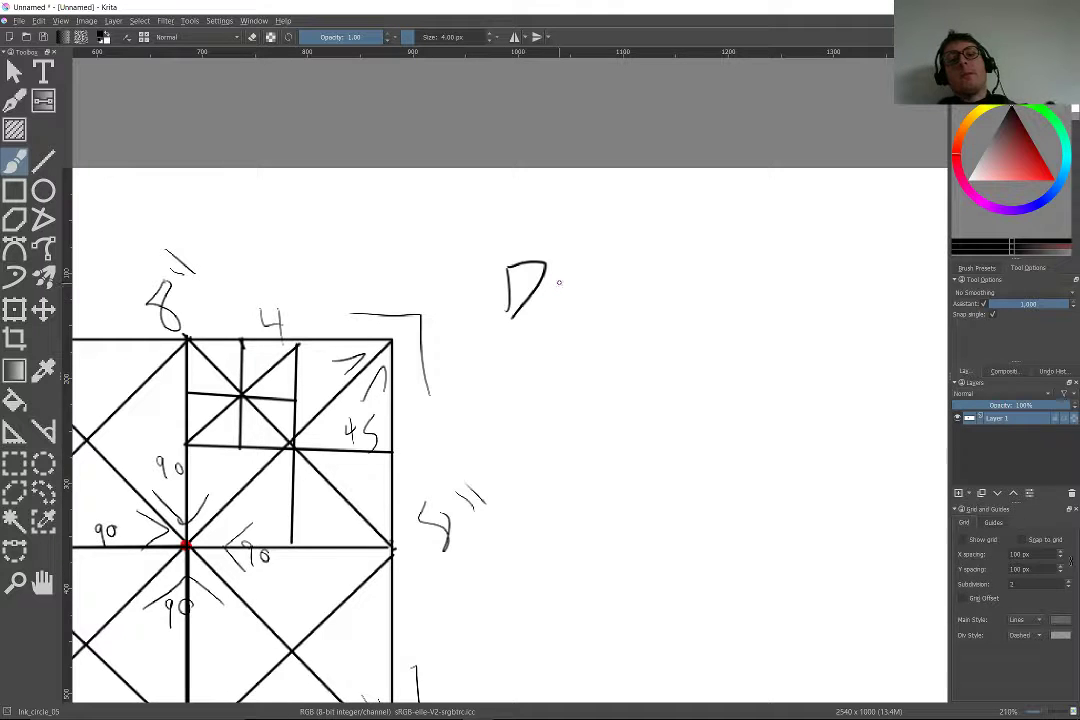
left_click_drag(559, 282, 563, 303)
mouse_move(557, 258)
left_mouse_down()
mouse_move(619, 305)
mouse_move(629, 338)
left_mouse_up()
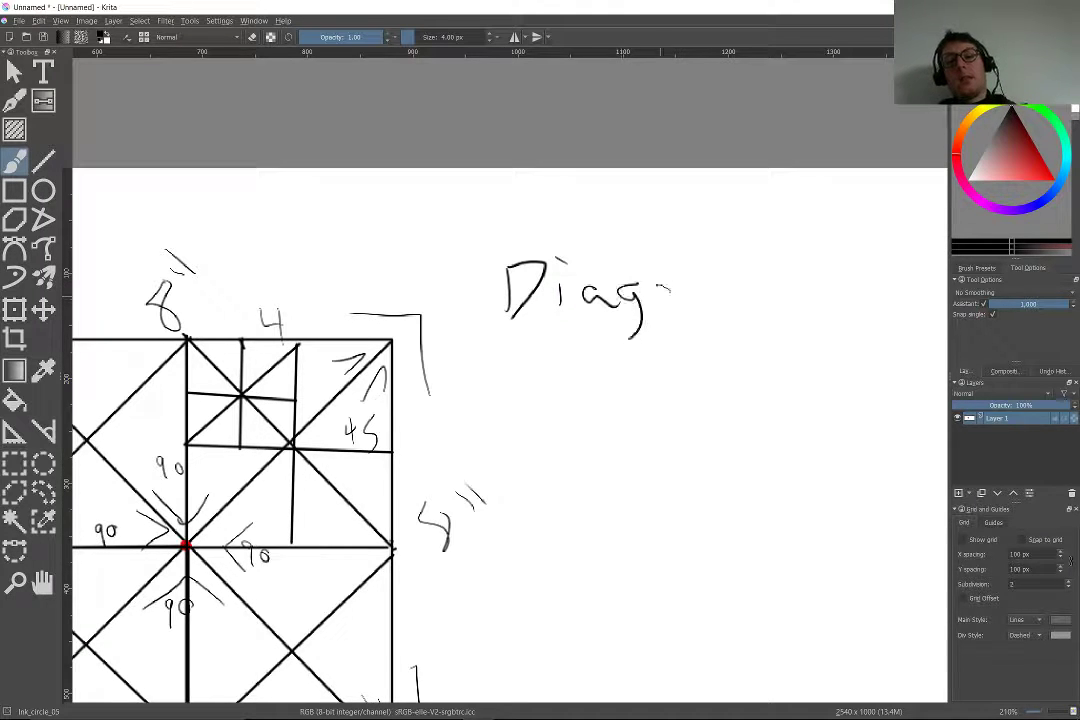
left_click_drag(668, 288, 746, 300)
left_click_drag(760, 258, 765, 296)
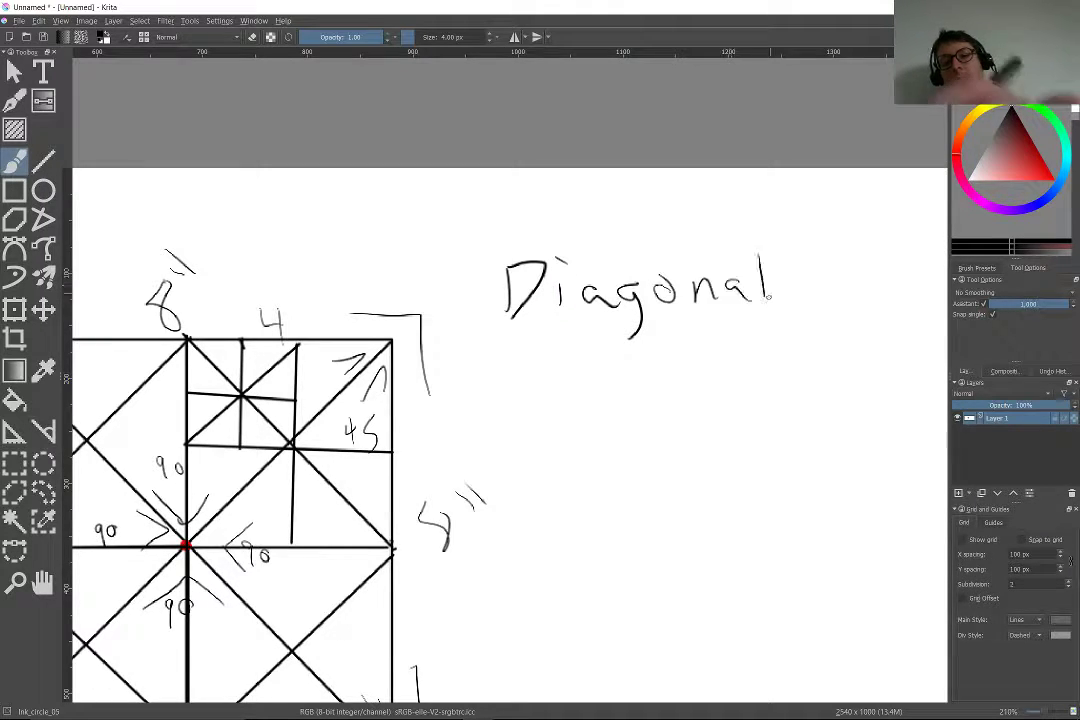
Handwrite "vanishing pts" on the line beneath the word "Diagonal"
left_click_drag(523, 369, 569, 389)
left_click_drag(573, 373, 596, 390)
left_click_drag(618, 372, 604, 390)
mouse_move(634, 358)
left_mouse_down()
mouse_move(640, 392)
mouse_move(652, 392)
left_mouse_up()
left_click_drag(660, 370, 661, 390)
left_click_drag(665, 338, 702, 392)
left_click_drag(716, 374, 698, 415)
left_click_drag(768, 372, 768, 410)
left_click_drag(768, 378, 770, 392)
left_click_drag(792, 338, 790, 374)
mouse_move(782, 356)
left_mouse_down()
mouse_move(802, 350)
mouse_move(813, 398)
left_mouse_up()
Handwrite the abbreviation "DVP" in large letters beneath "vanishing pts"
left_click_drag(522, 453, 534, 512)
mouse_move(520, 455)
left_mouse_down()
mouse_move(565, 472)
mouse_move(526, 512)
left_mouse_up()
mouse_move(578, 462)
left_mouse_down()
mouse_move(590, 510)
mouse_move(618, 455)
left_mouse_up()
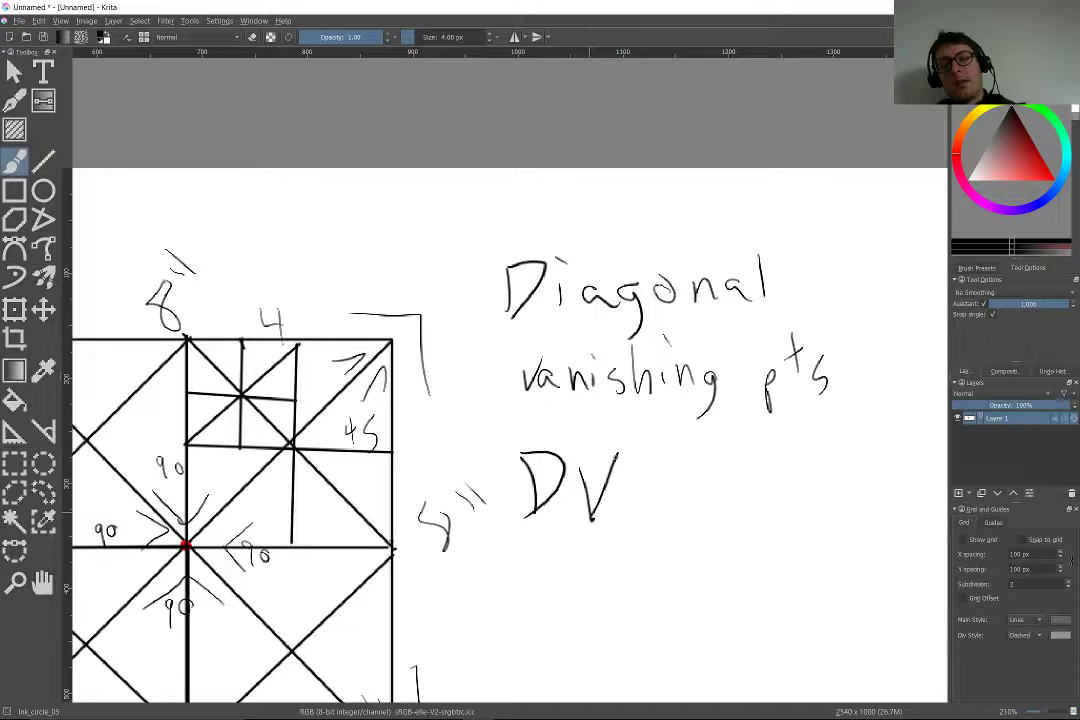
left_click_drag(622, 516, 626, 458)
left_click_drag(626, 460, 632, 480)
Handwrite a capital P in the empty area to the right of the diagonal vanishing points note
scroll(634, 460, "up", 3)
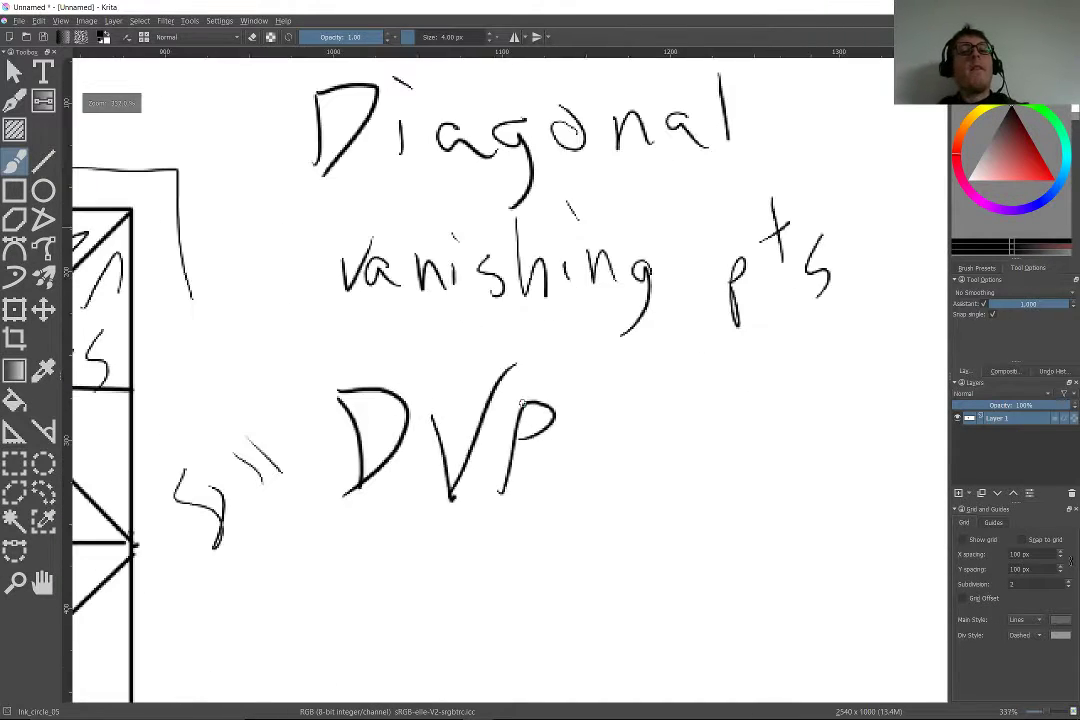
scroll(530, 400, "down", 2)
left_click_drag(374, 253, 234, 228)
scroll(435, 684, "down", 3)
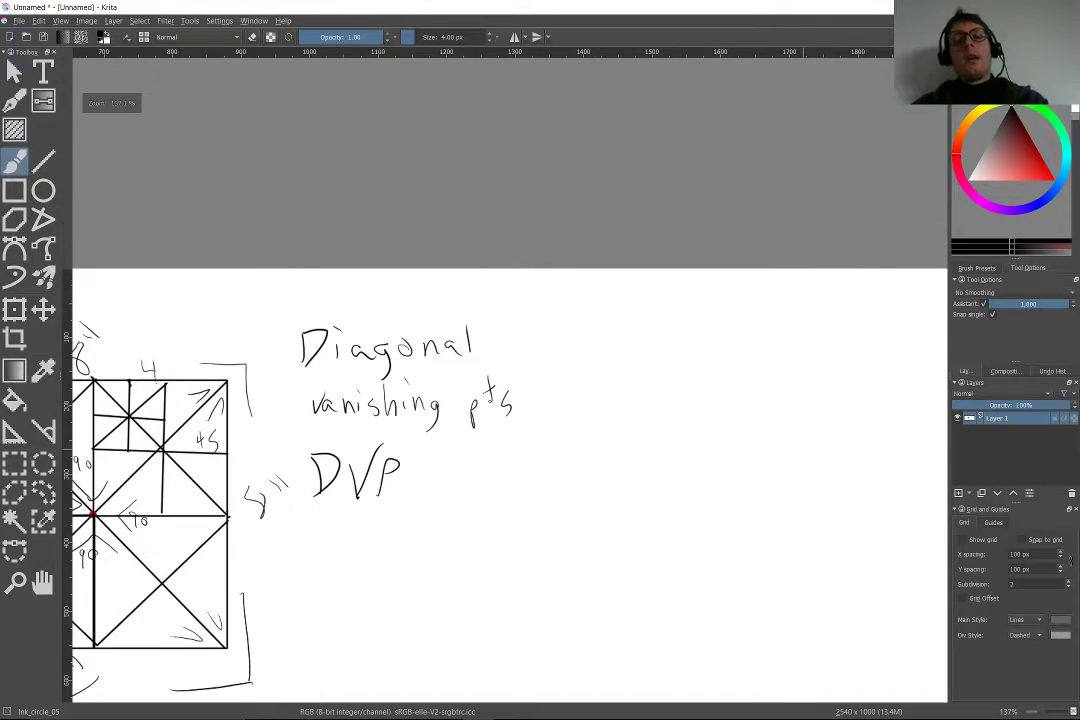
mouse_move(663, 312)
left_mouse_down()
mouse_move(665, 364)
mouse_move(680, 332)
mouse_move(548, 344)
left_mouse_up()
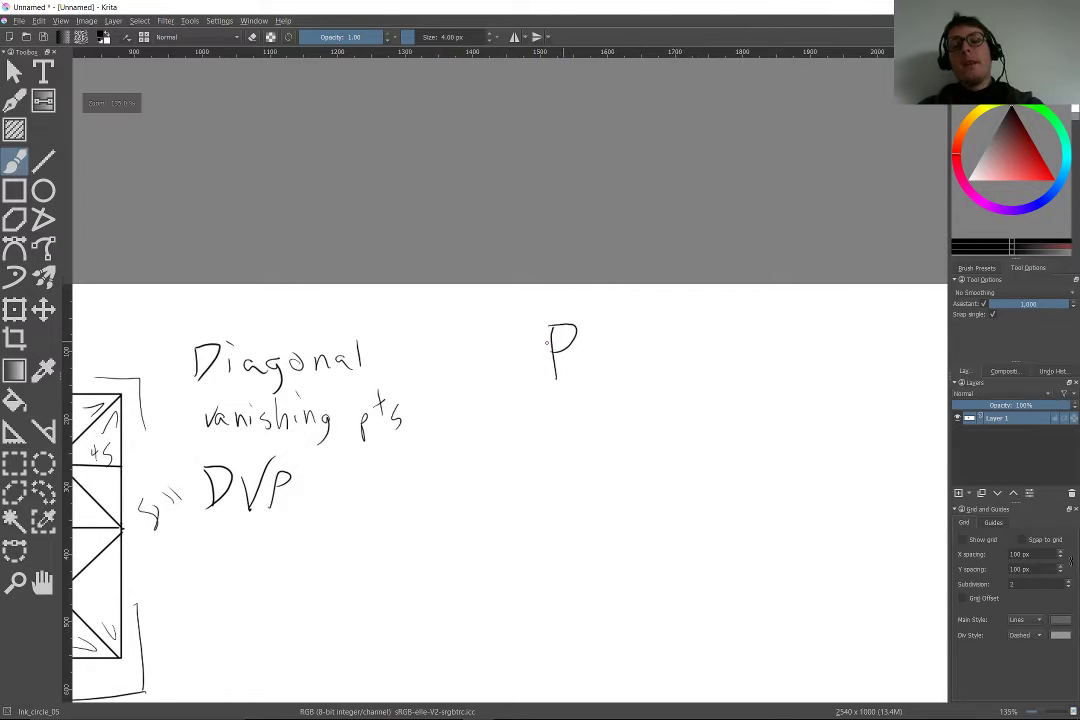
Handwrite "1 pt = pvp =" in the blank area below the capital P
scroll(548, 344, "down", 4)
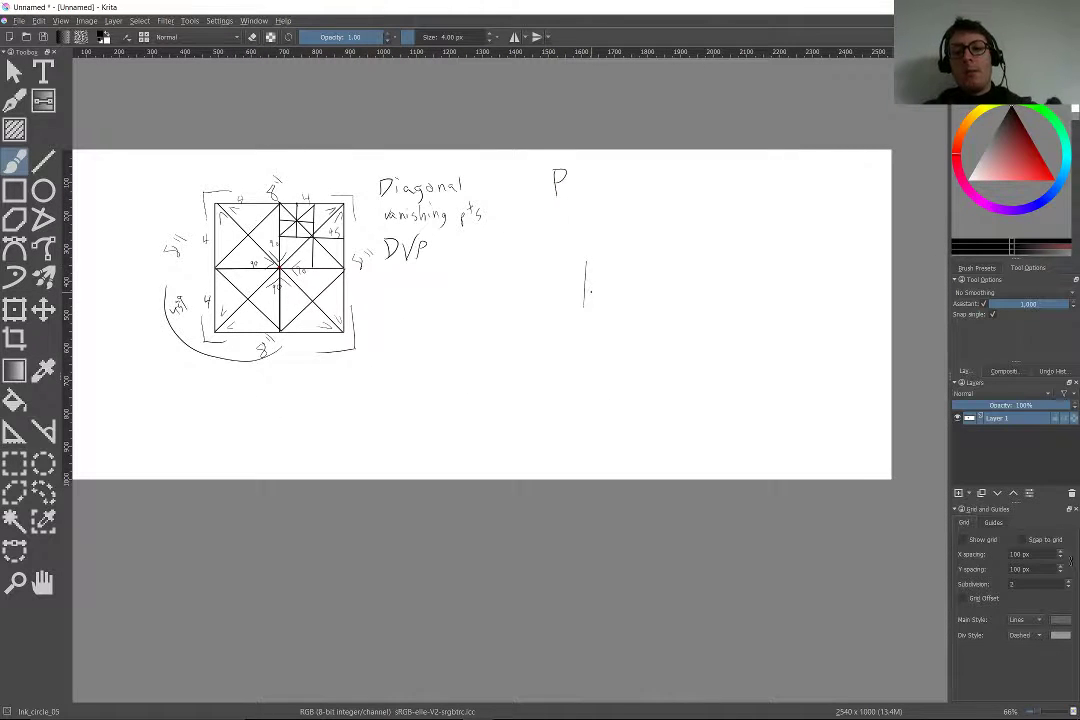
left_click_drag(603, 287, 598, 317)
left_click_drag(623, 255, 626, 301)
left_click_drag(613, 275, 628, 265)
scroll(607, 258, "up", 3)
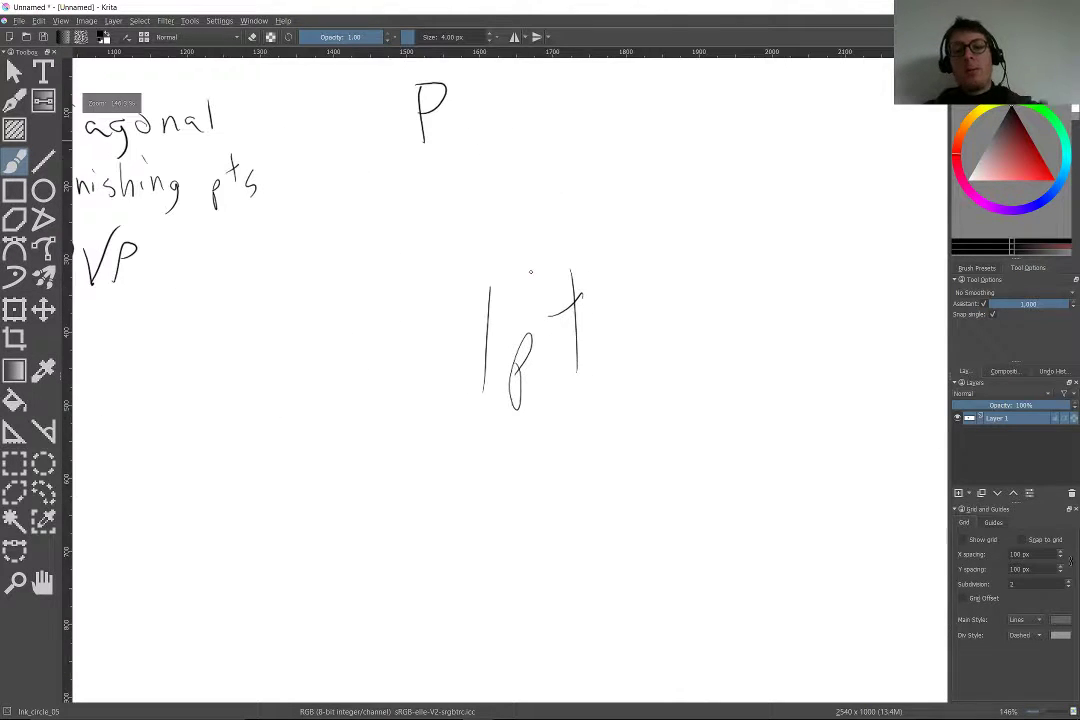
mouse_move(605, 327)
left_mouse_down()
mouse_move(634, 325)
mouse_move(618, 342)
mouse_move(660, 350)
mouse_move(722, 333)
mouse_move(716, 346)
left_mouse_up()
left_click_drag(762, 306, 783, 300)
left_click_drag(765, 317, 786, 310)
scroll(513, 212, "up", 1)
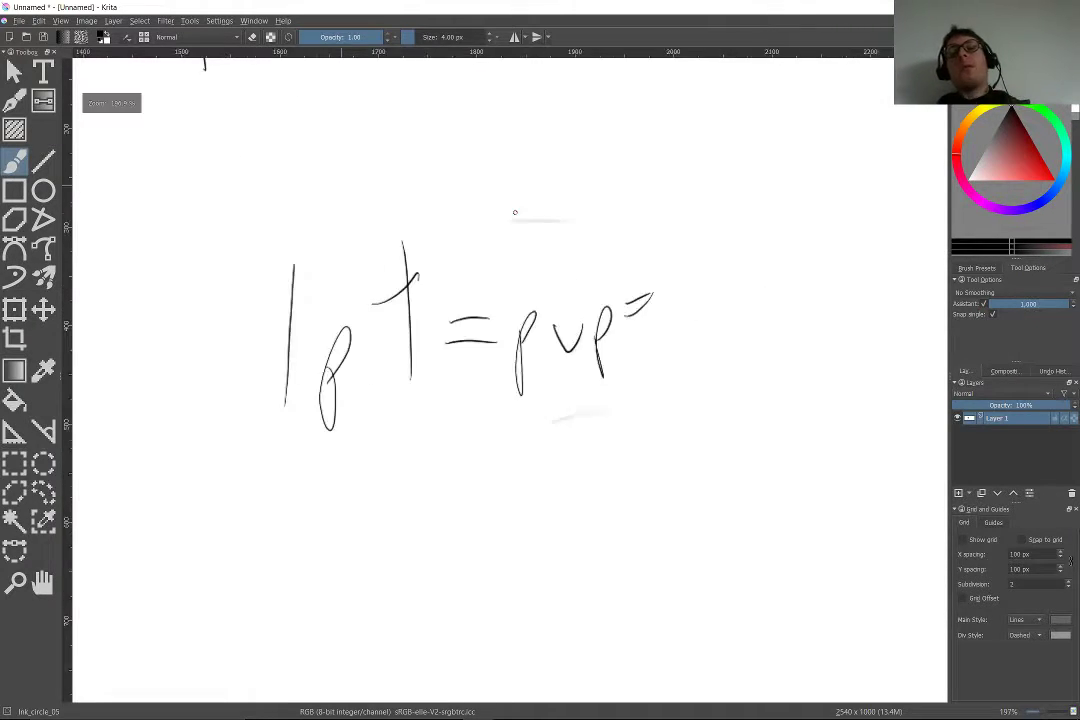
Handwrite "parallel/" after the second equals sign of the "1 pt = pvp =" note
scroll(354, 212, "up", 2)
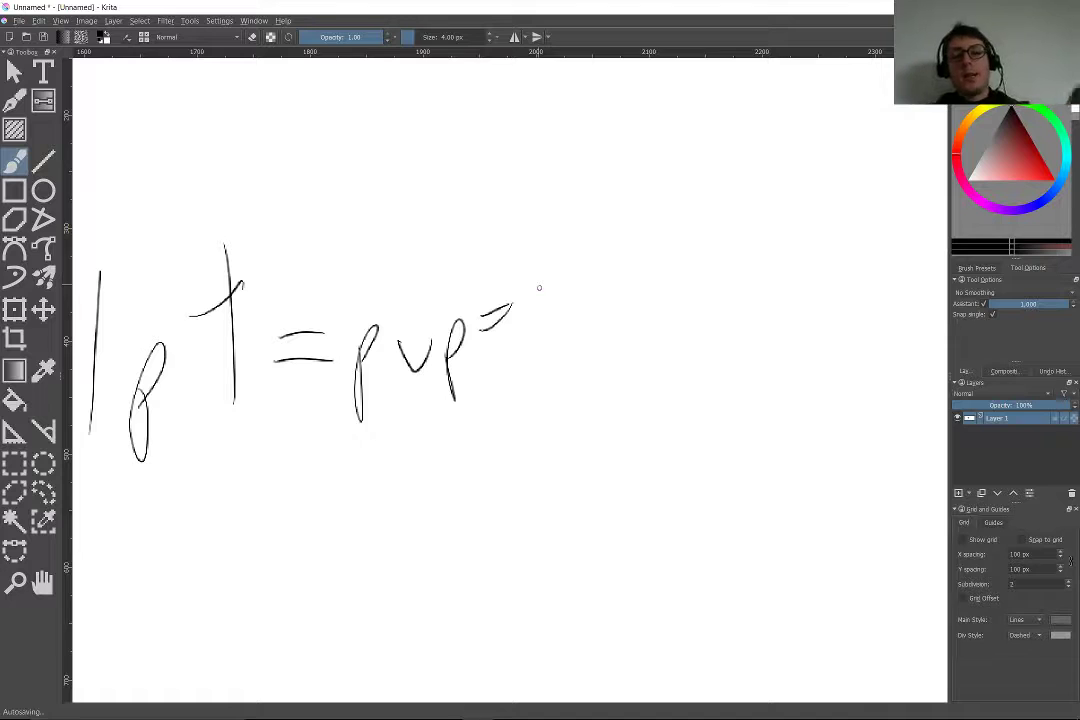
mouse_move(558, 312)
left_mouse_down()
mouse_move(604, 318)
mouse_move(625, 302)
mouse_move(657, 312)
left_mouse_up()
mouse_move(668, 248)
left_mouse_down()
mouse_move(676, 318)
mouse_move(725, 306)
left_mouse_up()
left_click_drag(733, 225, 737, 318)
left_click_drag(806, 235, 757, 326)
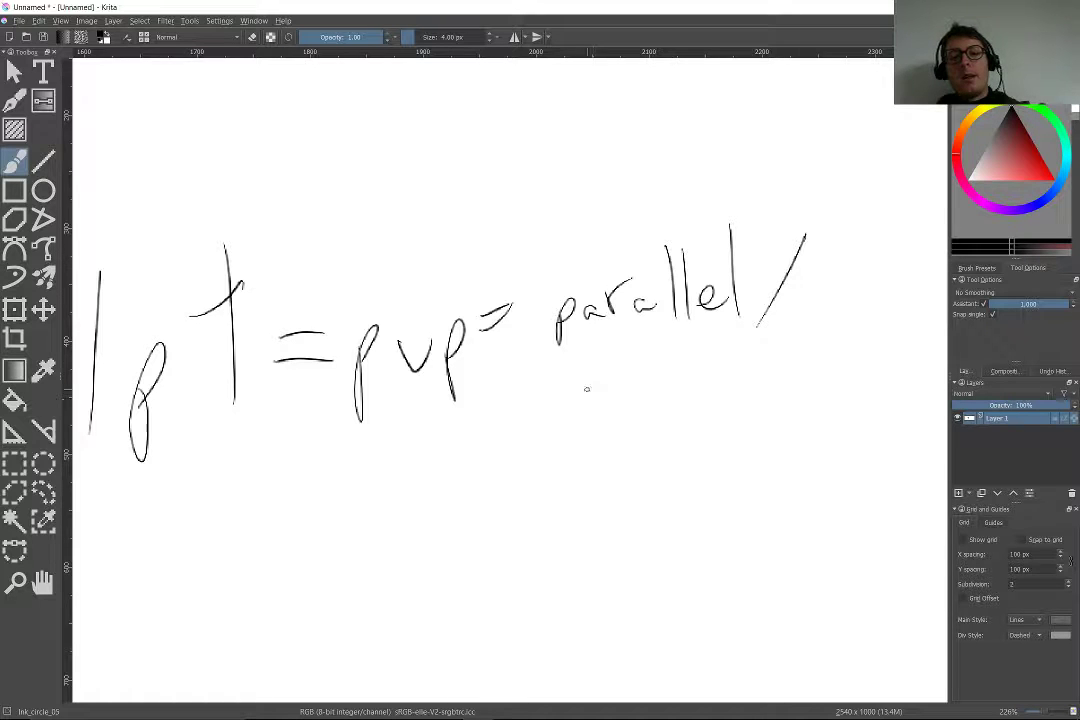
Handwrite "perp to line of sight" beneath "parallel/" to finish the one-point perspective note
mouse_move(581, 370)
left_mouse_down()
mouse_move(580, 413)
mouse_move(591, 393)
mouse_move(639, 387)
mouse_move(671, 420)
left_mouse_up()
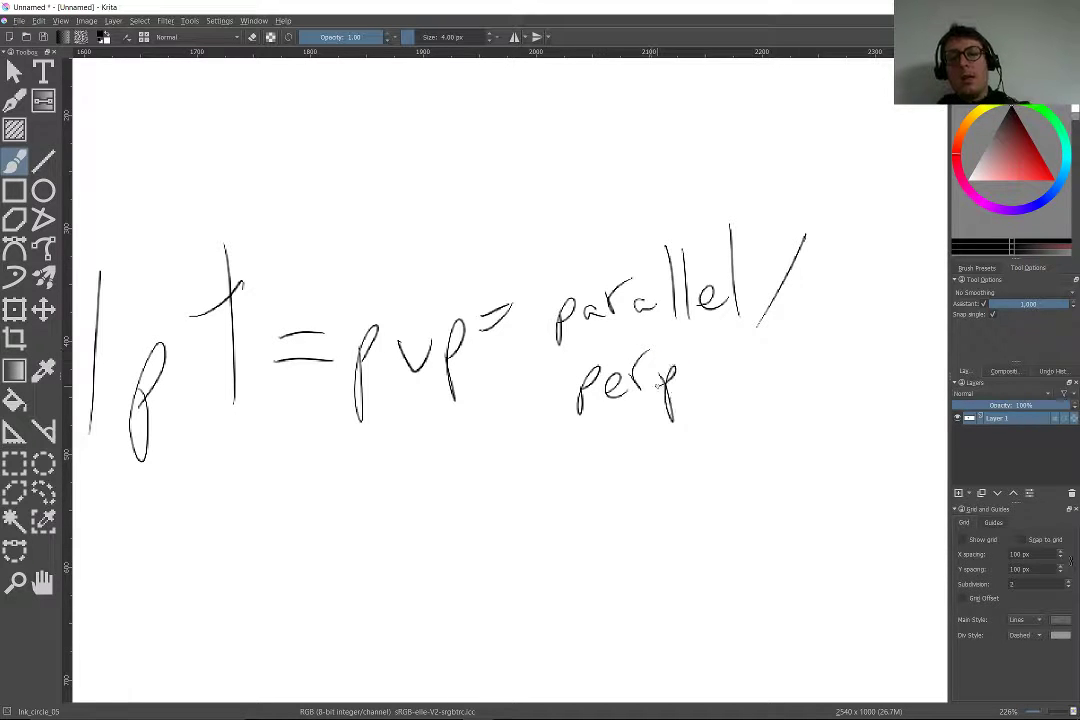
mouse_move(719, 345)
left_mouse_down()
mouse_move(716, 395)
mouse_move(733, 359)
left_mouse_up()
mouse_move(752, 372)
left_mouse_down()
mouse_move(740, 382)
mouse_move(752, 370)
left_mouse_up()
mouse_move(794, 335)
left_mouse_down()
mouse_move(799, 388)
mouse_move(809, 386)
left_mouse_up()
mouse_move(818, 362)
left_mouse_down()
mouse_move(840, 384)
mouse_move(860, 384)
mouse_move(911, 337)
left_mouse_up()
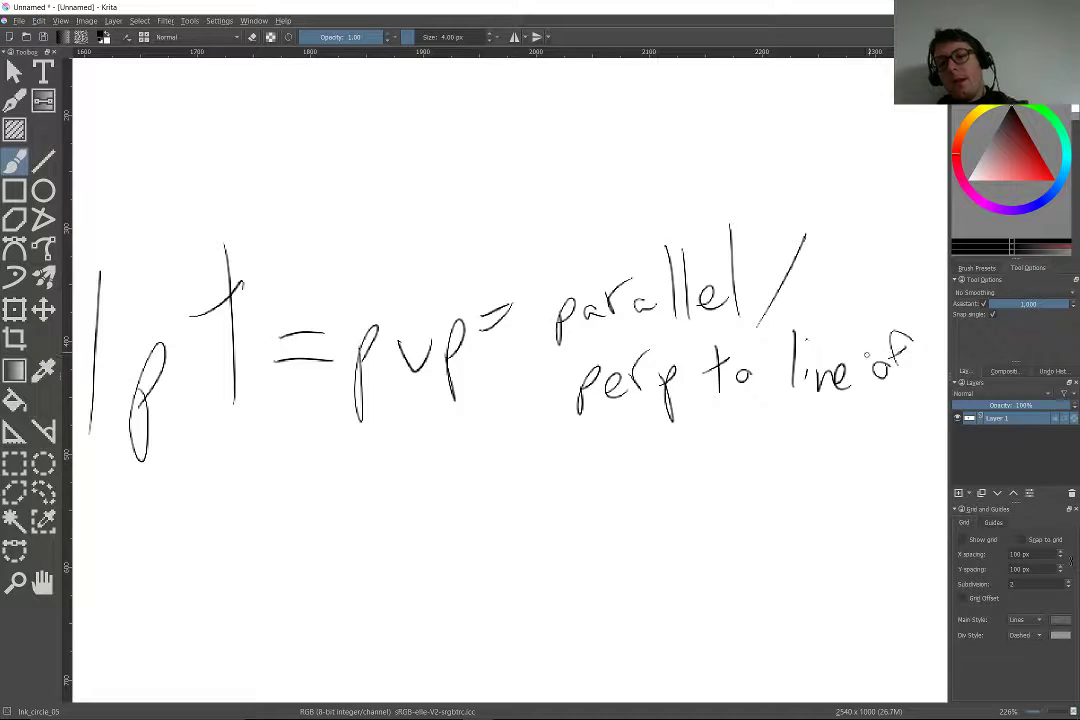
left_click_drag(660, 440, 638, 466)
mouse_move(672, 442)
left_mouse_down()
mouse_move(640, 464)
mouse_move(690, 486)
left_mouse_up()
left_click_drag(721, 416, 755, 463)
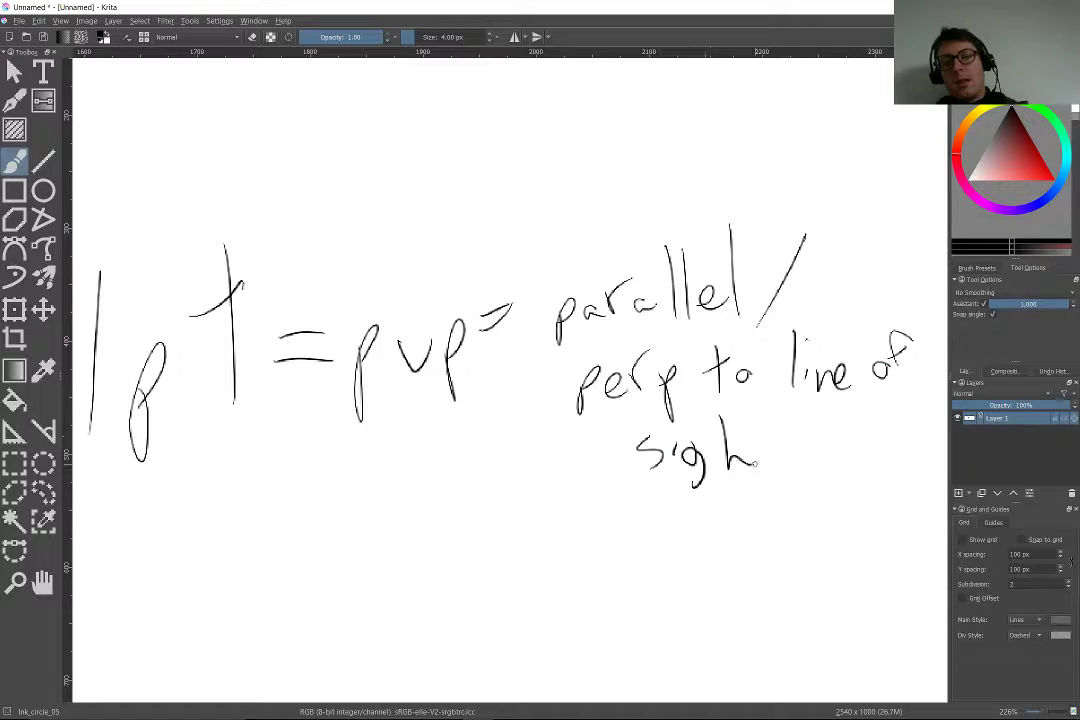
left_click_drag(762, 416, 769, 464)
left_click_drag(744, 435, 782, 428)
Draw two diagonal lines from the square's bottom midpoint out through its left and right side midpoints
left_click_drag(240, 420, 620, 302)
left_click_drag(280, 243, 634, 159)
scroll(620, 300, "down", 4)
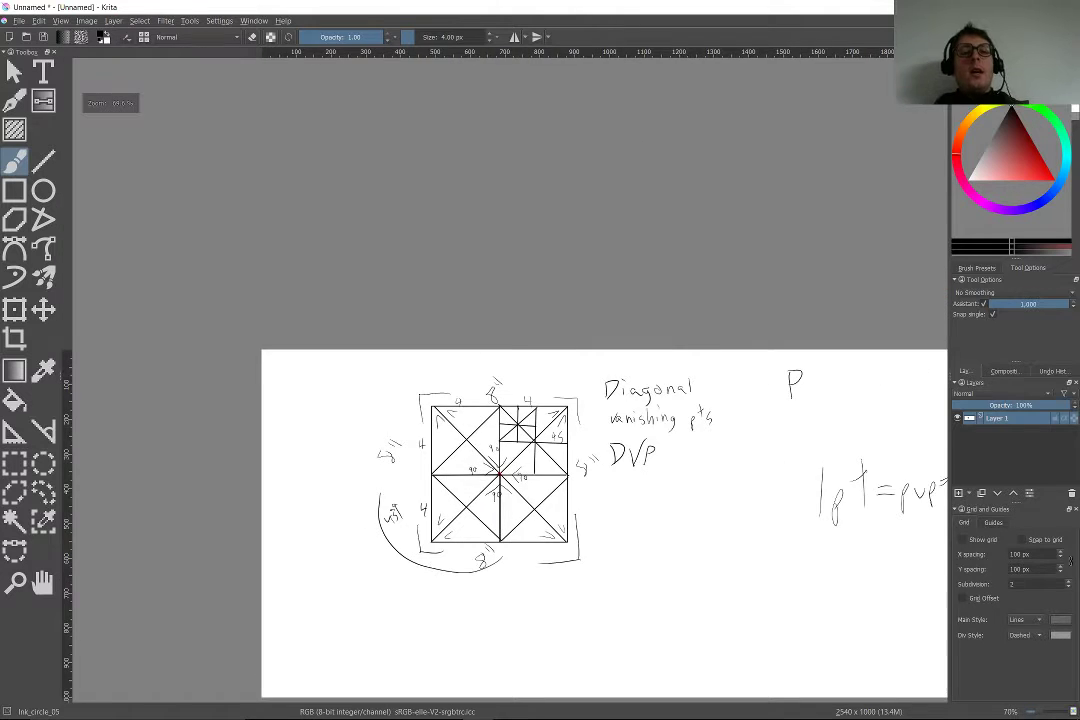
scroll(593, 618, "up", 5)
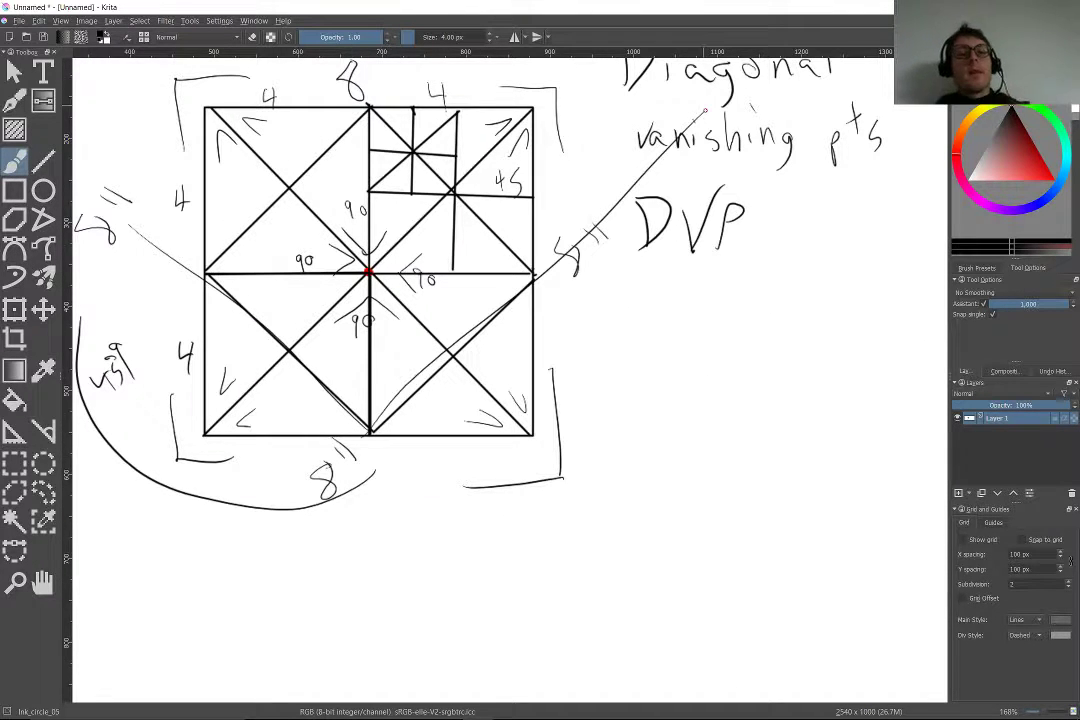
Handwrite "= 45°" after the "DVP" abbreviation beneath "vanishing pts"
scroll(705, 110, "down", 2)
scroll(609, 103, "up", 3)
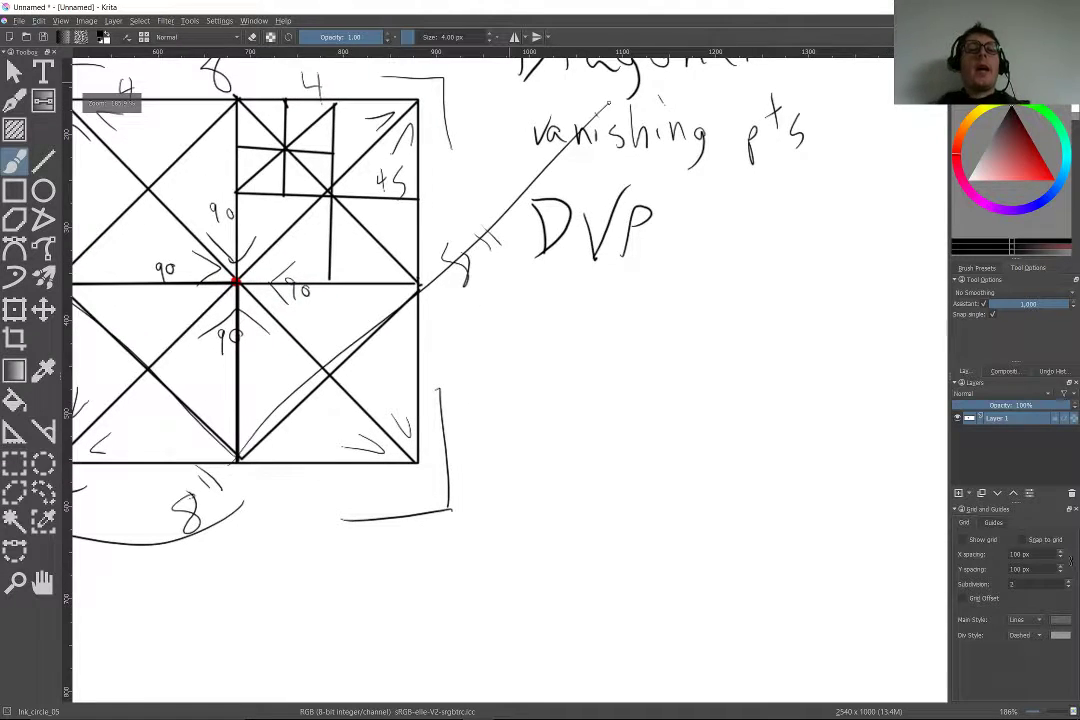
scroll(609, 103, "down", 3)
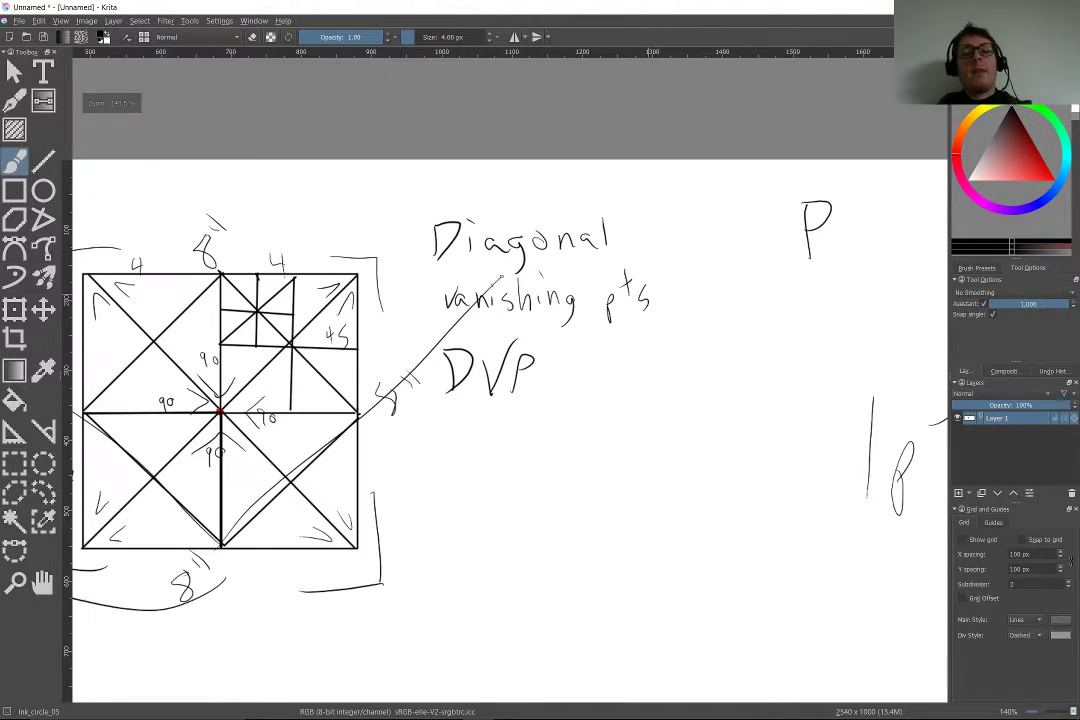
scroll(380, 297, "up", 4)
left_click_drag(592, 231, 618, 230)
left_click_drag(591, 245, 622, 244)
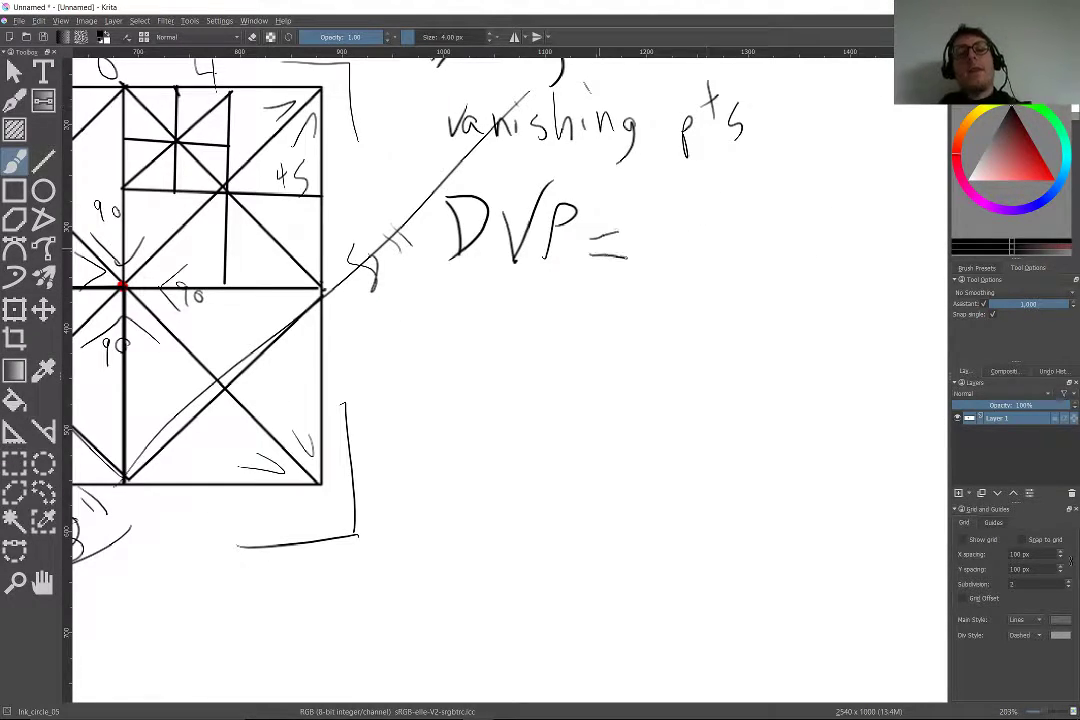
scroll(622, 244, "up", 2)
left_click_drag(548, 280, 564, 324)
left_click_drag(556, 278, 553, 352)
left_click_drag(602, 283, 588, 326)
left_click_drag(620, 263, 619, 264)
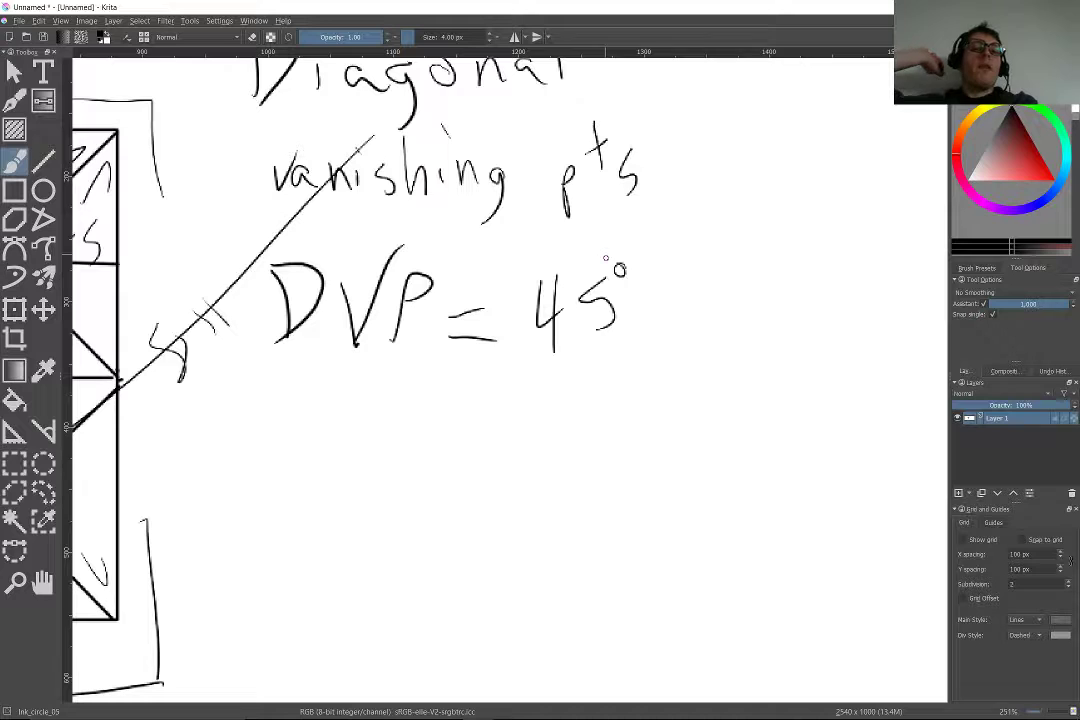
Sketch a top-view viewer's head with a horizontal line-of-sight arrow in the blank area below the DVP note
scroll(388, 286, "down", 5)
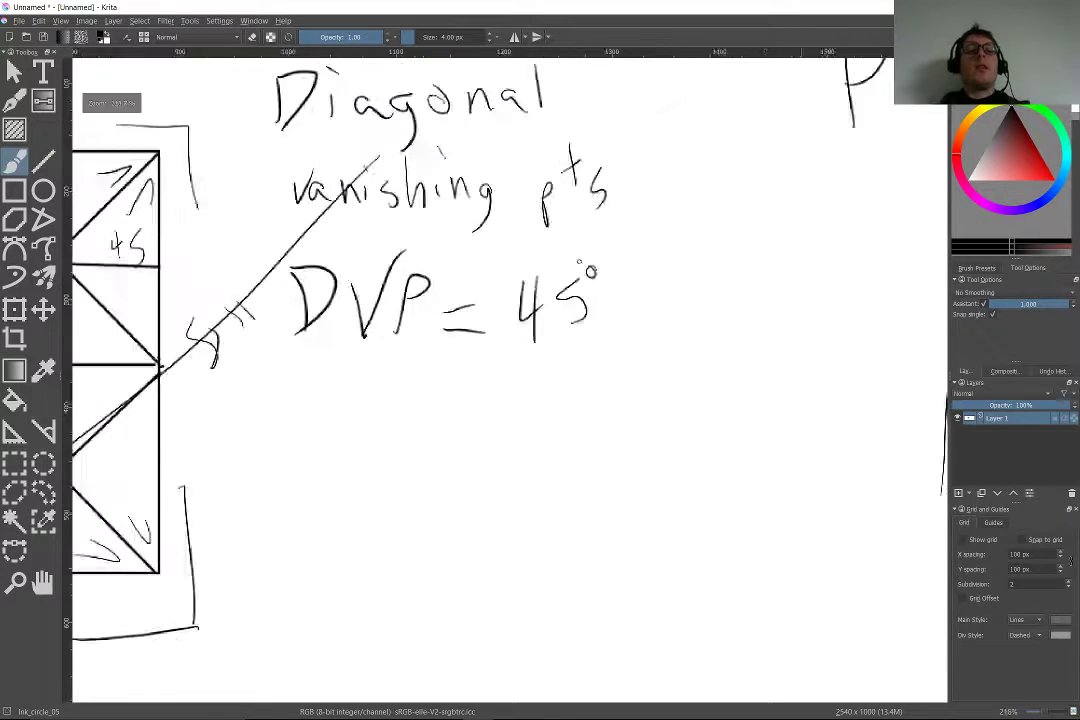
scroll(396, 219, "down", 3)
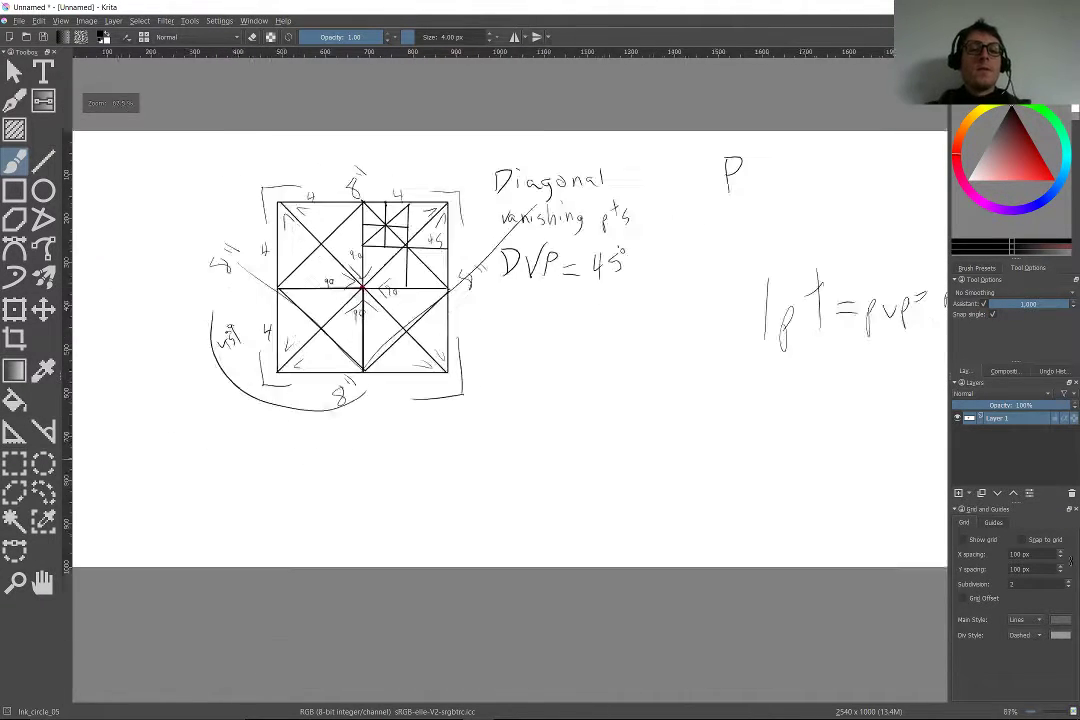
scroll(461, 383, "up", 4)
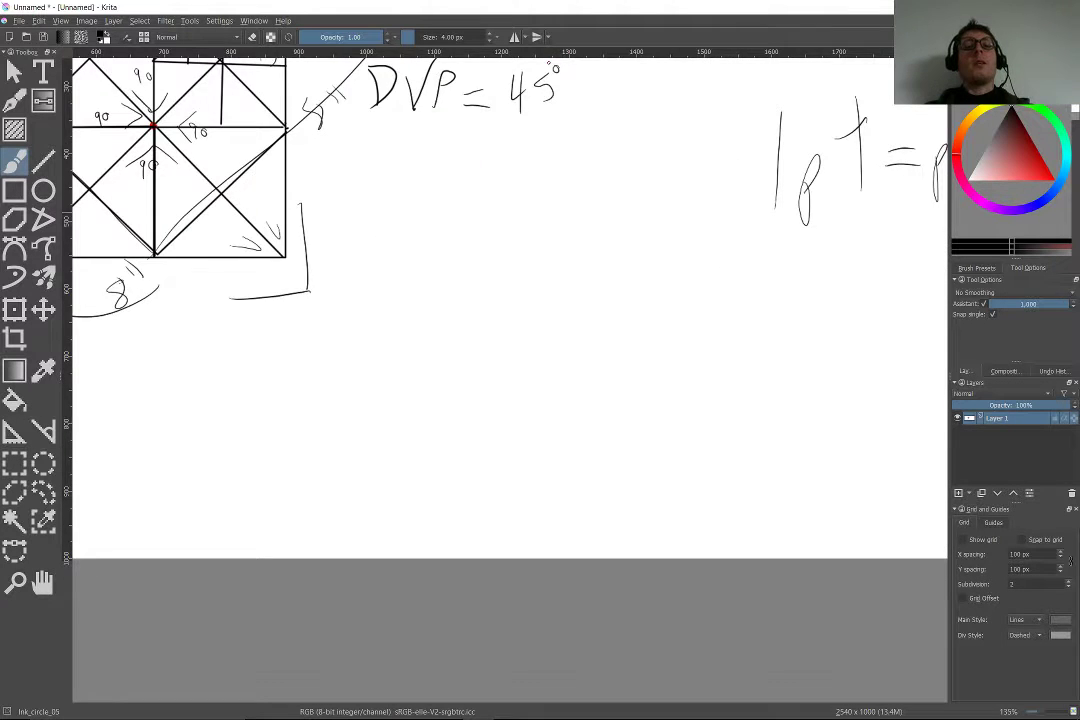
key("plus")
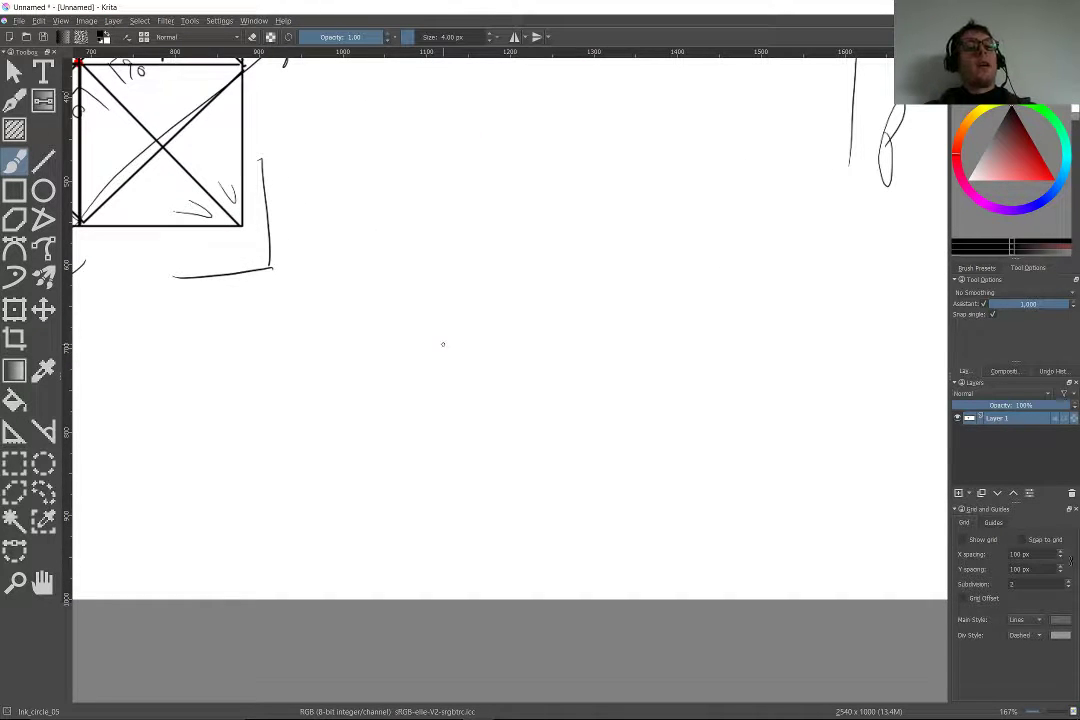
mouse_move(446, 346)
left_mouse_down()
mouse_move(413, 360)
mouse_move(445, 342)
mouse_move(443, 352)
mouse_move(658, 347)
mouse_move(644, 370)
mouse_move(667, 341)
left_mouse_up()
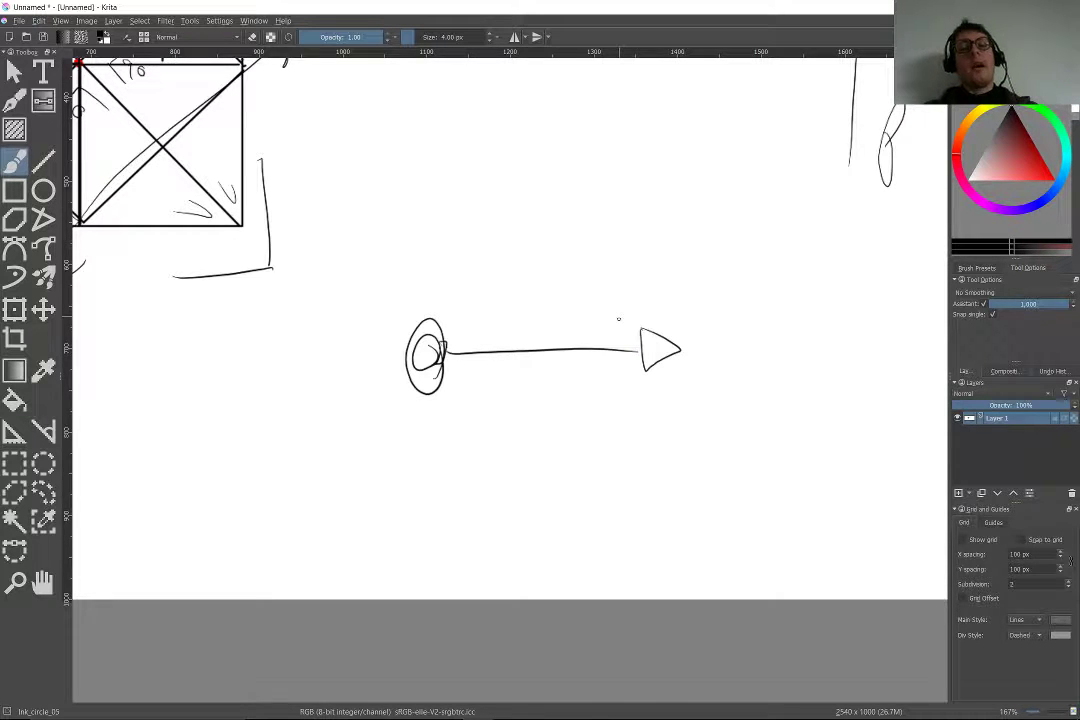
Draw a vertical line crossing the sight arrow, mark the four right angles at the crossing, and enclose them in a box
scroll(489, 412, "up", 3)
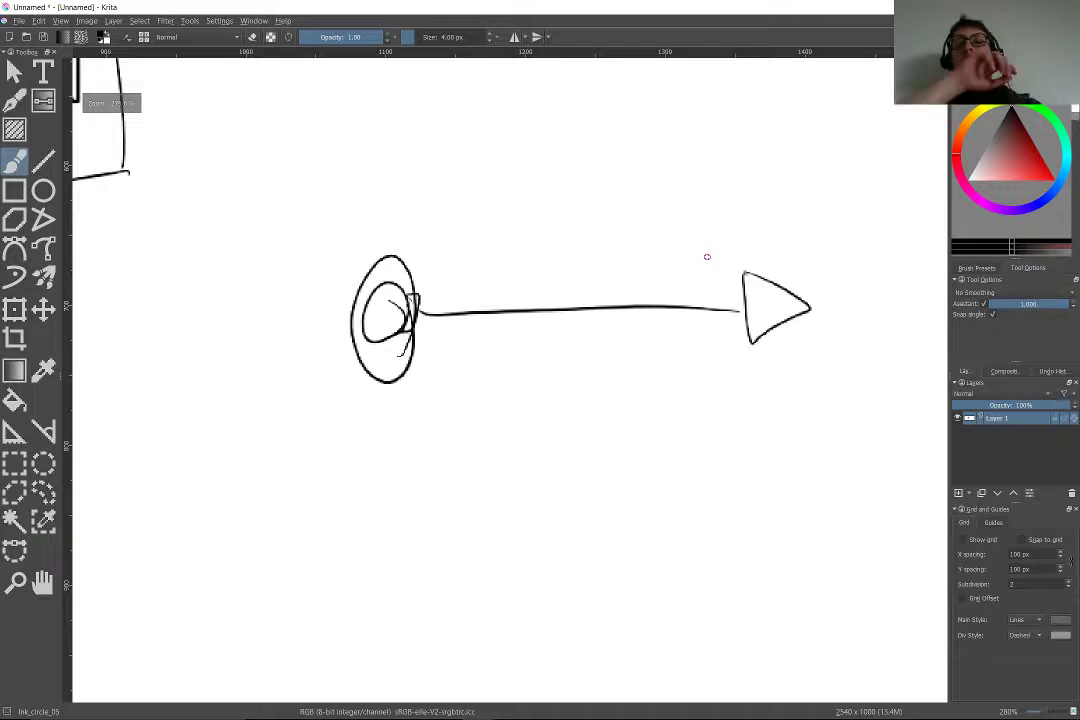
left_click_drag(562, 242, 561, 444)
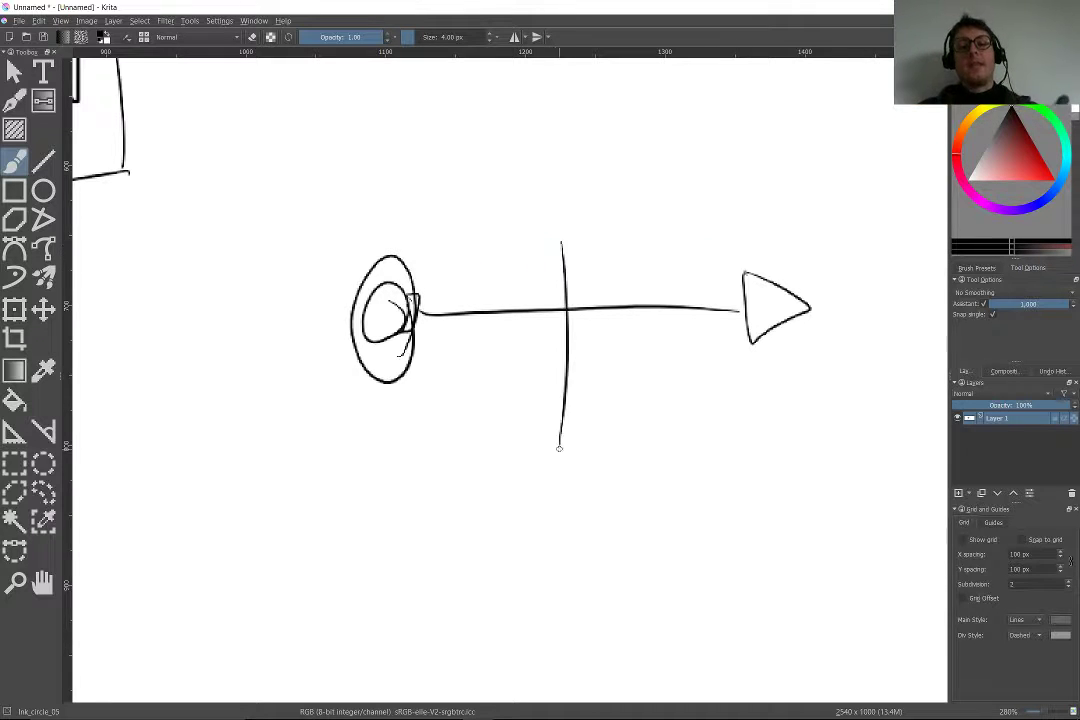
mouse_move(613, 293)
left_mouse_down()
mouse_move(582, 294)
mouse_move(593, 252)
left_mouse_up()
mouse_move(619, 316)
left_mouse_down()
mouse_move(588, 322)
mouse_move(590, 382)
left_mouse_up()
left_click_drag(520, 327, 557, 352)
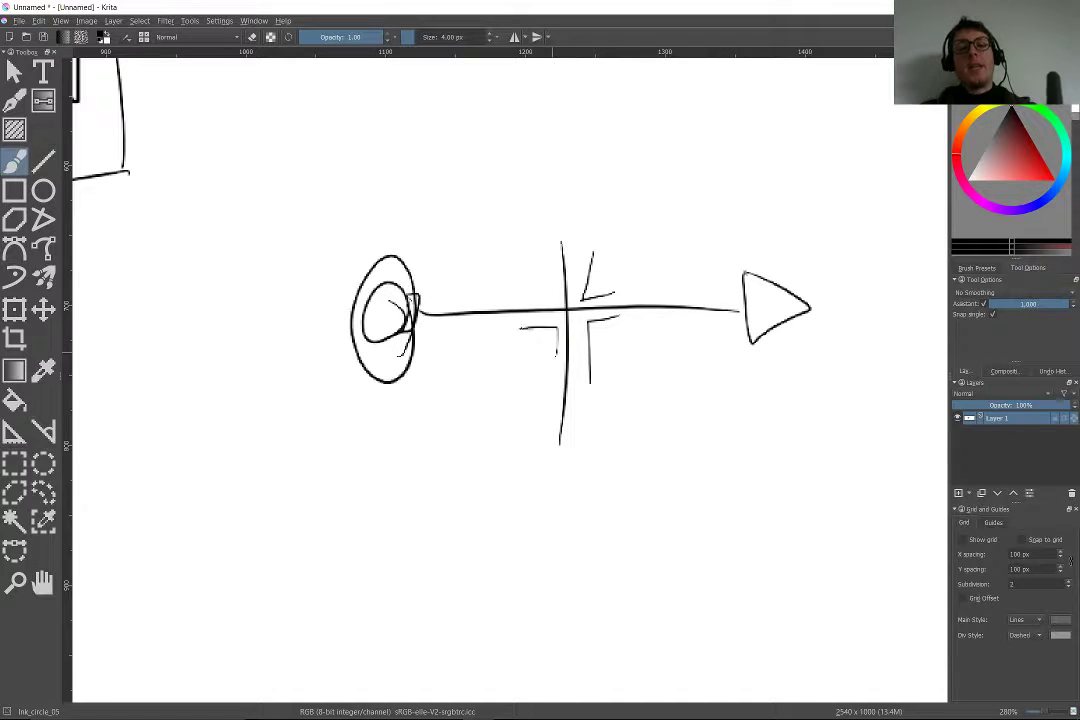
mouse_move(548, 271)
left_mouse_down()
mouse_move(550, 303)
mouse_move(510, 304)
left_mouse_up()
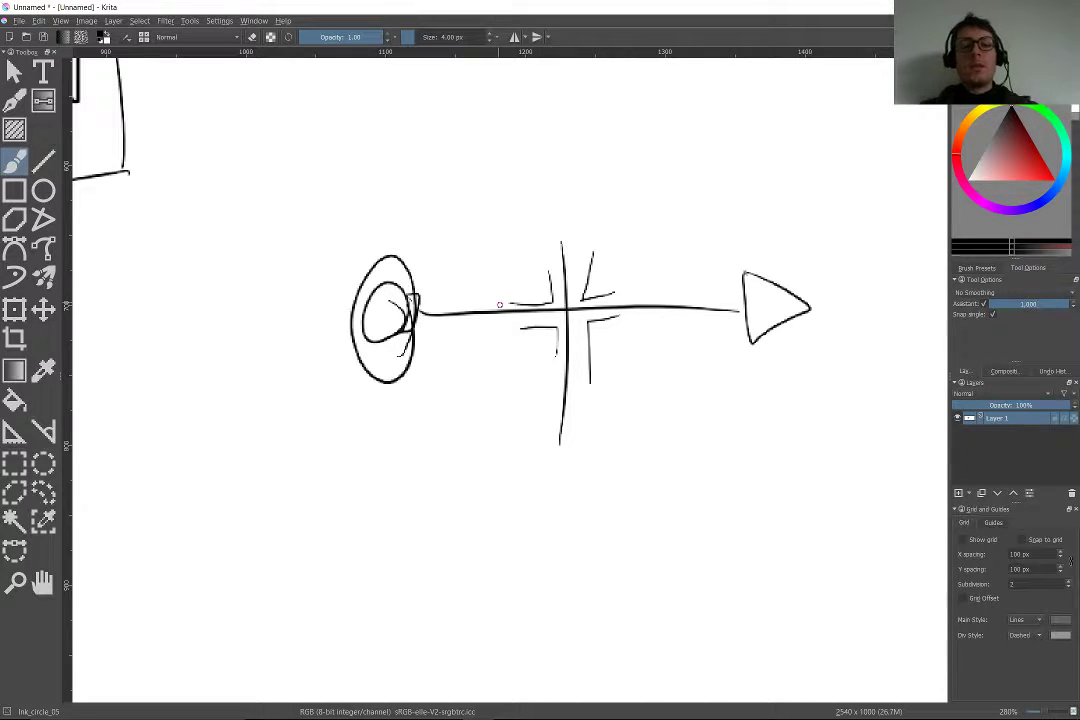
mouse_move(629, 243)
left_mouse_down()
mouse_move(620, 376)
mouse_move(511, 364)
mouse_move(517, 350)
mouse_move(506, 369)
mouse_move(506, 259)
mouse_move(538, 238)
mouse_move(586, 251)
left_mouse_up()
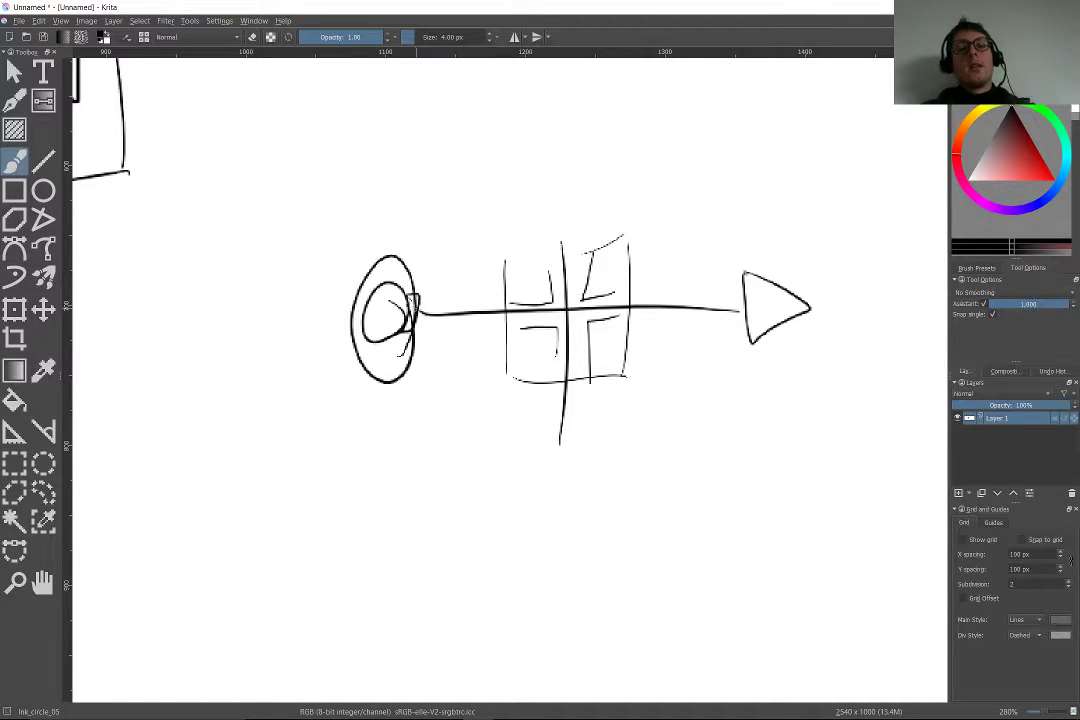
Draw two diagonal lines diverging from the viewer's eye and label the angle between them 90
left_click_drag(416, 300, 617, 70)
left_click_drag(420, 314, 635, 618)
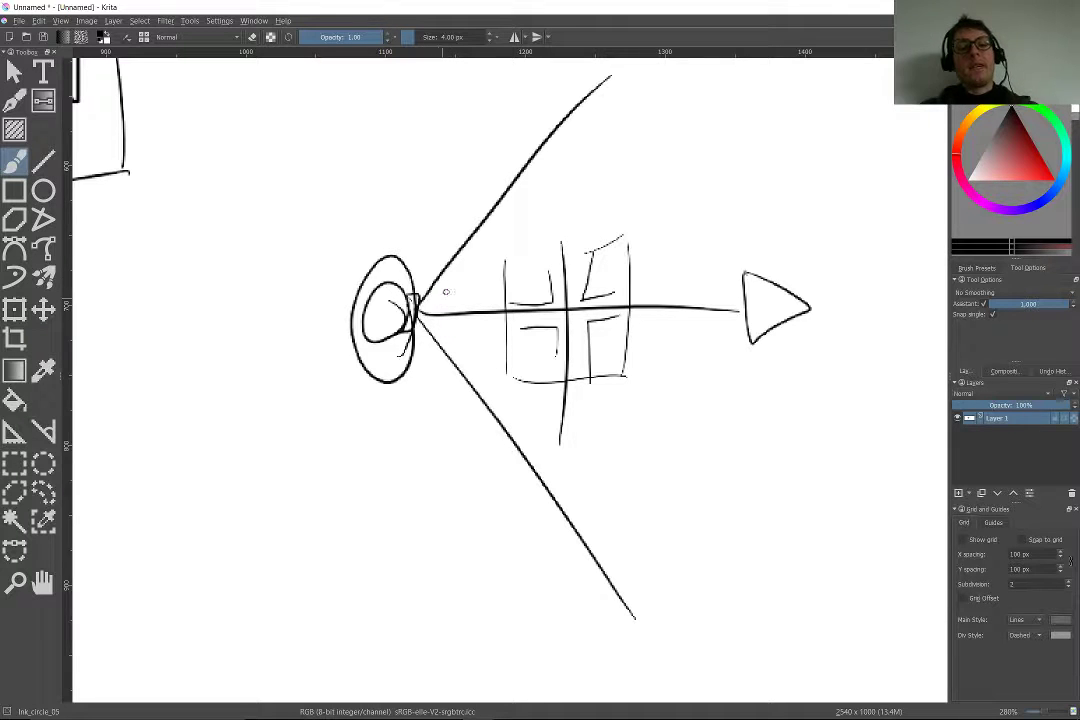
mouse_move(463, 279)
left_mouse_down()
mouse_move(445, 325)
mouse_move(471, 357)
left_mouse_up()
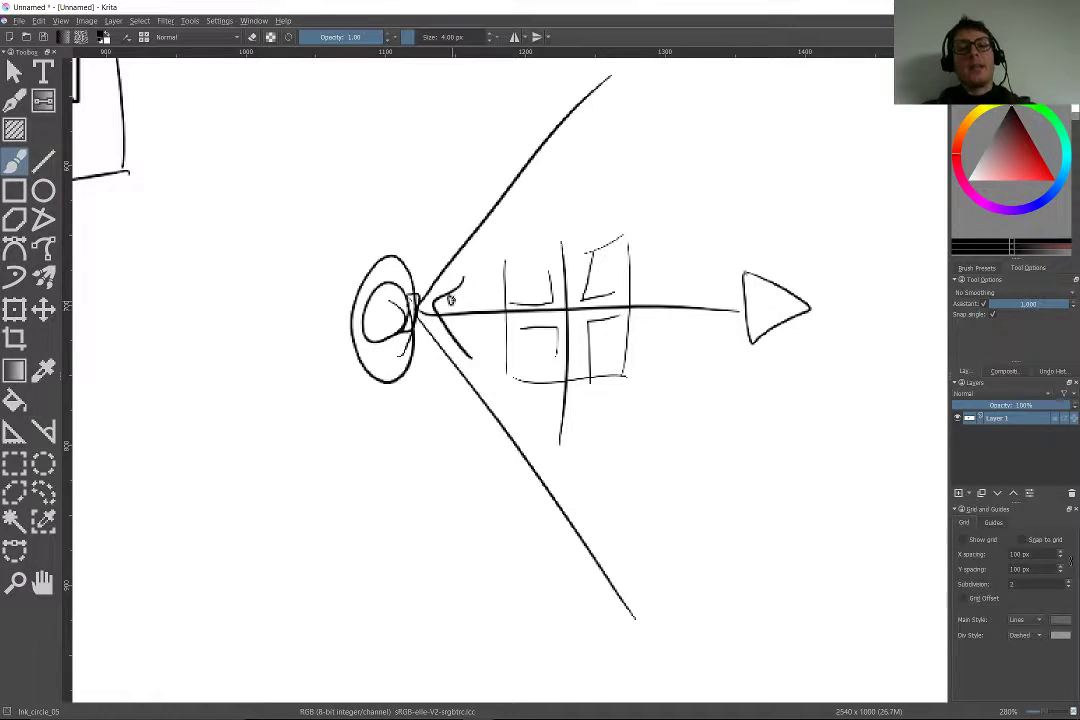
mouse_move(455, 297)
left_mouse_down()
mouse_move(452, 312)
mouse_move(463, 299)
left_mouse_up()
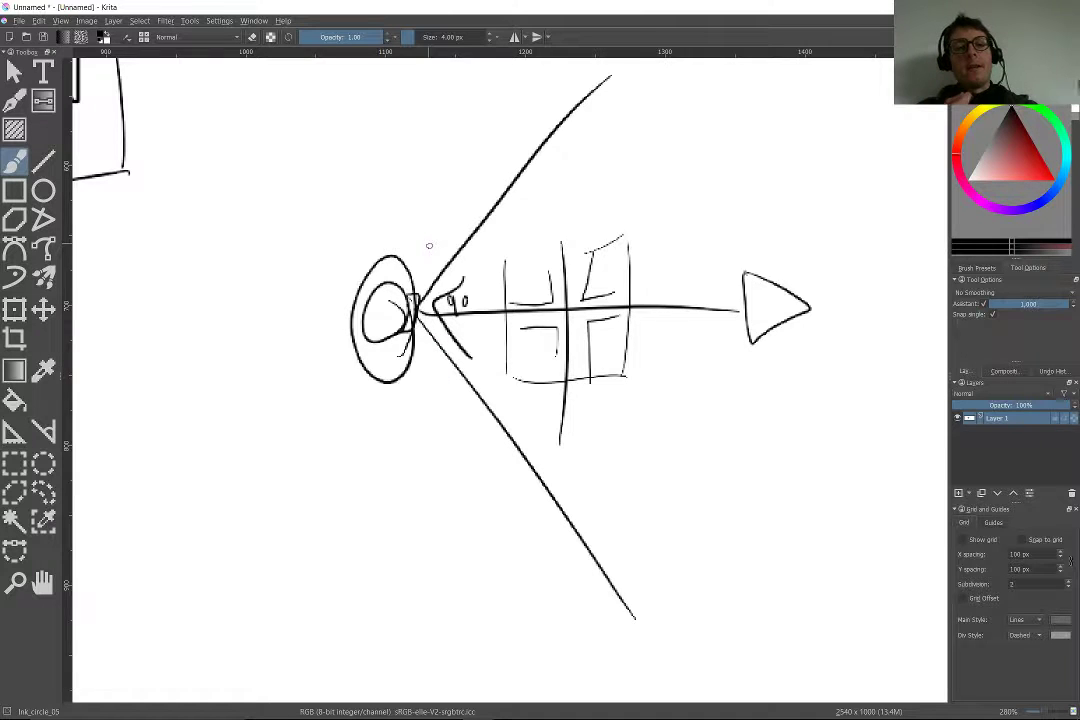
Draw a curved arrow in front of the viewer's head towards the upper diagonal and label it 45°
mouse_move(420, 390)
left_mouse_down()
mouse_move(529, 325)
mouse_move(562, 221)
left_mouse_up()
mouse_move(556, 200)
left_mouse_down()
mouse_move(558, 232)
mouse_move(578, 214)
left_mouse_up()
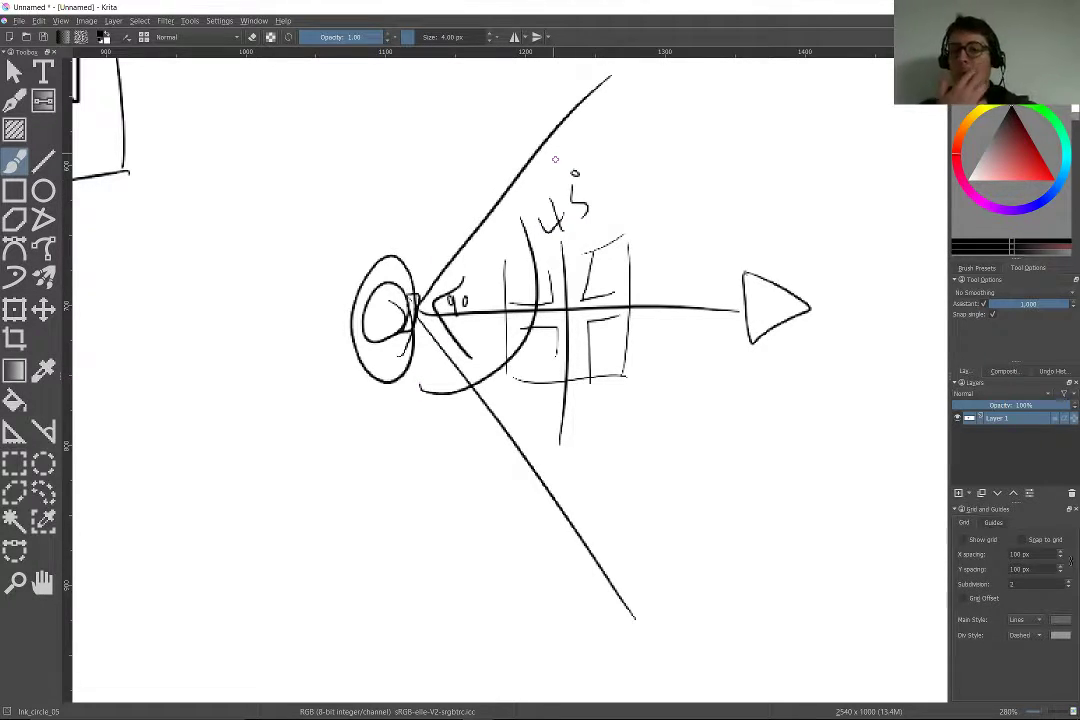
key("plus")
left_click_drag(496, 156, 496, 210)
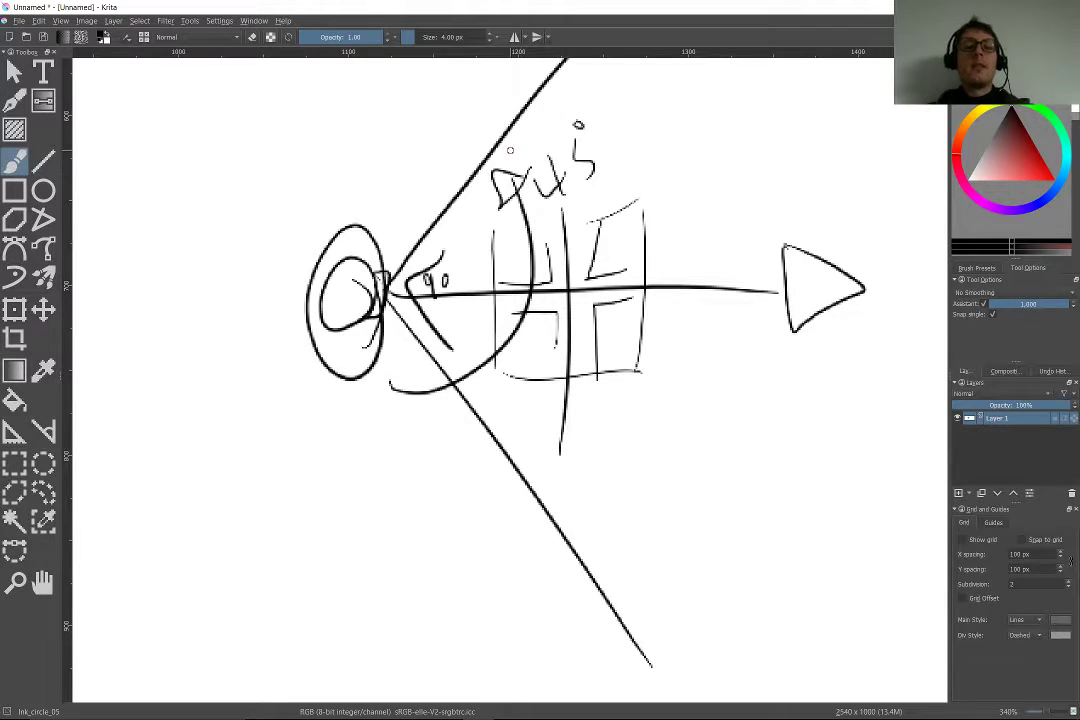
Extend the viewer's lower diagonal to the page edge and draw three parallel lines rising from it, following the upper diagonal's direction
scroll(384, 352, "down", 5)
scroll(386, 402, "down", 1)
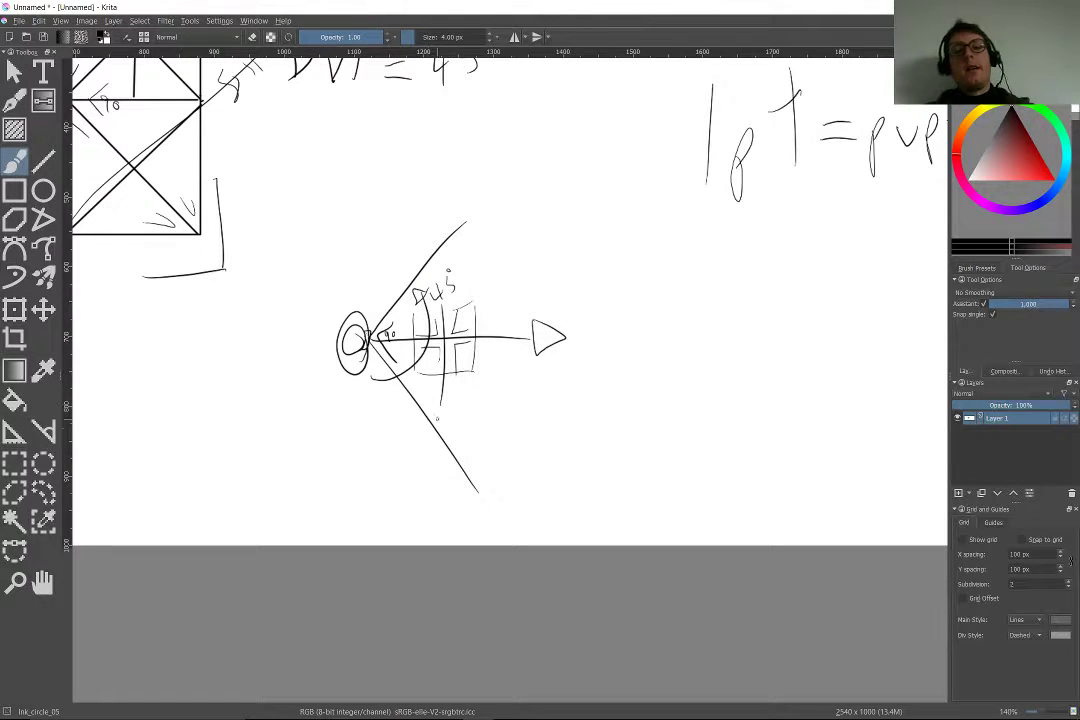
left_click_drag(433, 430, 635, 215)
mouse_move(468, 485)
left_mouse_down()
mouse_move(607, 327)
mouse_move(689, 245)
left_mouse_up()
left_click_drag(470, 483, 519, 536)
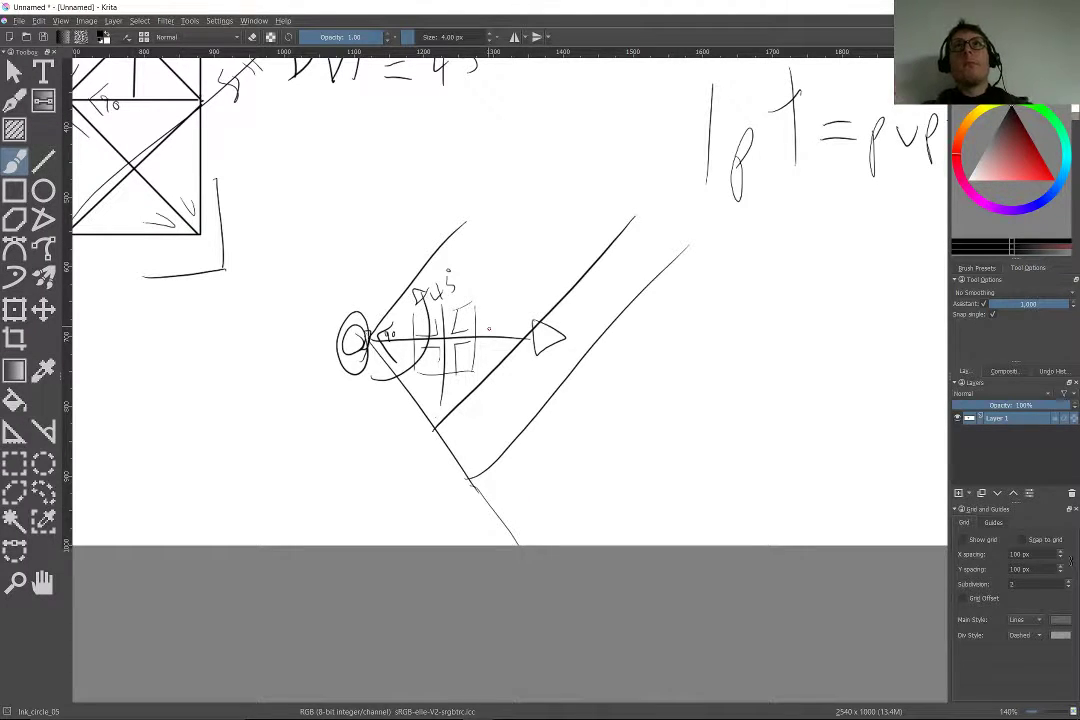
mouse_move(503, 510)
left_mouse_down()
mouse_move(640, 370)
mouse_move(760, 220)
left_mouse_up()
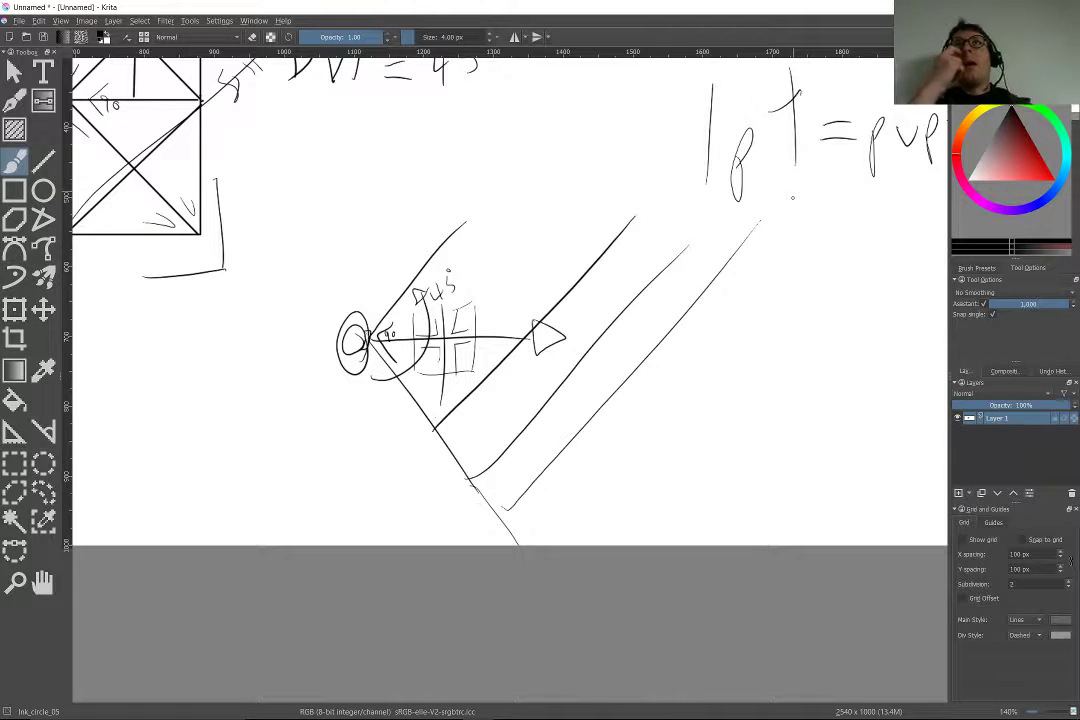
key("alt+Tab")
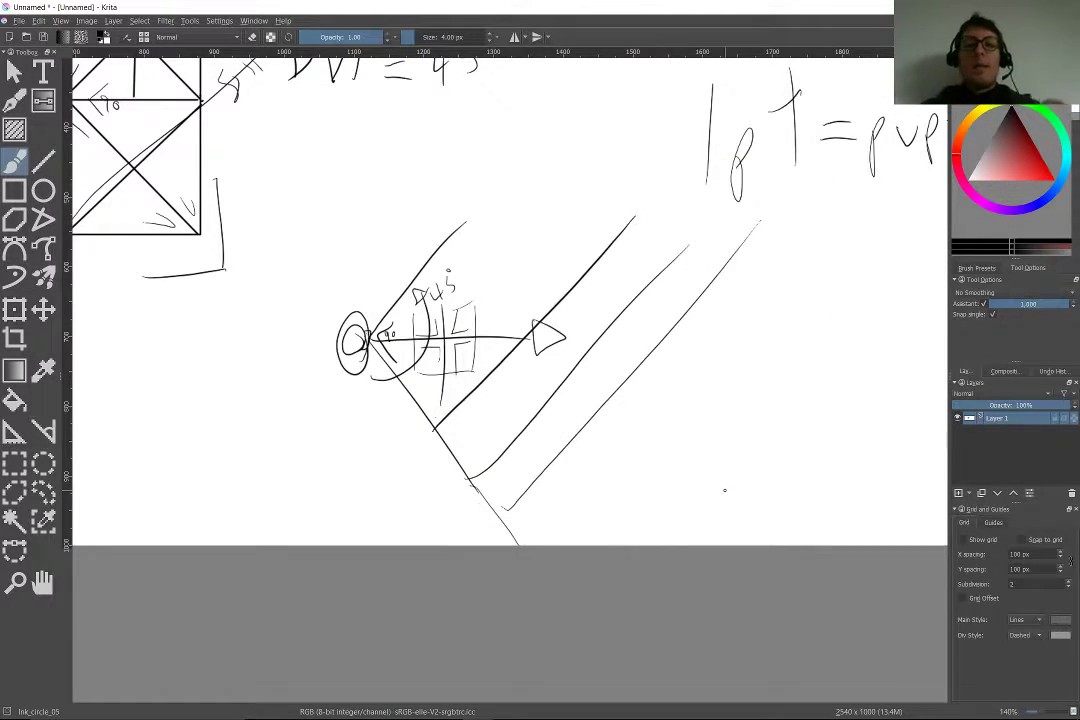
Draw six roughly parallel descending diagonals, five crossing the rising lines to form a grid and one farther out reaching the lower page edge
scroll(725, 490, "up", 2)
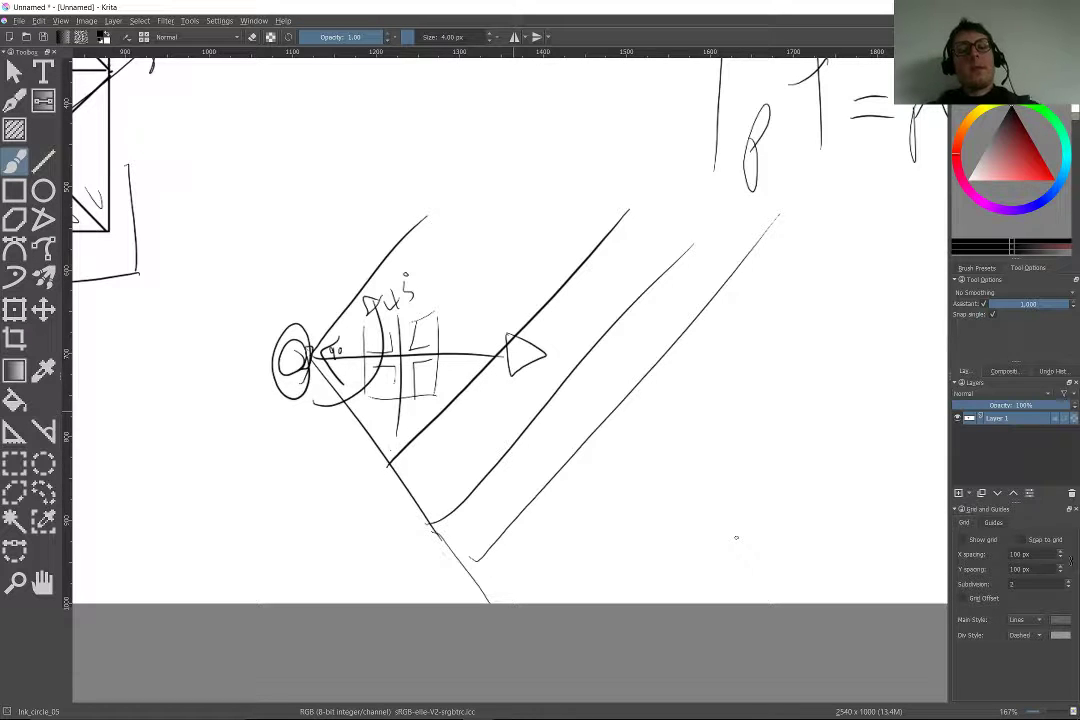
left_click_drag(395, 262, 641, 528)
left_click_drag(423, 240, 677, 507)
left_click_drag(446, 211, 730, 472)
left_click_drag(502, 174, 838, 499)
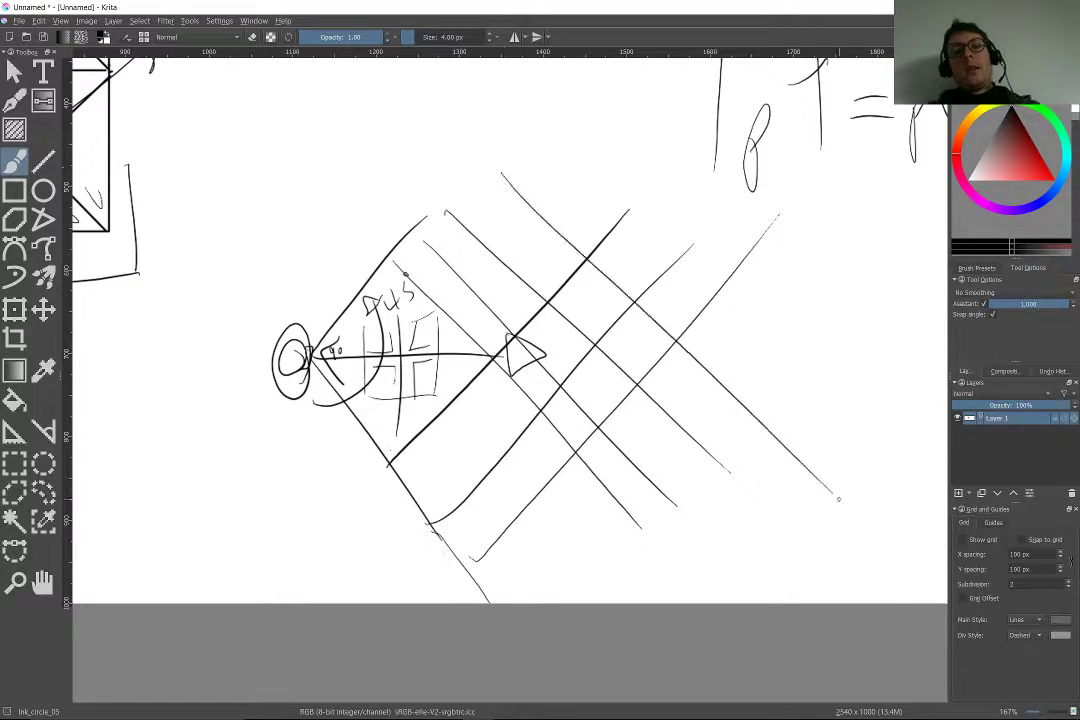
left_click_drag(552, 134, 899, 428)
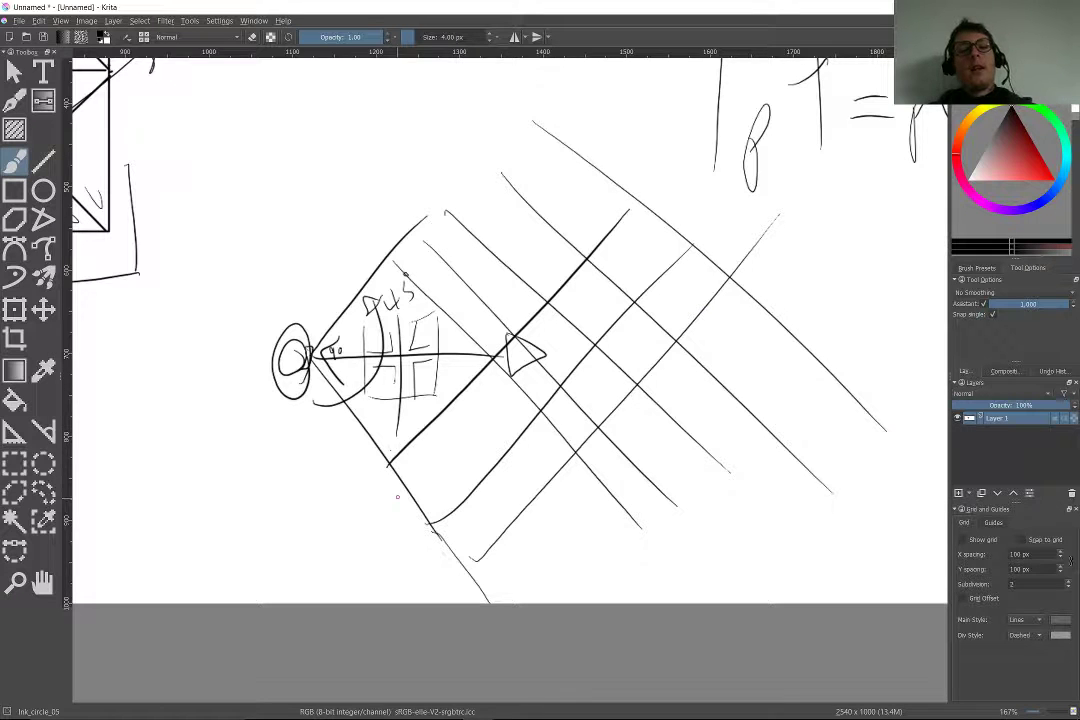
scroll(180, 212, "down", 3)
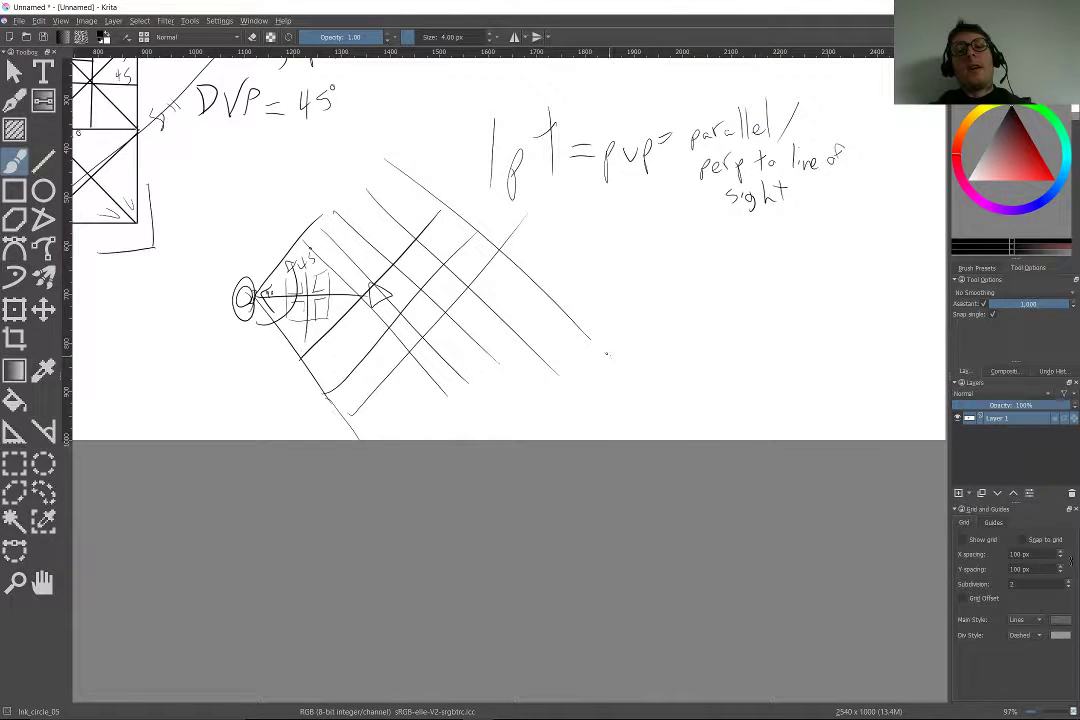
left_click_drag(607, 352, 711, 440)
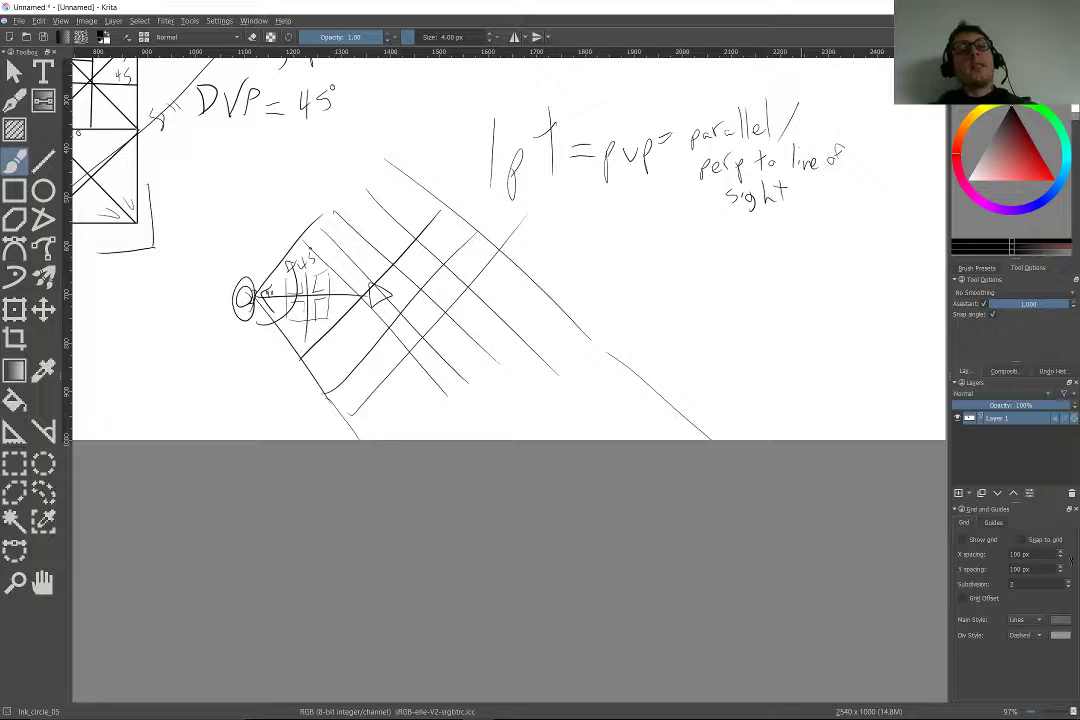
Add more parallel diagonals descending from around the DVP note into the viewer's grid
left_click_drag(253, 75, 435, 230)
left_click_drag(219, 77, 375, 224)
left_click_drag(194, 91, 364, 267)
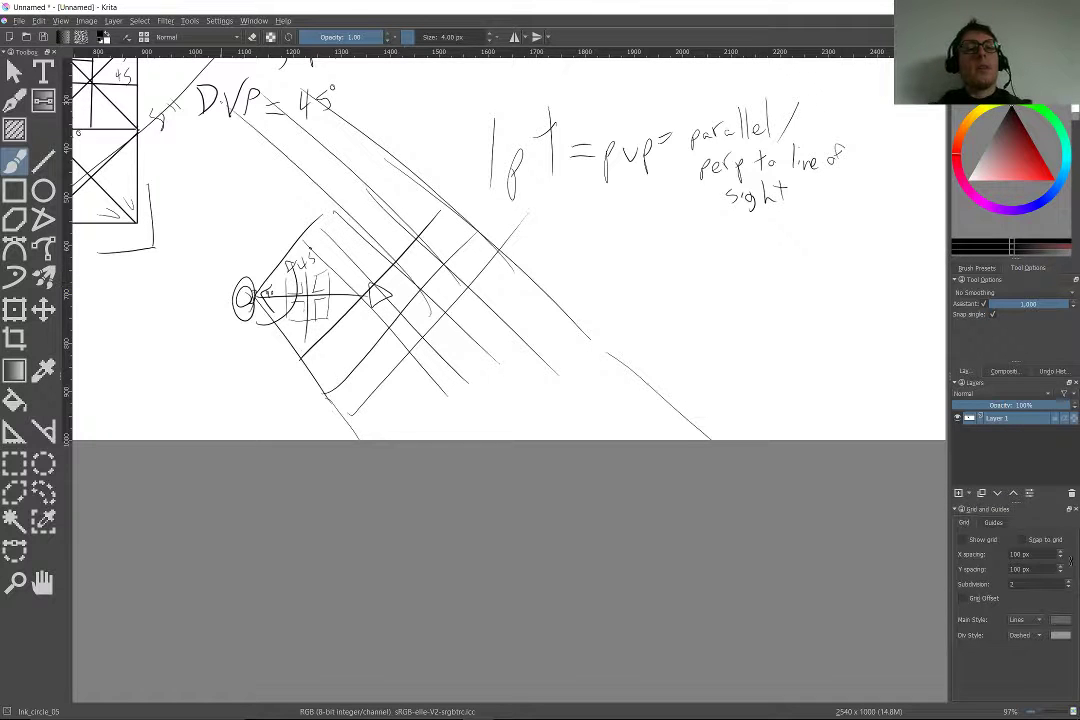
left_click_drag(292, 205, 350, 271)
left_click_drag(191, 108, 294, 208)
left_click_drag(165, 135, 300, 256)
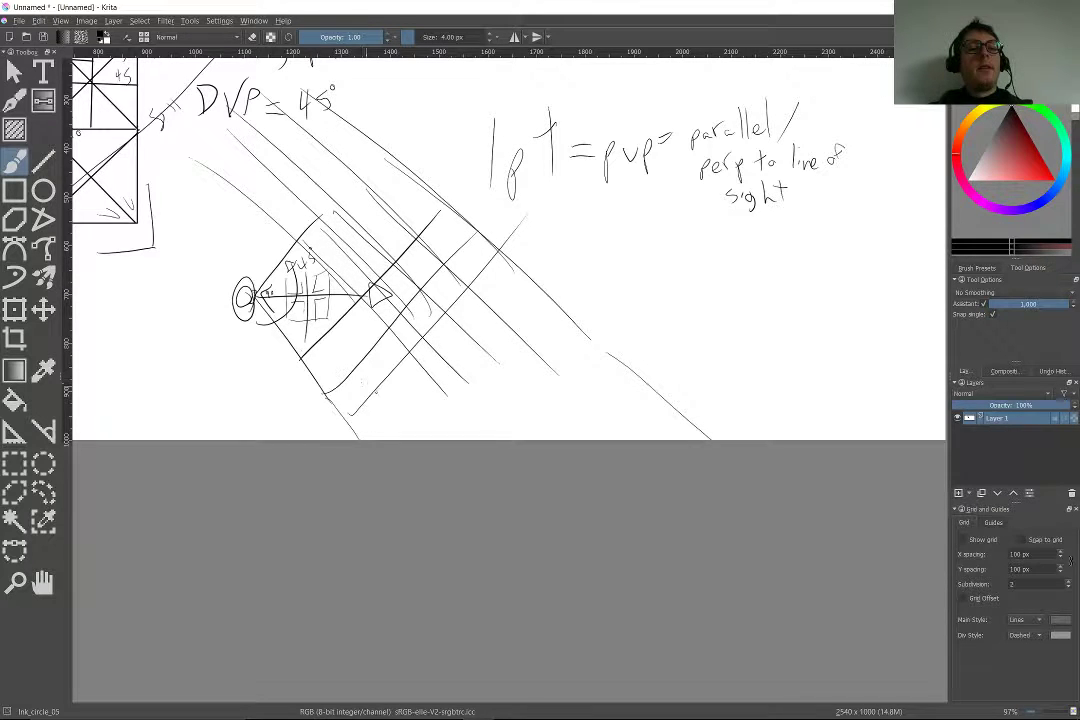
Draw further long diagonals descending from the square's side and the DVP note, one along the viewer's lower diagonal and others into the grid
left_click_drag(376, 392, 150, 97)
left_click_drag(343, 410, 116, 122)
left_click_drag(113, 95, 351, 344)
scroll(351, 344, "down", 1)
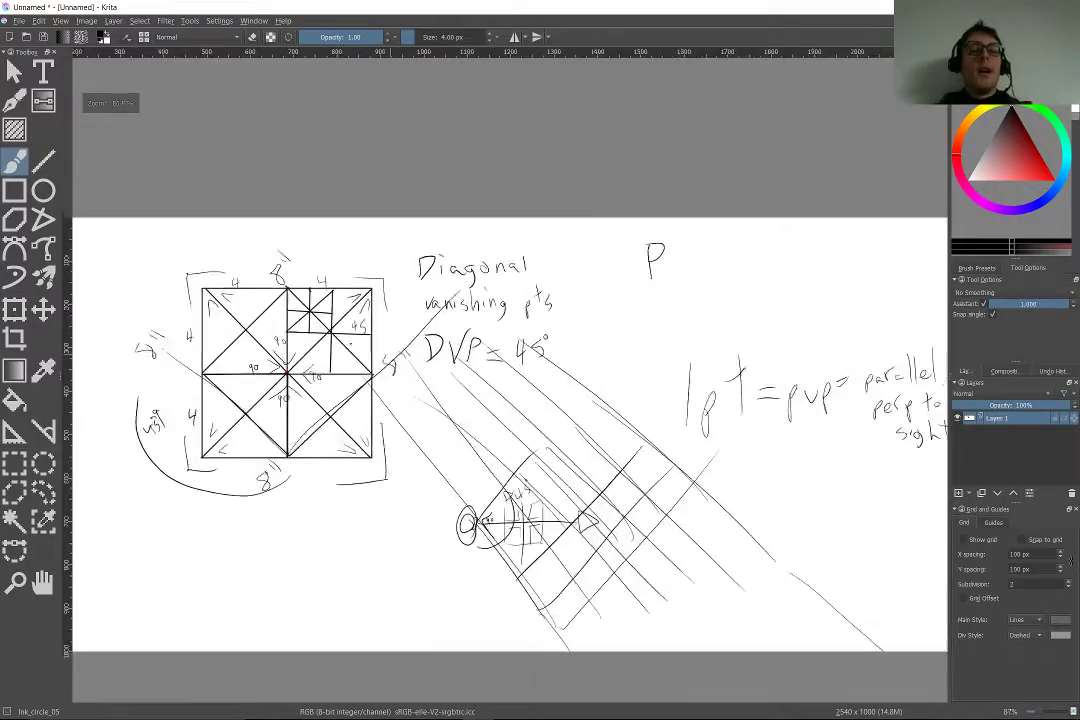
scroll(375, 335, "up", 3)
left_click_drag(500, 500, 270, 300)
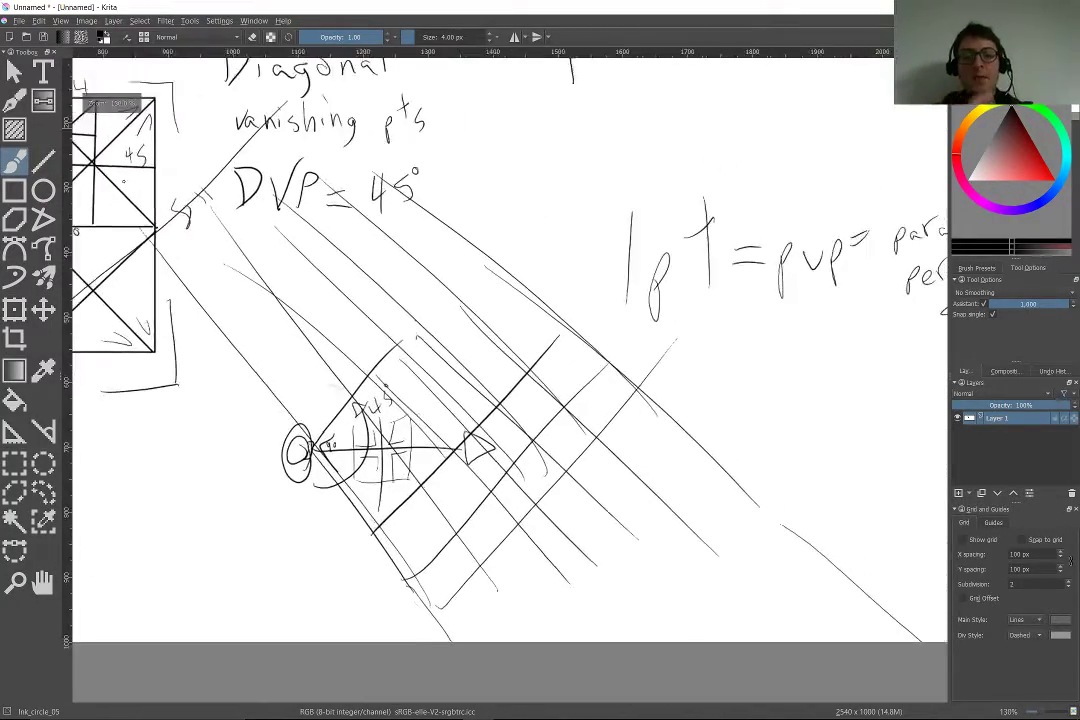
scroll(500, 350, "down", 2)
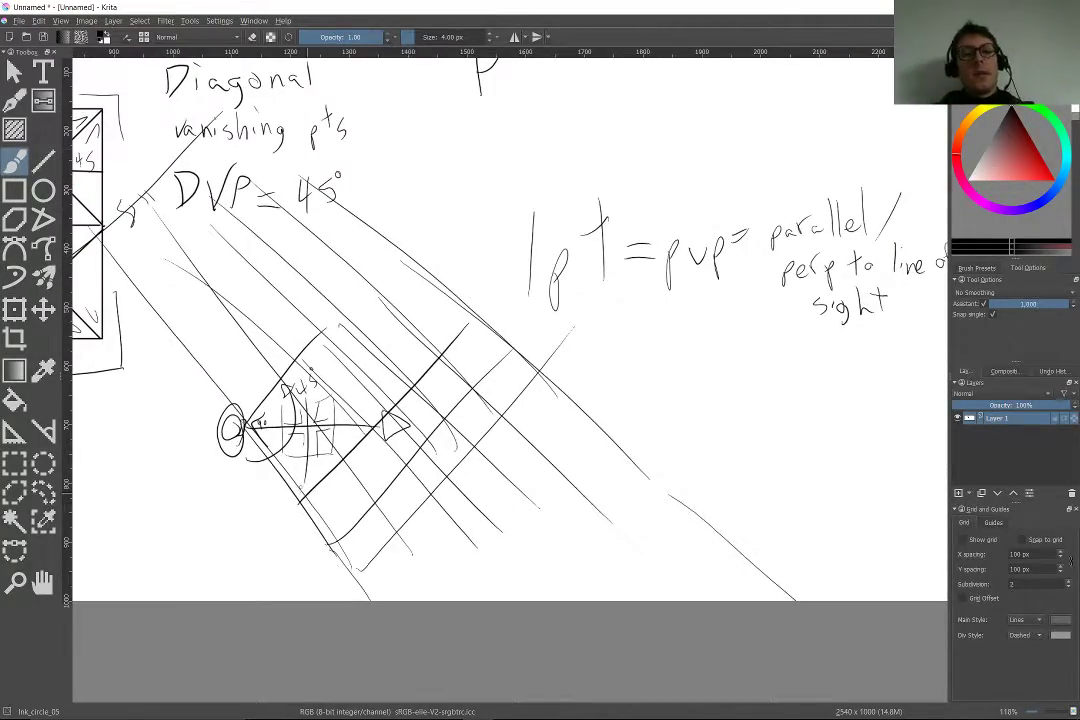
Extend the rising grid line nearest the viewer up between the DVP and 1 pt notes, towards the P at the page's upper edge
left_click_drag(266, 469, 594, 99)
scroll(511, 449, "down", 4)
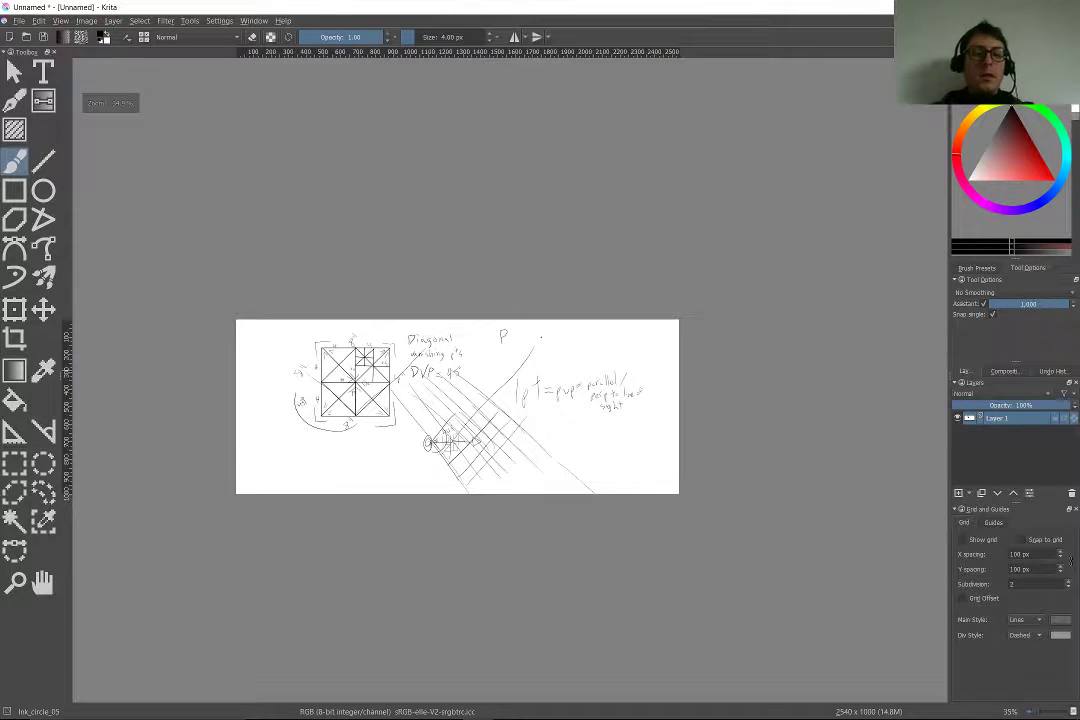
left_click_drag(290, 532, 285, 455)
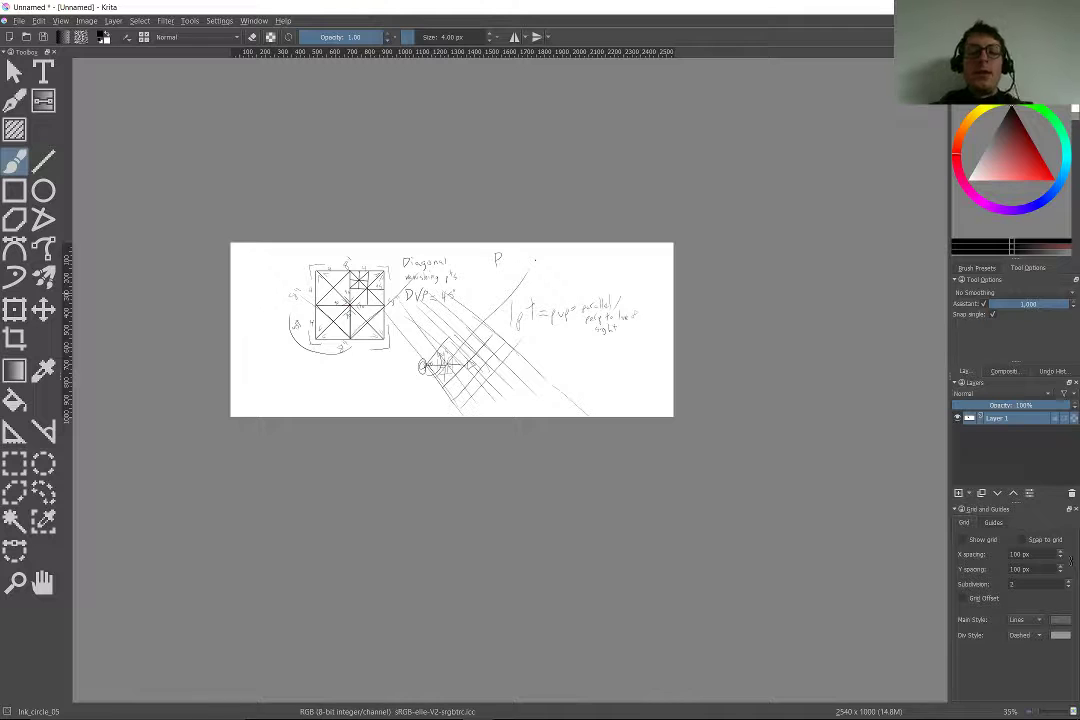
Clear the whole drawing and show the 100 px grid on the empty canvas
key("Delete")
scroll(664, 390, "up", 4)
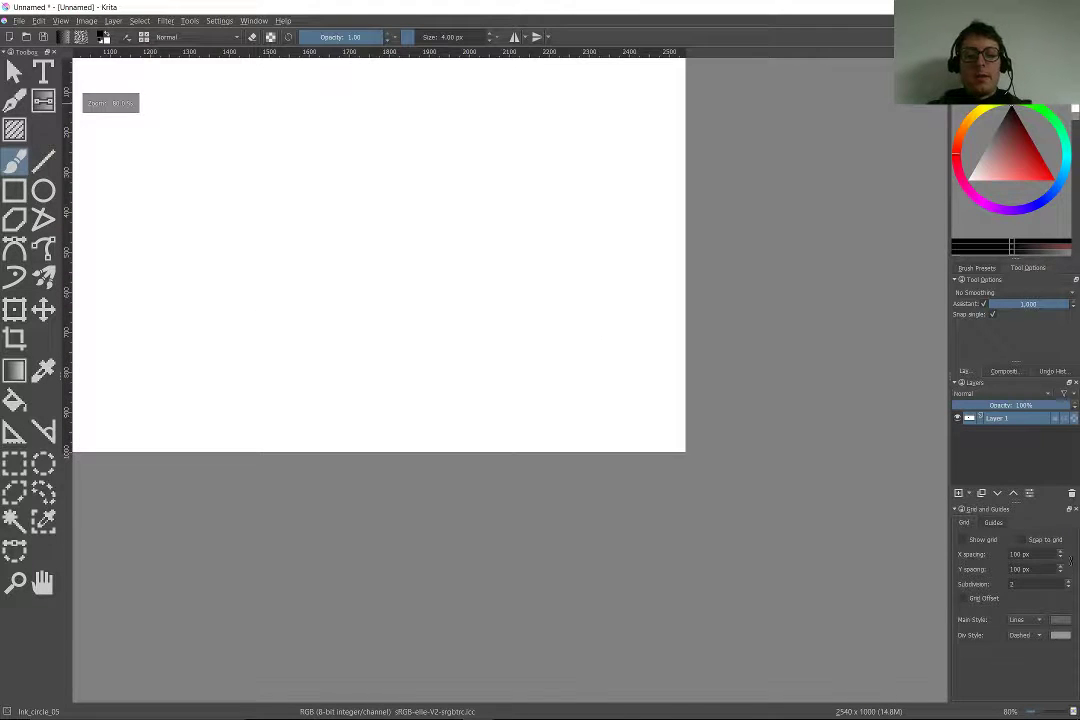
key("ctrl+shift+apostrophe")
scroll(548, 300, "down", 1)
left_click_drag(441, 131, 548, 187)
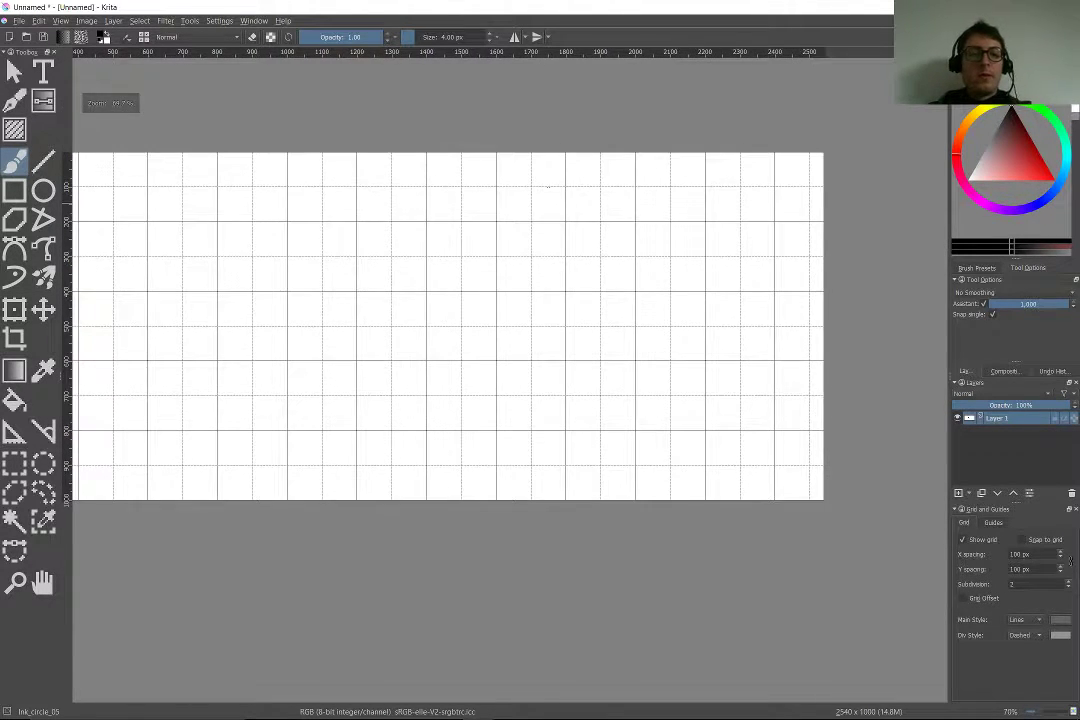
scroll(548, 187, "down", 2)
Close the document without saving and create a new 2000 x 1000 px RGB document at 300 ppi
key("ctrl+w")
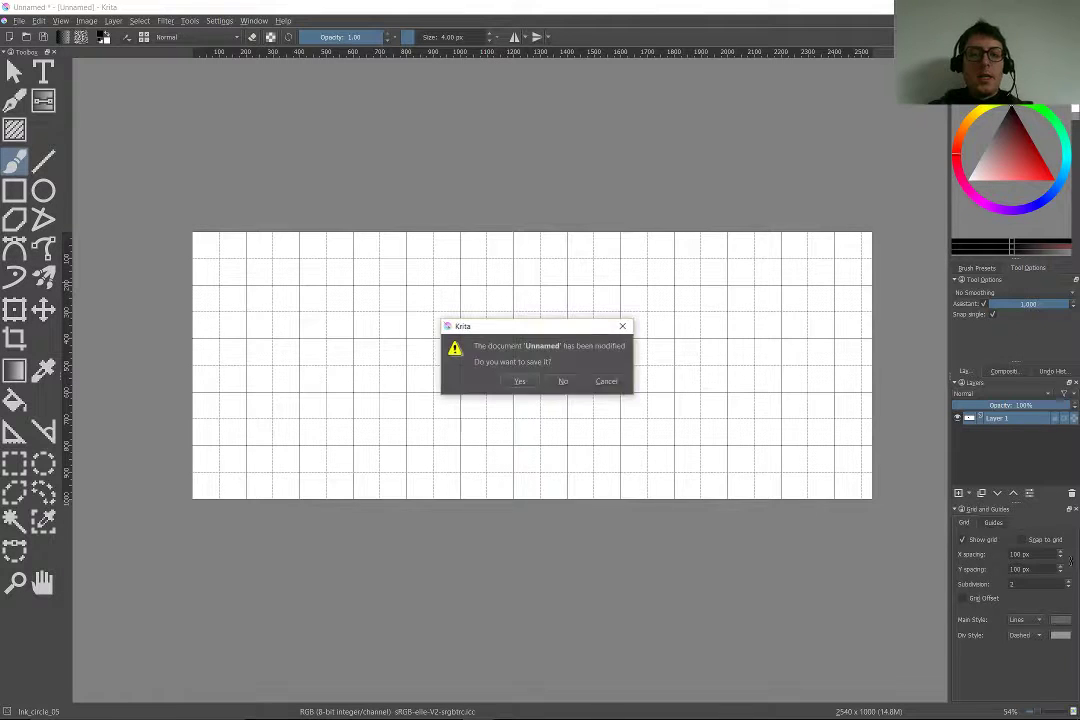
key("n")
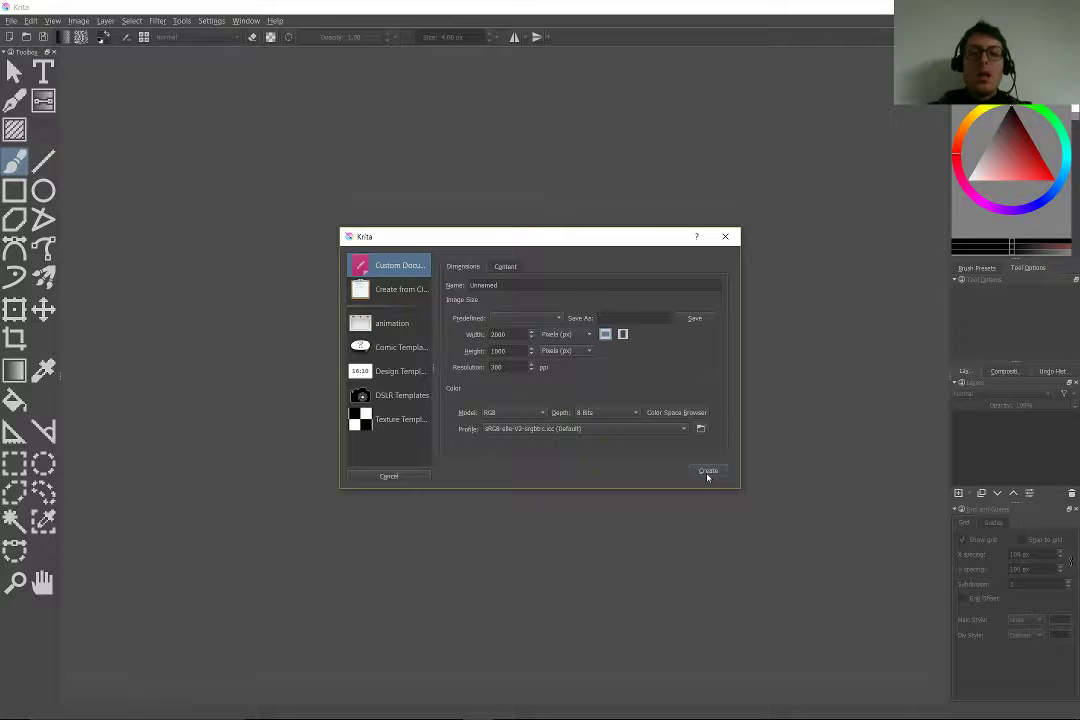
left_click(707, 471)
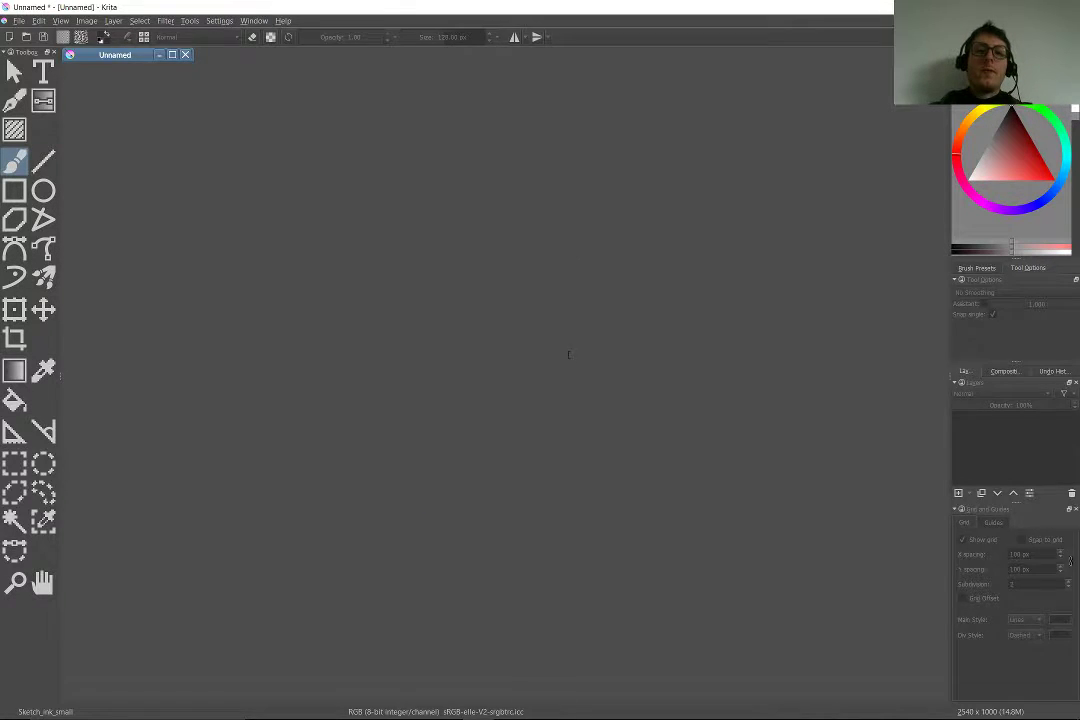
scroll(523, 350, "down", 2)
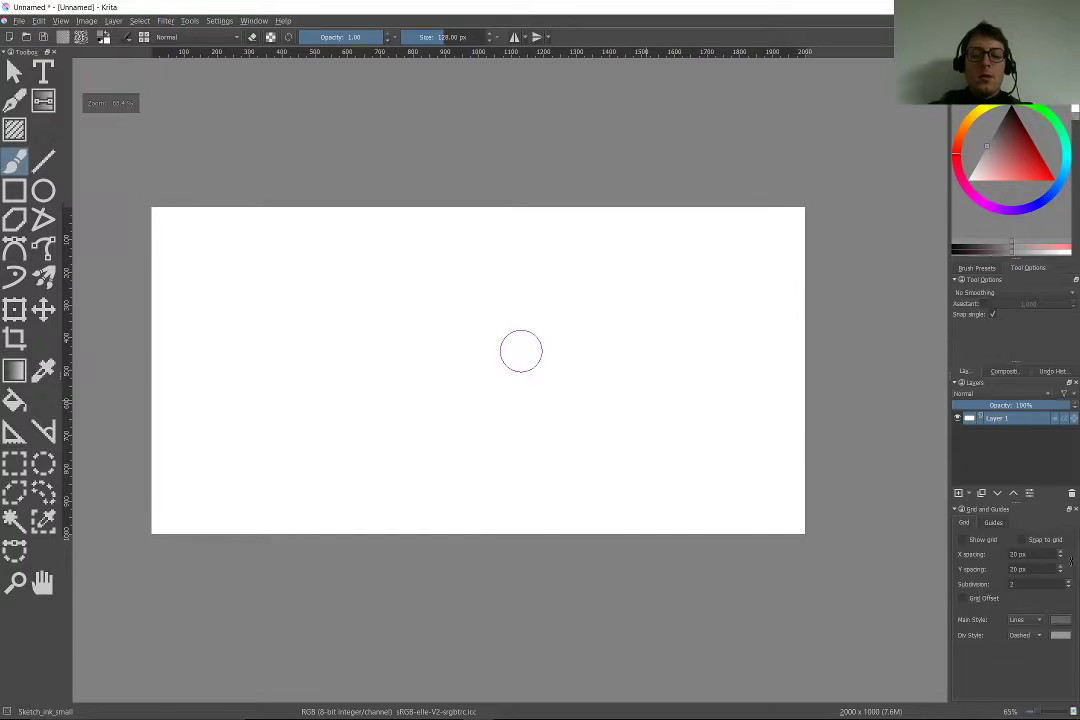
Show the grid on the new canvas and set its X and Y spacing to 200 px
key("ctrl+shift+apostrophe")
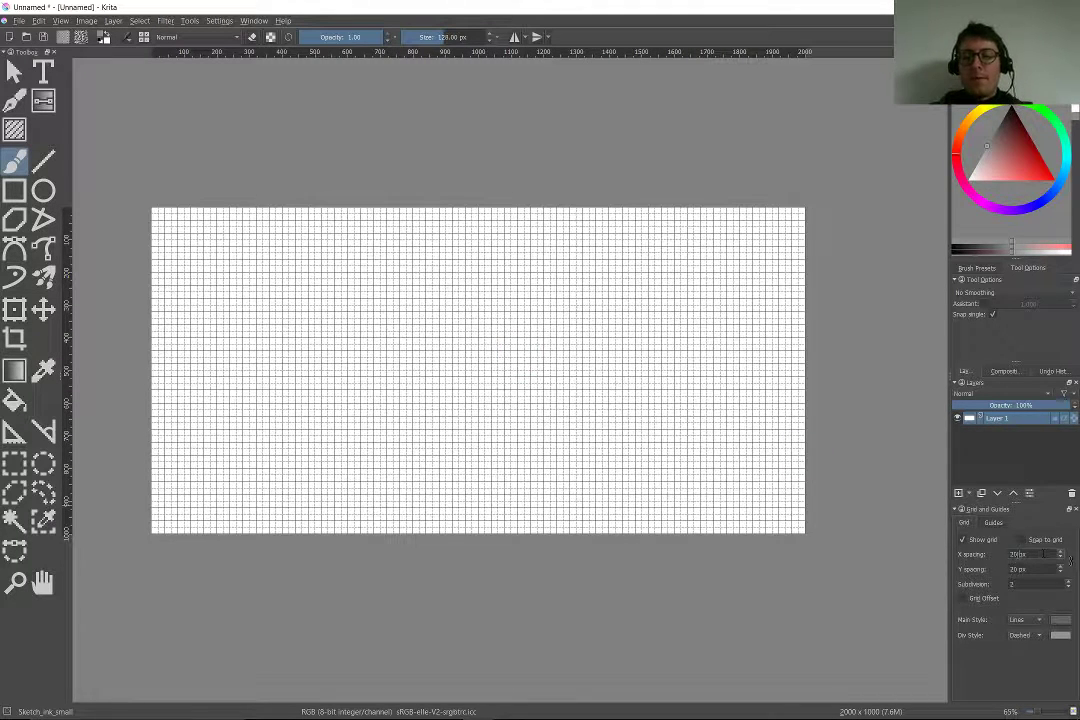
type("0")
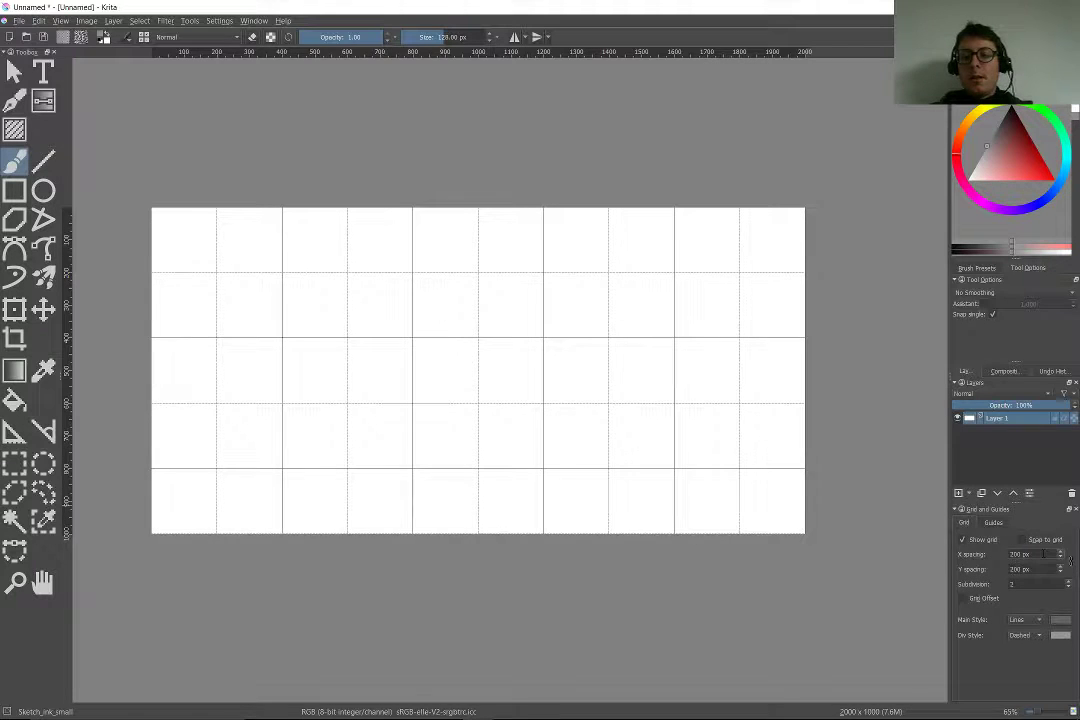
key("Return")
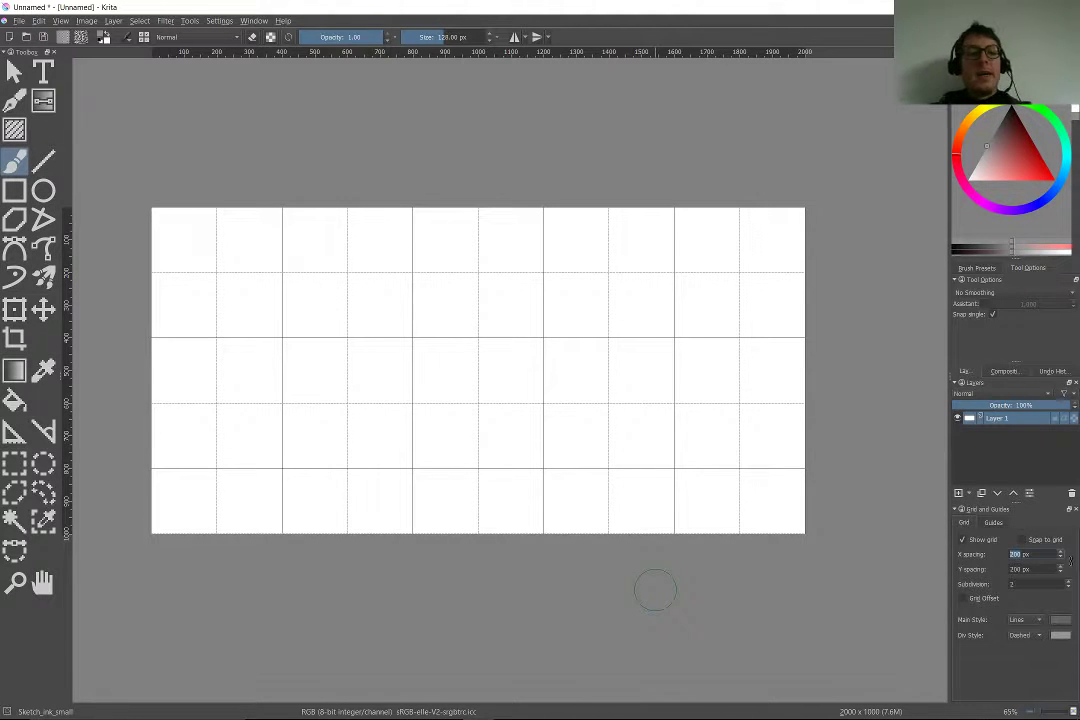
scroll(655, 590, "up", 2)
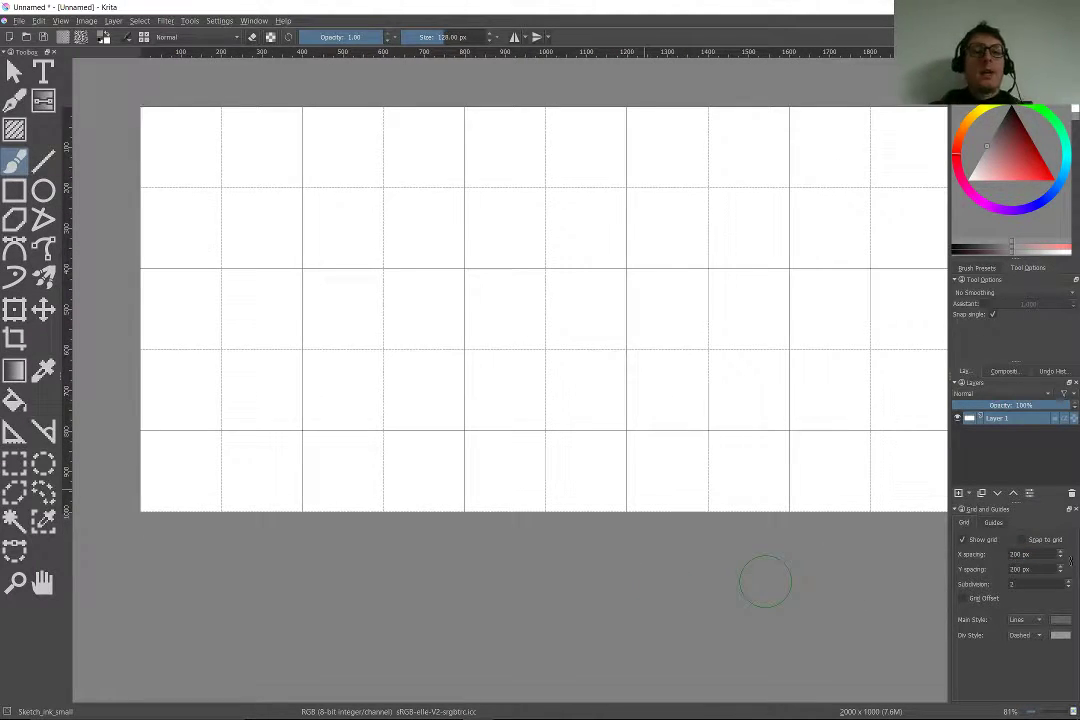
scroll(750, 582, "down", 1)
left_click_drag(736, 585, 708, 610)
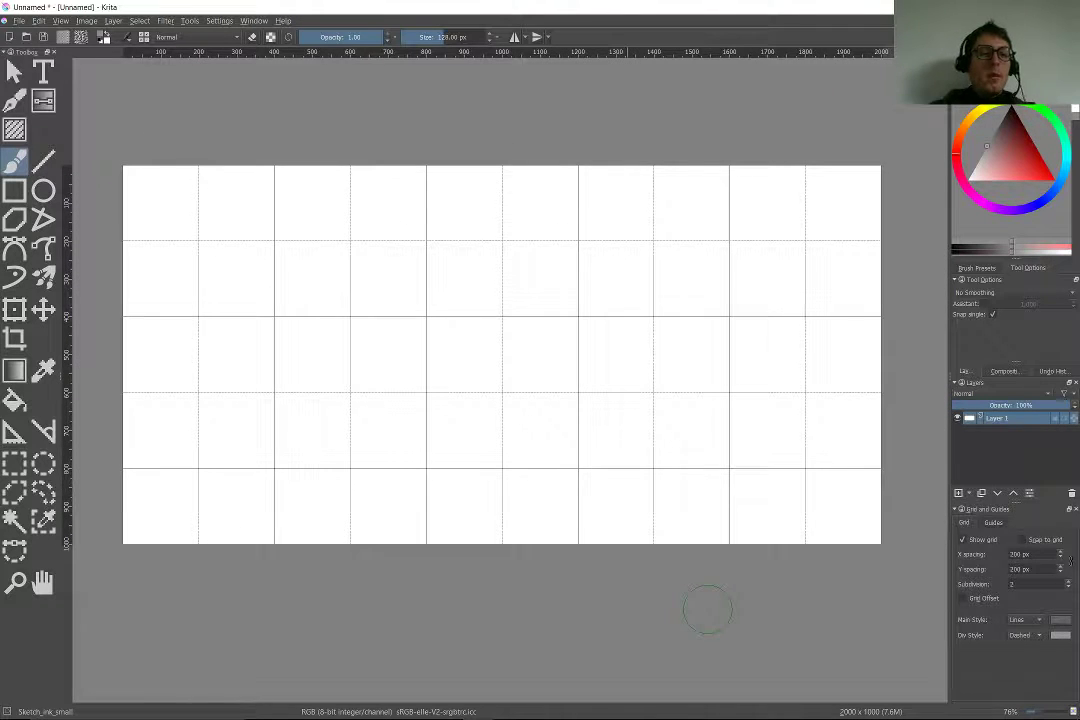
Switch to the Ink_circle_05 brush at 4 px and activate the Line tool
key("slash")
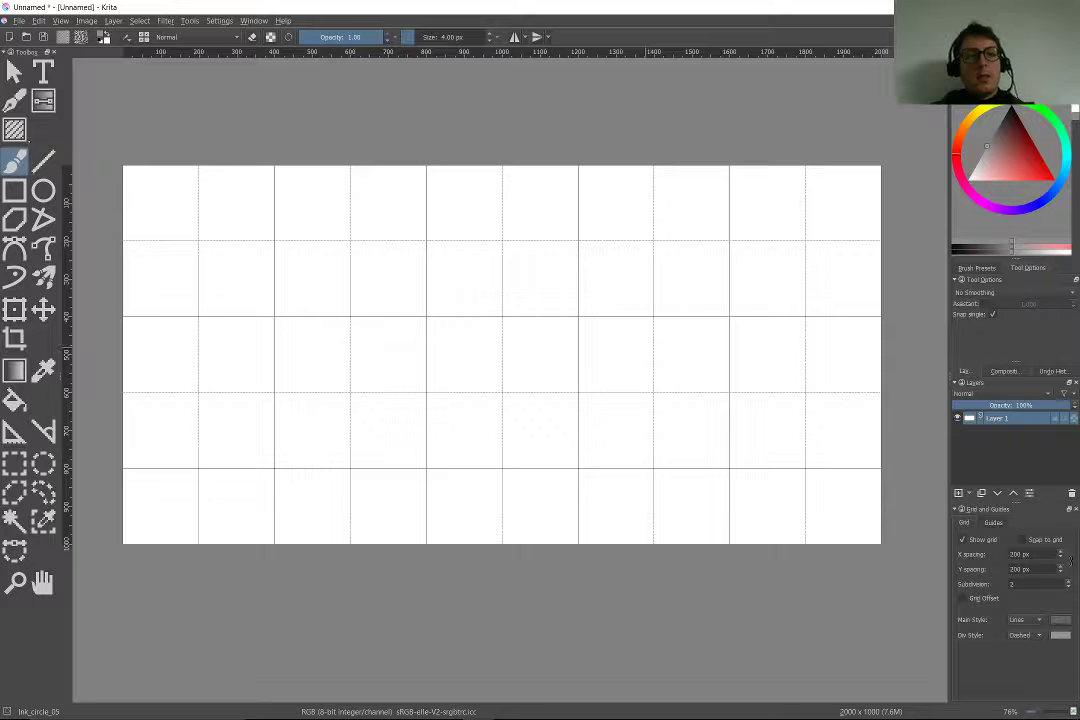
key("v")
left_click_drag(897, 316, 432, 320)
key("ctrl+z")
key("ctrl+z")
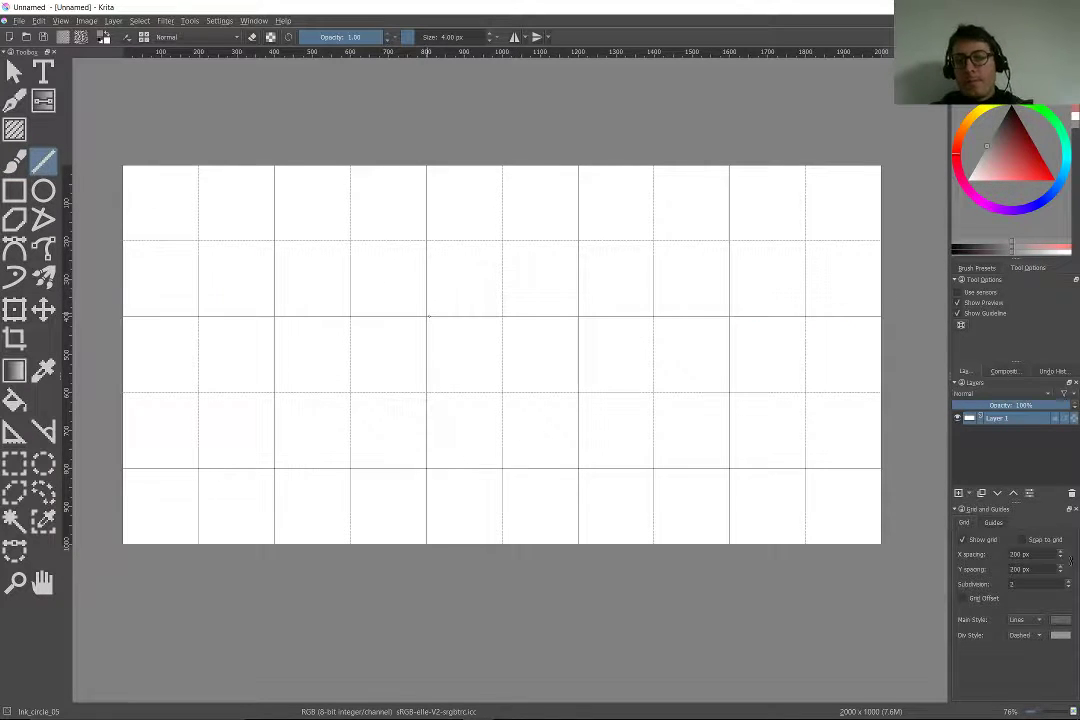
With snapping to the grid enabled, draw a horizontal line across the canvas at the 400 px grid line and move it exactly onto that grid line
left_click(1025, 540)
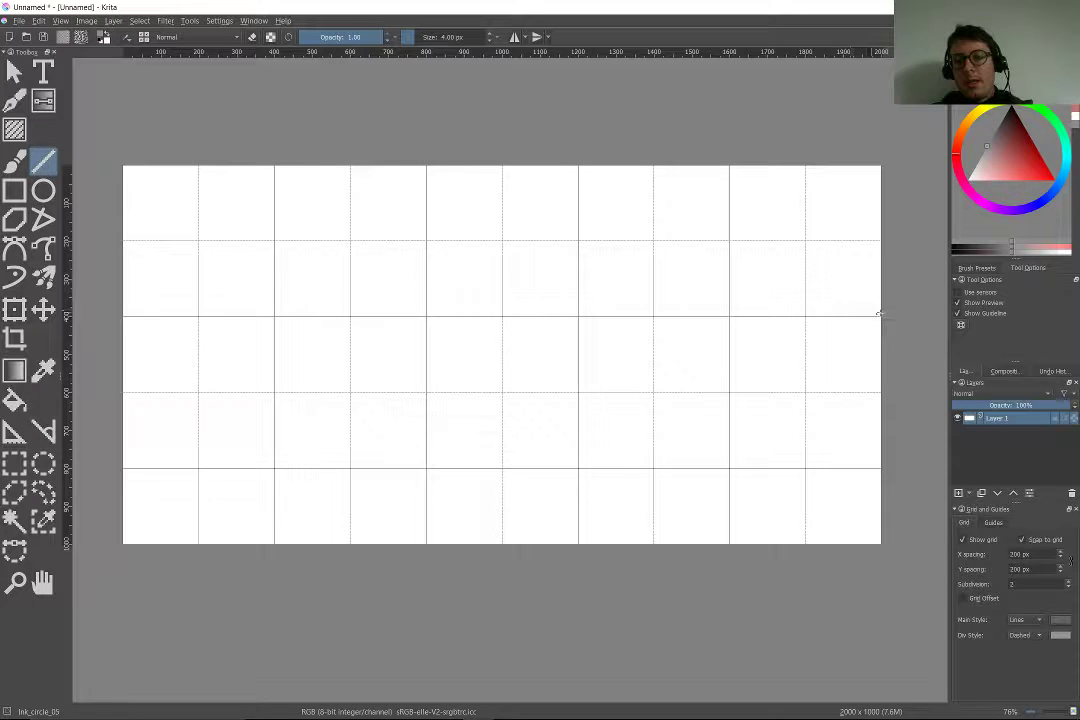
left_click_drag(873, 311, 99, 315)
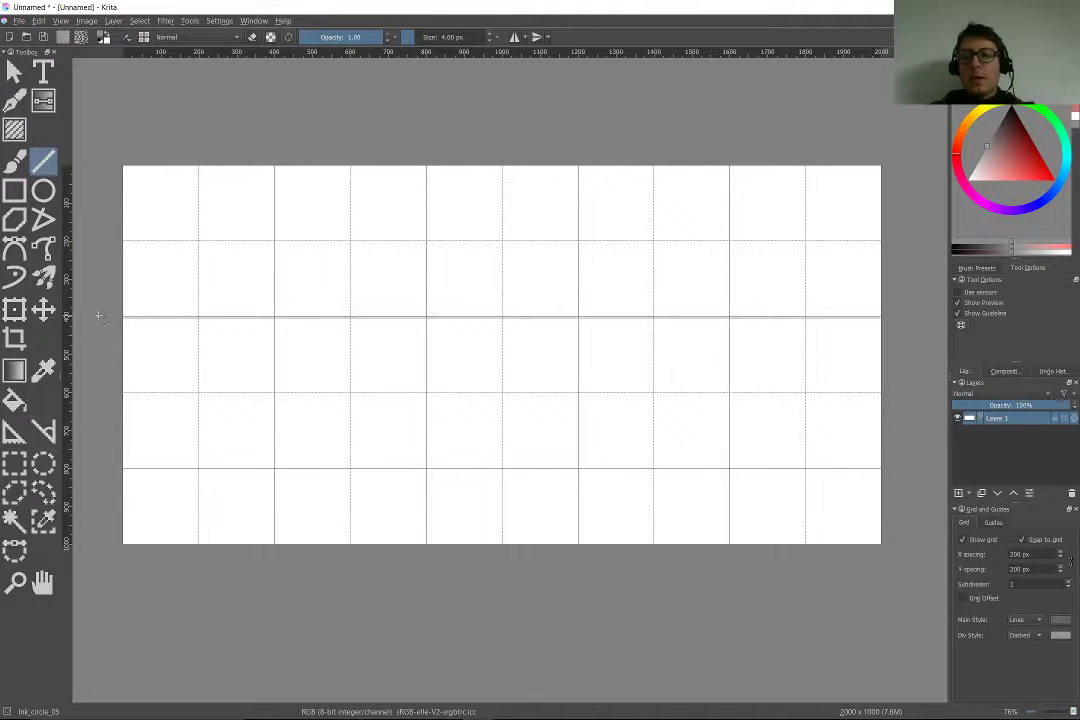
left_click_drag(367, 235, 355, 385)
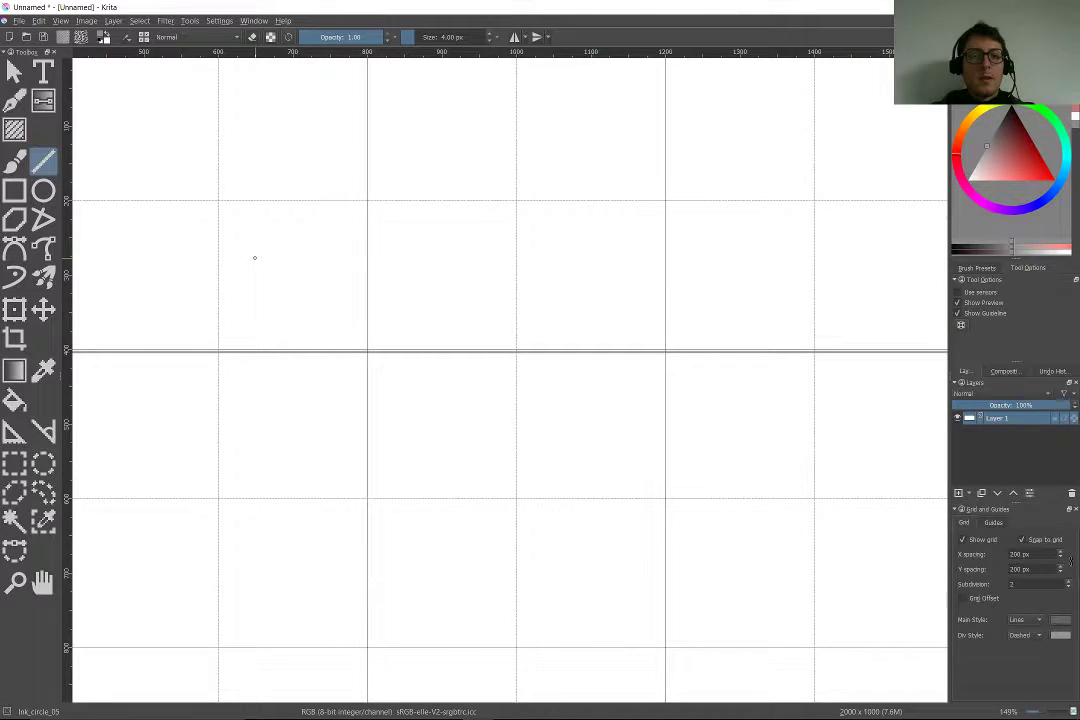
key("t")
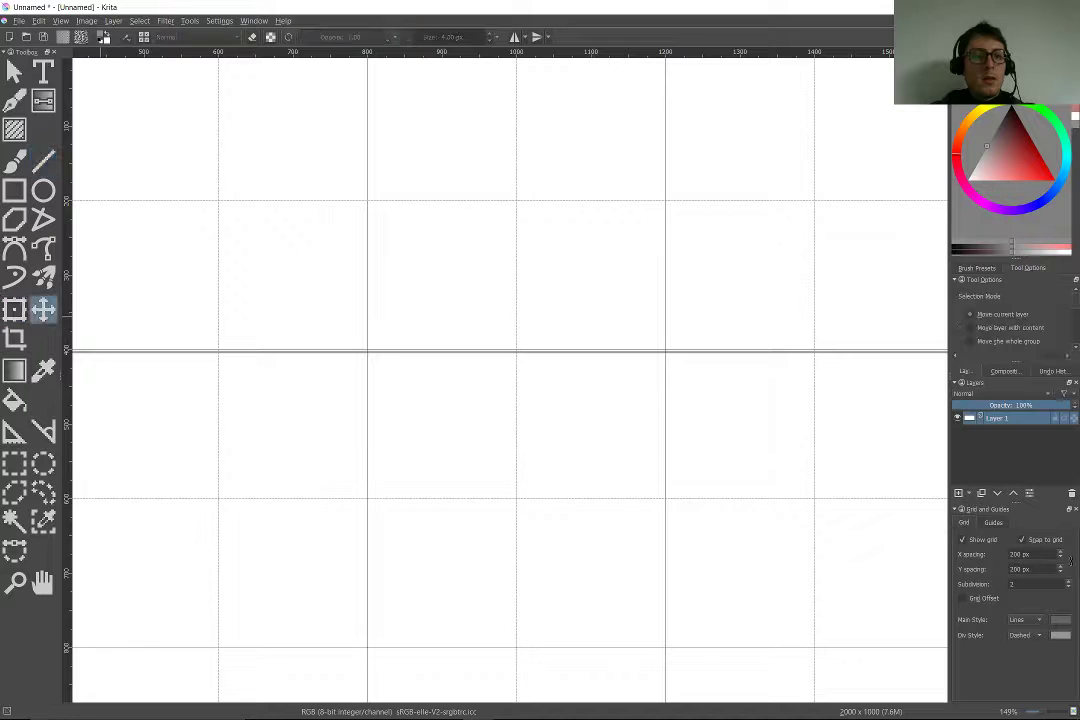
key("b")
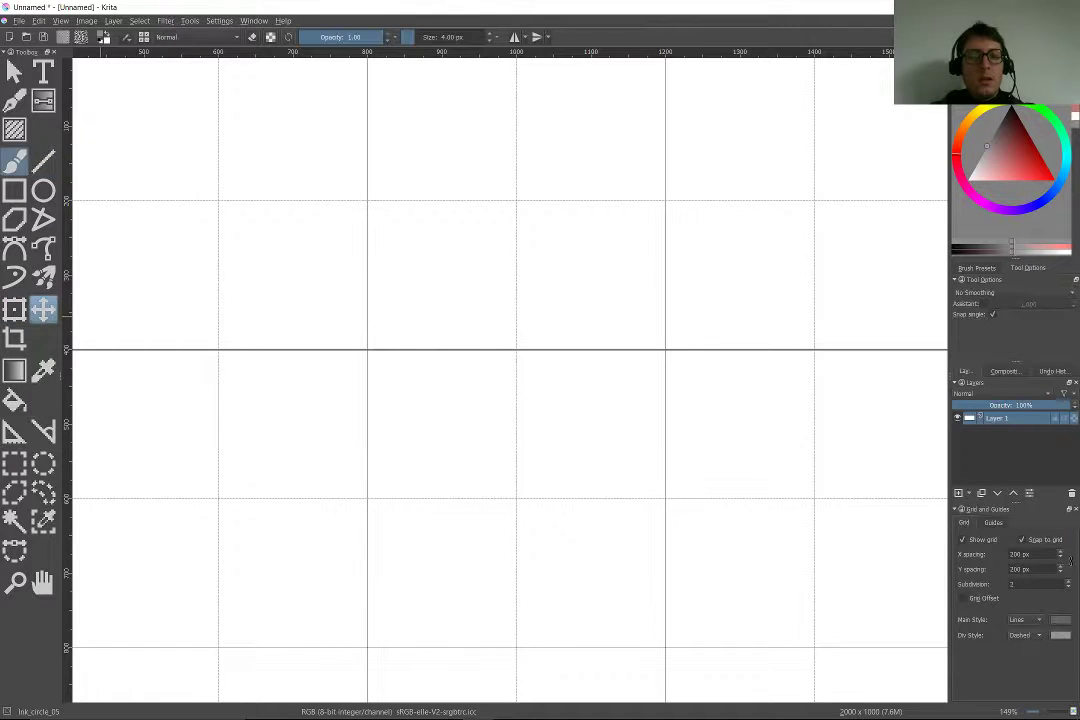
With a red brush, mark an X where the horizontal line crosses the 1000 px vertical grid line and label it PVP
left_click(1054, 179)
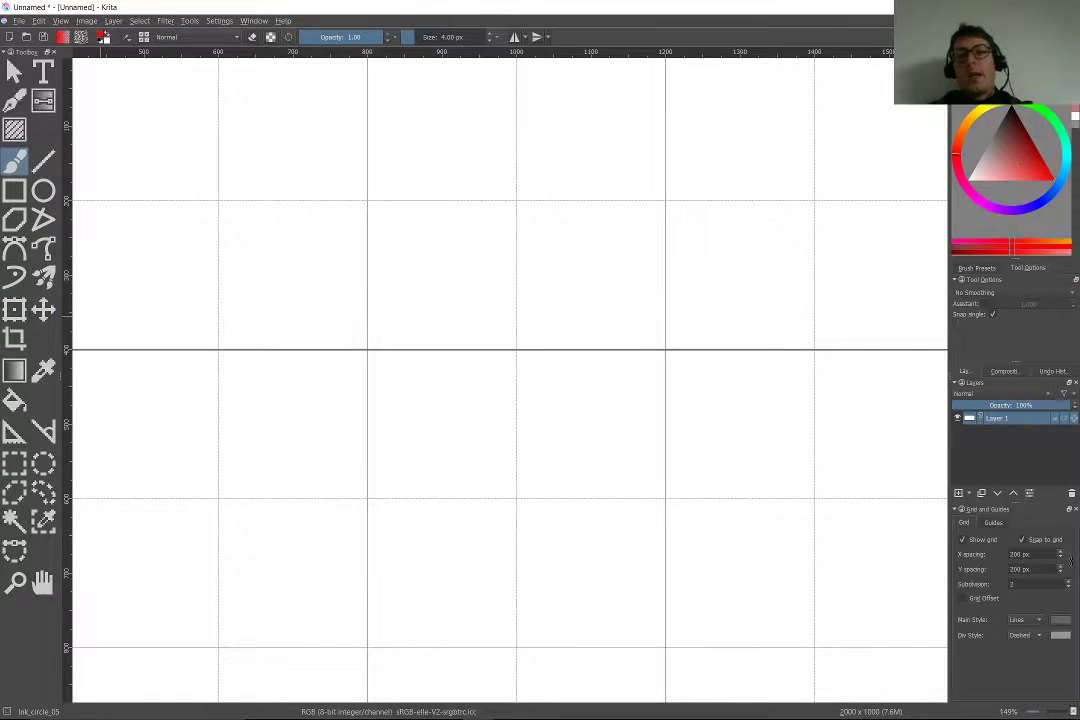
scroll(384, 303, "down", 5)
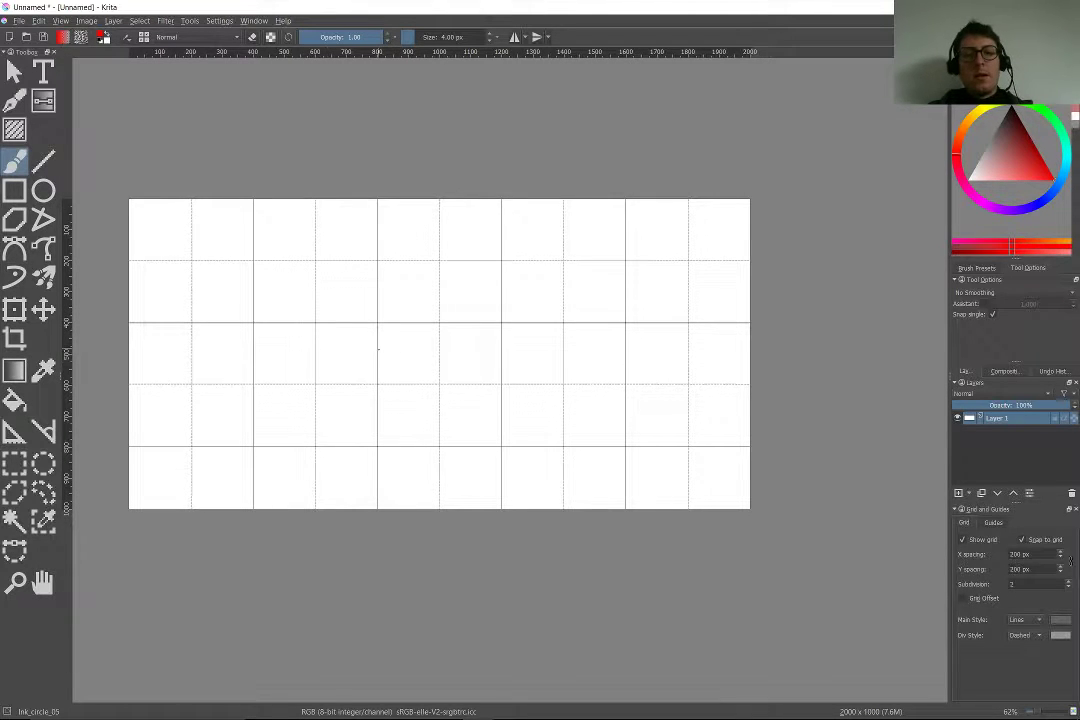
scroll(421, 280, "up", 4)
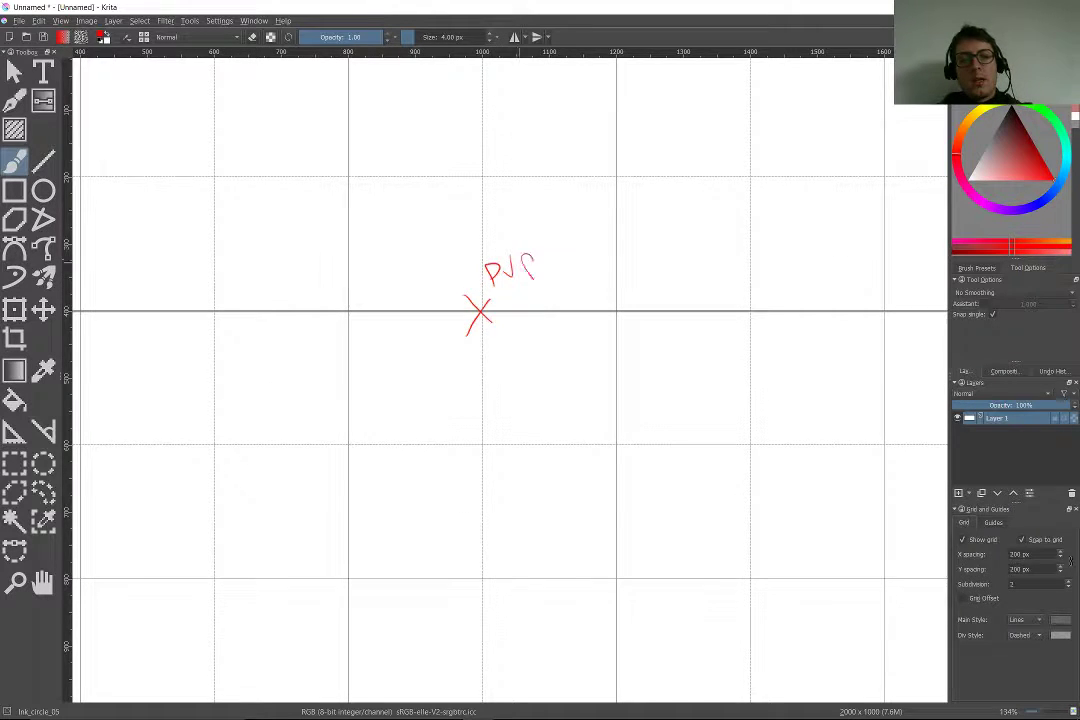
left_click_drag(533, 262, 522, 268)
Mark both ends of the horizontal line at the canvas edges in red and label each one DVP
scroll(505, 380, "right", 5)
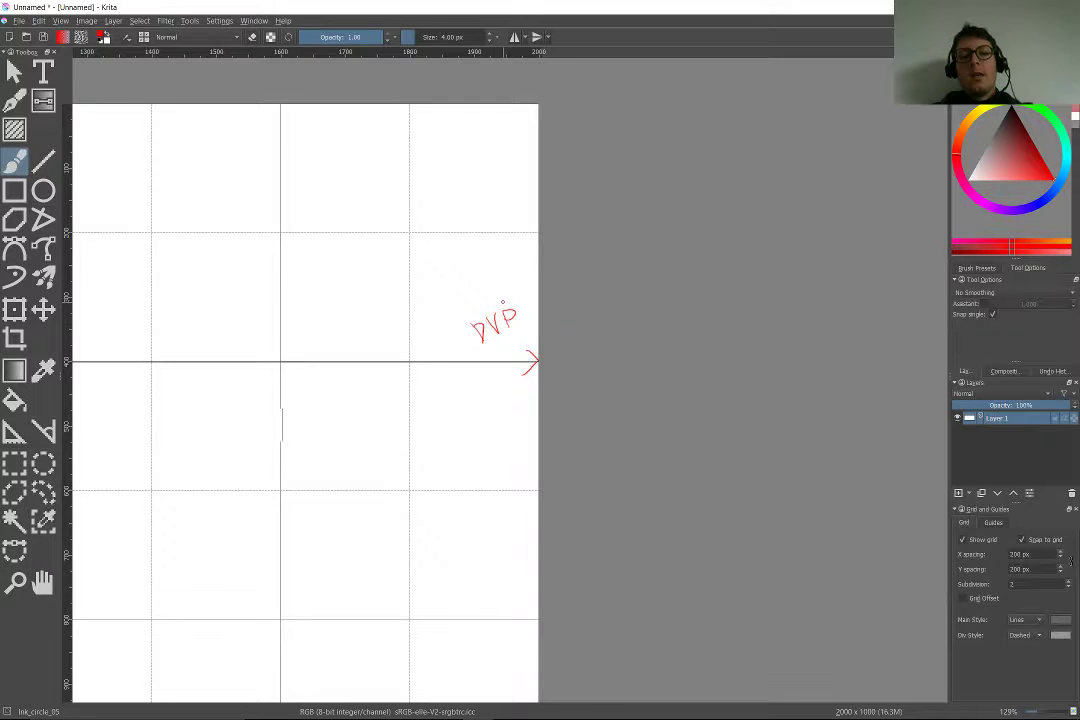
scroll(503, 301, "down", 3)
scroll(503, 301, "left", 10)
scroll(590, 480, "up", 5)
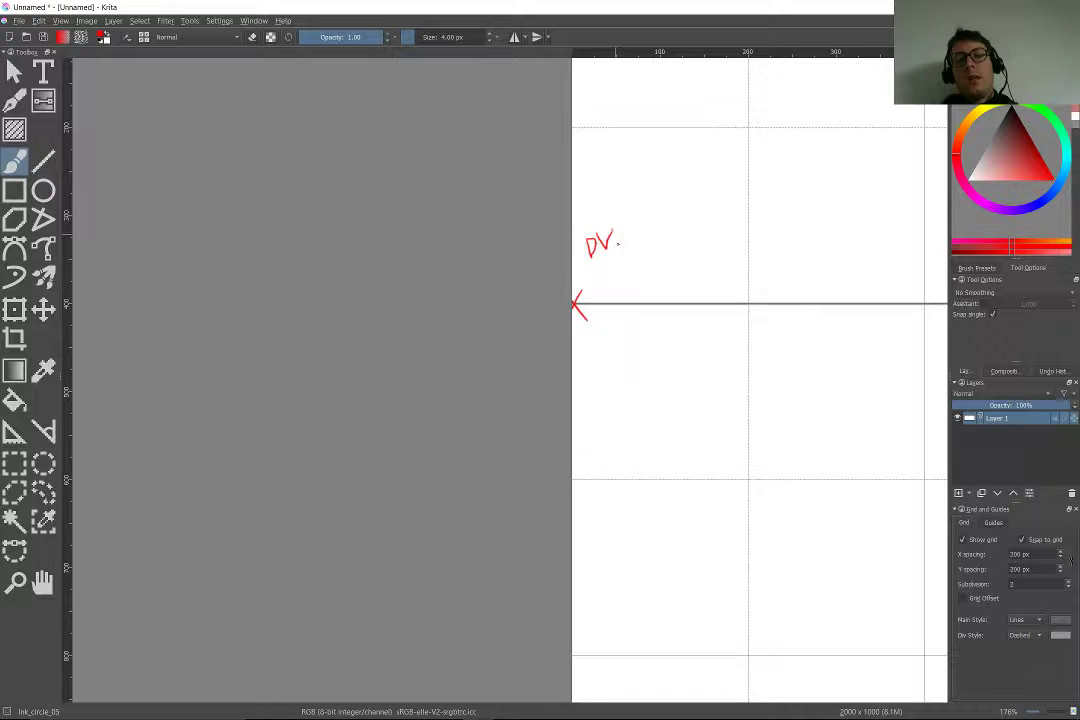
scroll(611, 217, "down", 5)
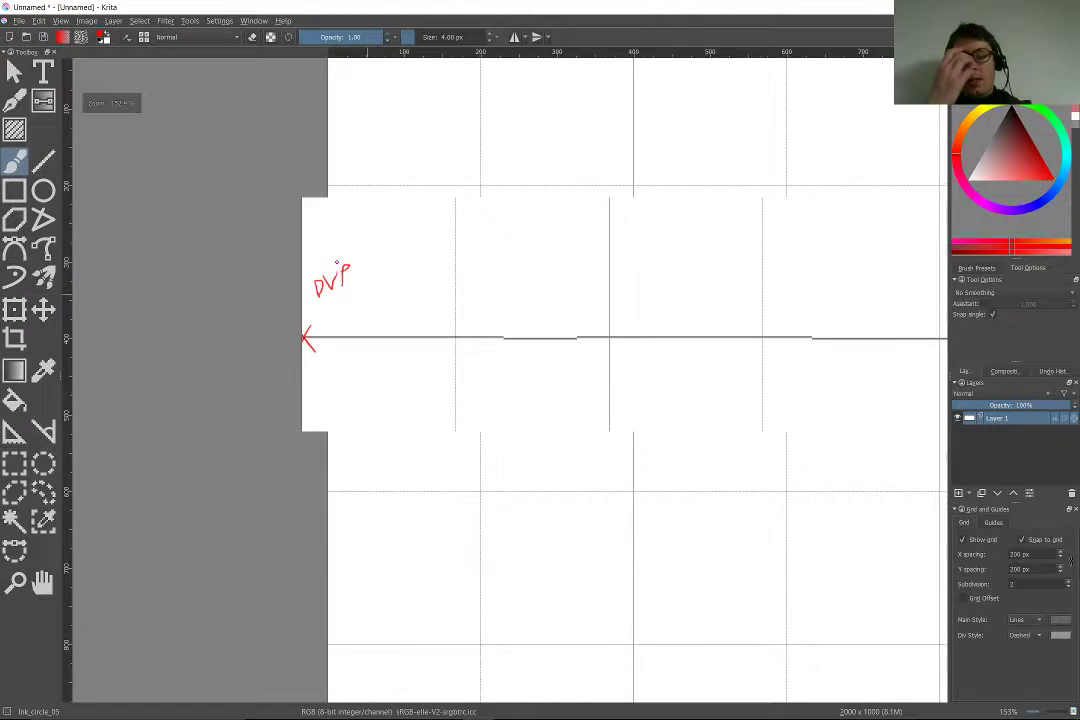
scroll(313, 506, "down", 2)
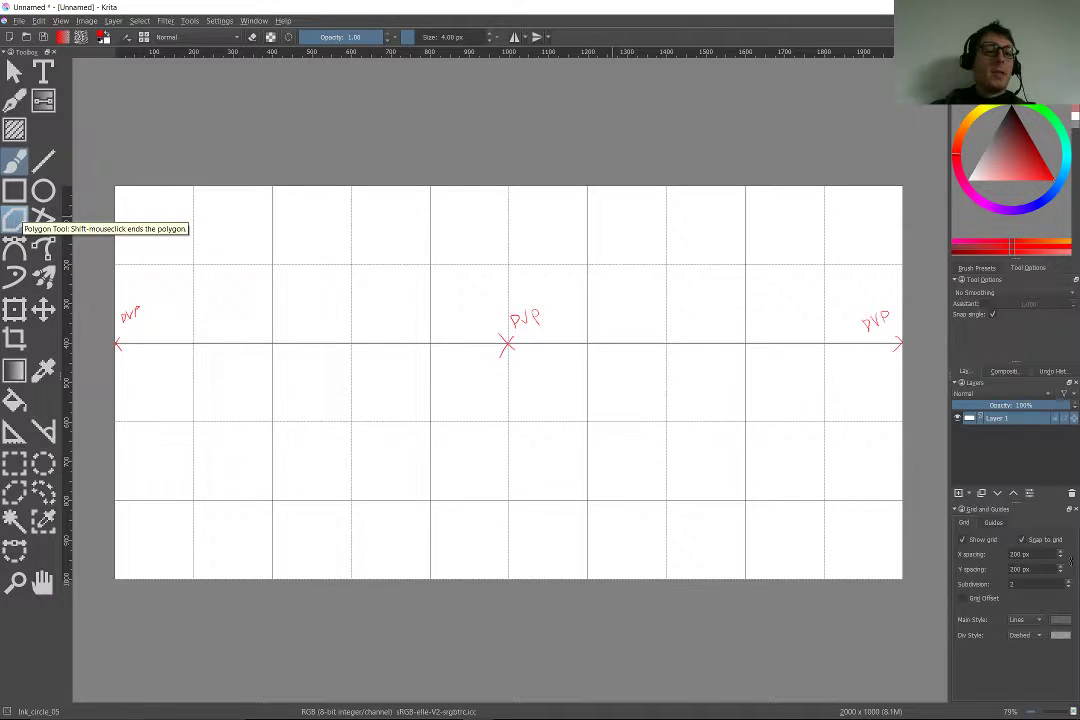
Set the assistant type to Vanishing Point and place a vanishing point assistant exactly on the PVP mark at the 1000 px, 400 px grid intersection
left_click(14, 431)
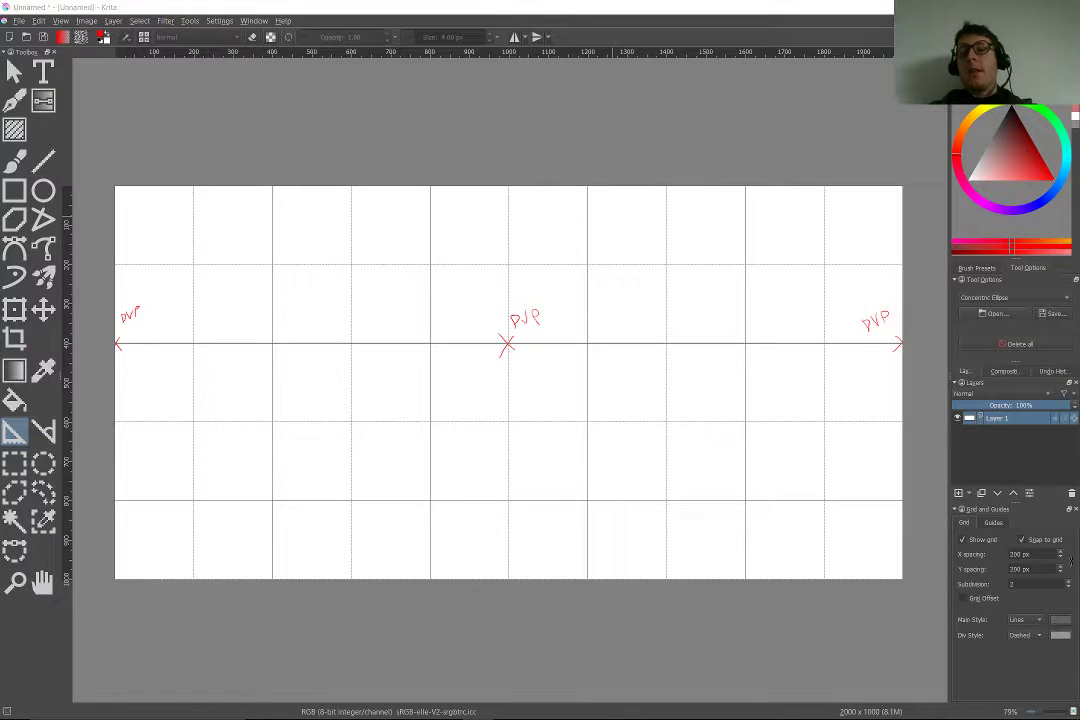
left_click(995, 313)
key("Escape")
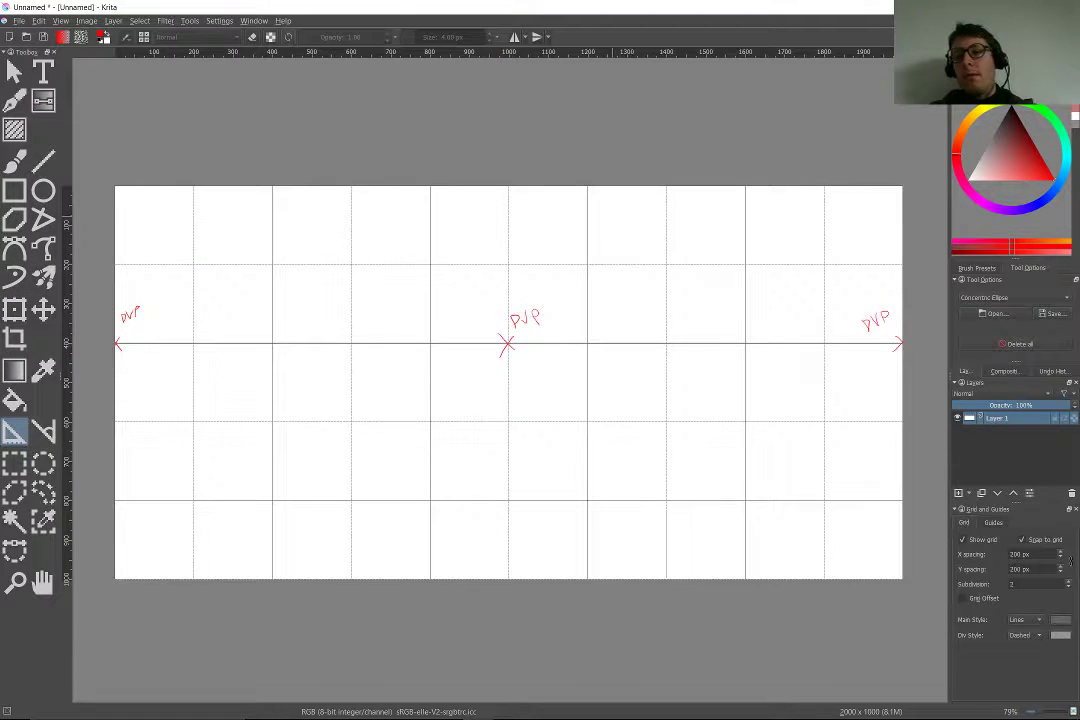
left_click(1013, 298)
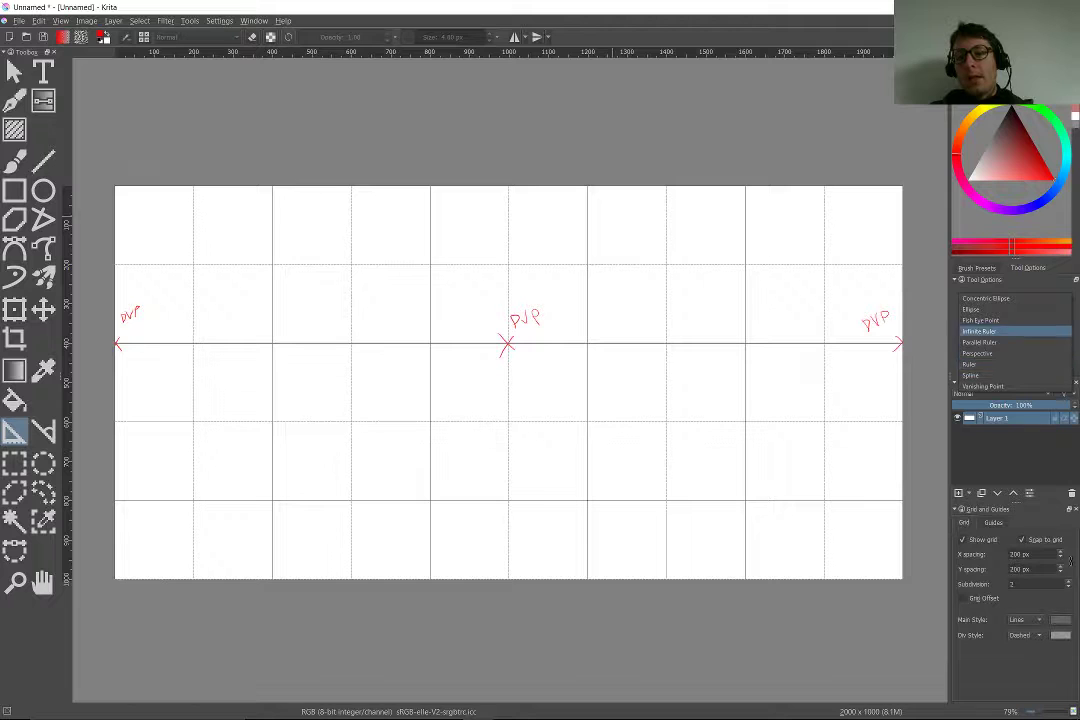
left_click(984, 386)
scroll(573, 386, "up", 2)
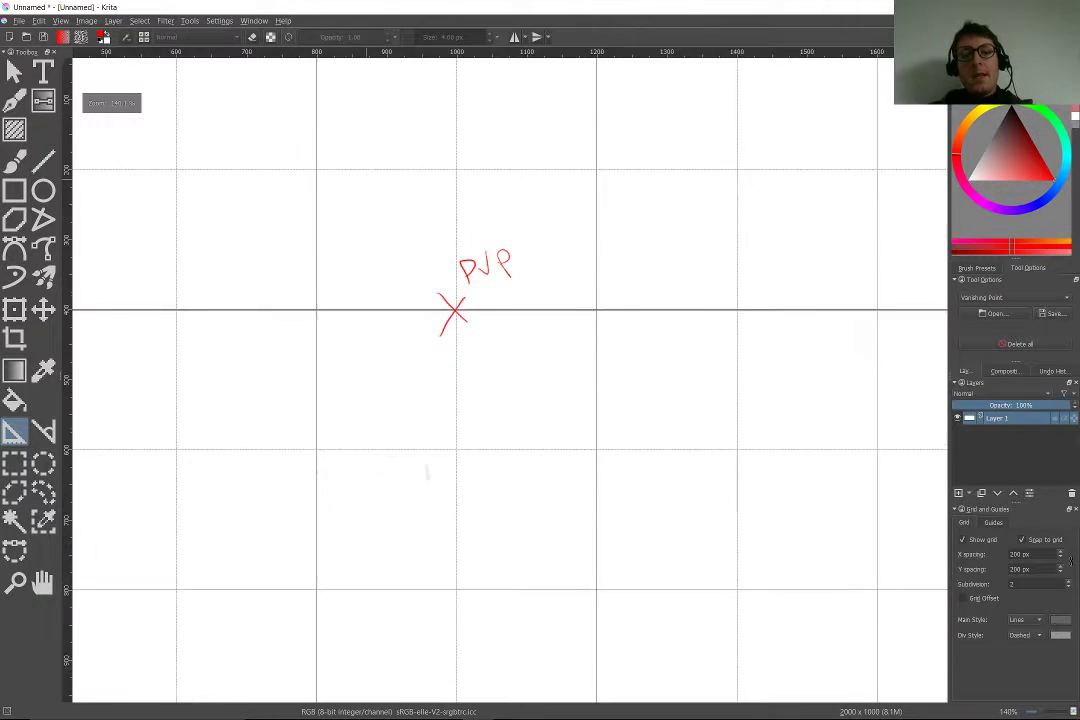
scroll(410, 344, "up", 2)
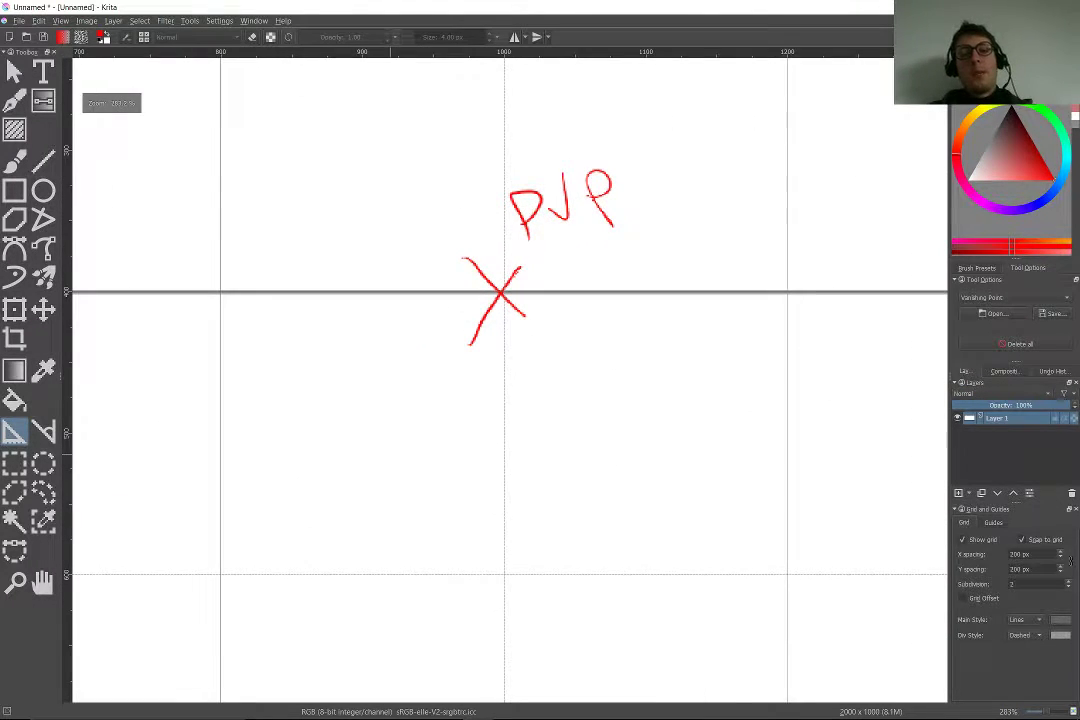
left_click(503, 292)
Place a second vanishing point assistant on the left DVP mark, where the horizontal line meets the canvas edge
scroll(510, 300, "down", 3)
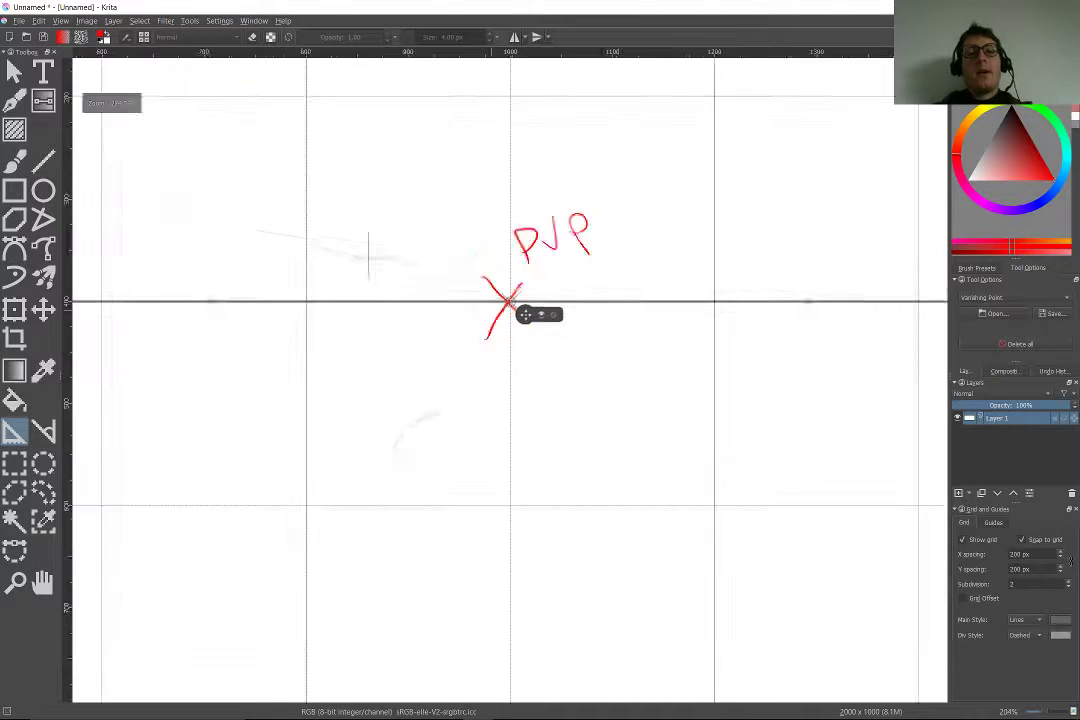
scroll(600, 440, "up", 3)
left_click_drag(809, 226, 501, 320)
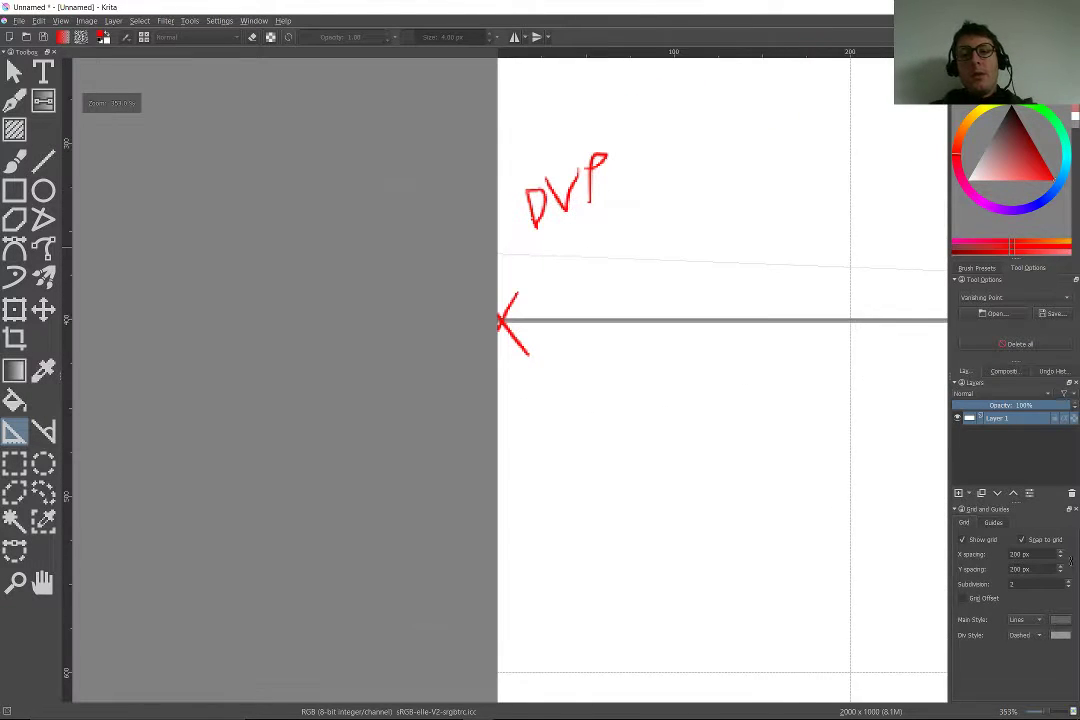
left_click(498, 321)
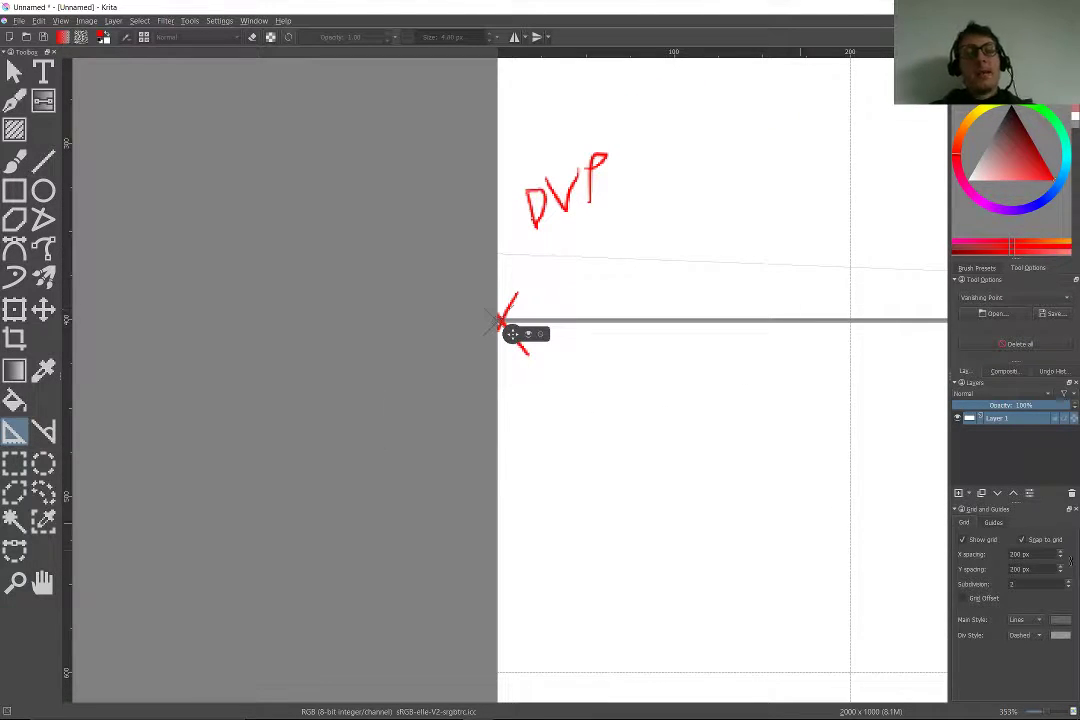
Place a third vanishing point assistant on the right DVP mark at the 2000 px canvas edge
scroll(512, 334, "down", 8)
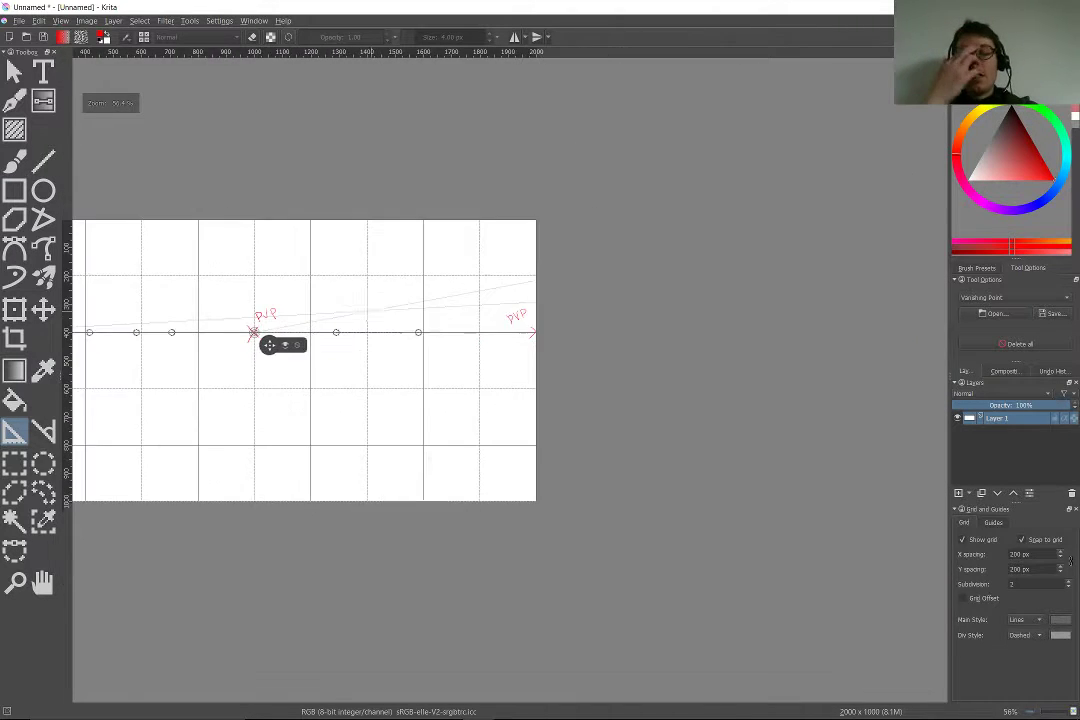
scroll(371, 376, "down", 1)
scroll(295, 378, "up", 3)
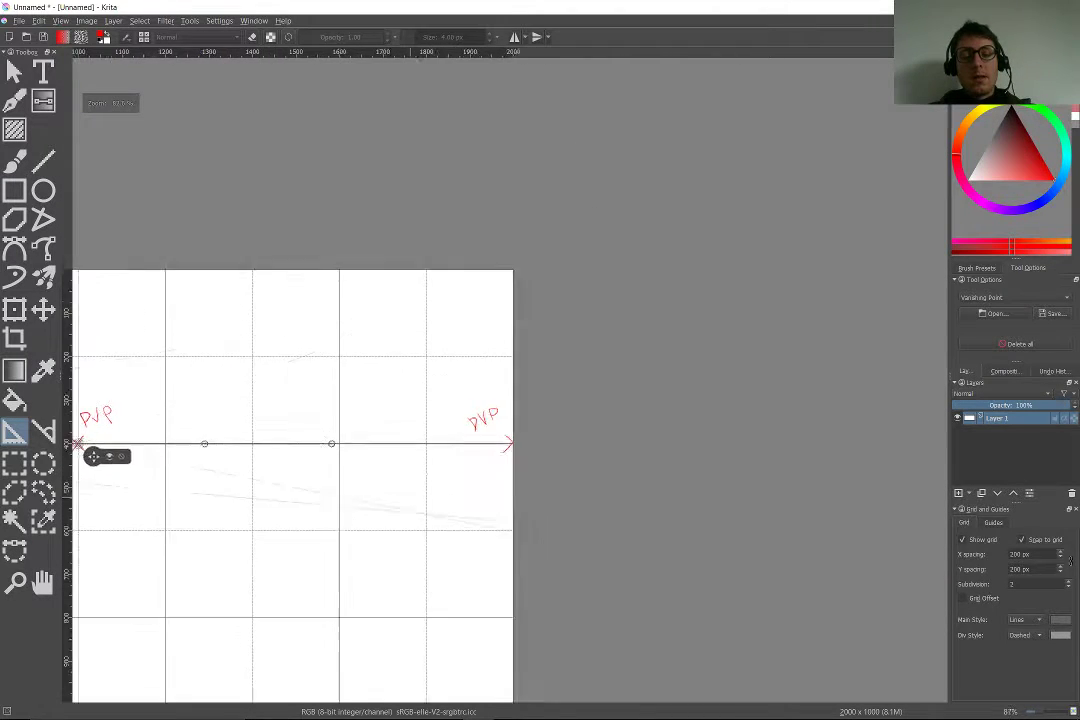
scroll(502, 530, "up", 4)
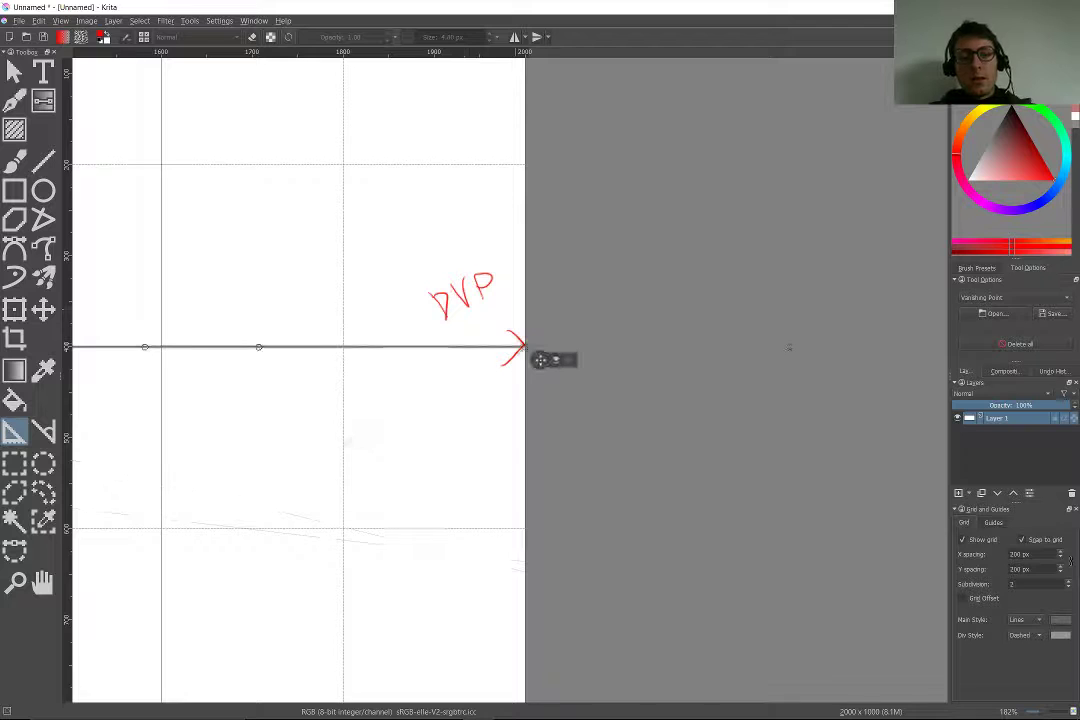
Leave assistant editing and activate the Line tool with the red 4 px Ink_circle_05 brush
scroll(789, 347, "down", 6)
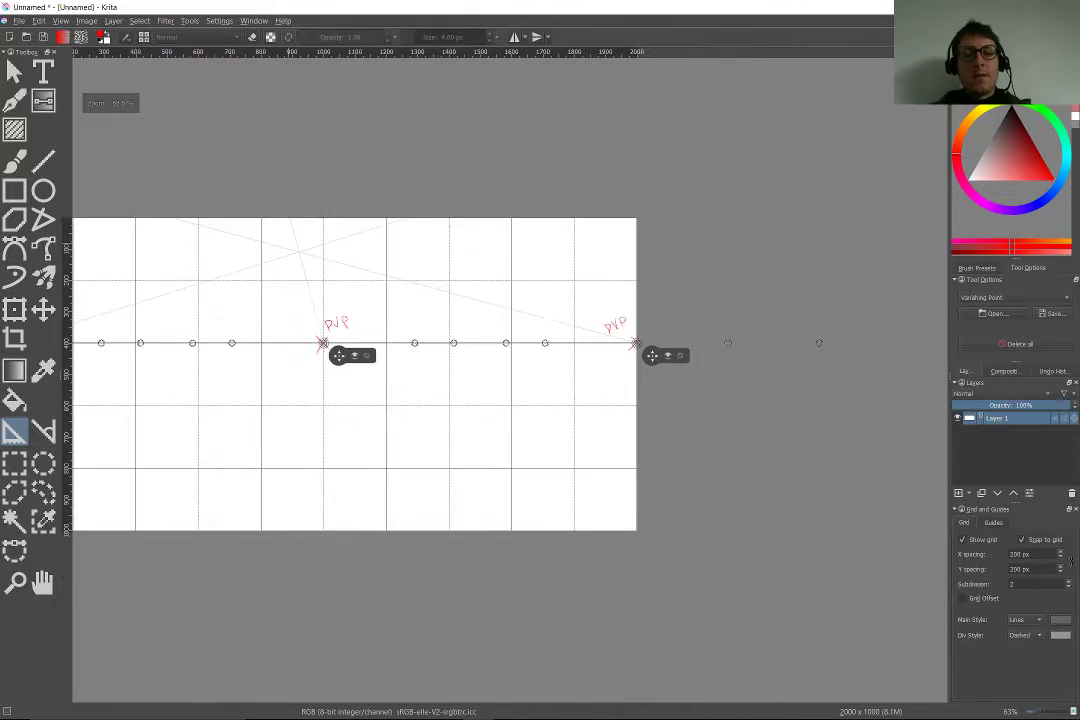
scroll(458, 327, "up", 2)
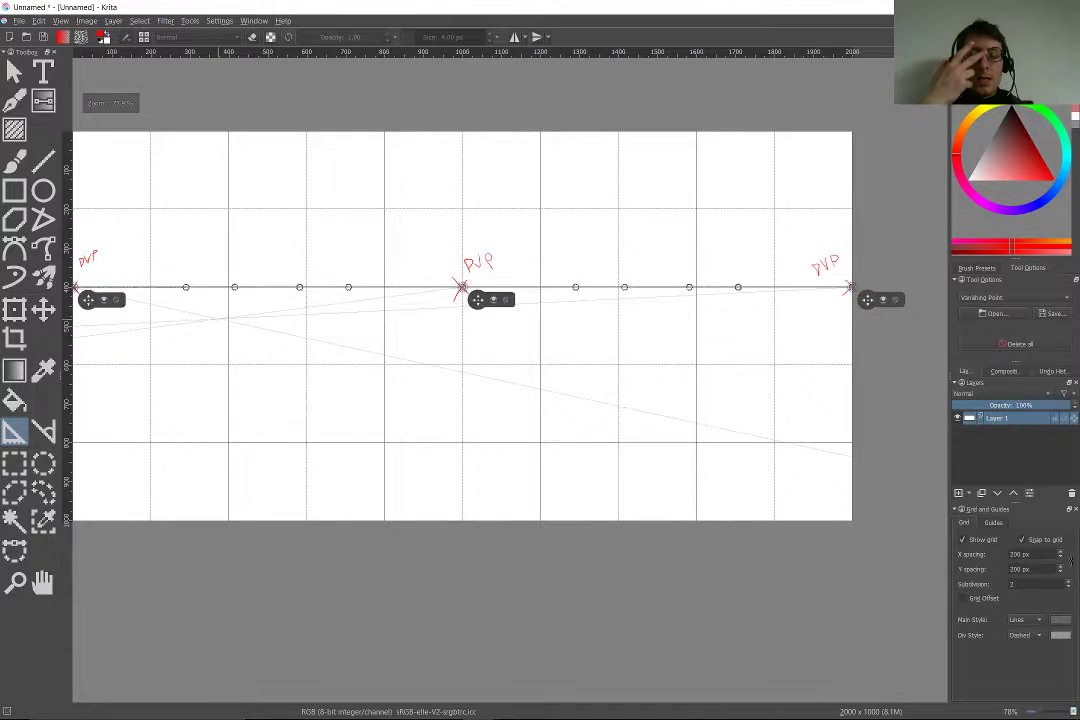
key("b")
scroll(460, 325, "down", 1)
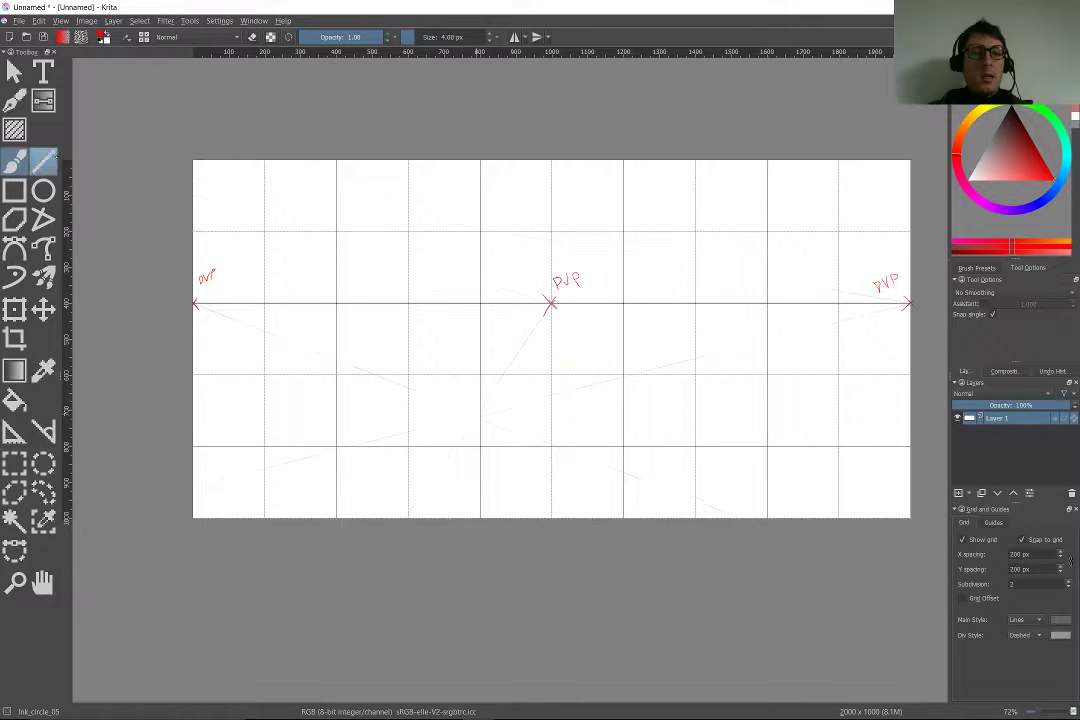
left_click(43, 161)
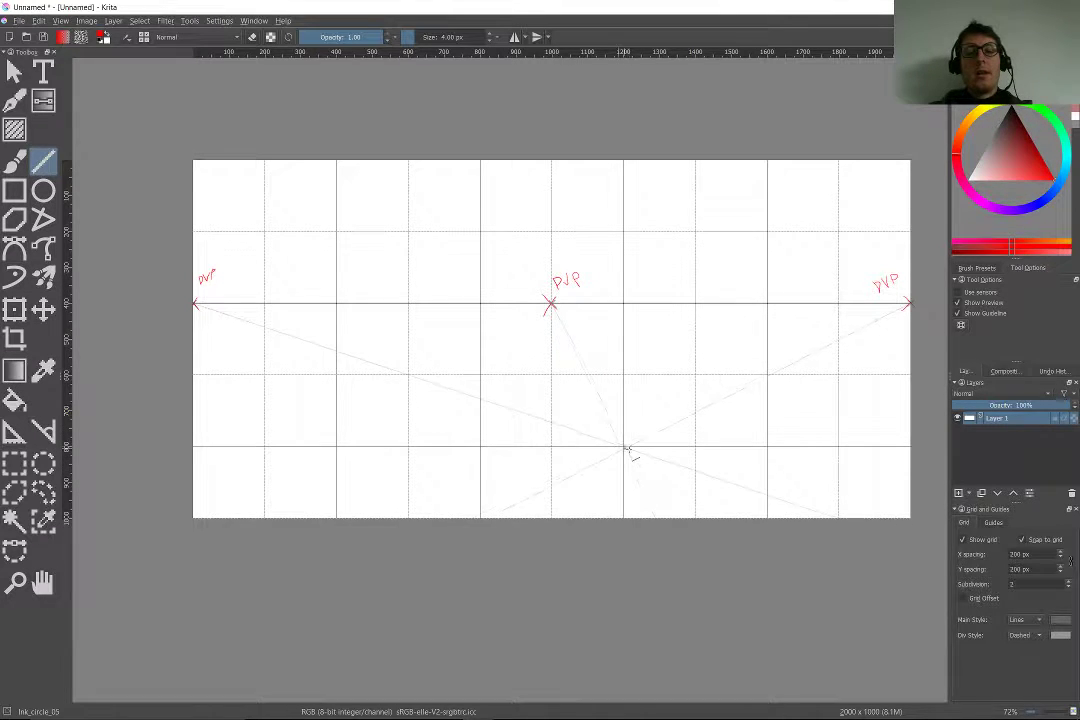
left_click_drag(628, 445, 546, 444)
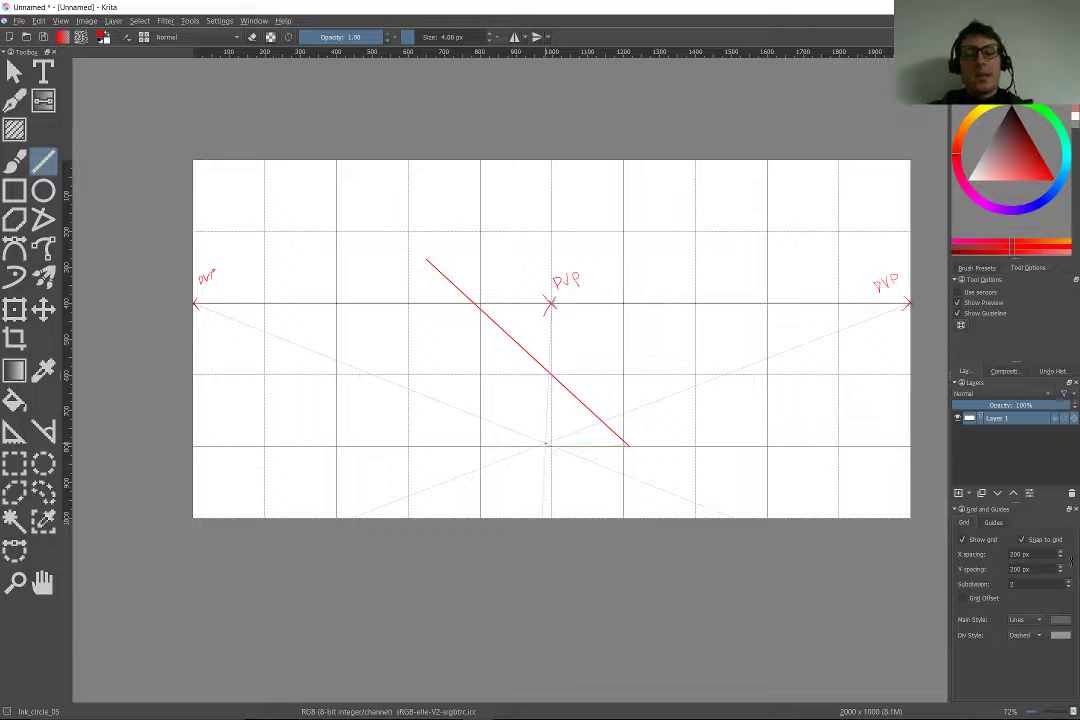
key("ctrl+z")
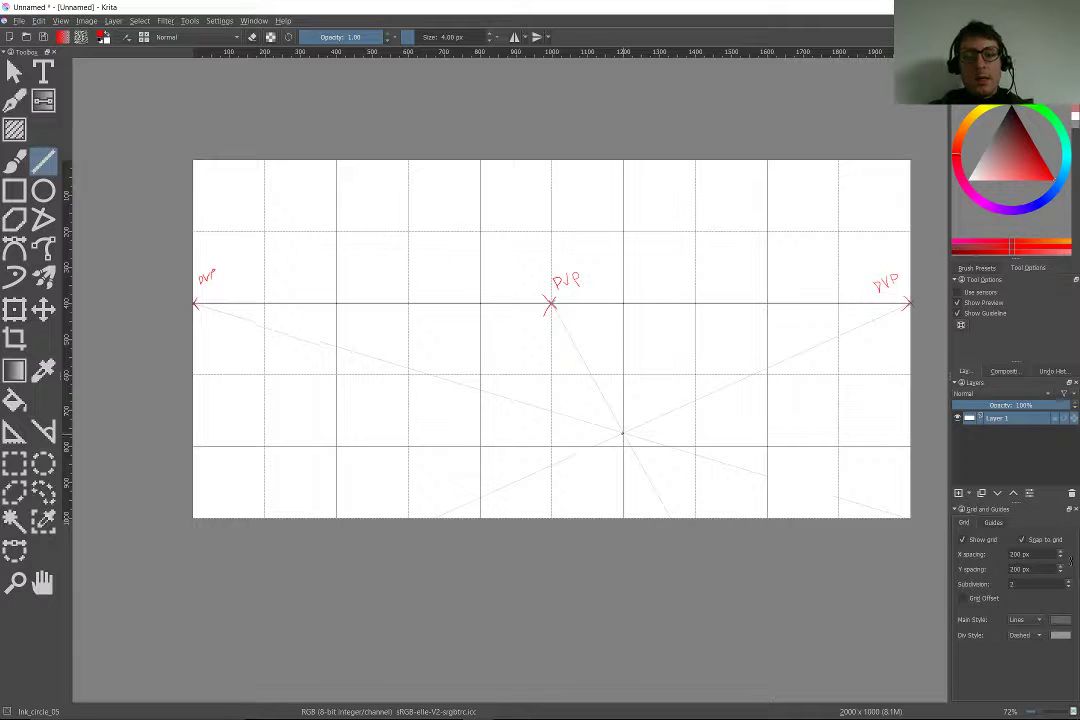
left_click_drag(621, 446, 481, 446)
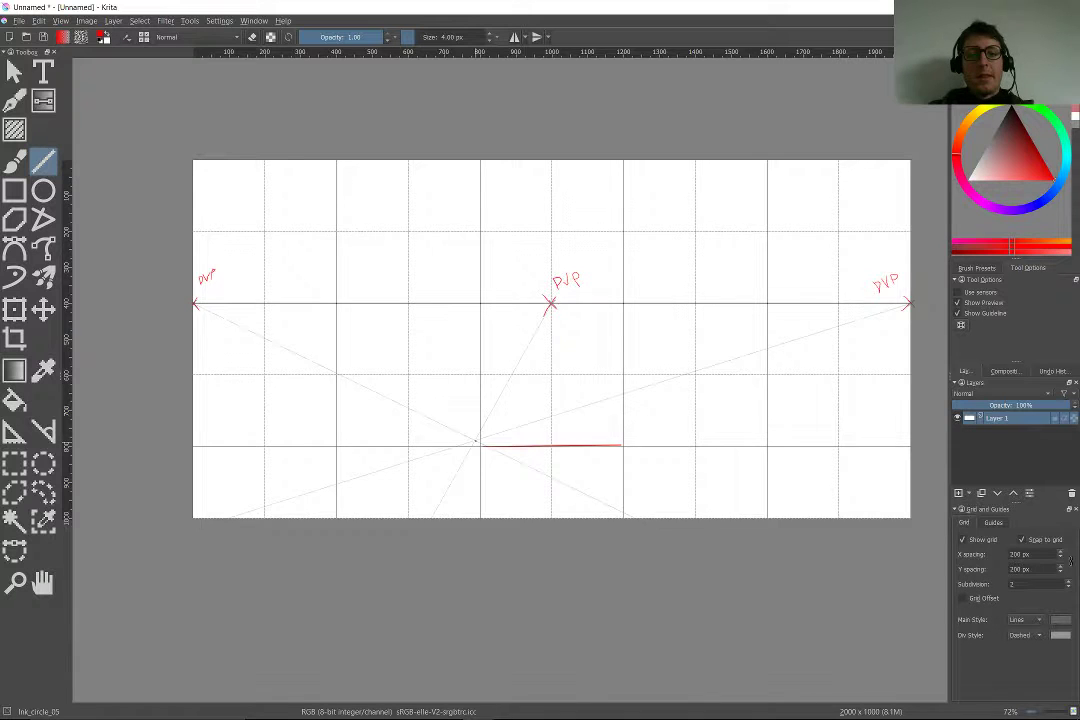
scroll(475, 440, "up", 3)
key("ctrl+z")
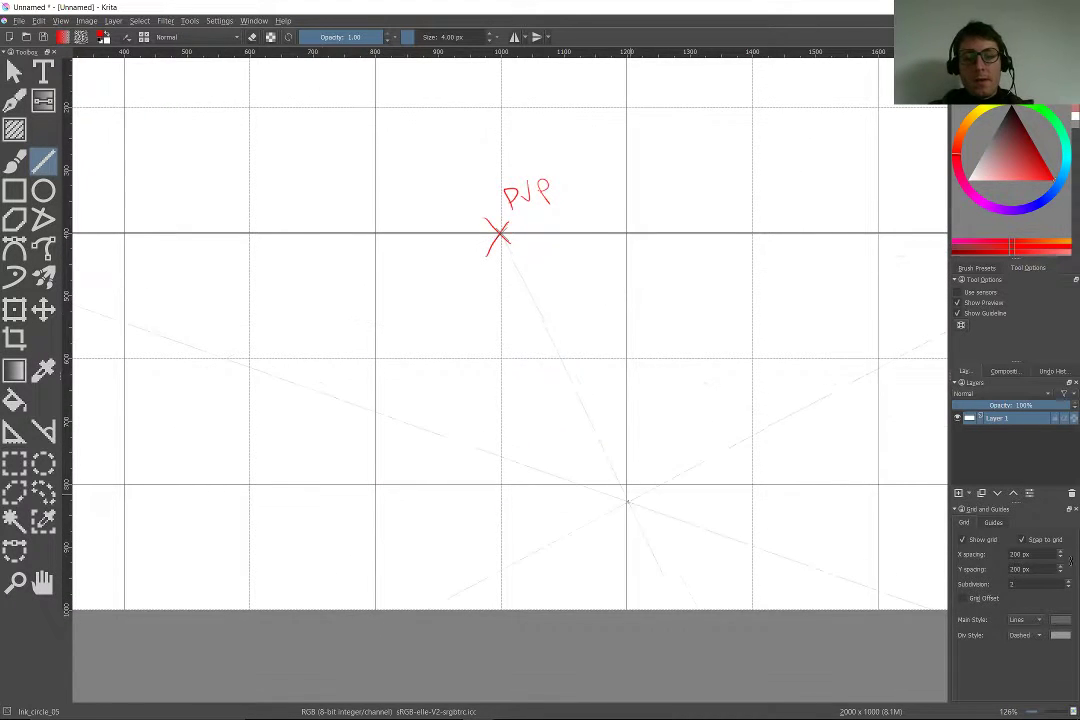
Draw a red base line from 1200 px to 800 px just below the 800 px grid line and connect its right end to PVP
left_click_drag(627, 500, 375, 512)
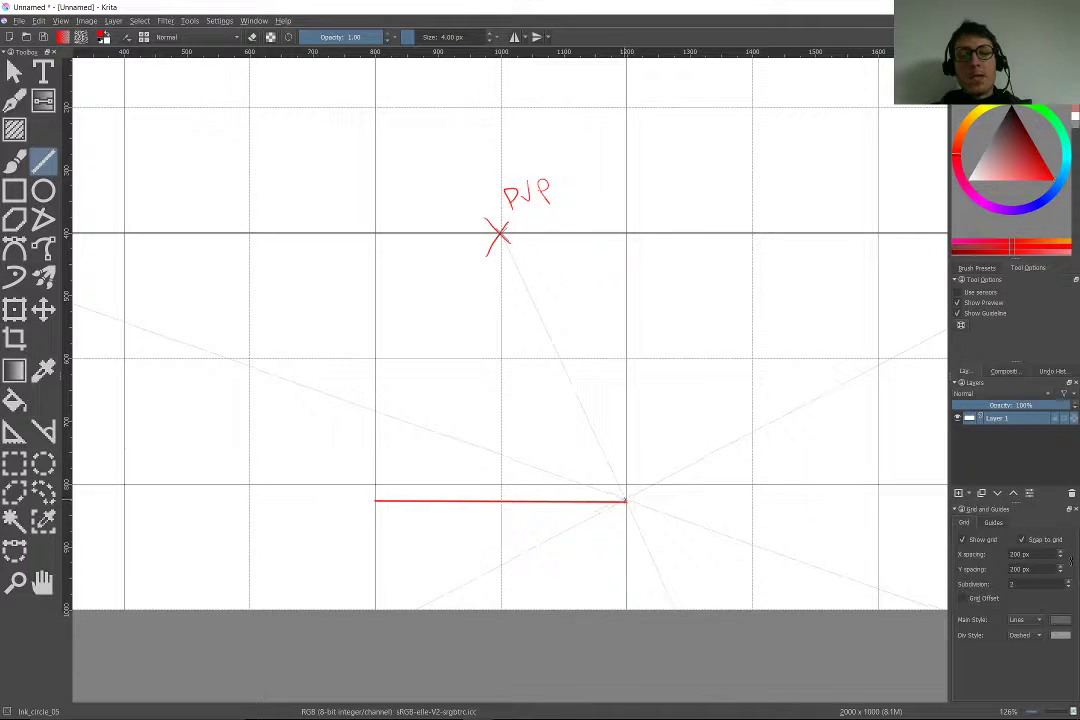
left_click_drag(626, 500, 500, 233)
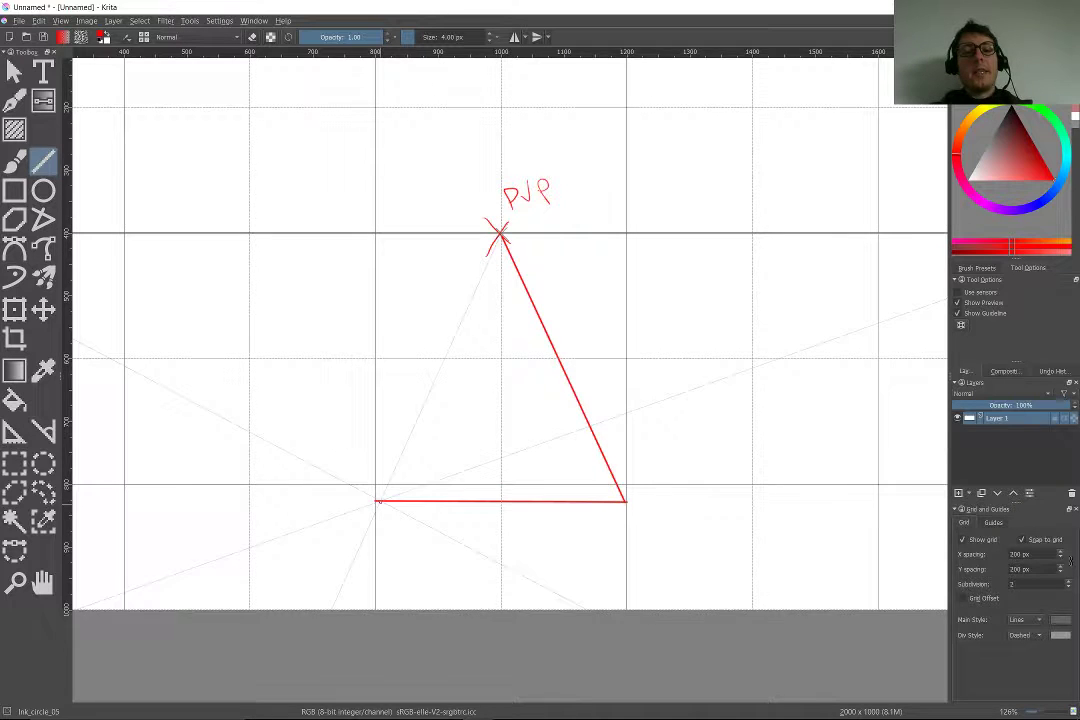
Enable assistant snapping for the freehand brush and draw a red line from the base line's left end to PVP
key("b")
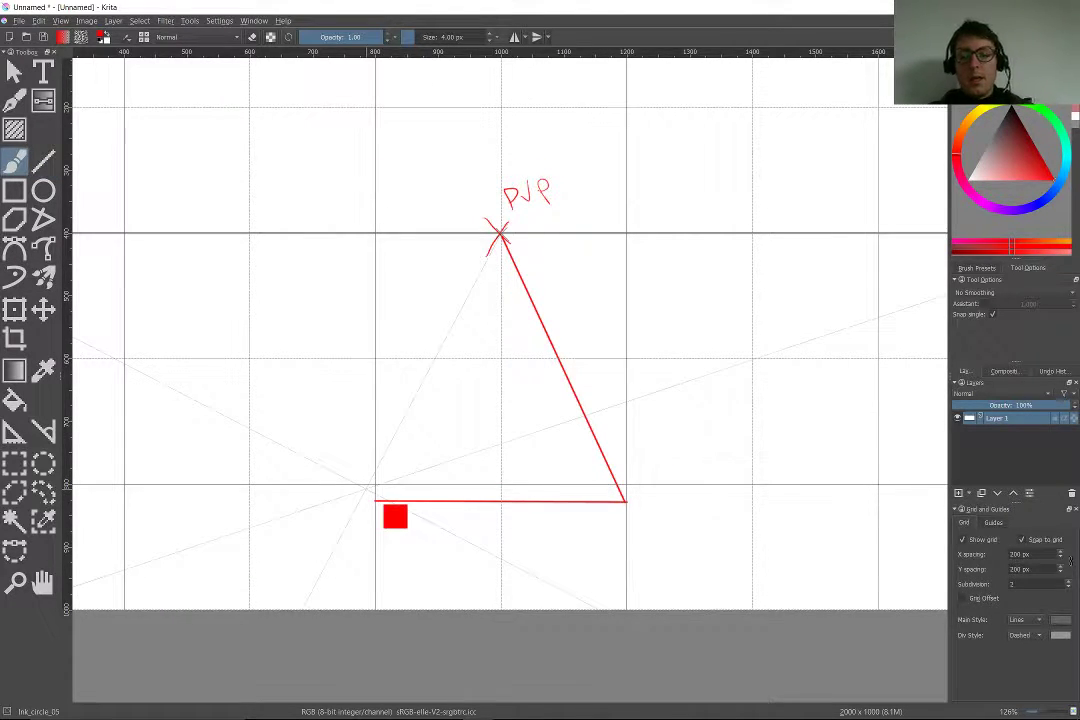
key("ctrl+shift+l")
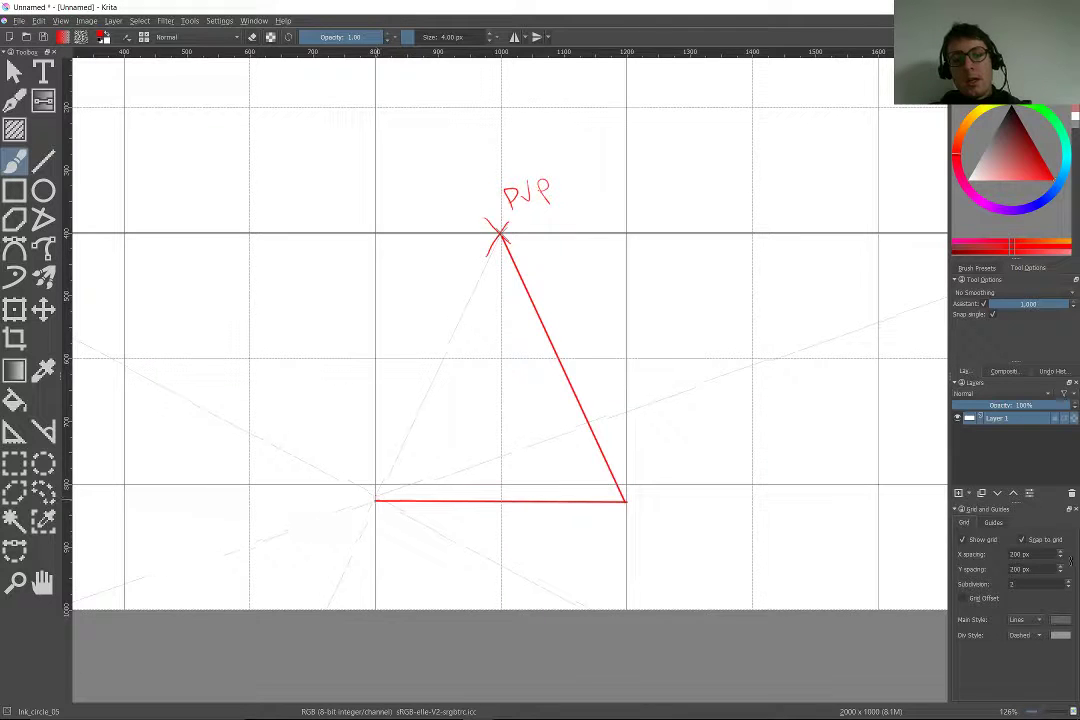
left_click_drag(376, 500, 500, 233)
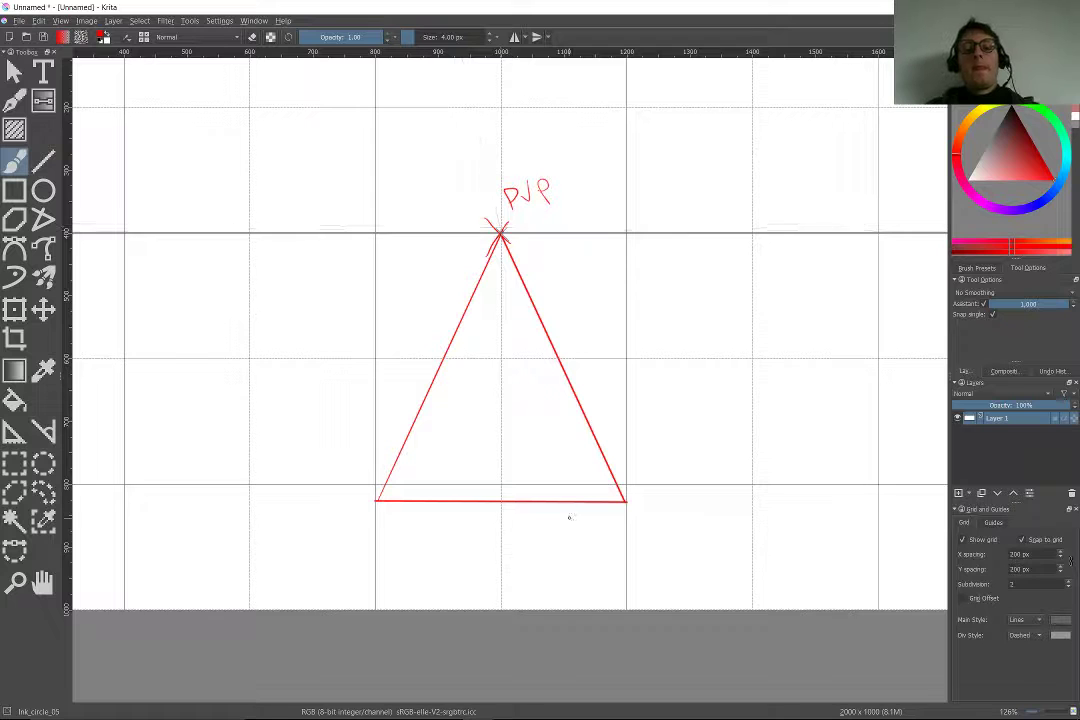
key("v")
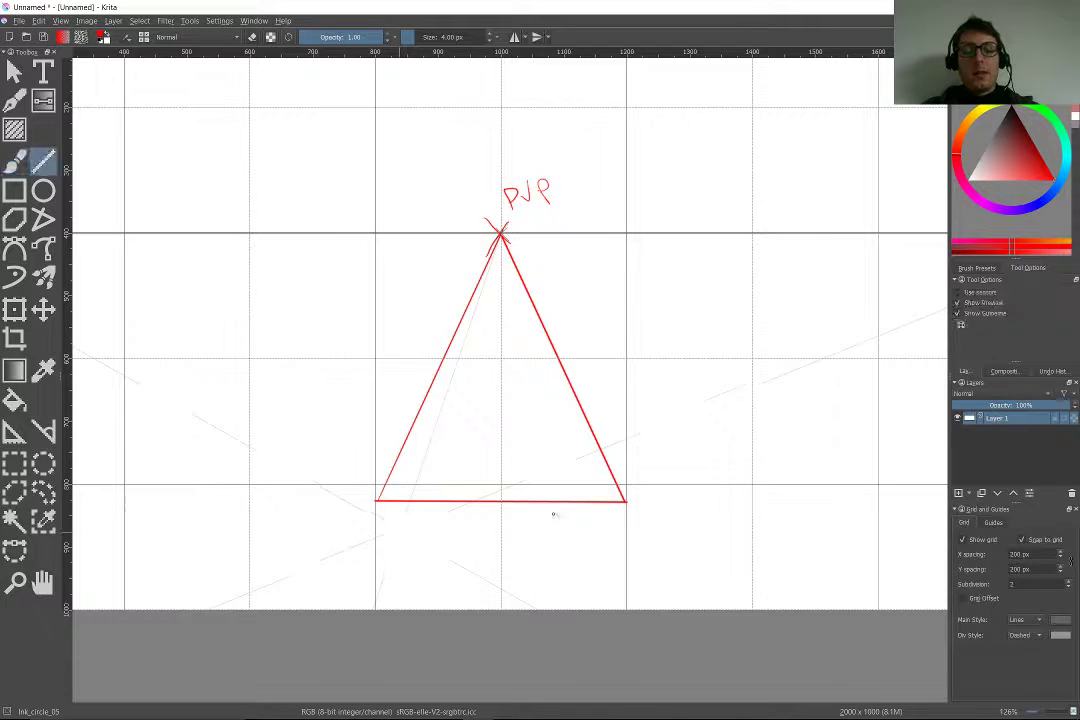
mouse_move(580, 525)
left_mouse_down()
mouse_move(446, 550)
mouse_move(408, 523)
mouse_move(581, 530)
left_mouse_up()
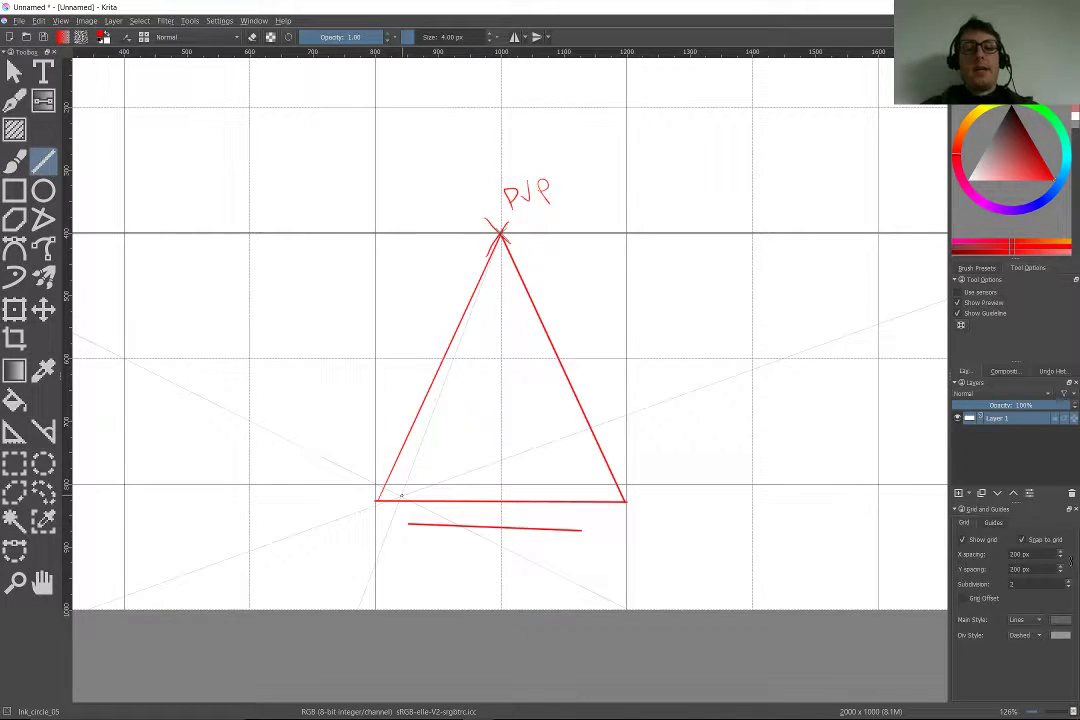
left_click_drag(608, 199, 345, 212)
key("v")
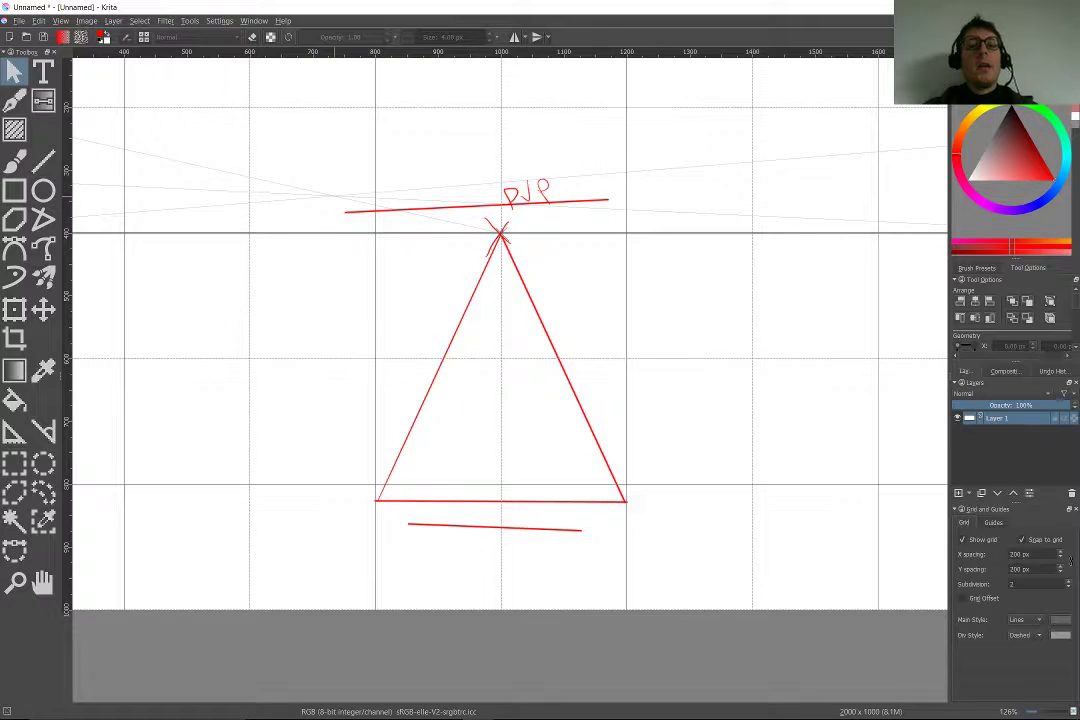
key("ctrl+z")
key("ctrl+z")
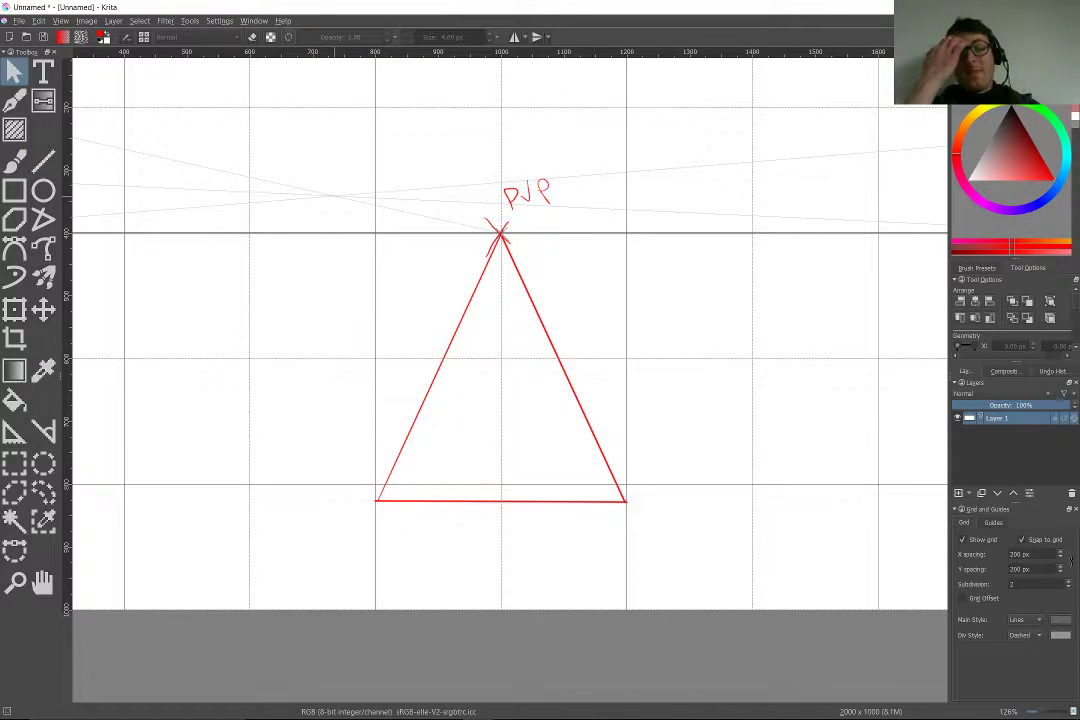
scroll(334, 196, "down", 4)
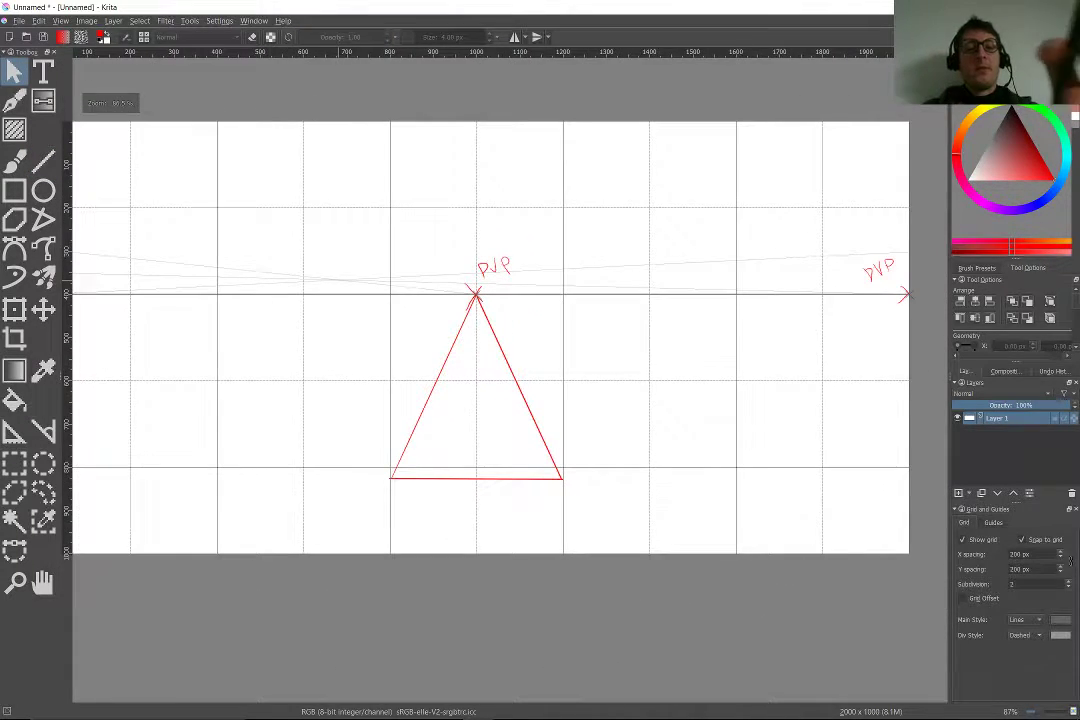
scroll(420, 216, "up", 1)
scroll(450, 300, "down", 2)
scroll(78, 227, "up", 2)
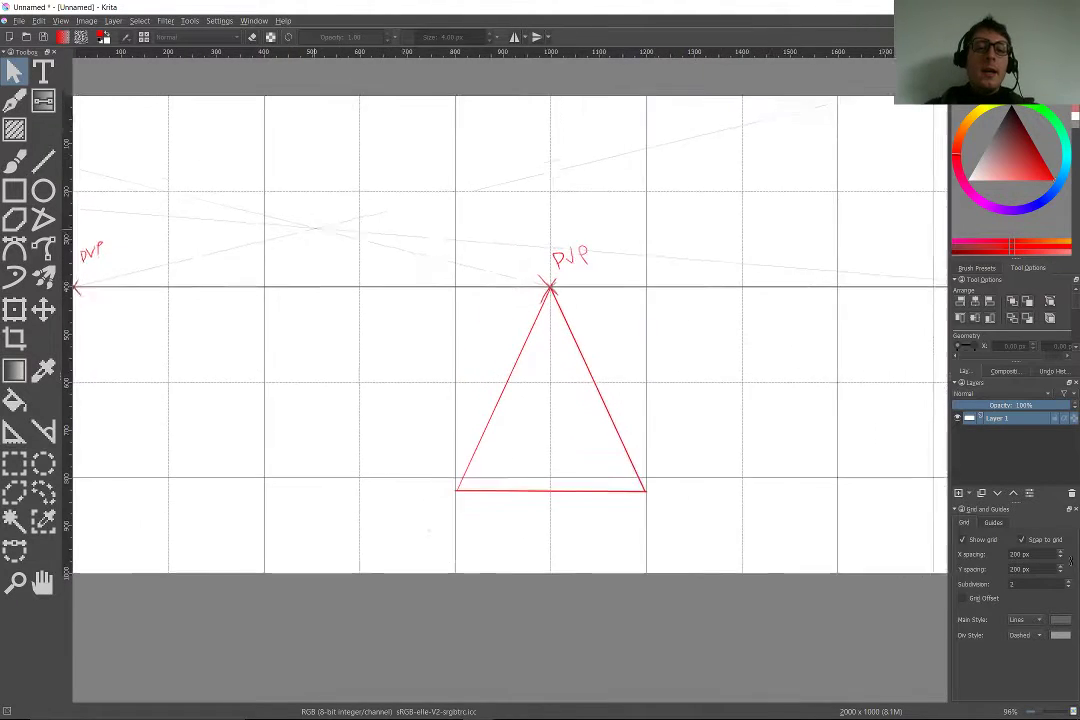
scroll(280, 200, "up", 1)
scroll(316, 226, "down", 2)
scroll(622, 337, "up", 3)
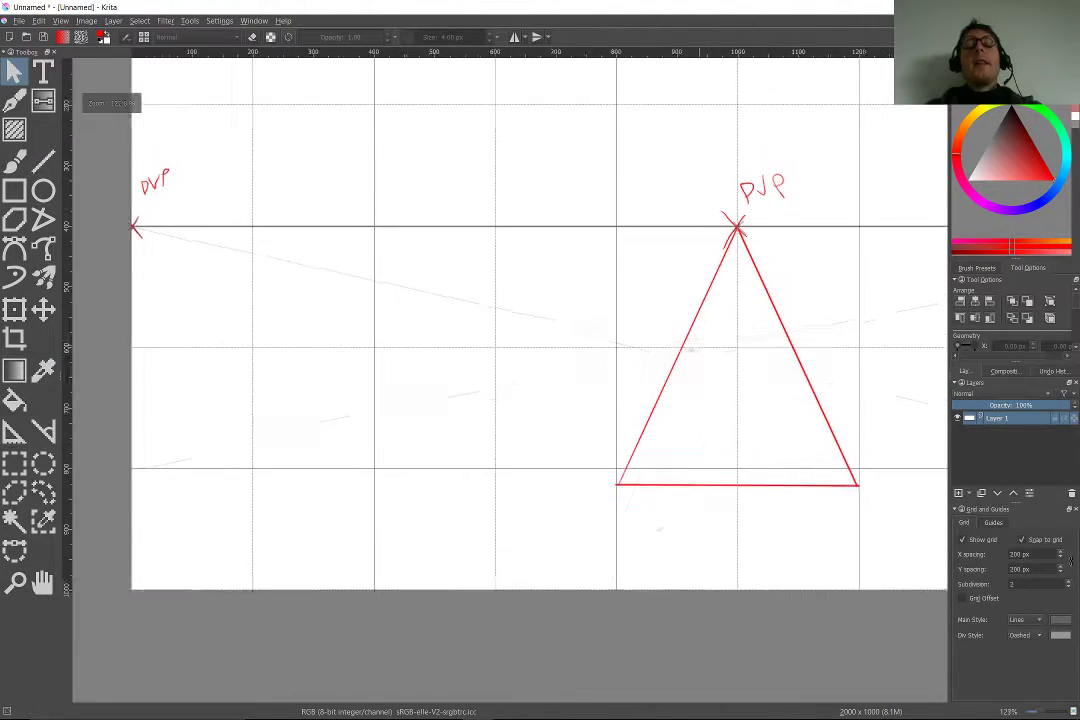
scroll(475, 299, "down", 1)
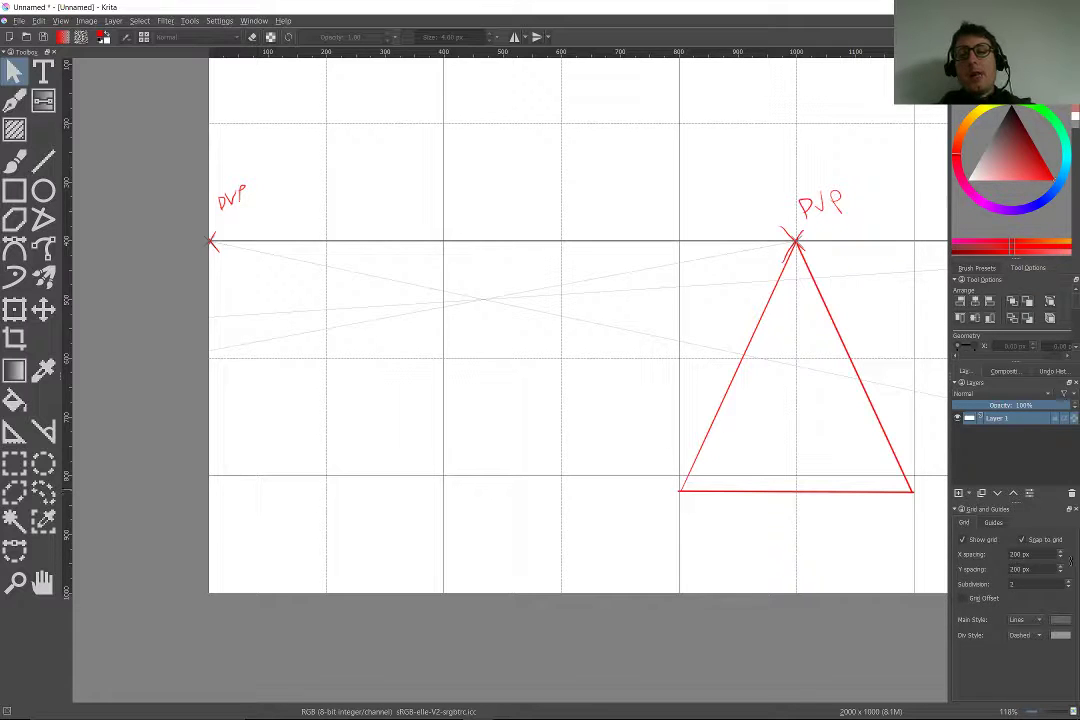
With the assistant-snapped brush, draw a line from the base's right corner through and slightly past PVP, and hide the grid
left_click_drag(910, 492, 668, 384)
key("b")
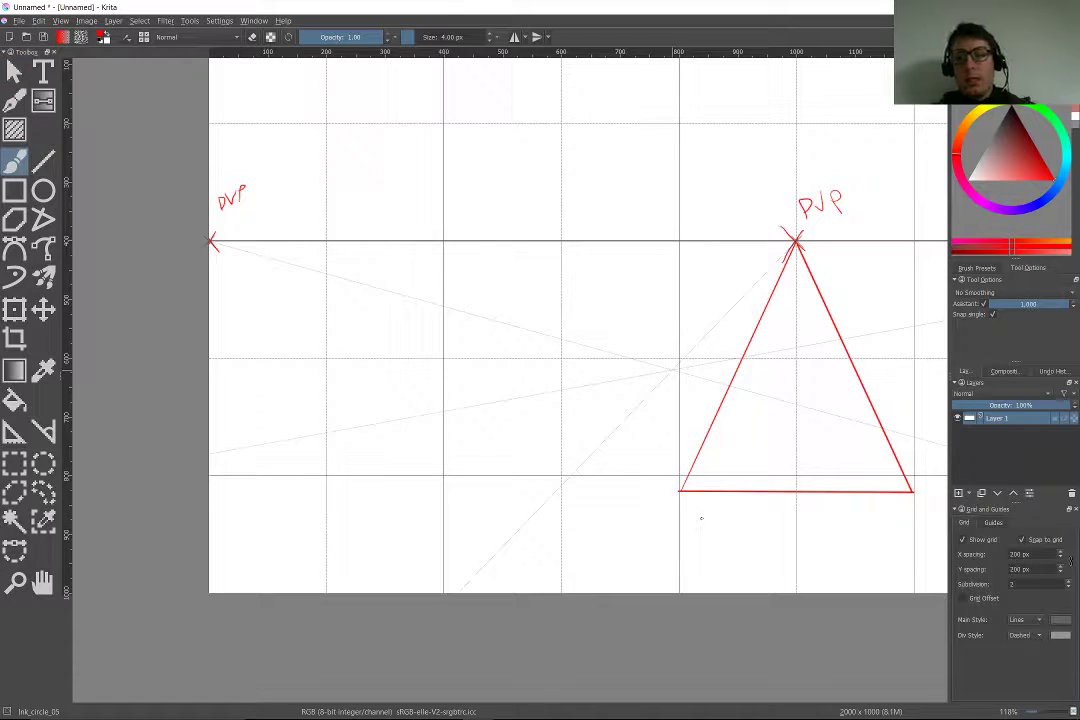
left_click_drag(911, 492, 779, 199)
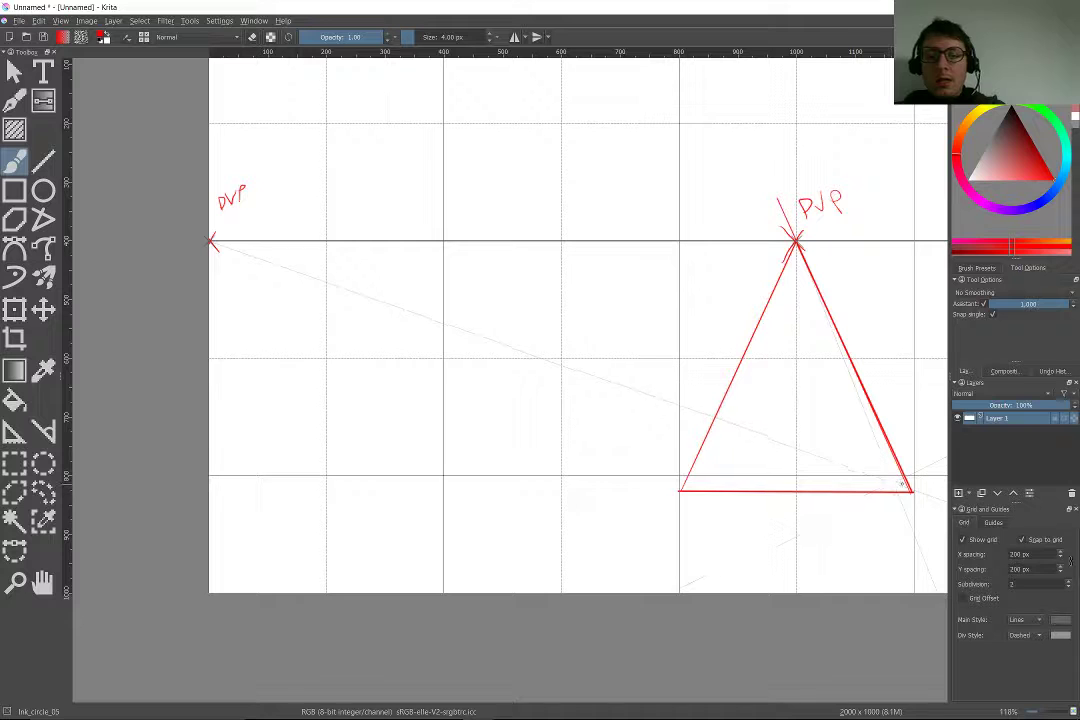
key("ctrl+shift+apostrophe")
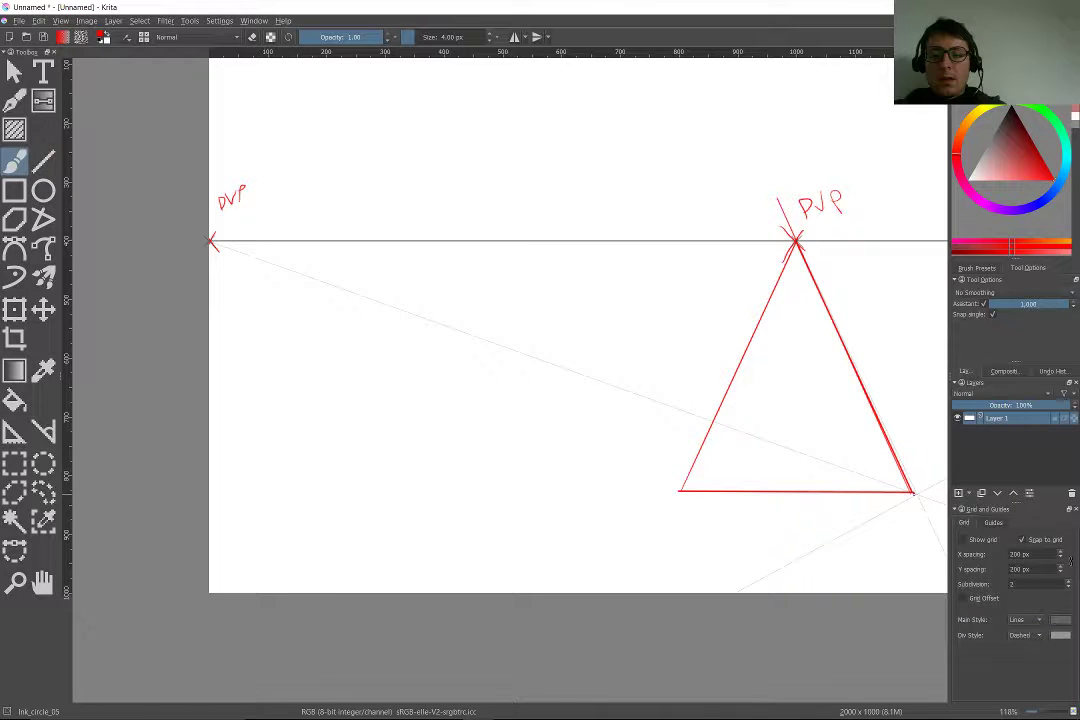
Draw a line from the base's right corner to the left DVP and close the square with a horizontal line where it crosses the left side
left_click_drag(915, 494, 210, 241)
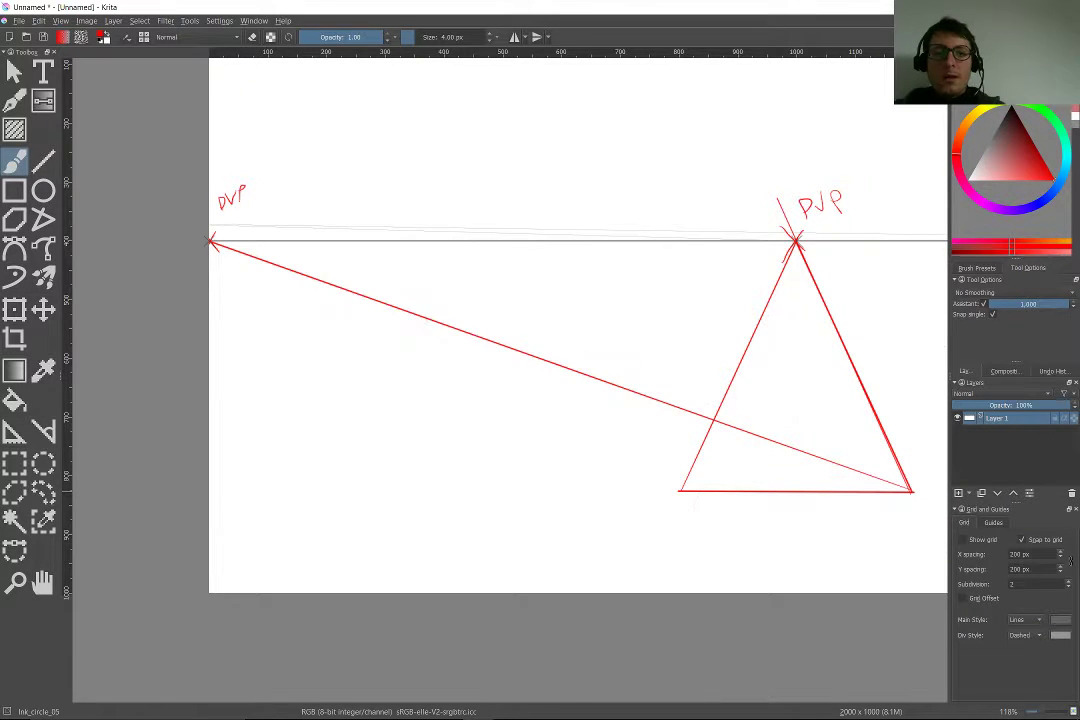
scroll(452, 454, "up", 5)
scroll(453, 455, "down", 1)
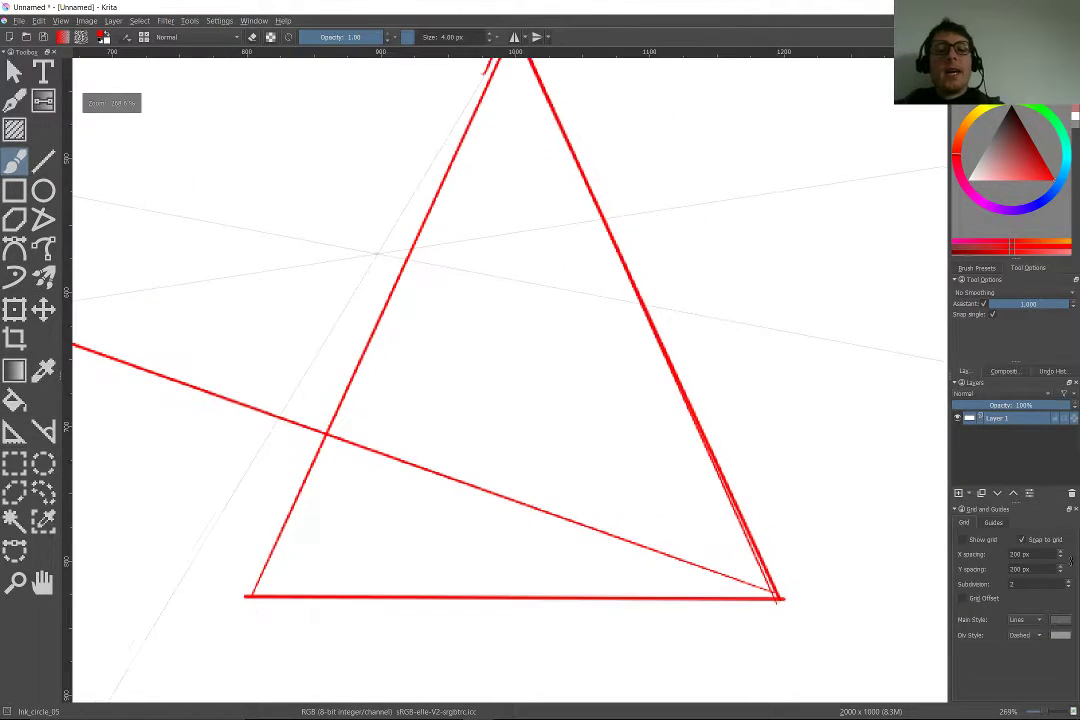
key("v")
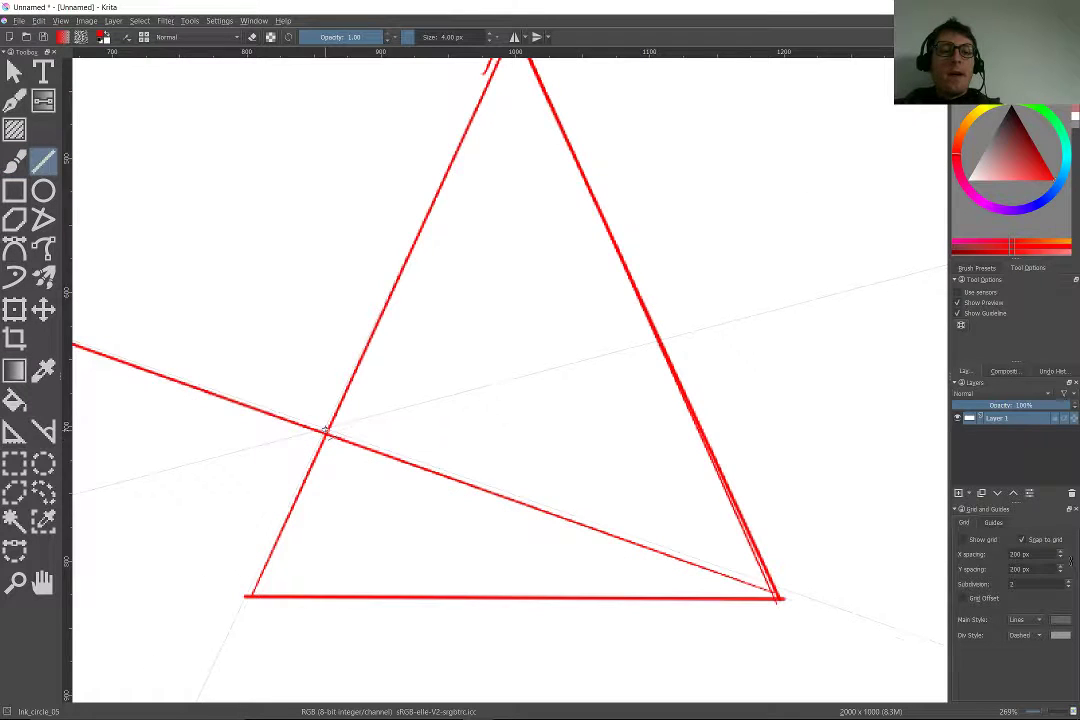
mouse_move(327, 435)
left_mouse_down()
mouse_move(598, 447)
mouse_move(629, 434)
mouse_move(684, 463)
left_mouse_up()
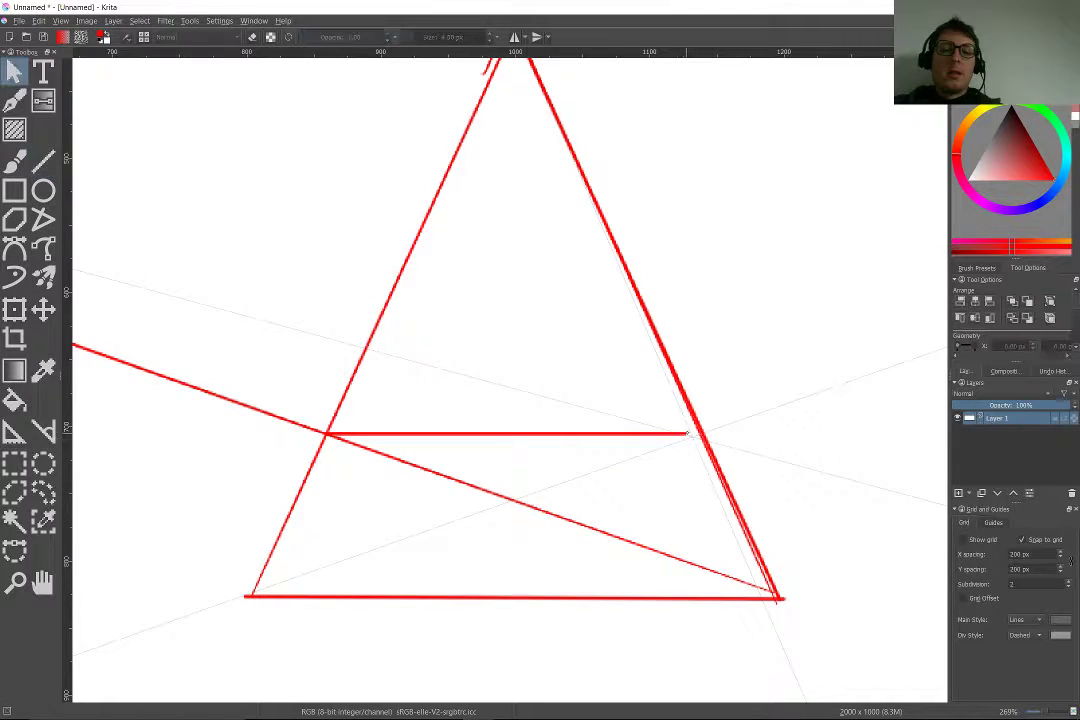
key("v")
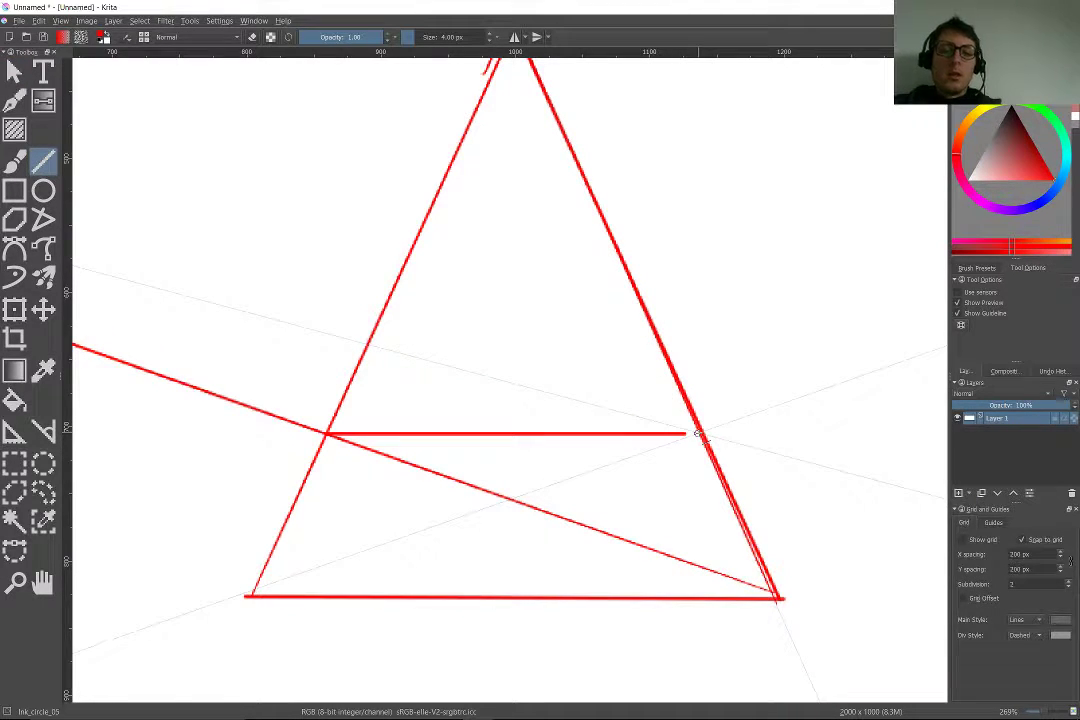
key("v")
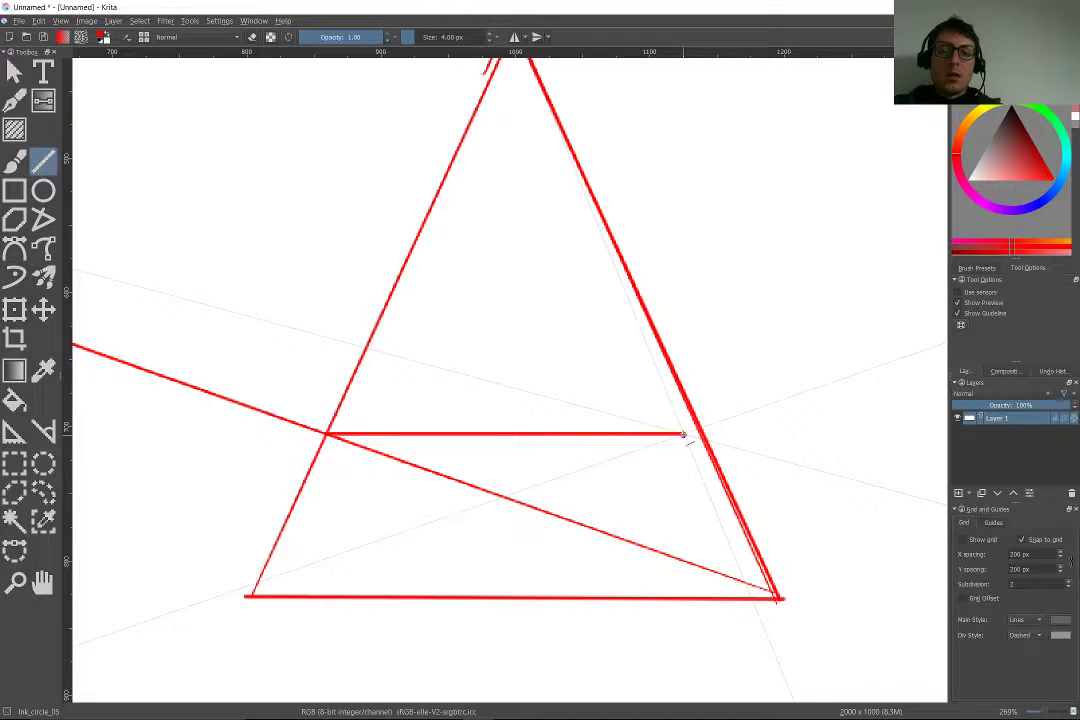
left_click_drag(686, 433, 706, 433)
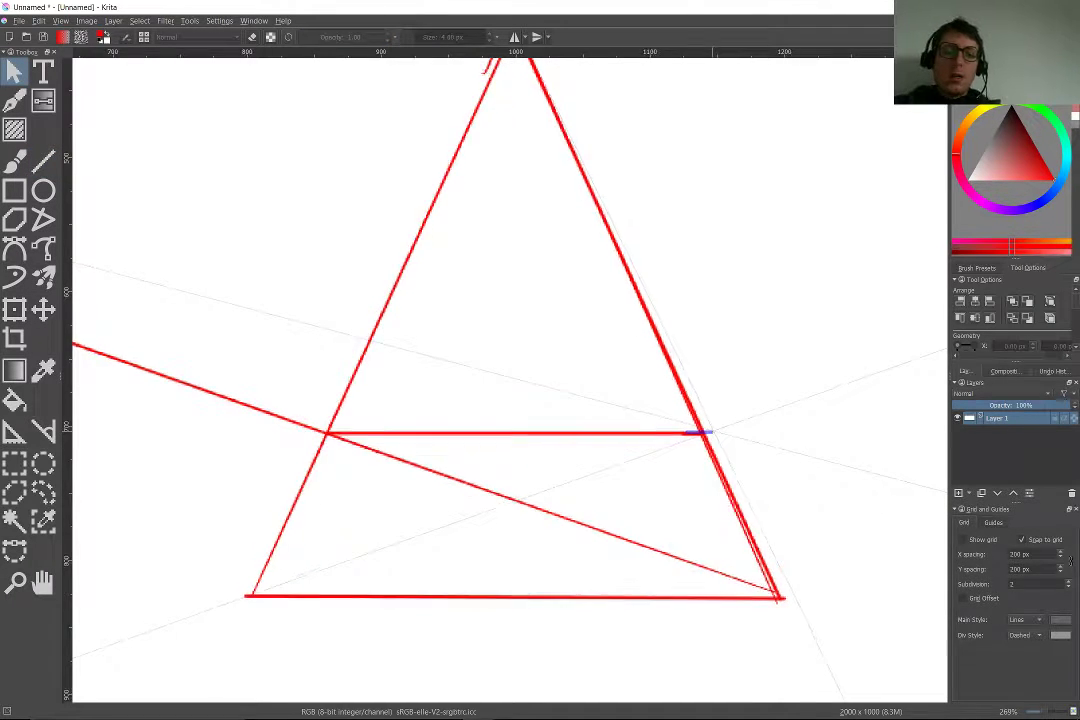
With the assistant-snapped brush, draw the second diagonal from the base's left corner through the opposite back corner toward the right DVP
scroll(436, 468, "down", 2)
key("b")
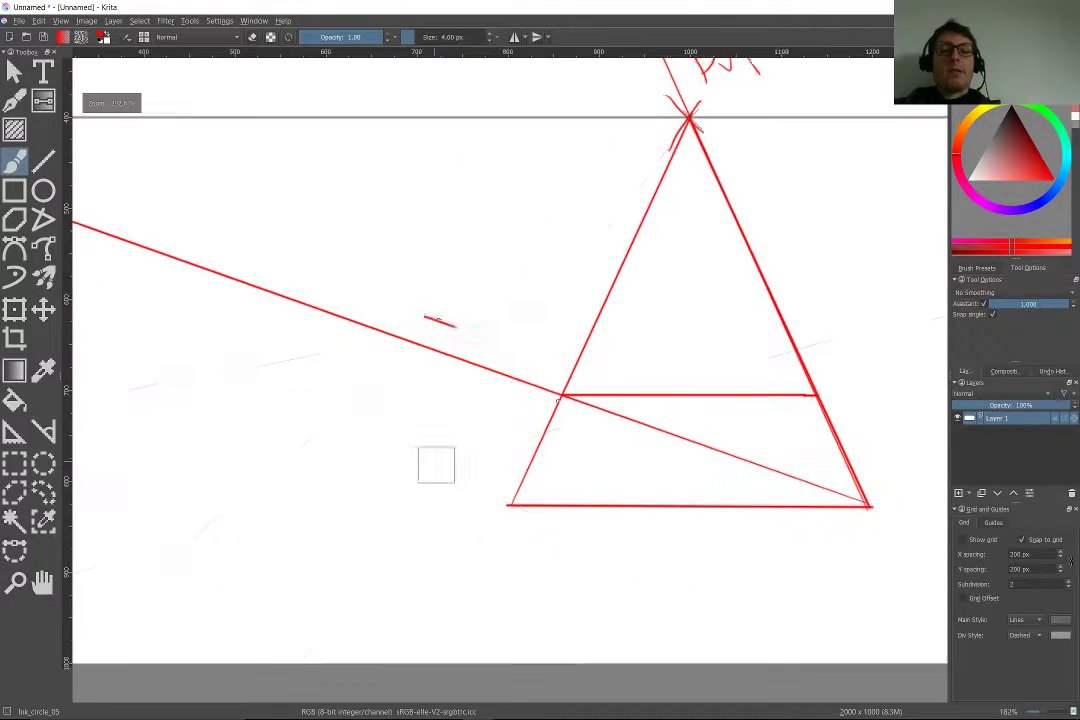
scroll(755, 445, "up", 2)
scroll(283, 311, "down", 2)
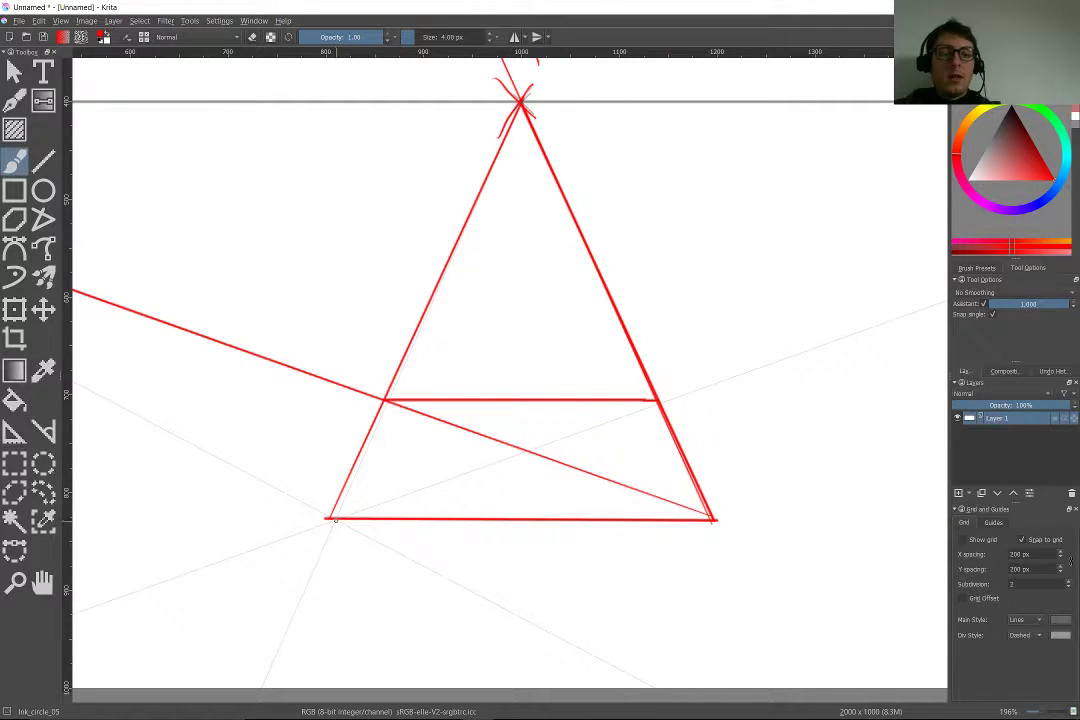
left_click_drag(330, 517, 518, 449)
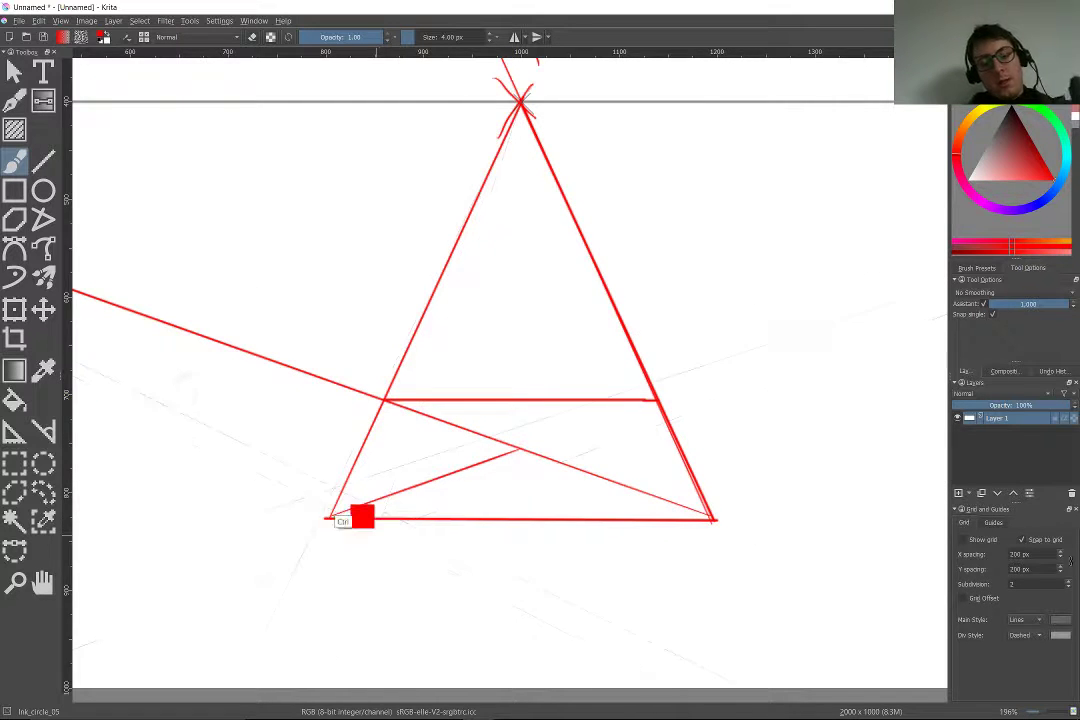
key("ctrl+z")
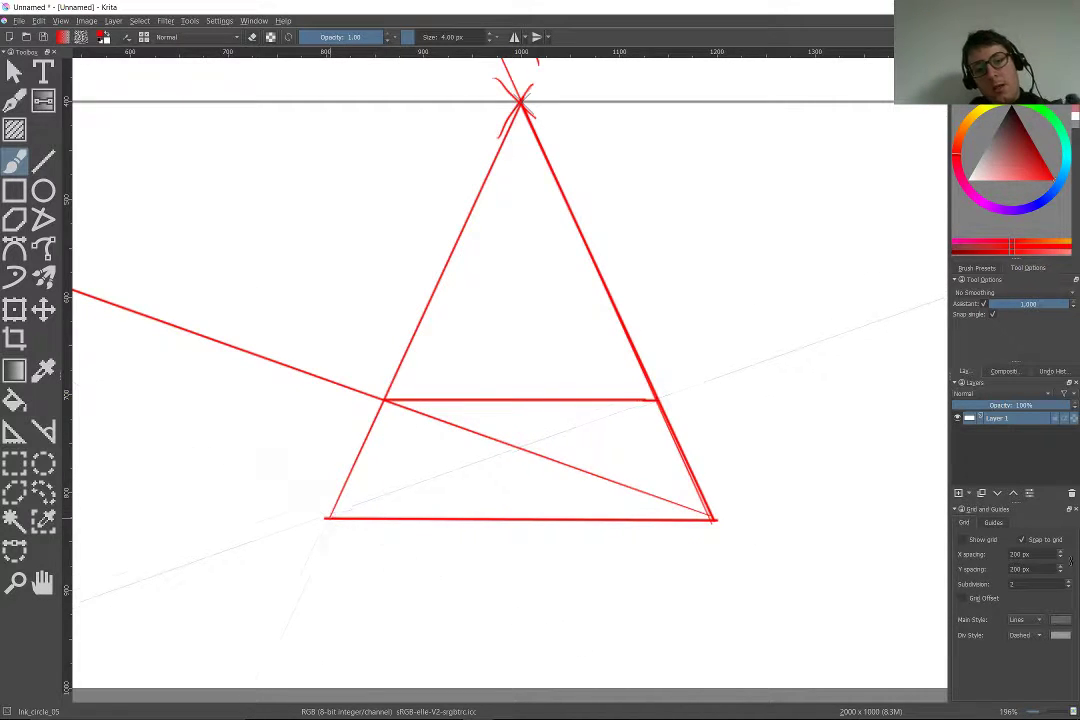
left_click_drag(330, 517, 748, 369)
left_click(747, 328)
scroll(646, 314, "down", 6)
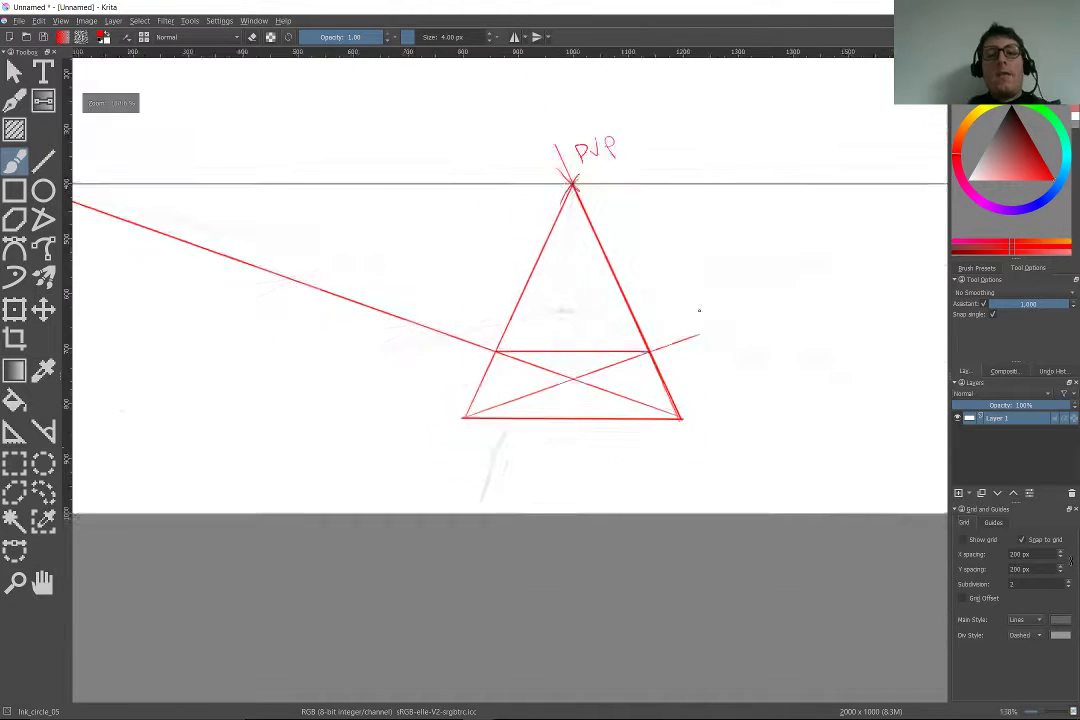
Extend the second diagonal beyond the square further toward the right DVP
key("plus")
key("plus")
key("plus")
key("plus")
key("plus")
key("plus")
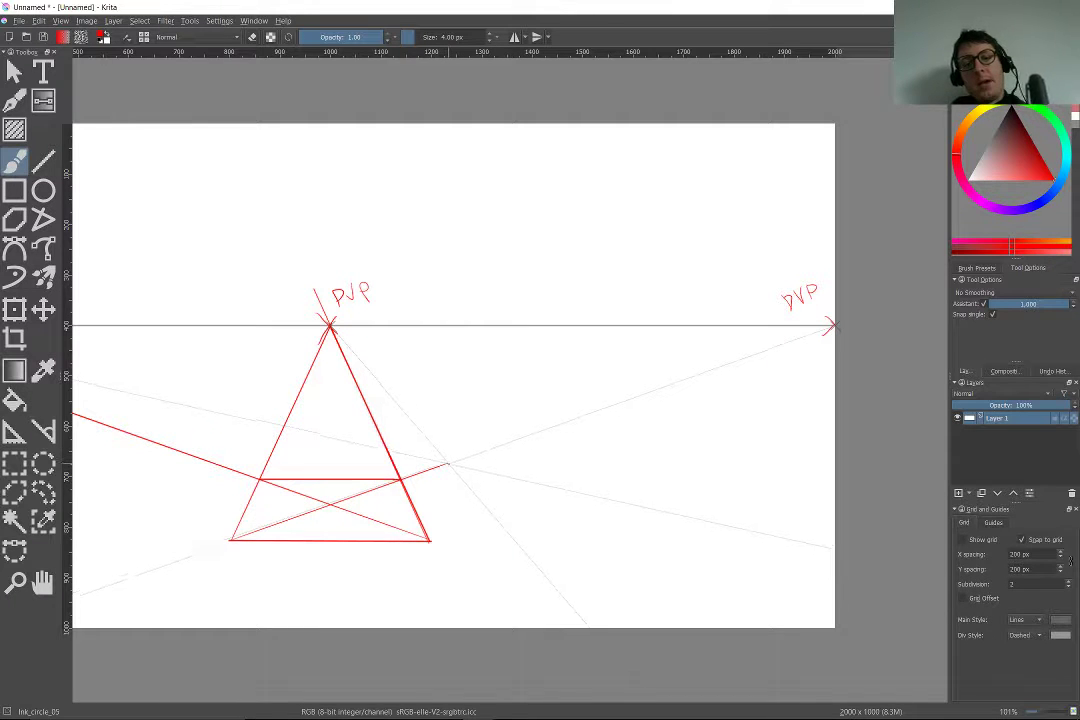
left_click_drag(447, 462, 690, 372)
Draw a centre line toward PVP from the base through the crossing of the diagonals to the square's back edge
key("plus")
scroll(361, 580, "up", 1)
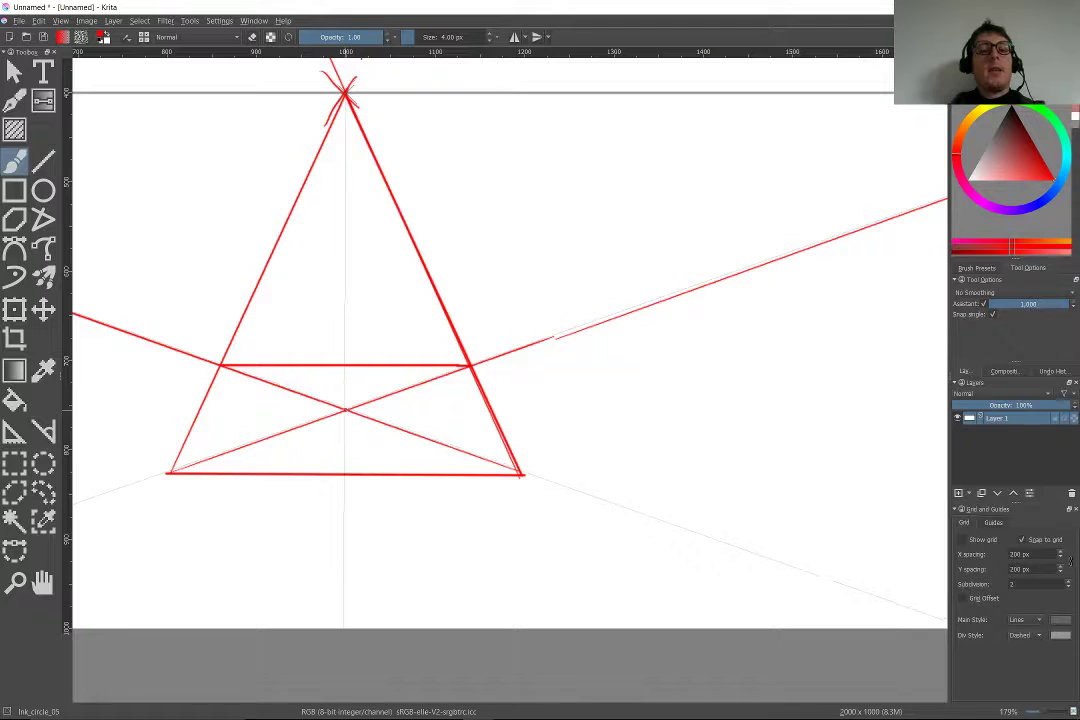
left_click_drag(345, 472, 345, 366)
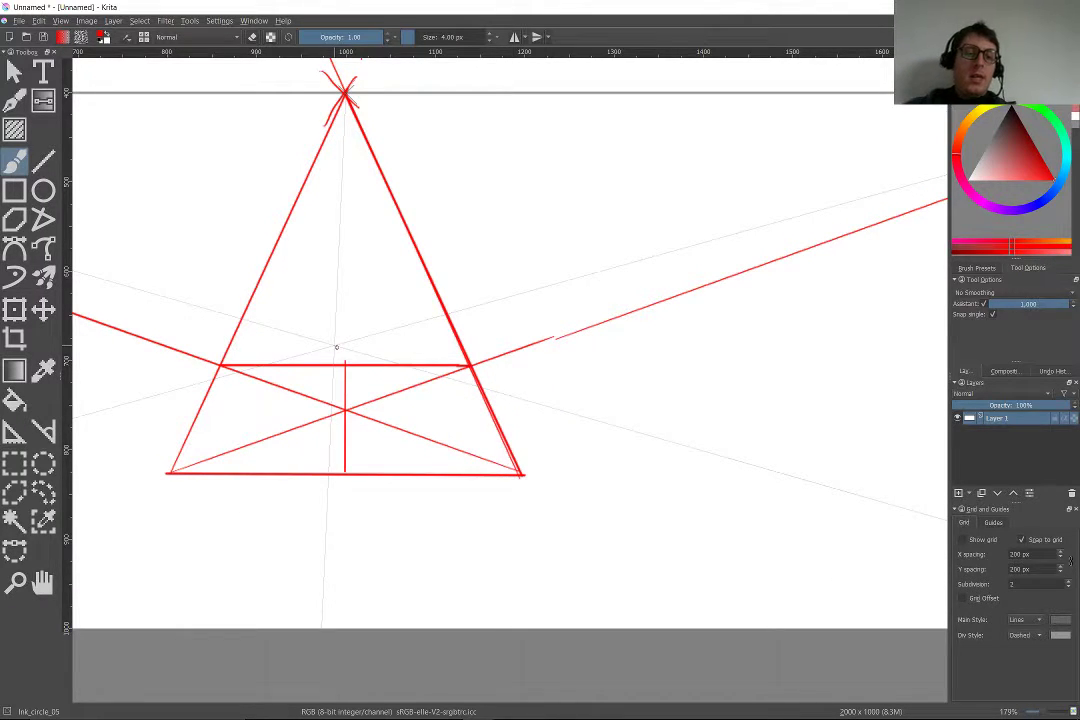
With the Line tool, draw a horizontal midline through the crossing of the diagonals, reaching the square's left and right sides
key("v")
left_click_drag(460, 365, 320, 422)
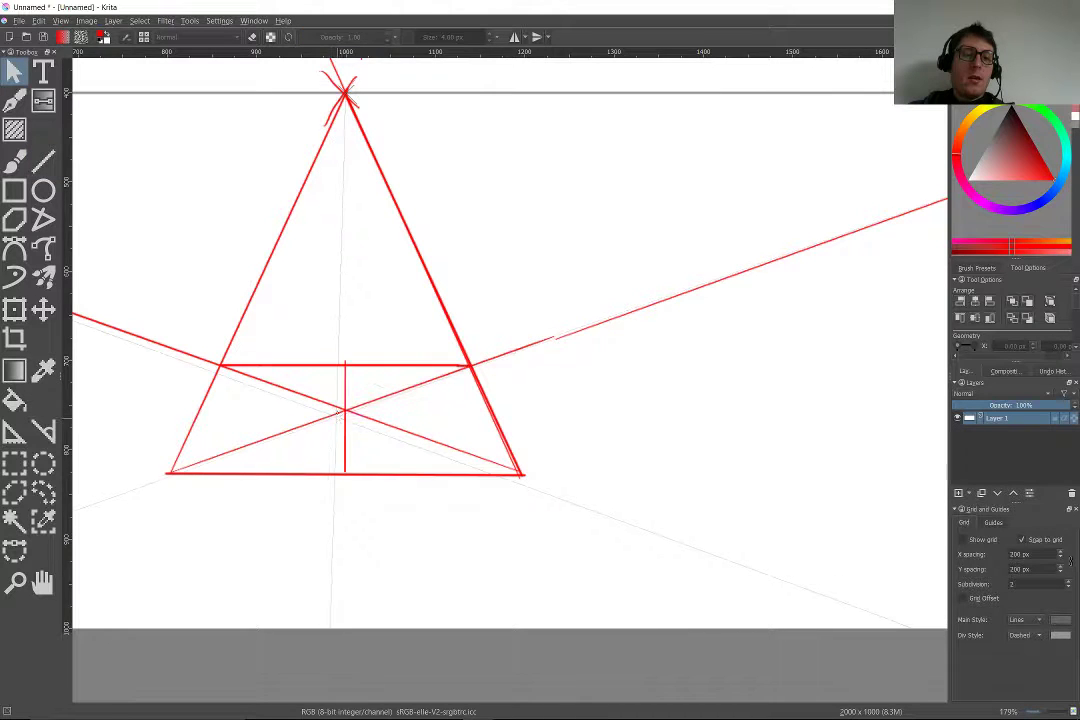
key("v")
key("ctrl+shift+r")
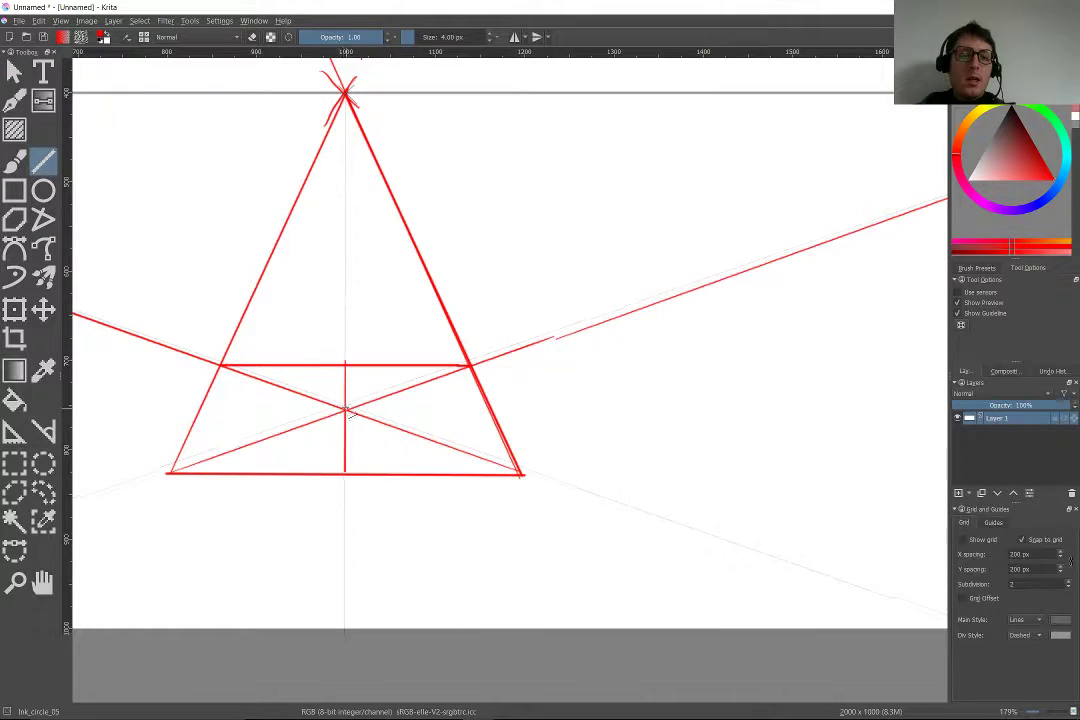
left_click_drag(346, 411, 195, 400)
key("ctrl+z")
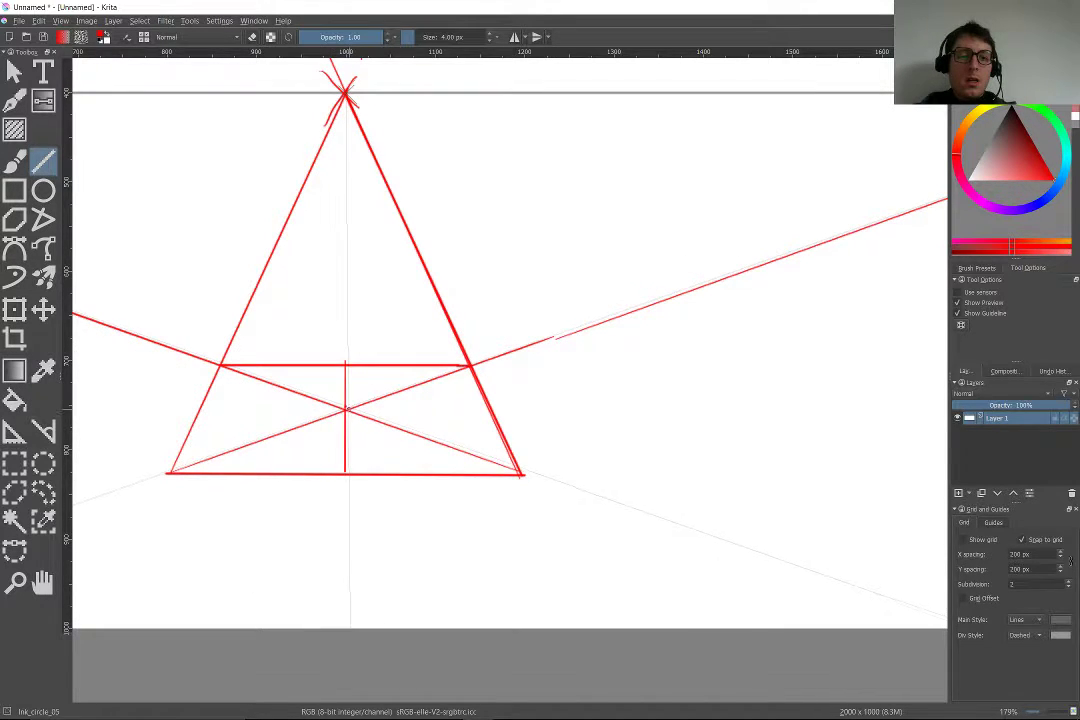
left_click_drag(345, 410, 200, 410)
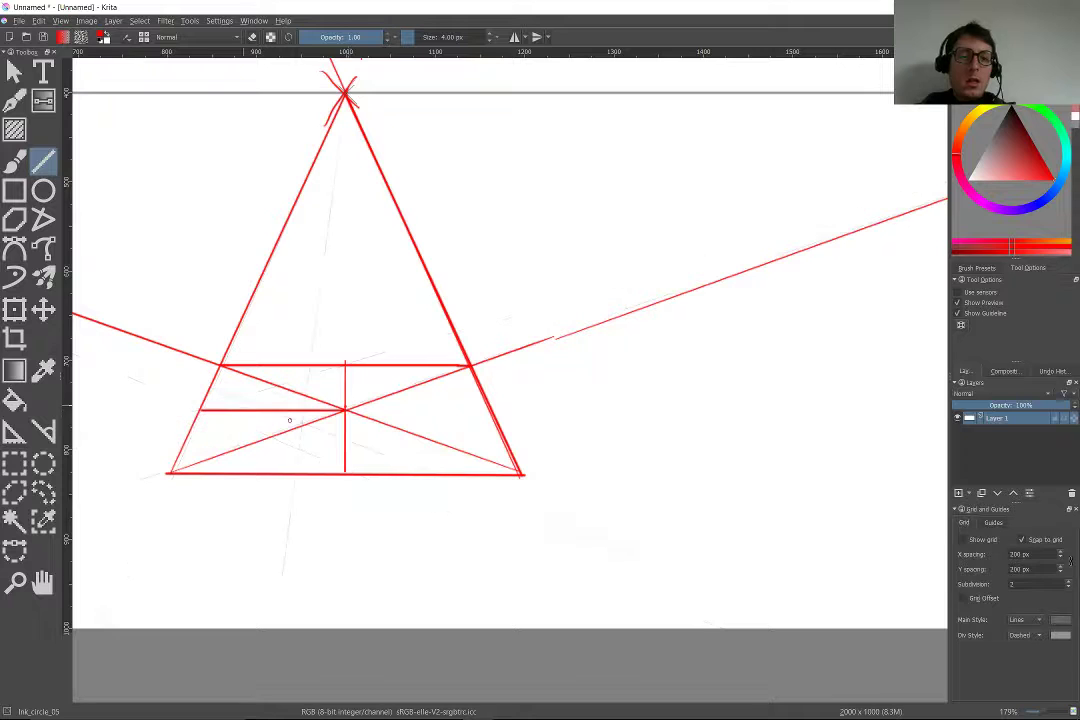
left_click_drag(345, 410, 490, 407)
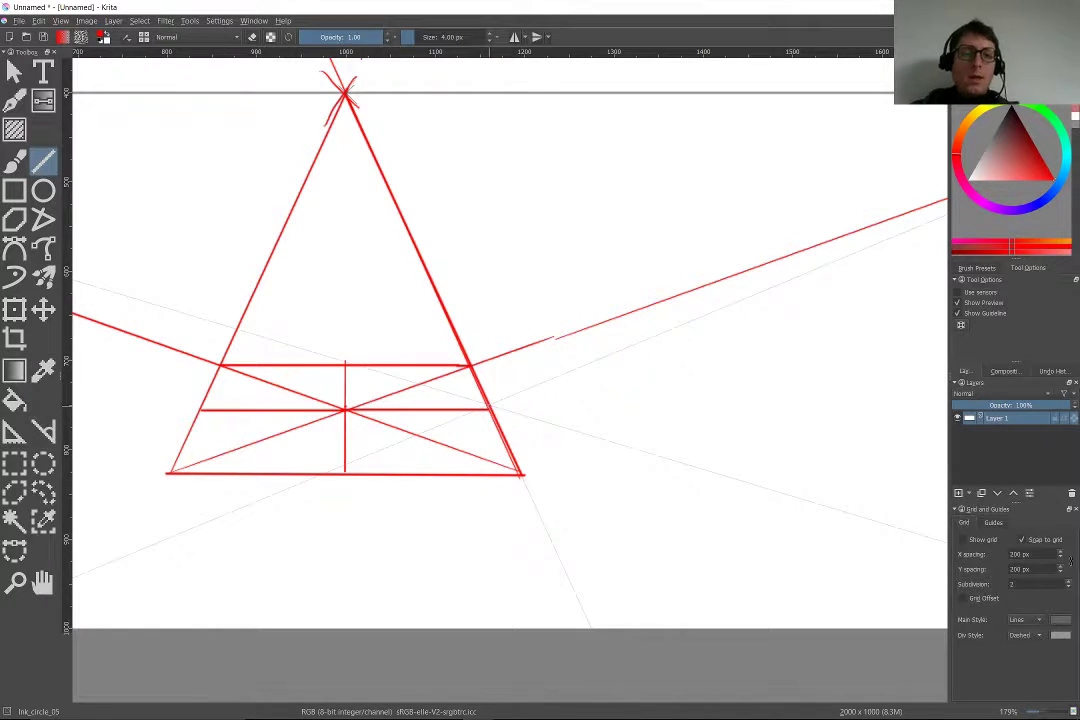
With the snapped brush, draw two receding lines to PVP from the lower area to the right of the square
scroll(490, 407, "down", 4)
scroll(322, 441, "down", 1)
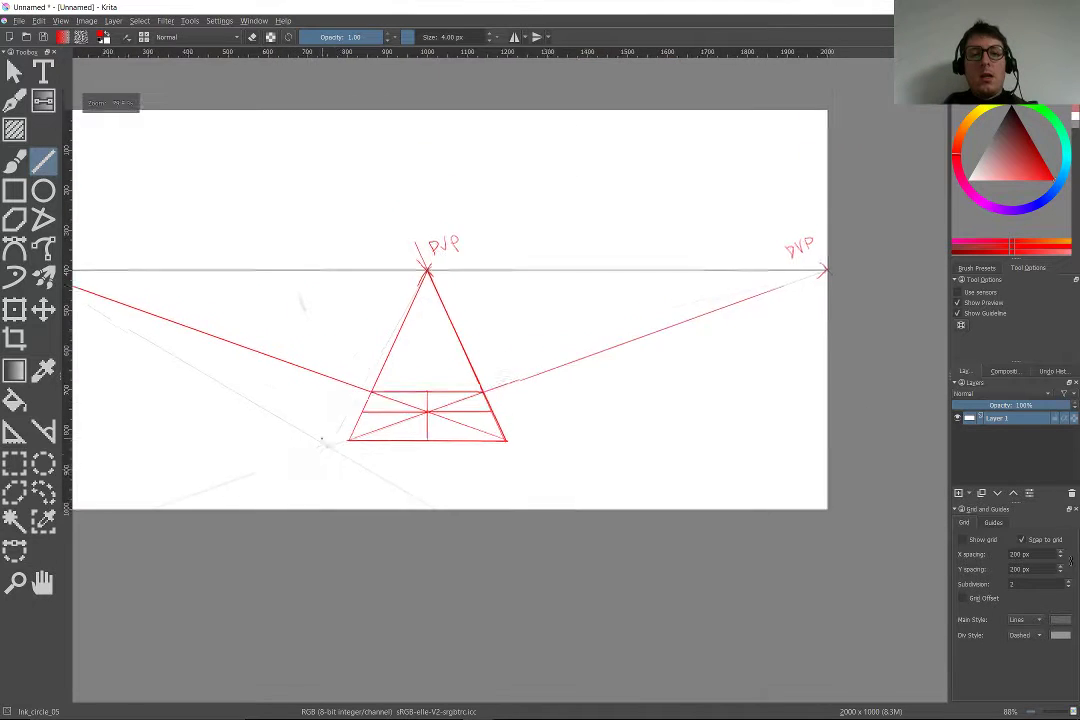
scroll(322, 440, "down", 1)
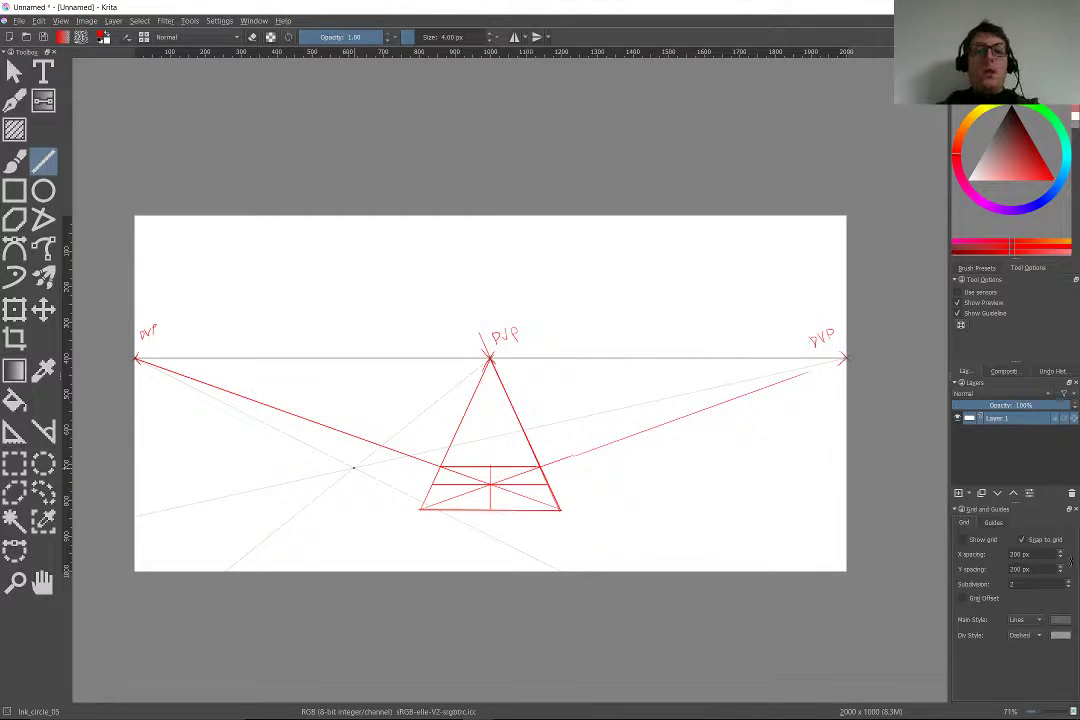
scroll(353, 467, "up", 4)
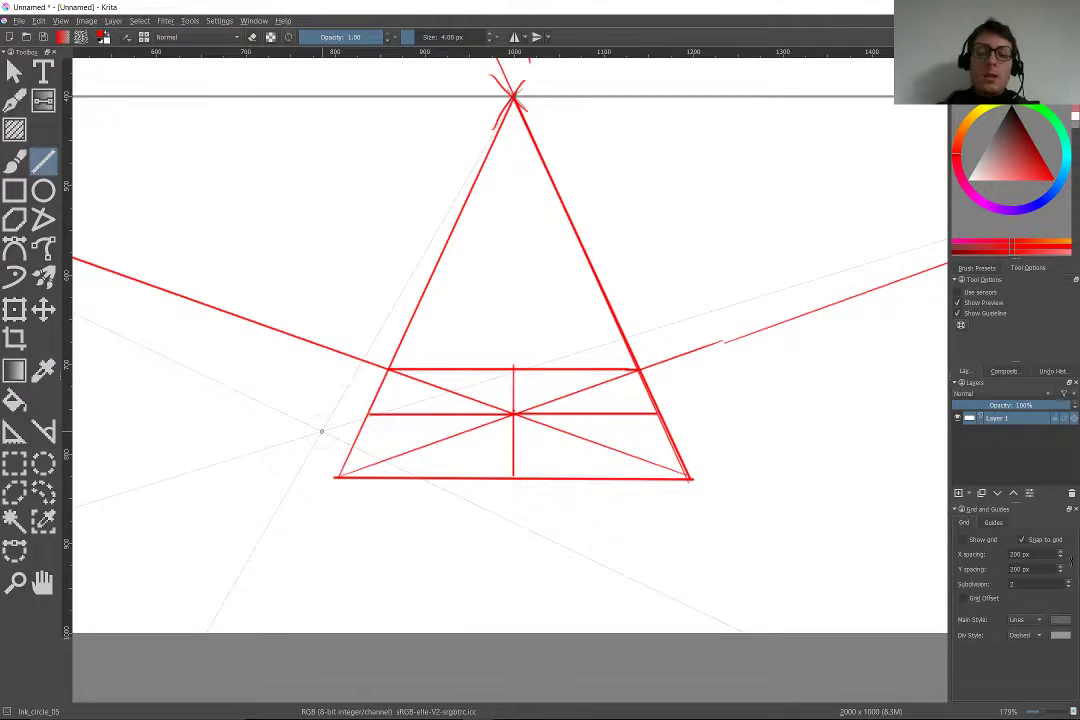
key("b")
scroll(505, 351, "up", 2)
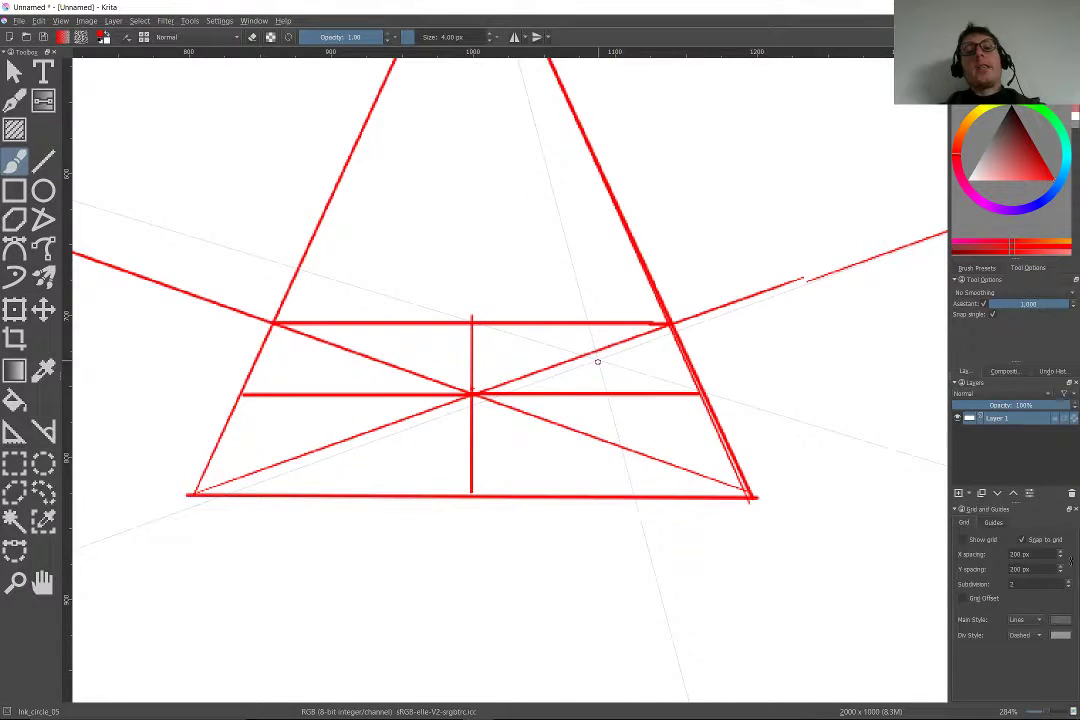
scroll(597, 361, "down", 3)
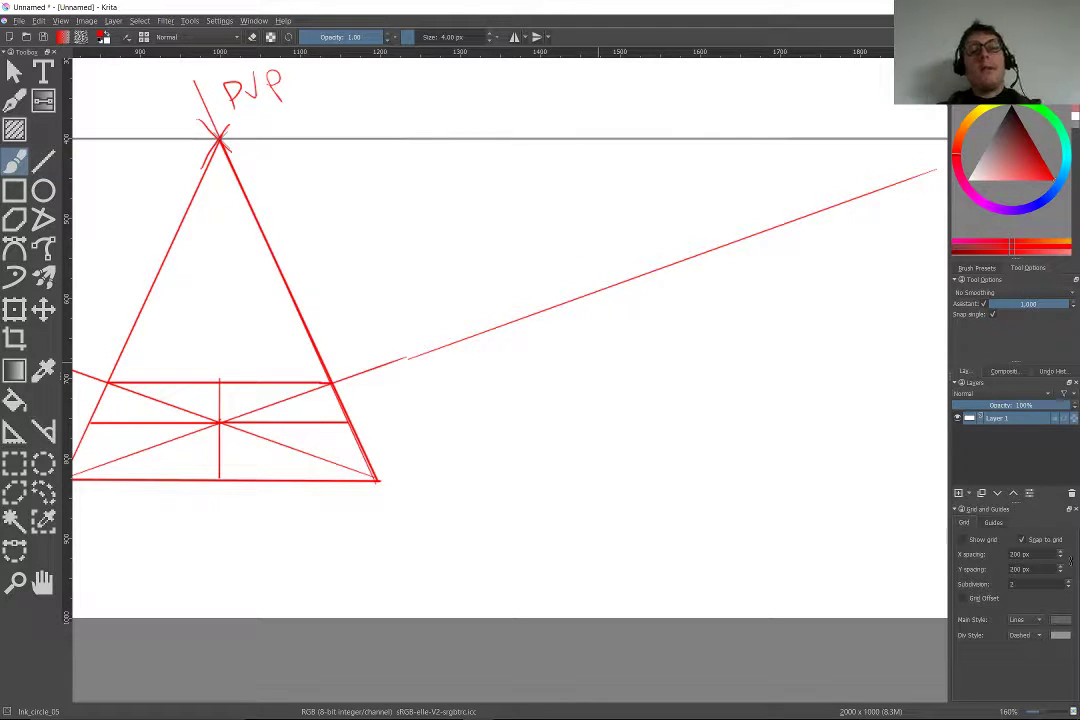
left_click(14, 160)
left_click_drag(620, 498, 222, 142)
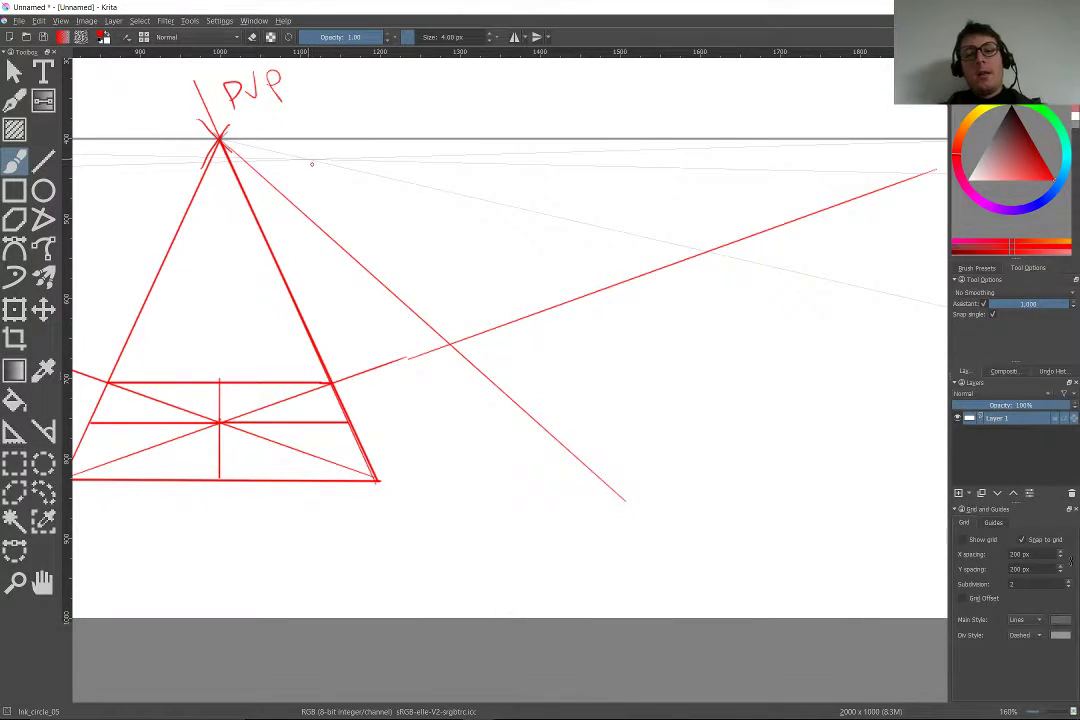
left_click_drag(907, 505, 948, 375)
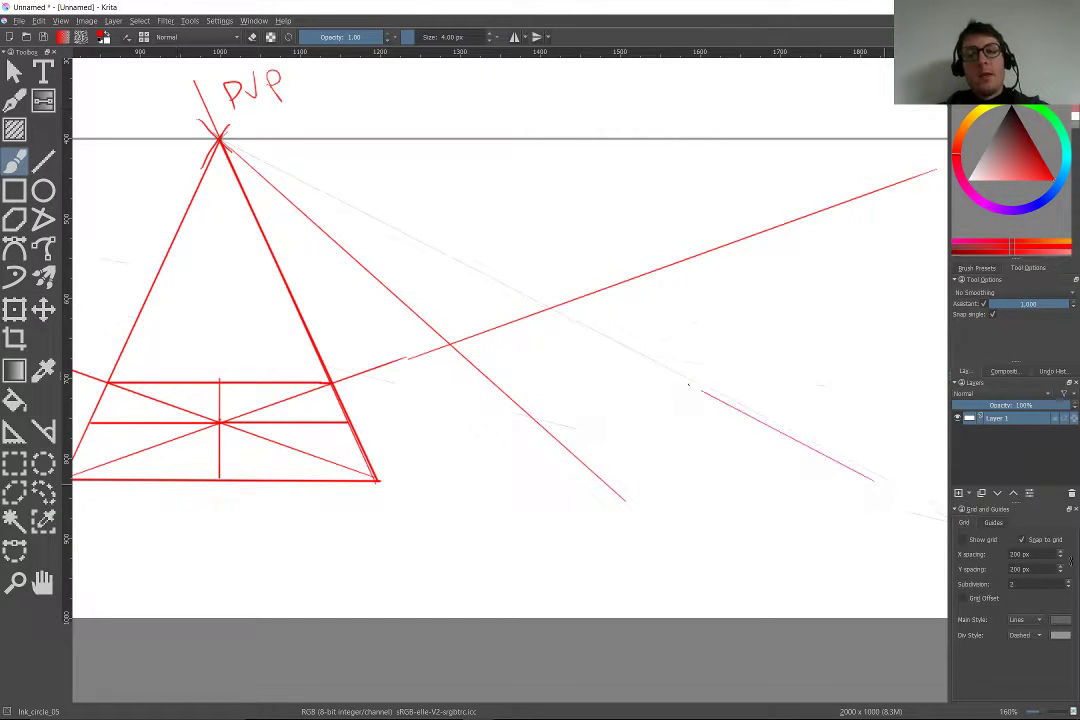
left_click_drag(688, 384, 241, 132)
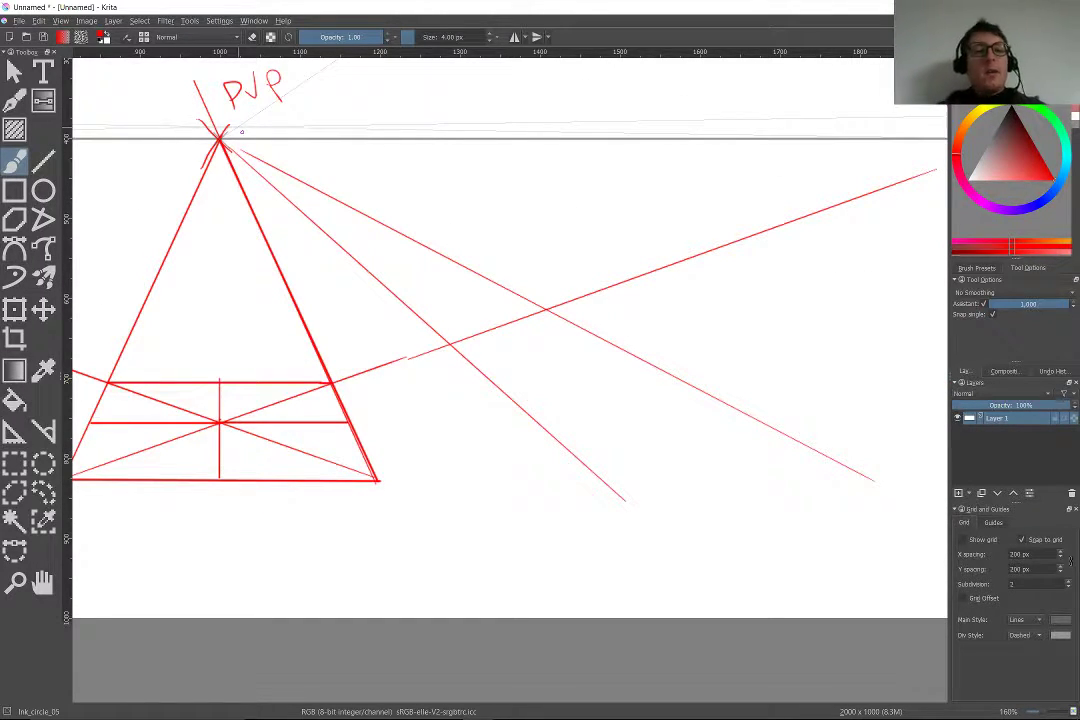
With the Line tool, draw two horizontal lines across the new receding lines, at heights of about 810 px and 550 px
left_click(43, 160)
left_click_drag(880, 458, 492, 454)
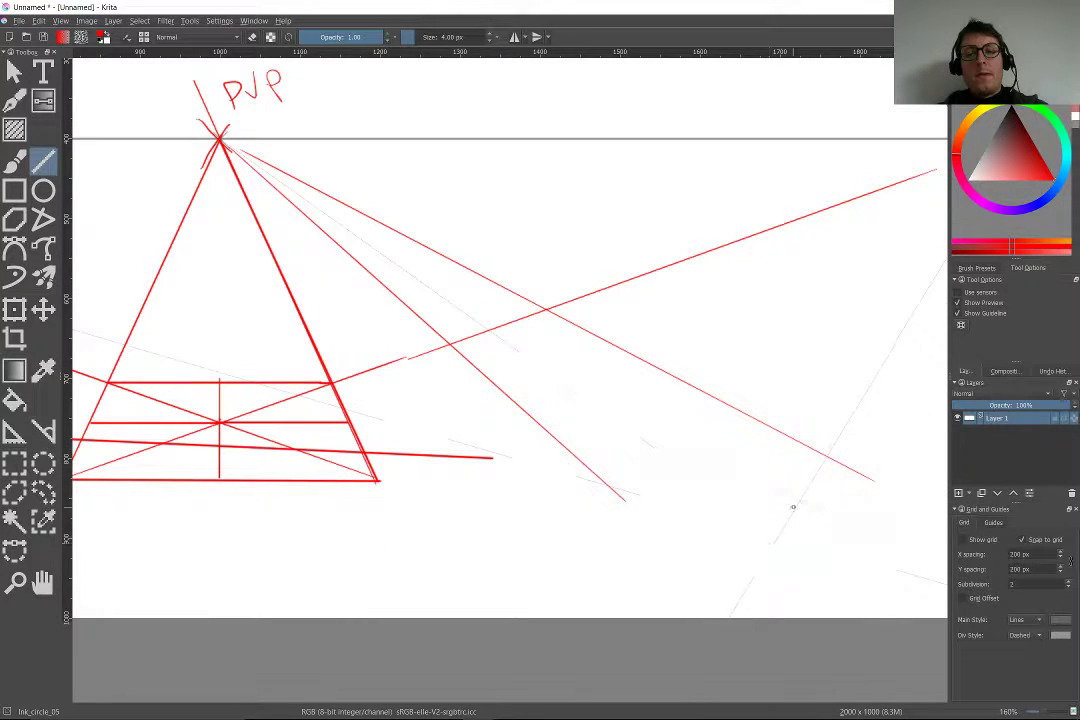
mouse_move(892, 467)
left_mouse_down()
mouse_move(494, 465)
mouse_move(537, 467)
left_mouse_up()
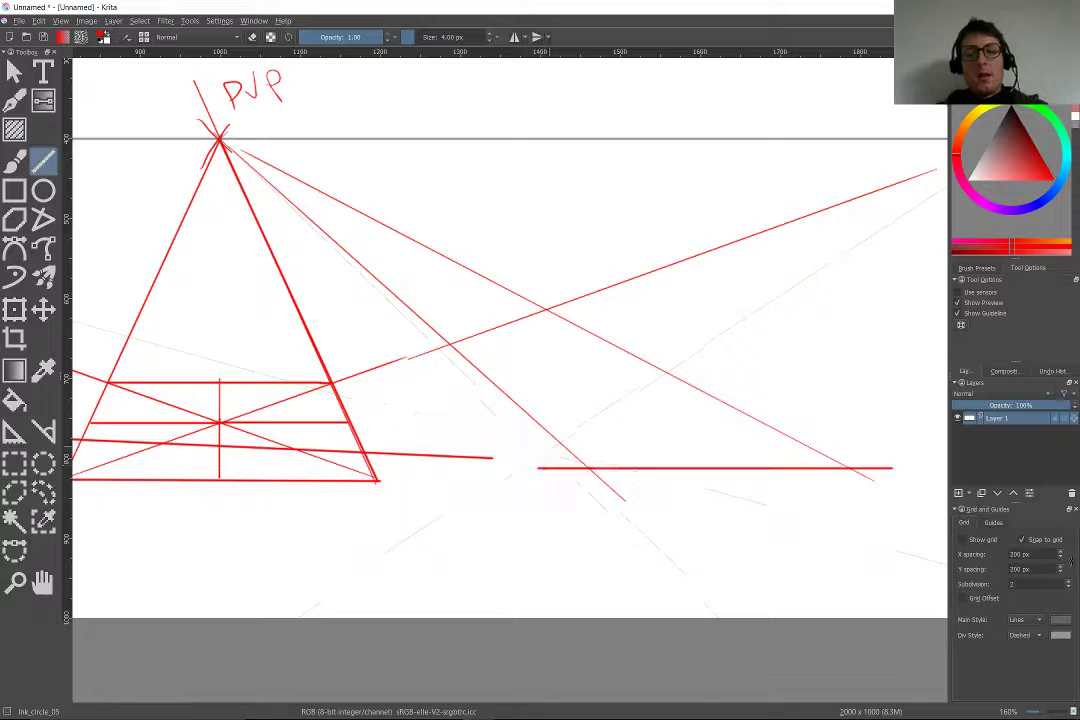
left_click_drag(519, 261, 303, 258)
Sketch an unsnapped freehand upright rectangle with both diagonals in the empty area above the horizon, at about 1400 px across
scroll(514, 310, "up", 3)
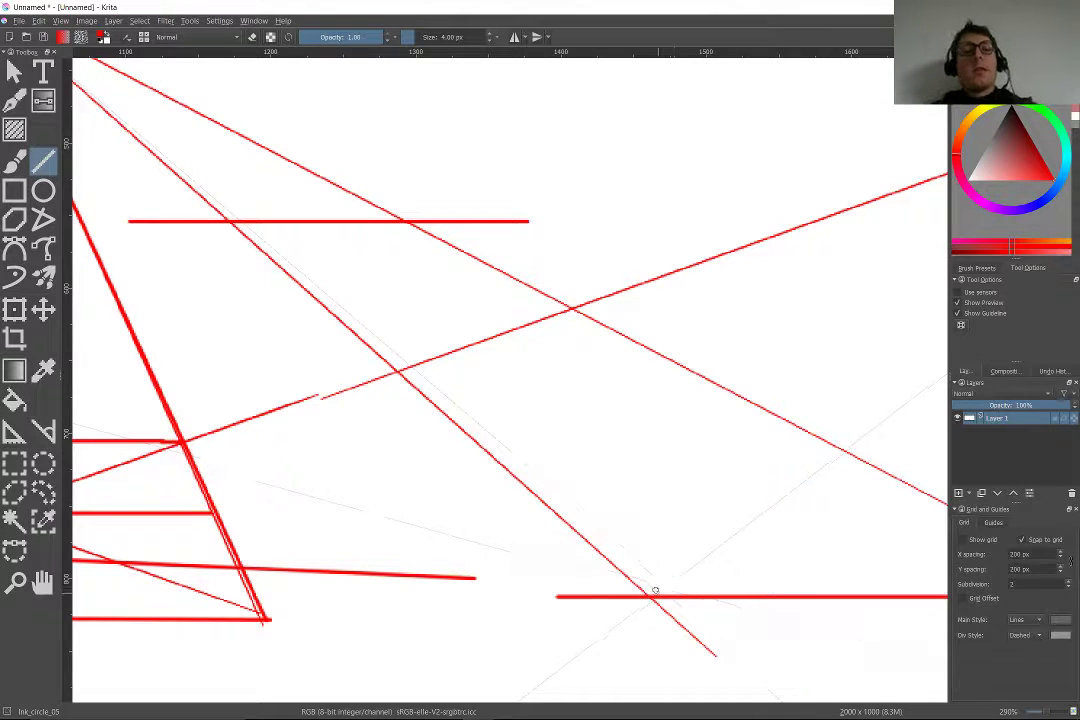
key("b")
scroll(453, 465, "up", 5)
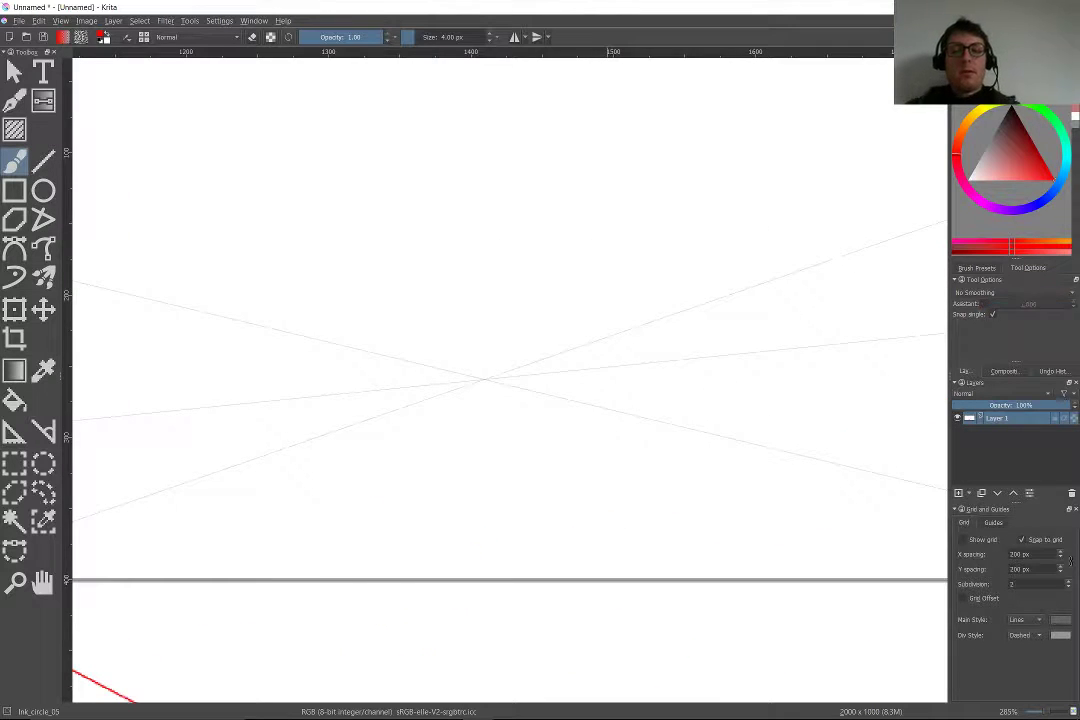
mouse_move(569, 155)
left_mouse_down()
mouse_move(576, 445)
mouse_move(500, 458)
mouse_move(440, 456)
mouse_move(451, 172)
left_mouse_up()
mouse_move(566, 157)
left_mouse_down()
mouse_move(436, 146)
mouse_move(528, 316)
mouse_move(568, 470)
left_mouse_up()
left_click_drag(567, 155, 437, 463)
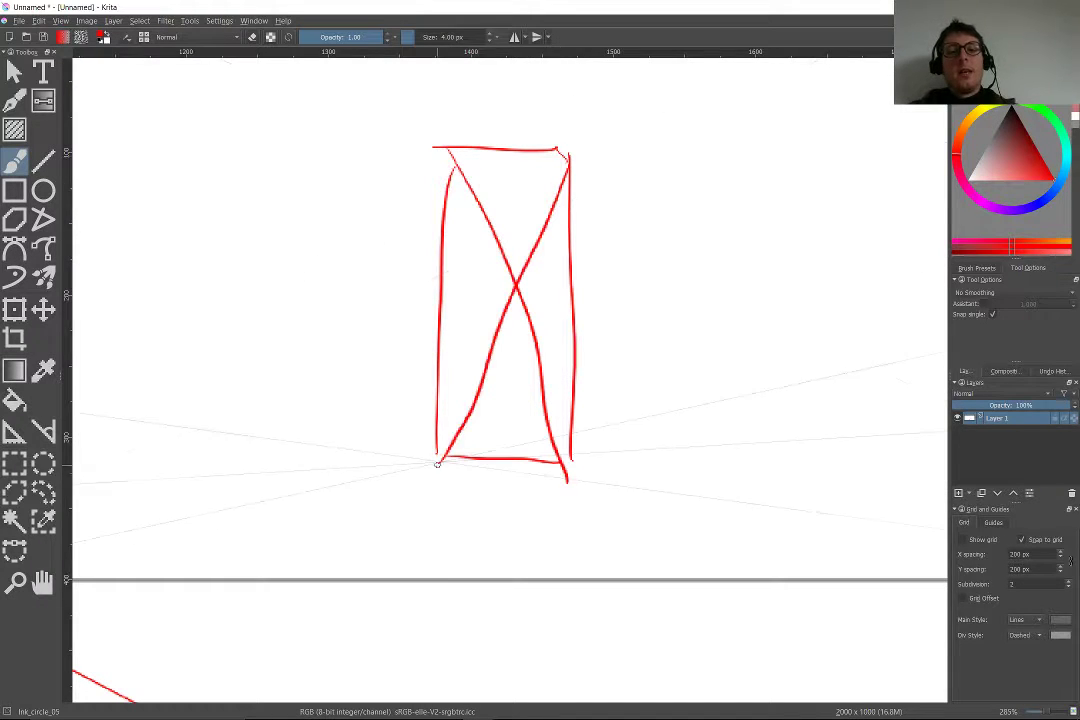
Sketch vertical and horizontal centre lines through the rectangle's diagonal crossing, and mark its two lower corners with short corner strokes
left_click_drag(519, 122, 490, 573)
mouse_move(623, 282)
left_mouse_down()
mouse_move(538, 279)
mouse_move(314, 283)
left_mouse_up()
mouse_move(423, 418)
left_mouse_down()
mouse_move(423, 480)
mouse_move(452, 470)
left_mouse_up()
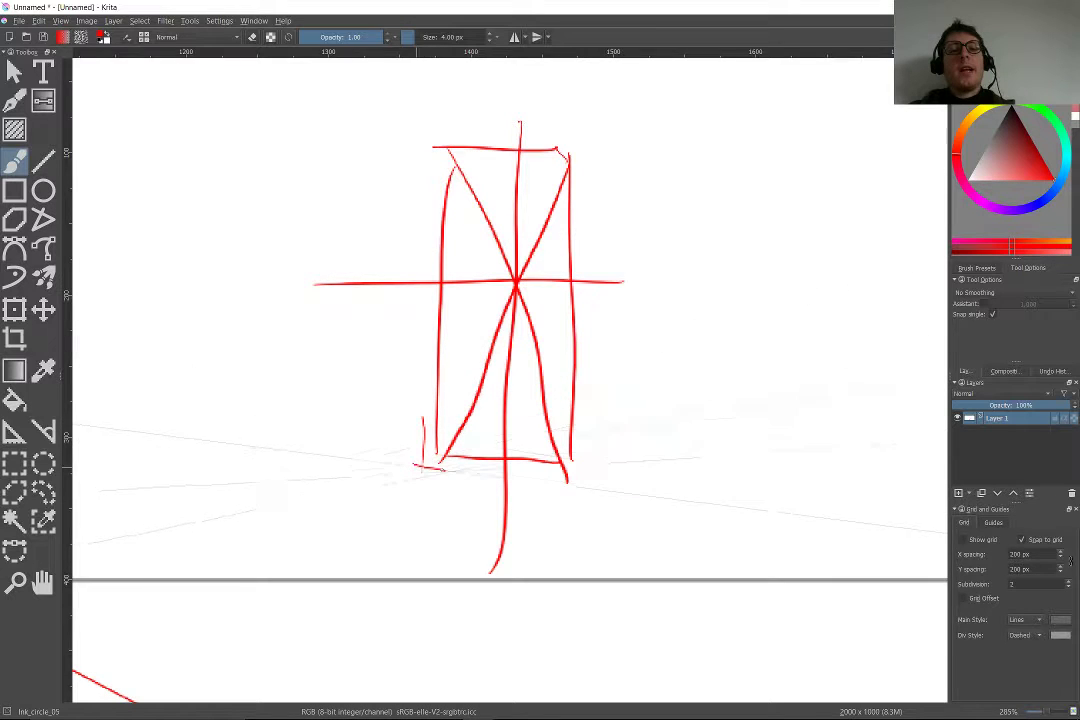
left_click_drag(587, 451, 545, 479)
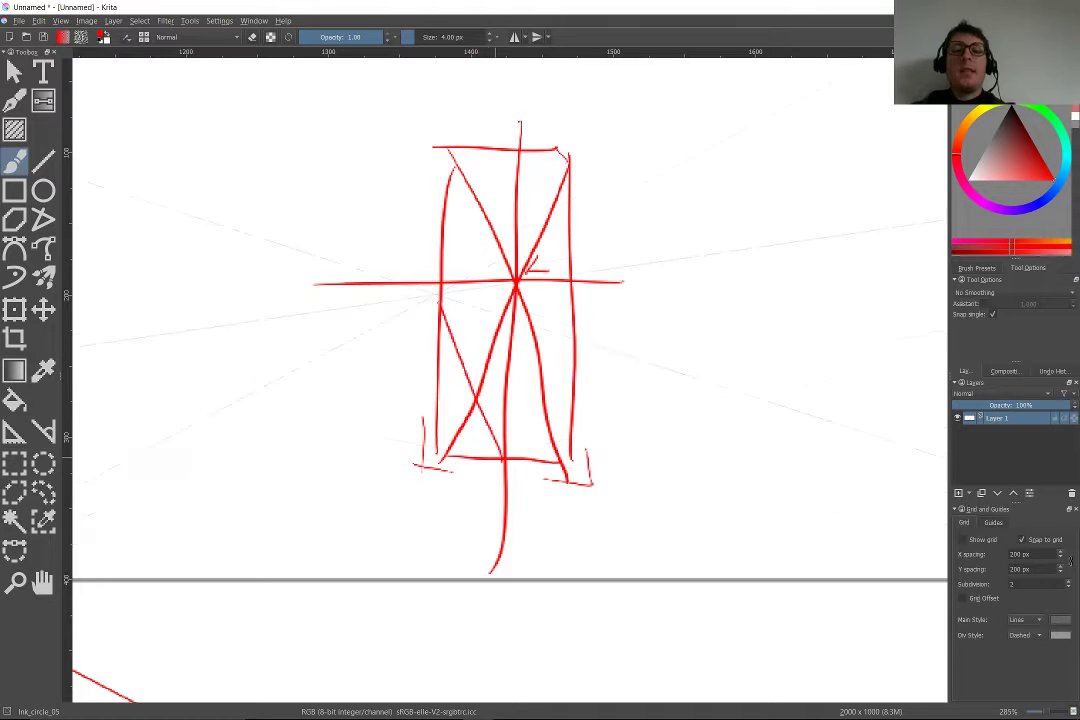
Sketch the remaining short diagonals across the upper and lower halves of the freehand rectangle
left_click_drag(536, 403, 601, 300)
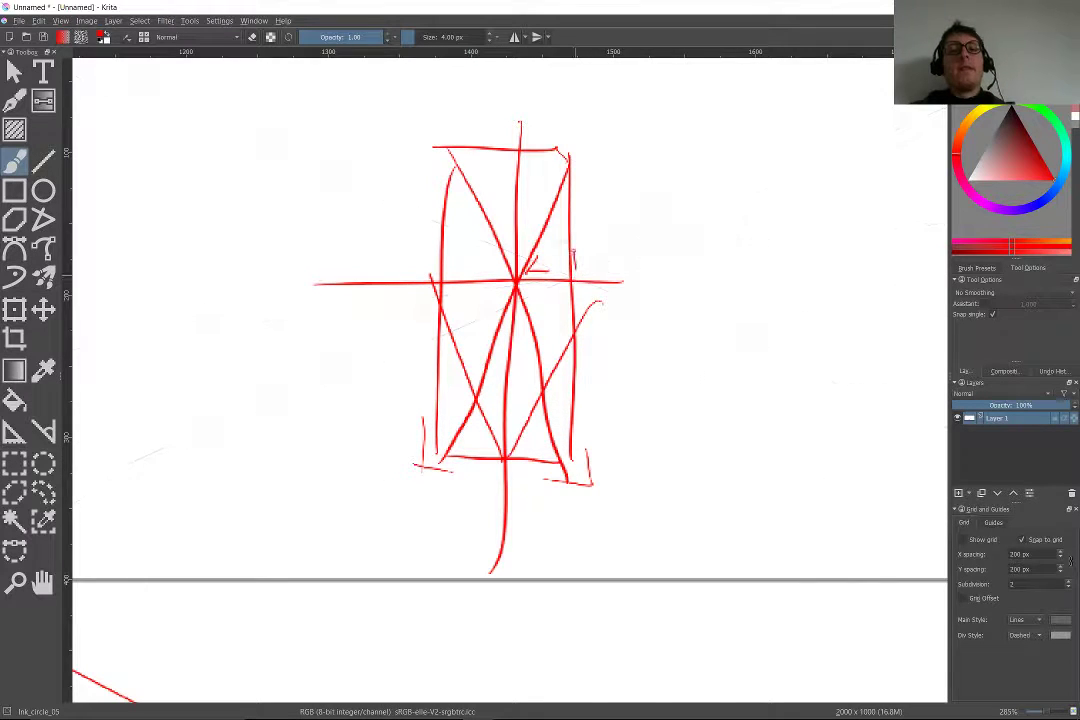
left_click_drag(494, 174, 443, 265)
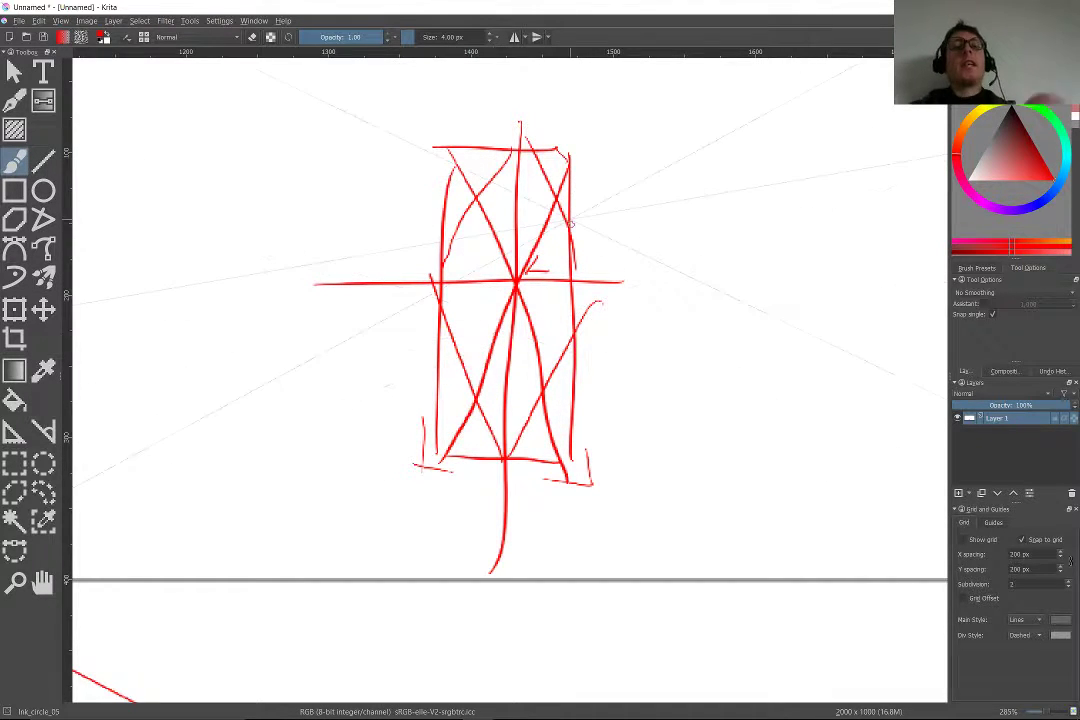
With the Line tool, draw both diagonals of the perspective rectangle to the right of the square
scroll(571, 224, "down", 5)
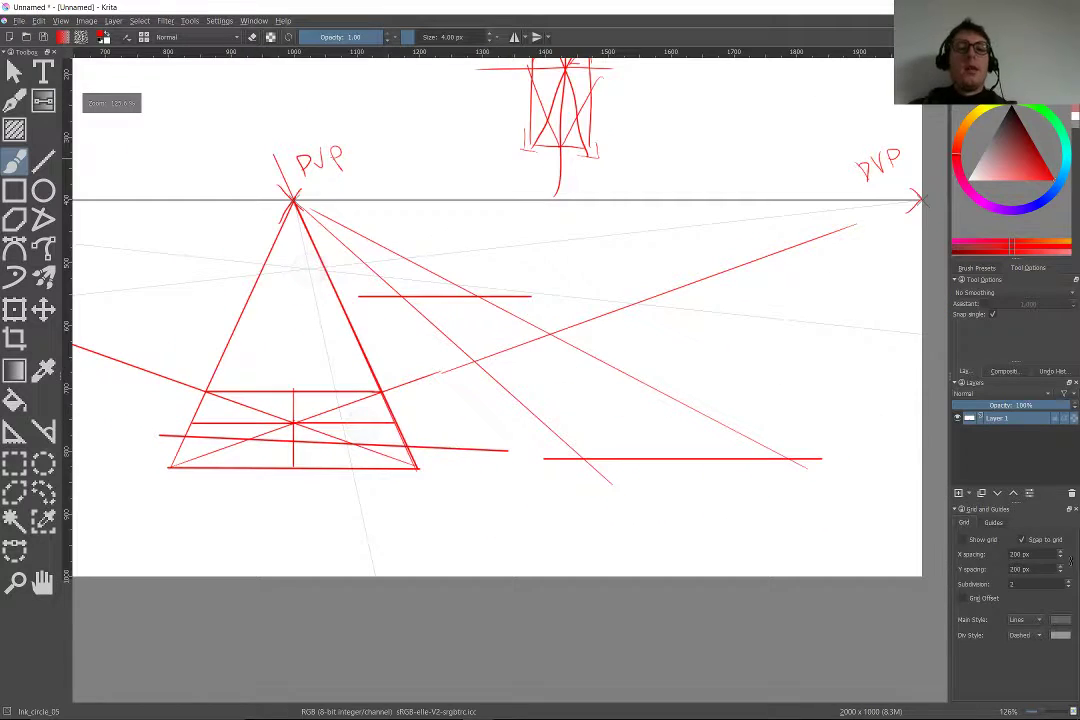
scroll(308, 268, "up", 3)
scroll(308, 268, "down", 2)
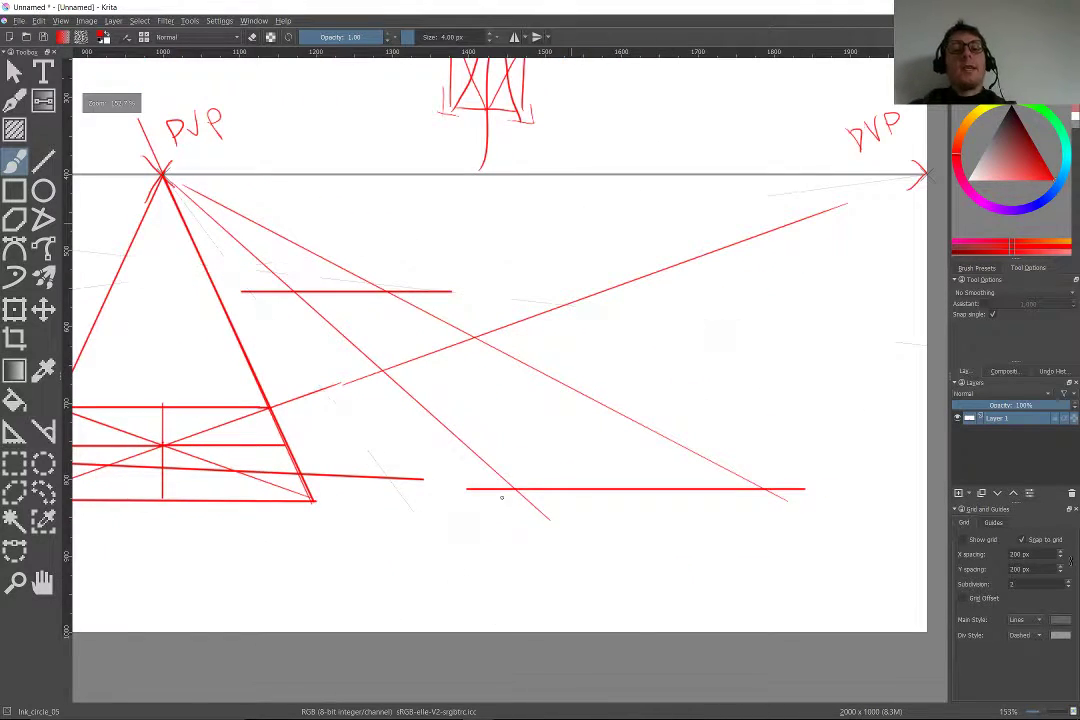
key("v")
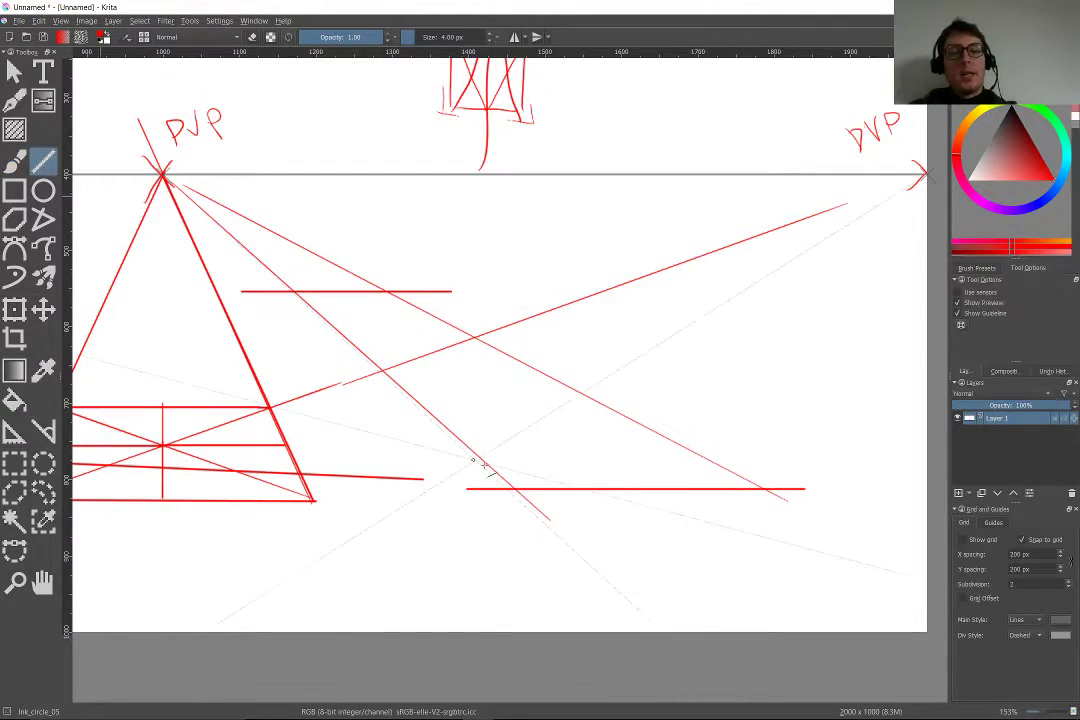
left_click_drag(516, 488, 388, 292)
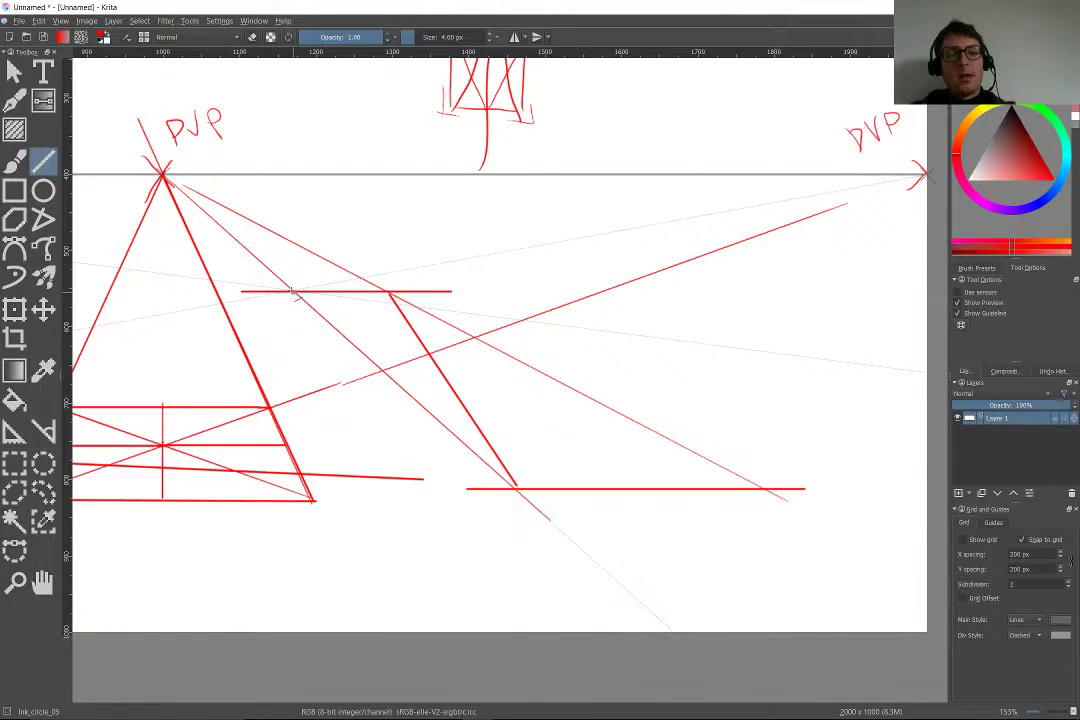
left_click_drag(295, 293, 770, 492)
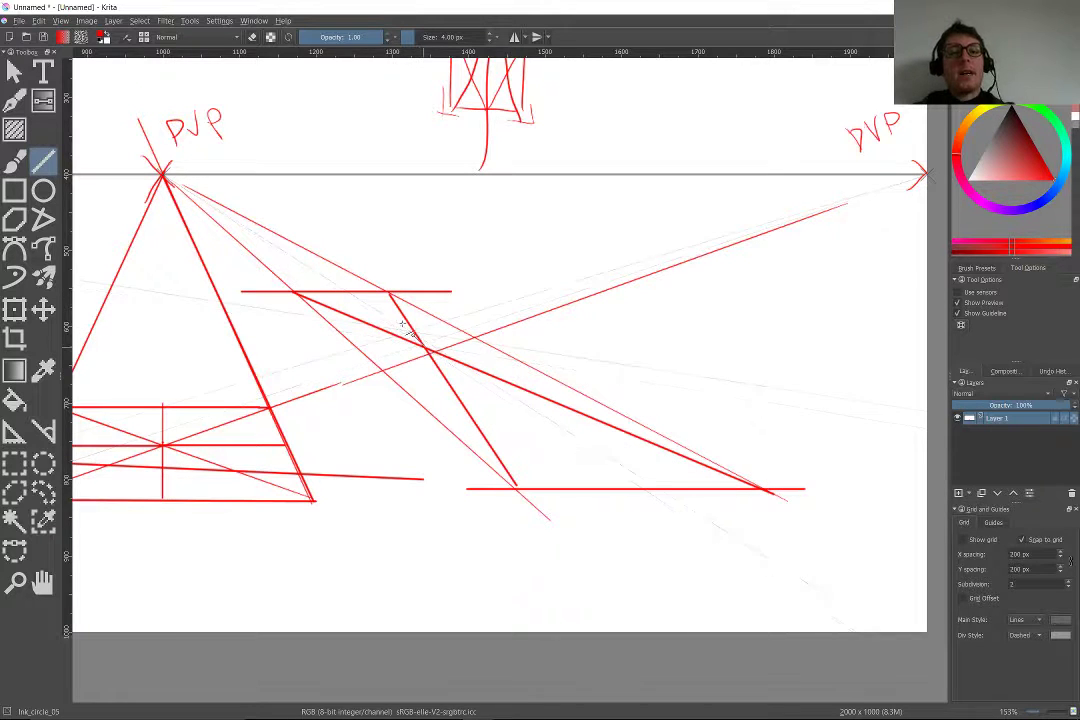
Draw a receding centre line from PVP through the perspective rectangle's diagonal crossing to its near edge
left_click_drag(405, 327, 163, 176)
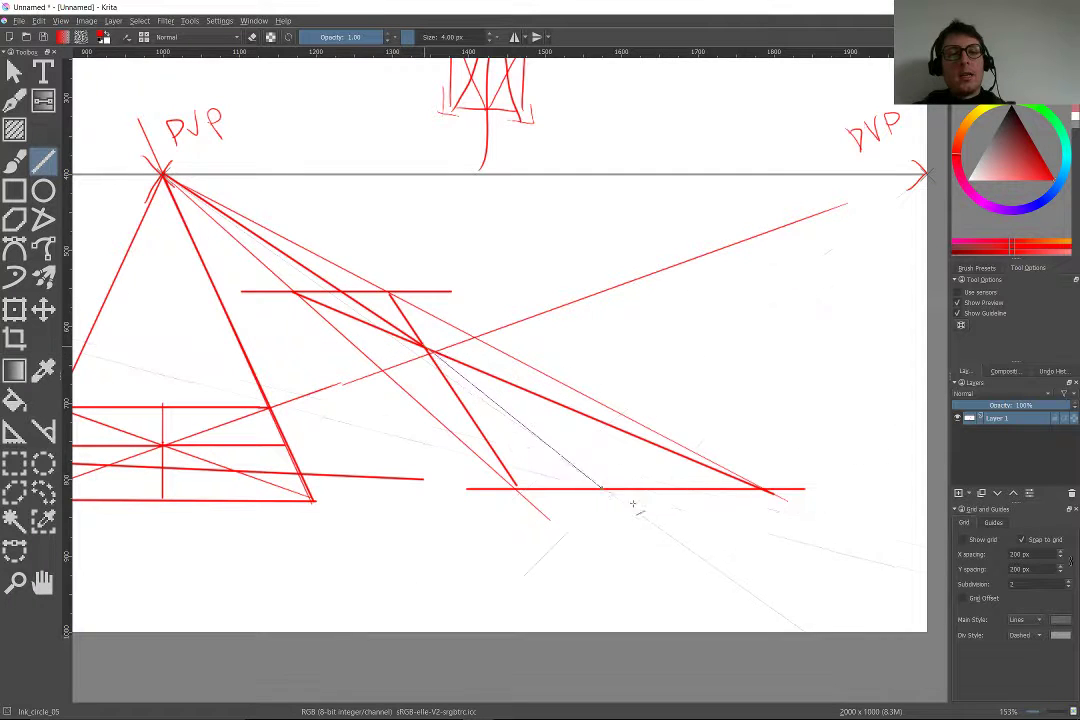
left_click_drag(632, 503, 652, 489)
key("ctrl+z")
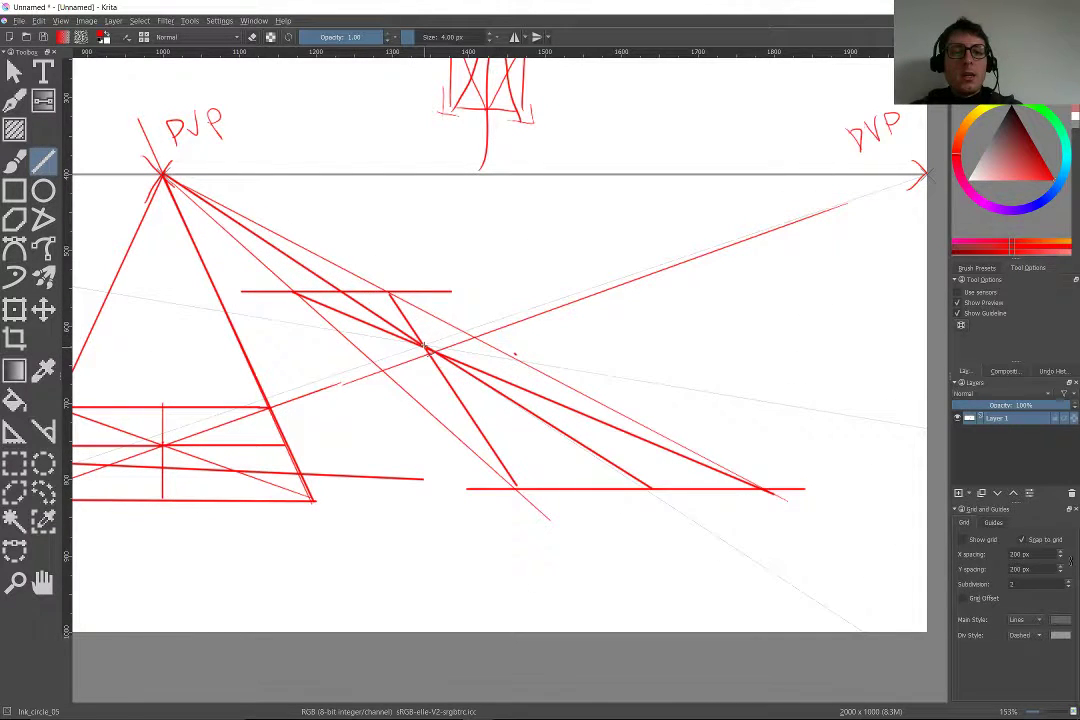
Draw a horizontal line through the diagonal crossing, extending past both receding sides, and a short slanted stroke left of the rectangle's far end
mouse_move(430, 352)
left_mouse_down()
mouse_move(357, 366)
mouse_move(337, 364)
mouse_move(337, 350)
left_mouse_up()
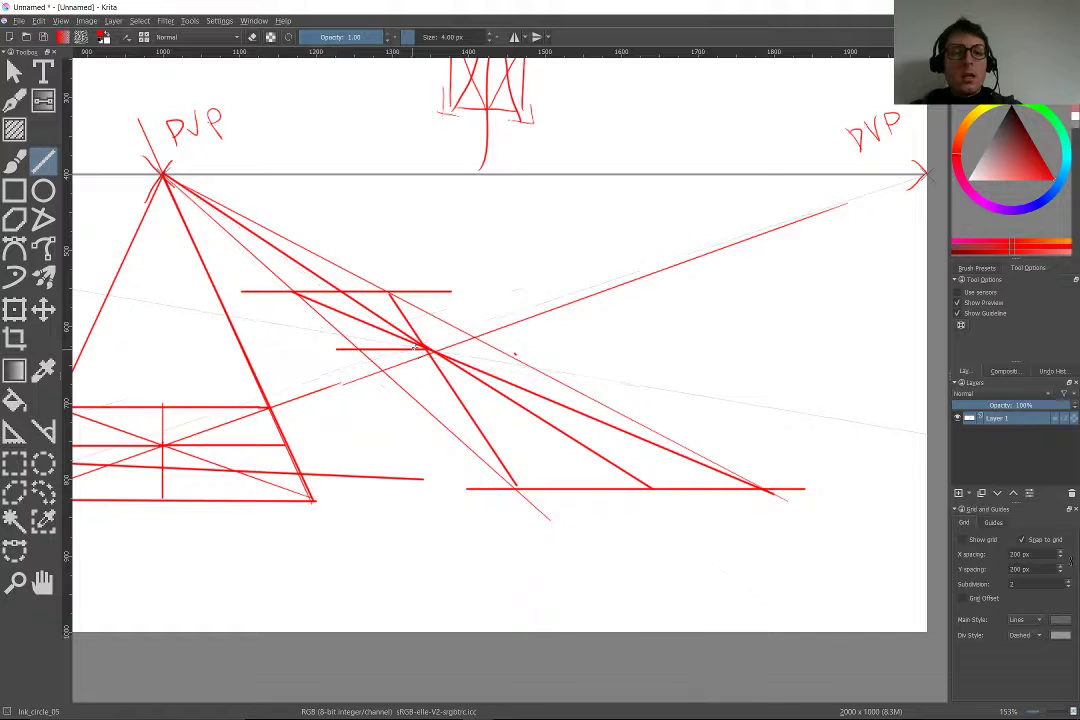
left_click_drag(427, 349, 640, 406)
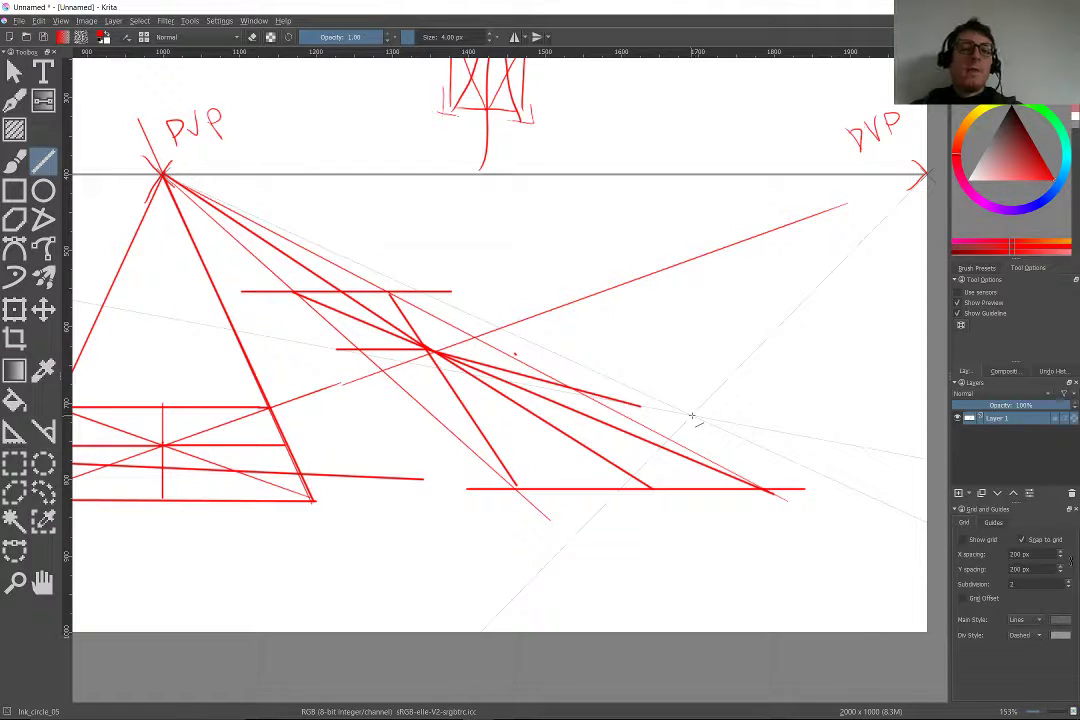
key("ctrl+z")
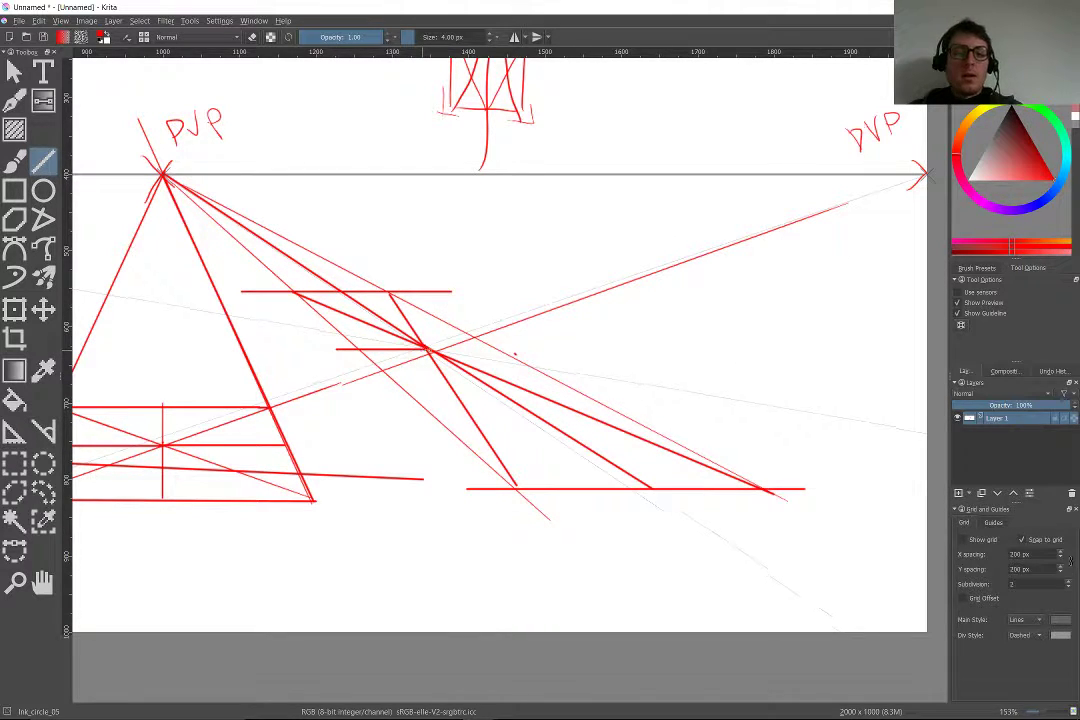
left_click_drag(487, 350, 772, 359)
left_click_drag(261, 299, 277, 338)
scroll(301, 330, "up", 5)
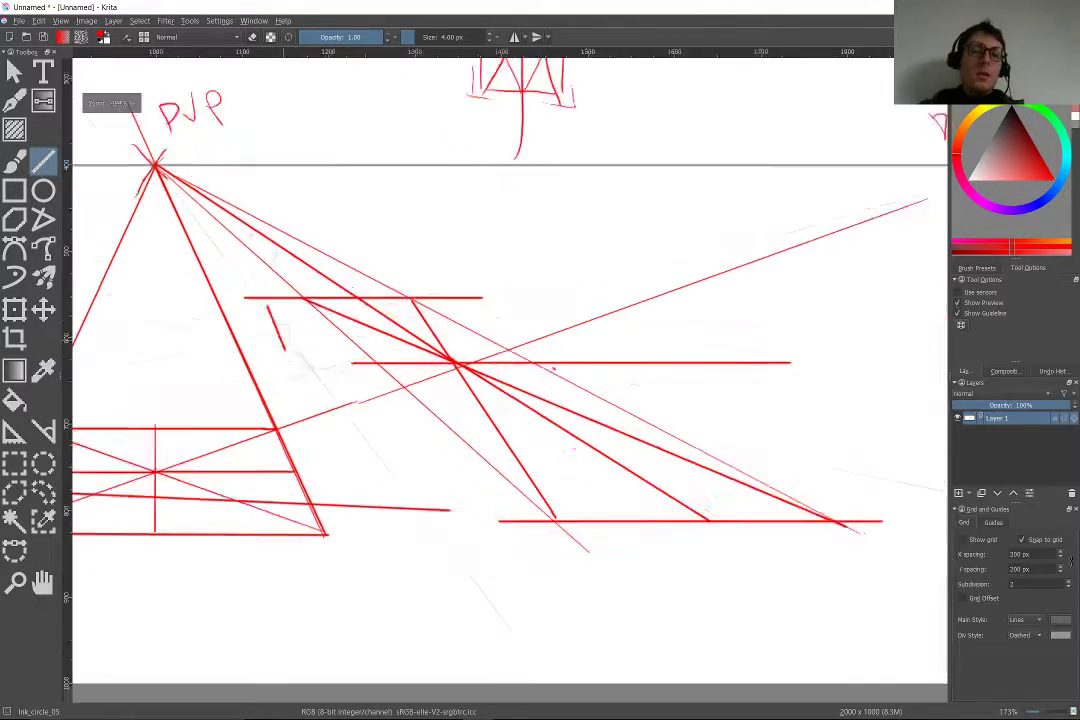
scroll(301, 330, "down", 3)
scroll(300, 330, "down", 4)
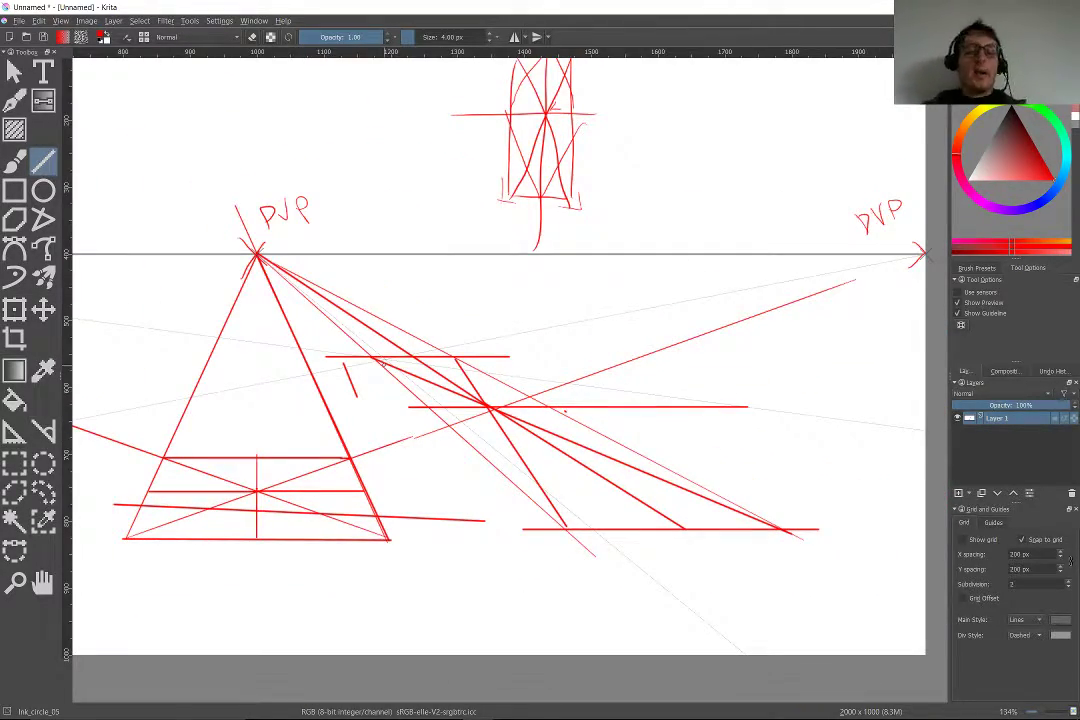
With the freehand brush, sketch a head circle at about 540 px across, 100 px down, with a sight line ending in a triangle
key("b")
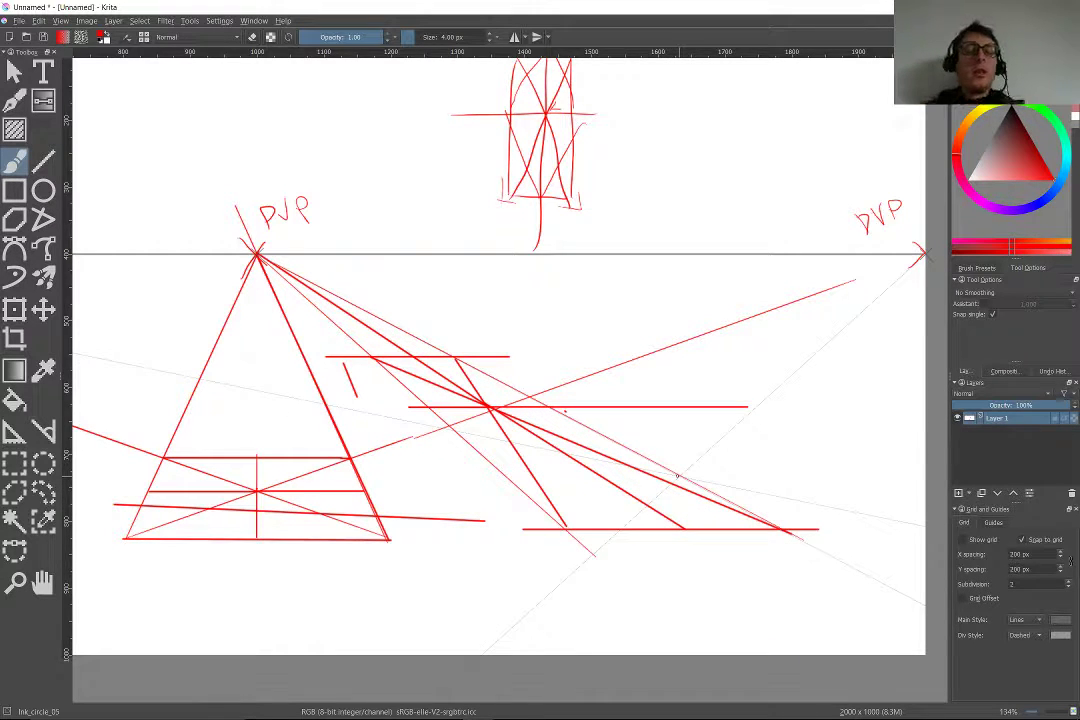
scroll(677, 476, "down", 5)
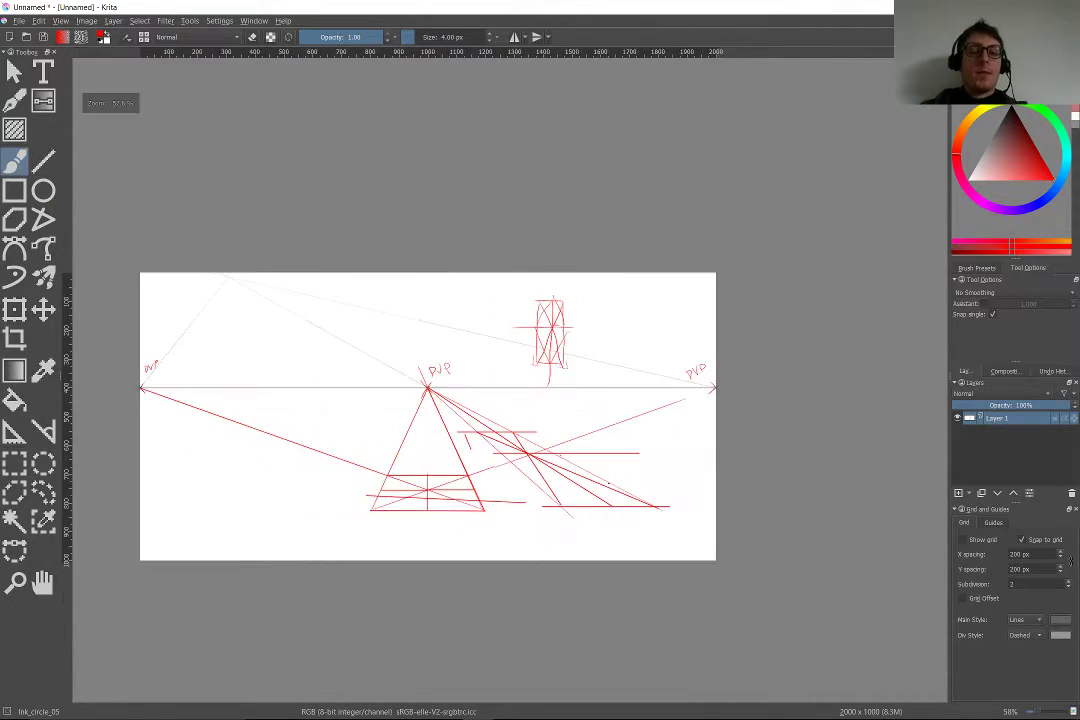
scroll(276, 368, "up", 5)
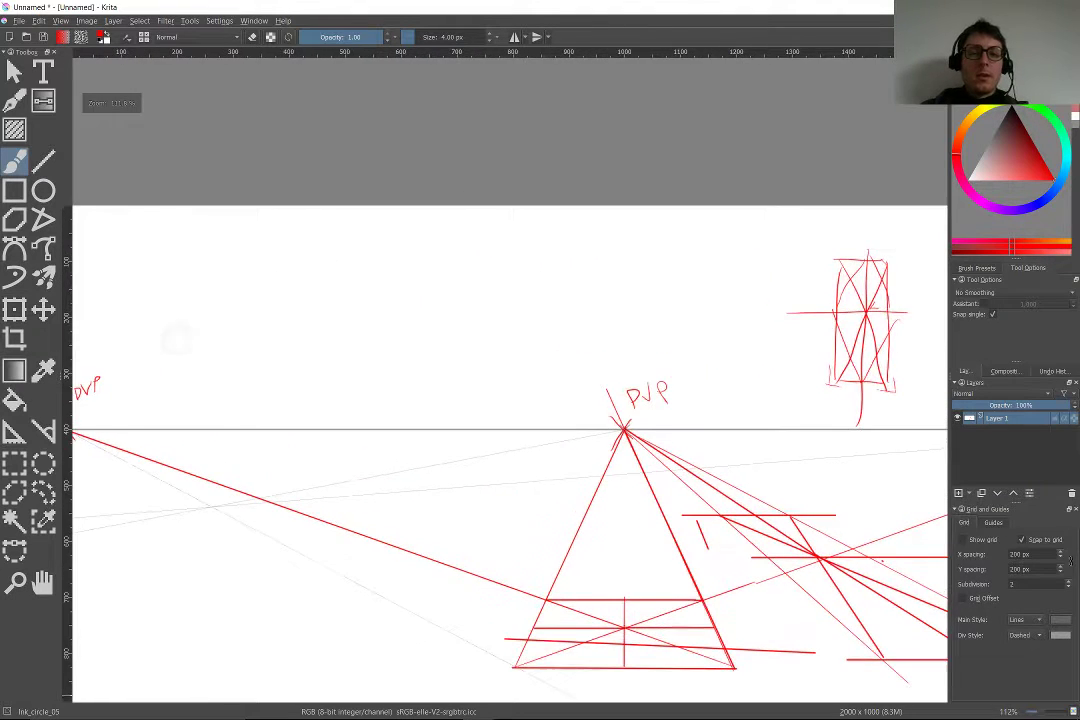
scroll(362, 235, "up", 2)
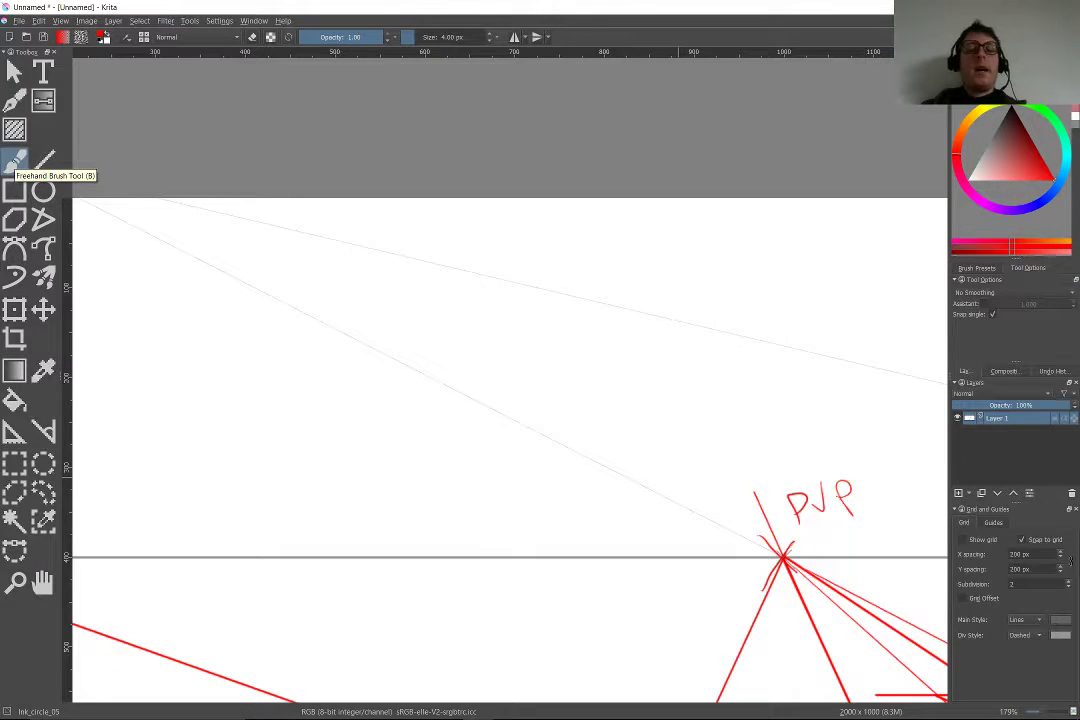
scroll(786, 503, "up", 1)
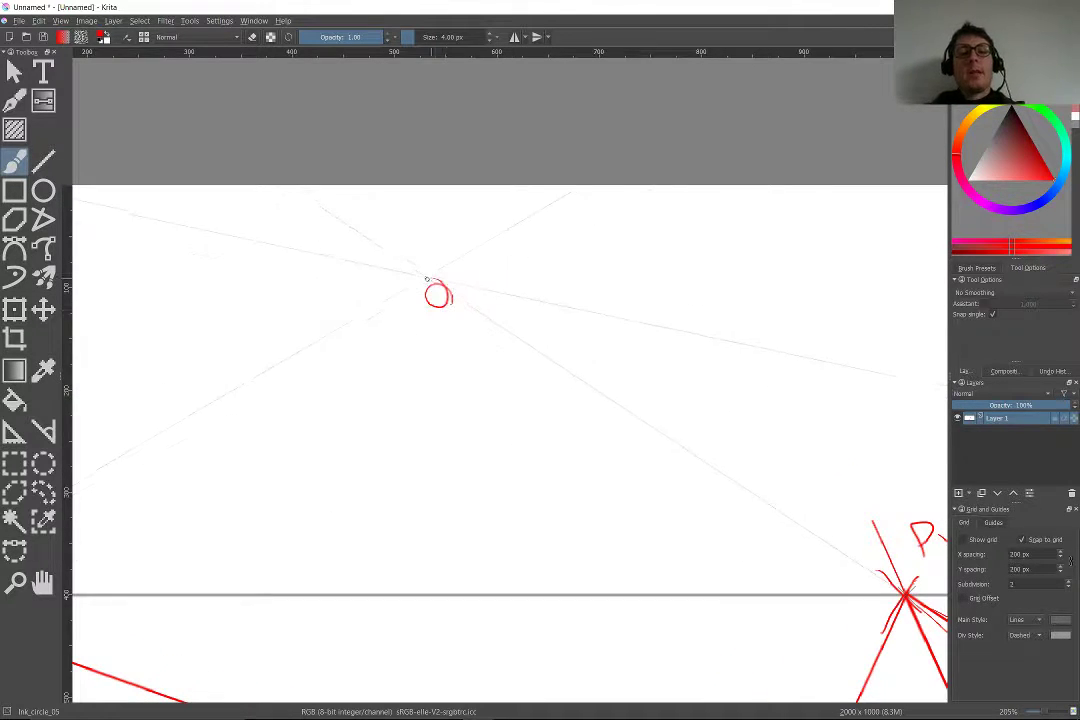
mouse_move(435, 276)
left_mouse_down()
mouse_move(442, 308)
mouse_move(596, 279)
mouse_move(655, 300)
mouse_move(630, 261)
left_mouse_up()
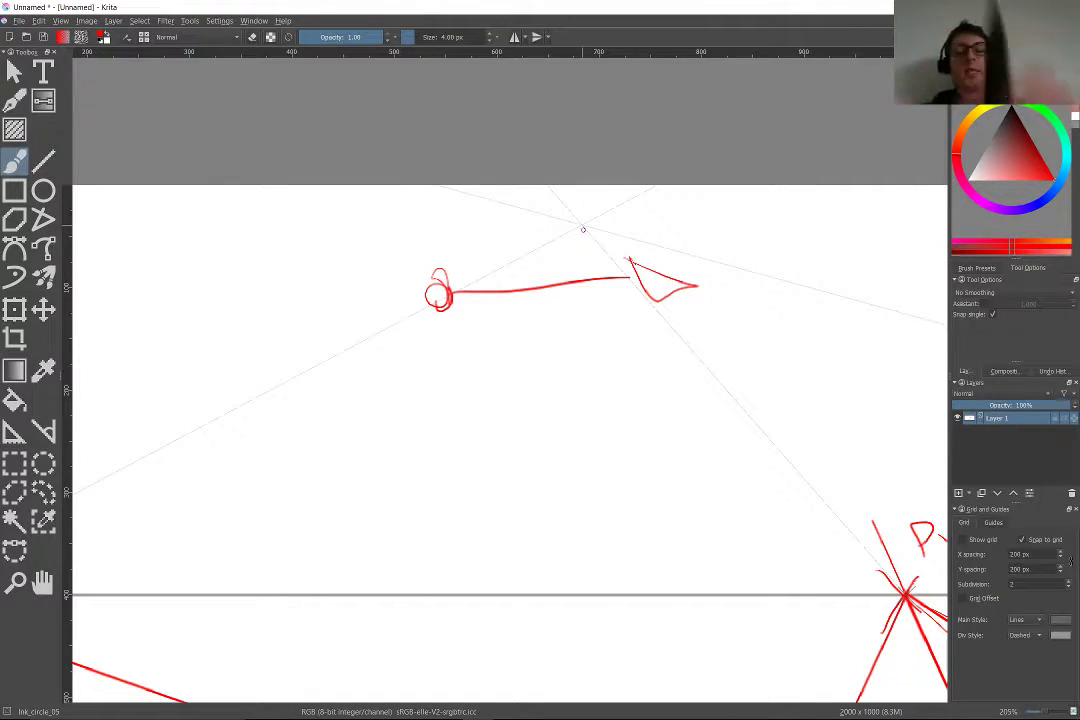
Sketch two diverging rays from the head on either side of its sight line, with a small corner mark between them
scroll(583, 229, "up", 4)
scroll(617, 216, "up", 1)
left_click_drag(617, 216, 581, 188)
scroll(675, 193, "down", 2)
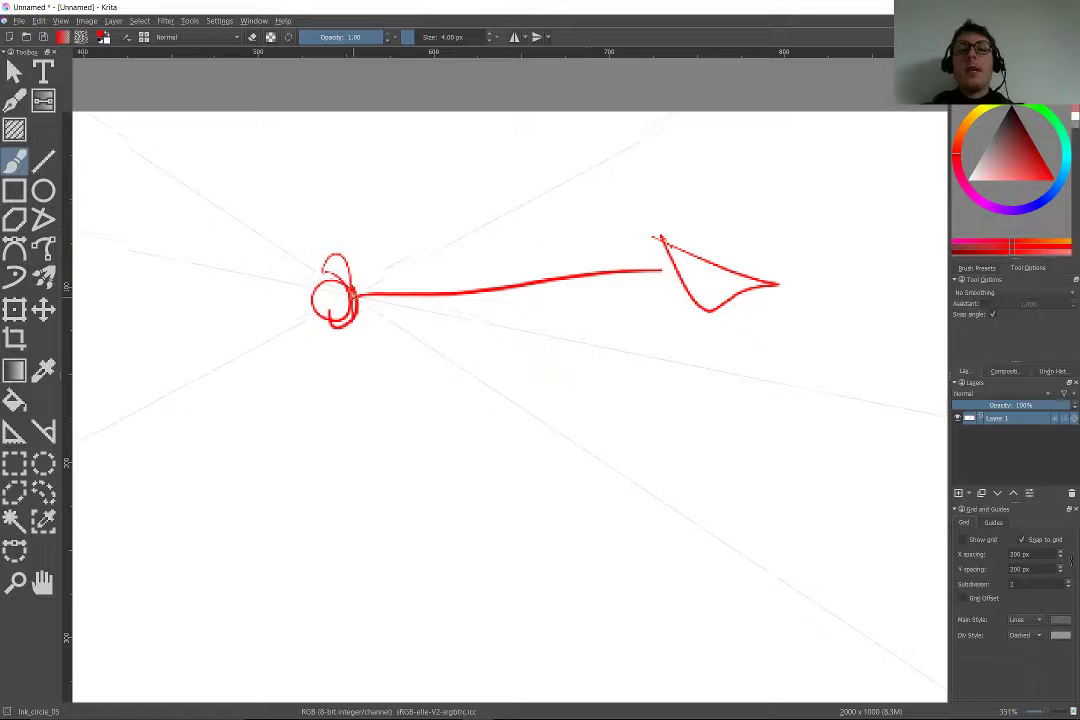
left_click_drag(357, 292, 452, 118)
left_click_drag(357, 295, 527, 448)
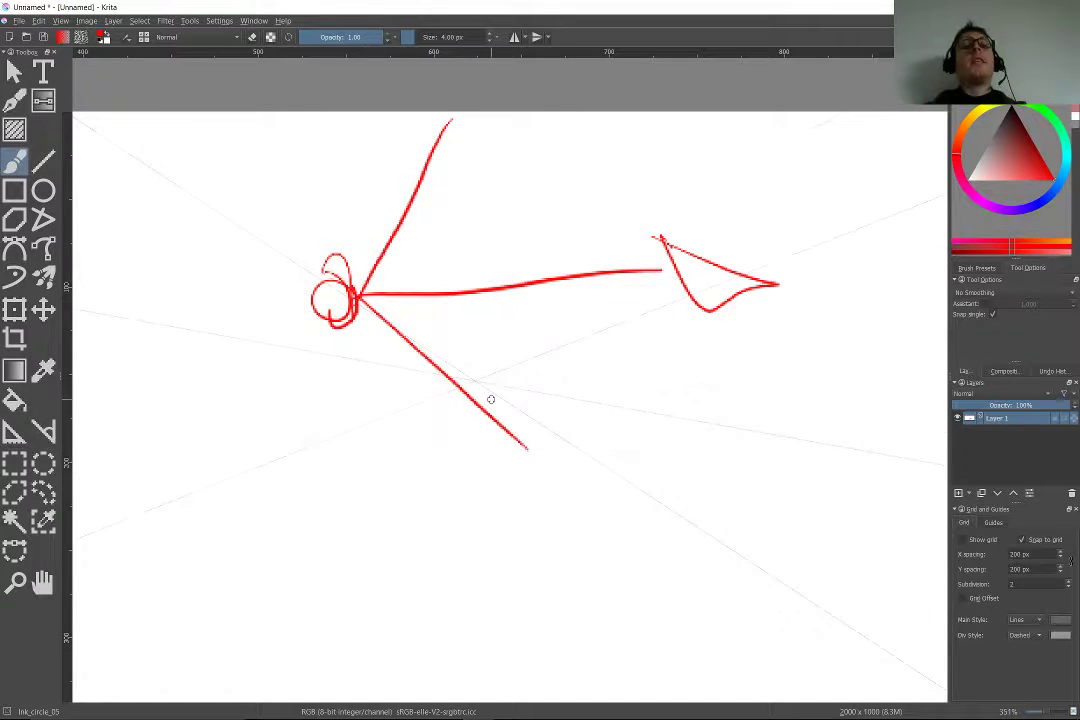
left_click_drag(358, 293, 400, 258)
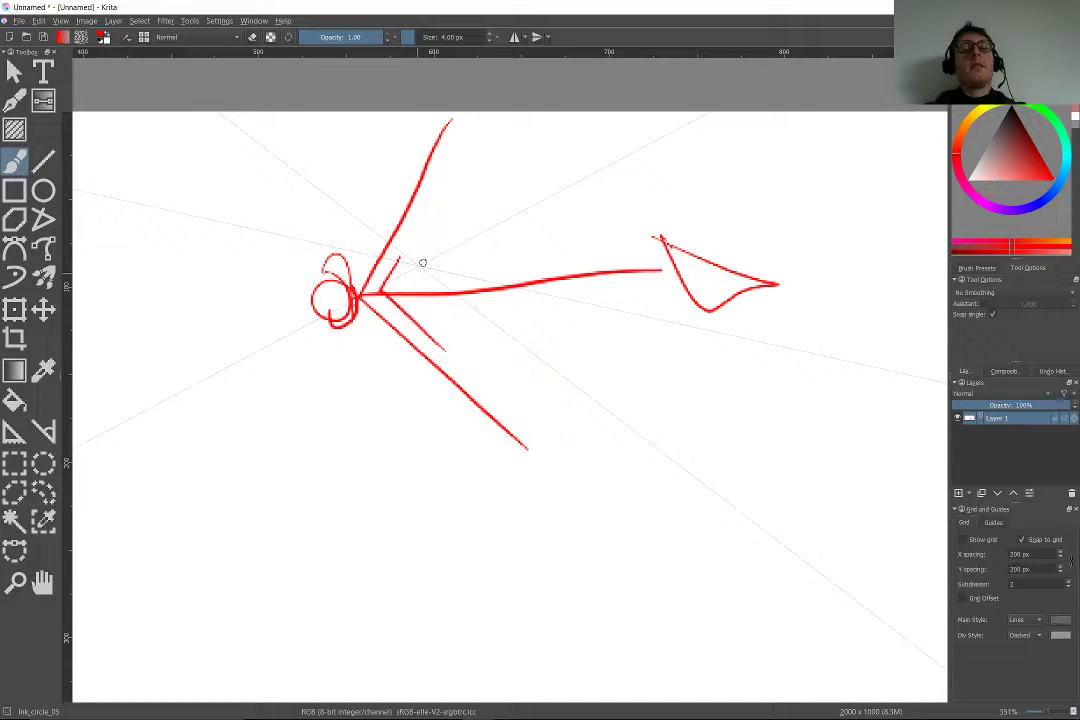
Sketch a slanted line from the head's lower ray across the sight line to the canvas edge
scroll(435, 393, "down", 3)
scroll(435, 391, "down", 2)
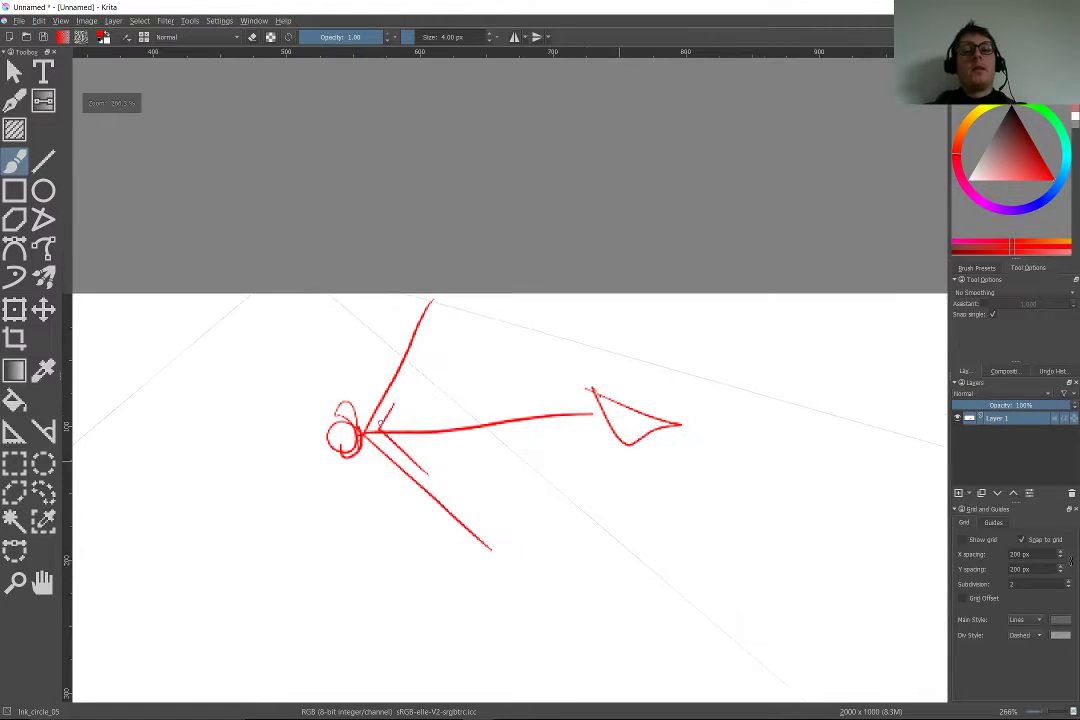
left_click_drag(470, 533, 625, 294)
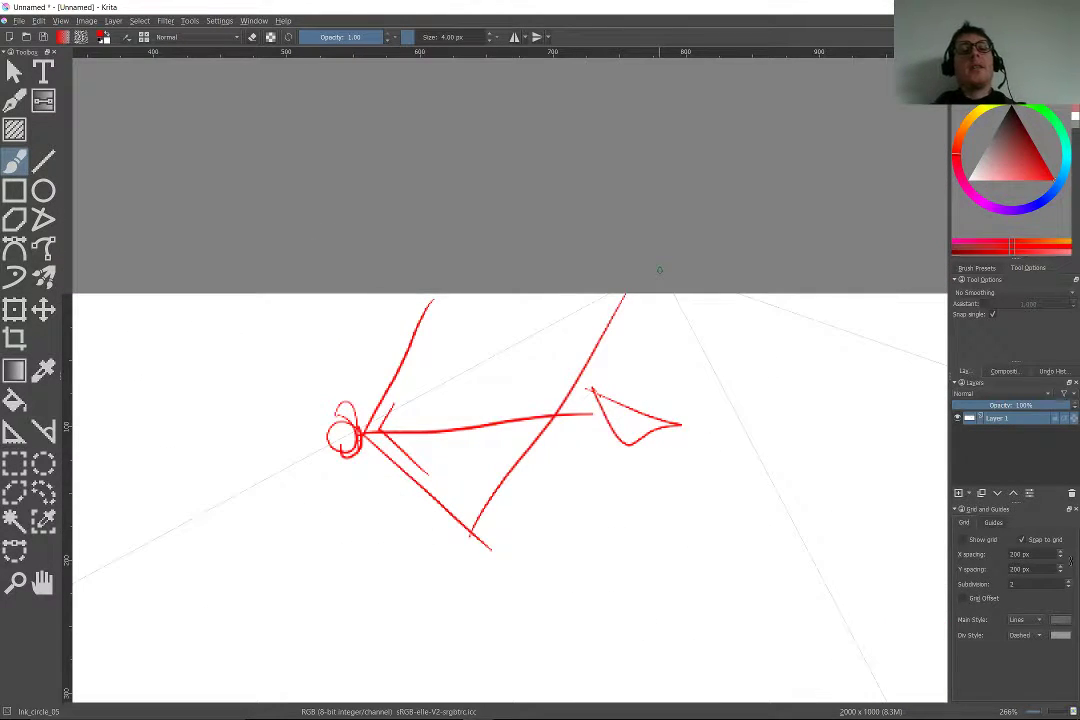
Sketch a simple standing figure at about 340 px across, with a body, an oval head and a sight line ending in a triangle
scroll(578, 273, "up", 1)
mouse_move(91, 413)
left_mouse_down()
mouse_move(578, 273)
mouse_move(578, 427)
left_mouse_up()
scroll(578, 275, "up", 1)
left_click_drag(577, 245, 543, 407)
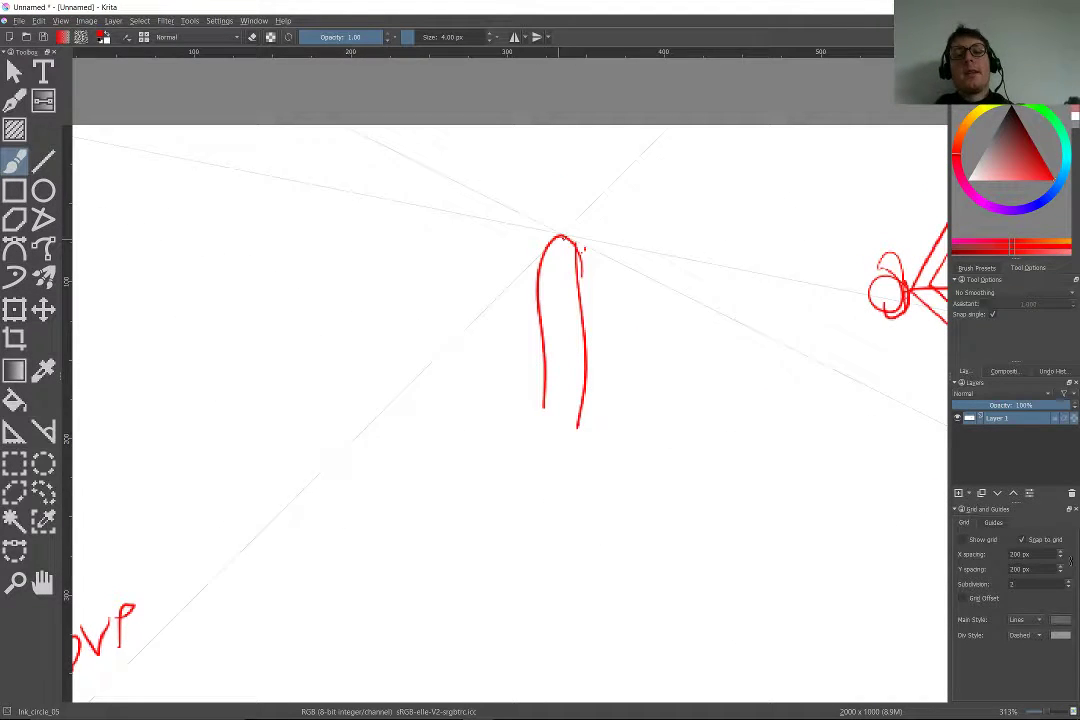
mouse_move(560, 230)
left_mouse_down()
mouse_move(800, 194)
mouse_move(800, 171)
left_mouse_up()
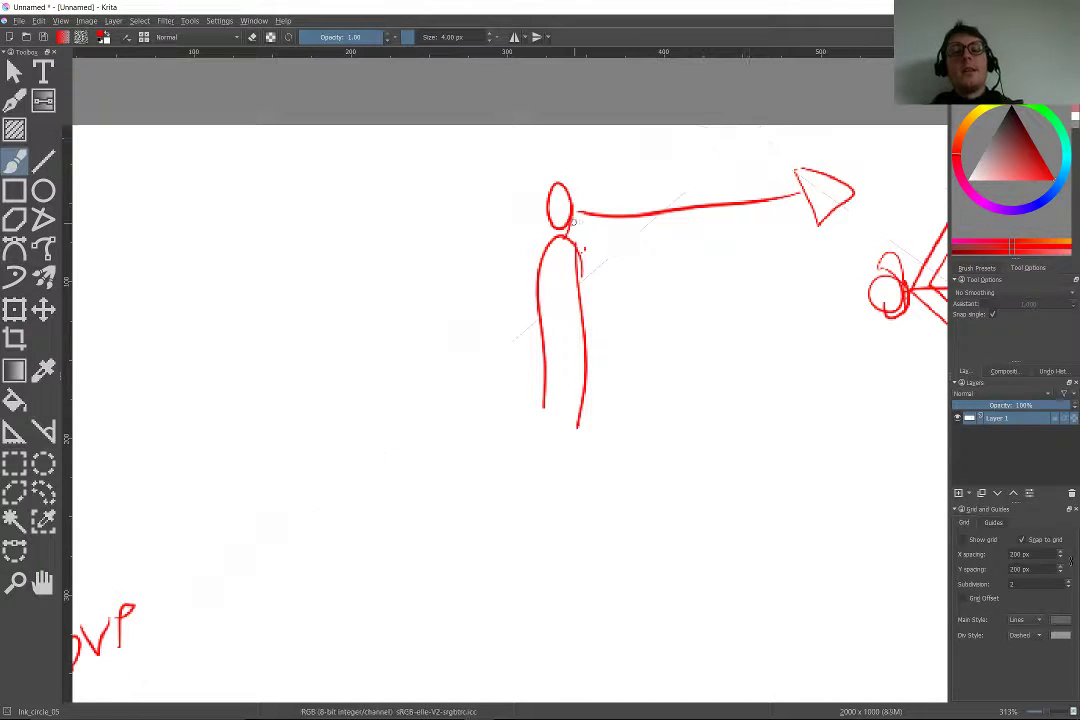
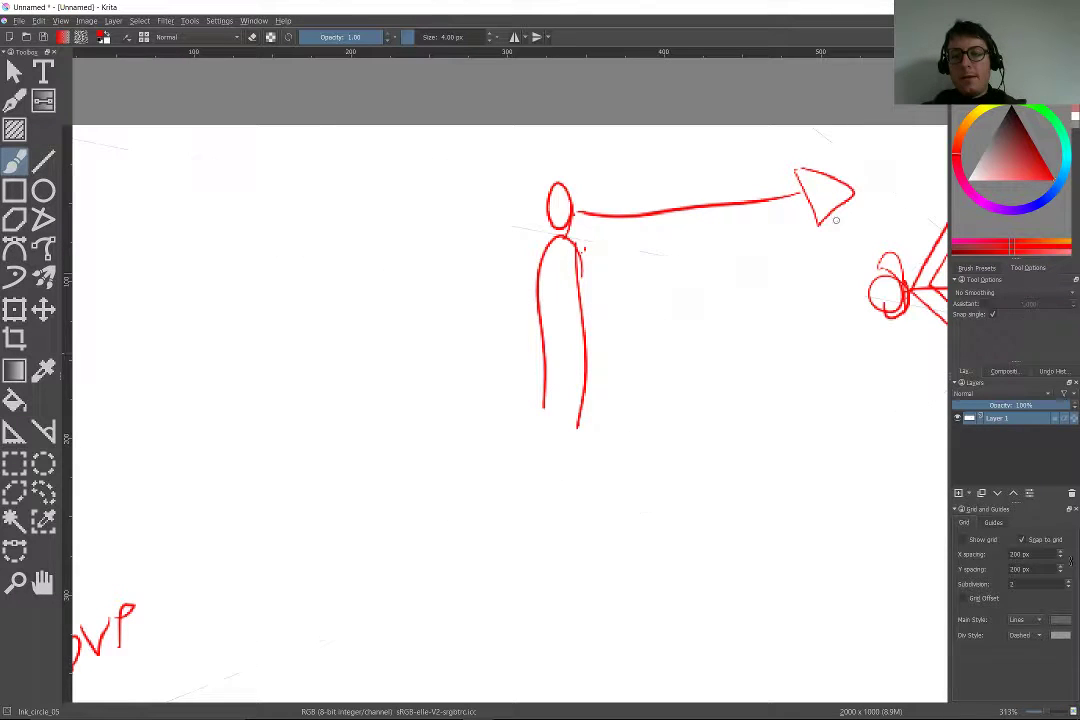
Sketch one ray above and one below the standing figure's sight line, and label both angles "45"
scroll(638, 331, "up", 3)
mouse_move(638, 331)
left_mouse_down()
mouse_move(627, 405)
mouse_move(576, 521)
mouse_move(566, 518)
left_mouse_up()
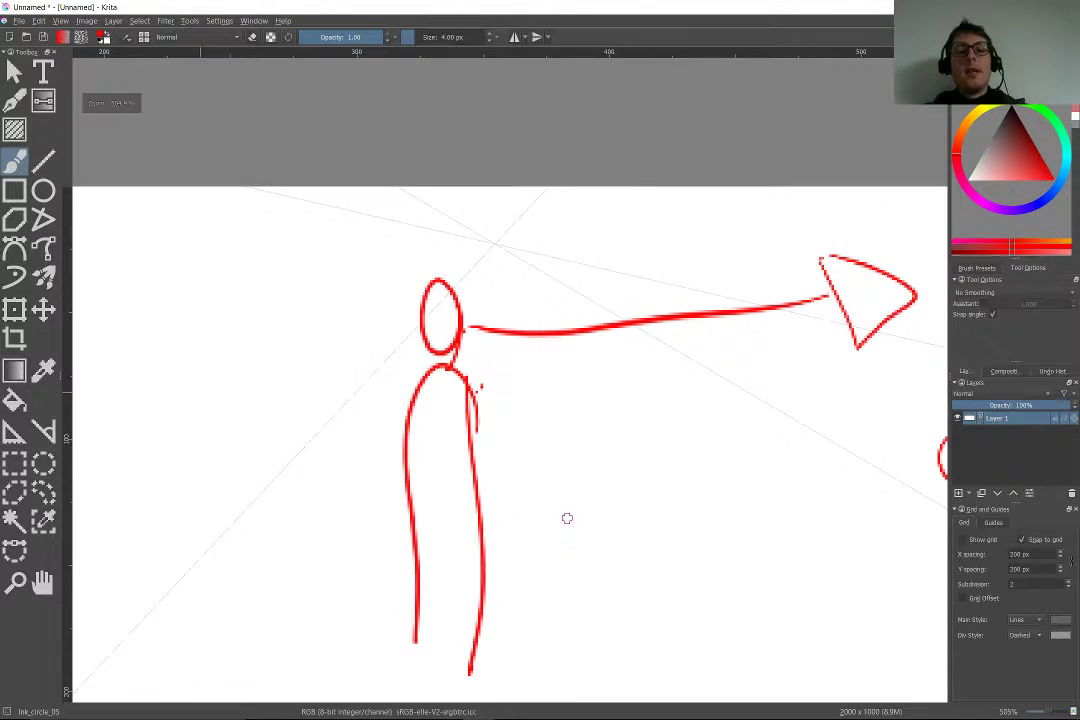
left_click_drag(465, 329, 653, 522)
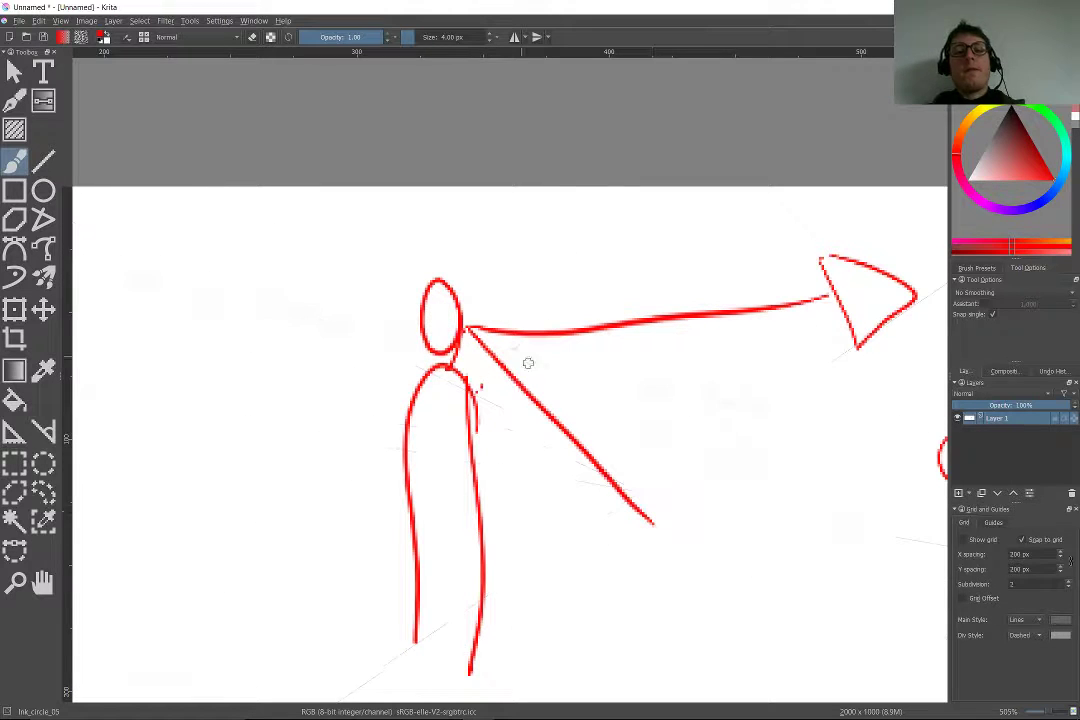
left_click_drag(465, 328, 631, 196)
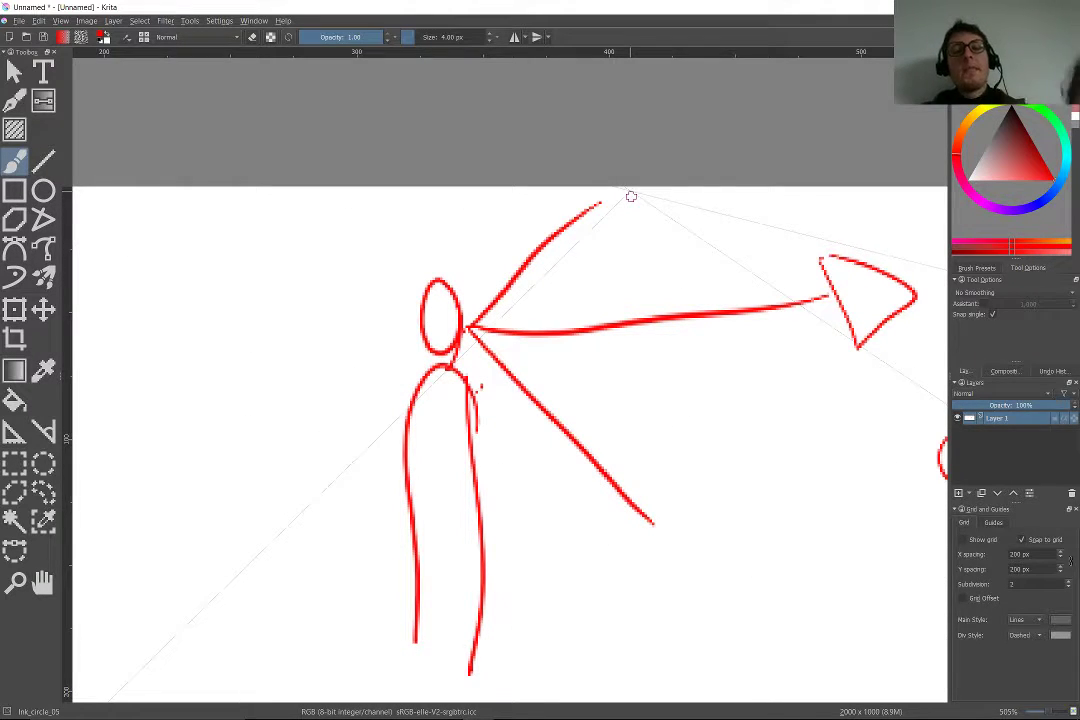
mouse_move(512, 297)
left_mouse_down()
mouse_move(521, 326)
mouse_move(551, 296)
mouse_move(545, 378)
left_mouse_up()
Extend the standing figure's lower ray downward to just above the horizon, at about 570 px across
scroll(531, 347, "down", 4)
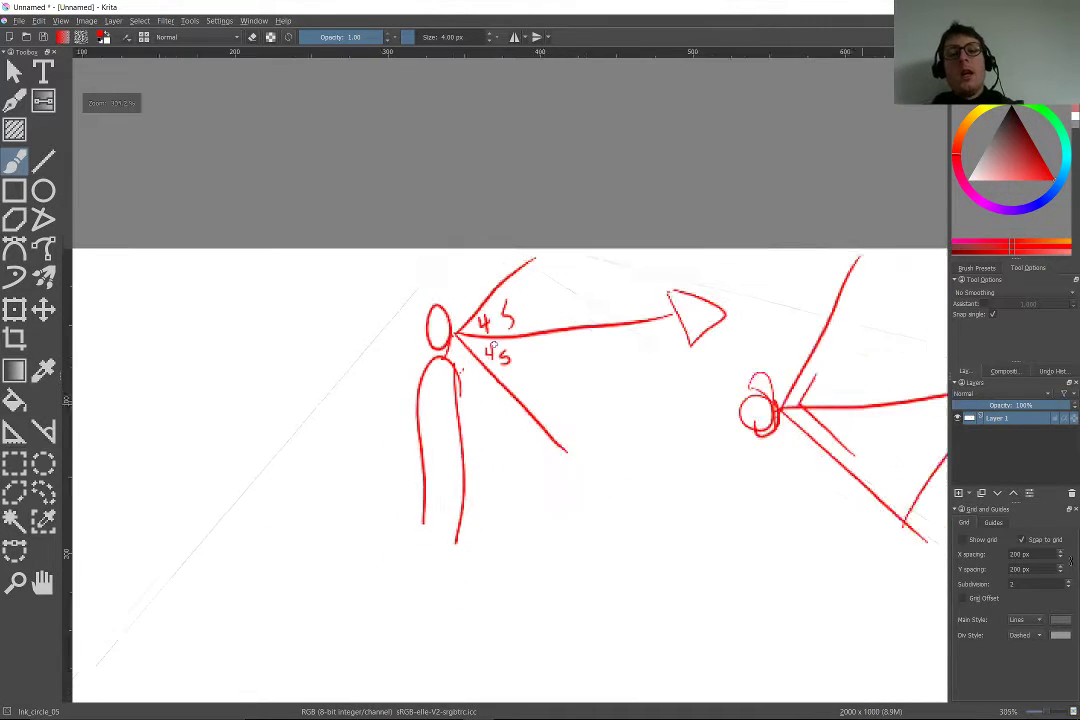
scroll(441, 395, "down", 3)
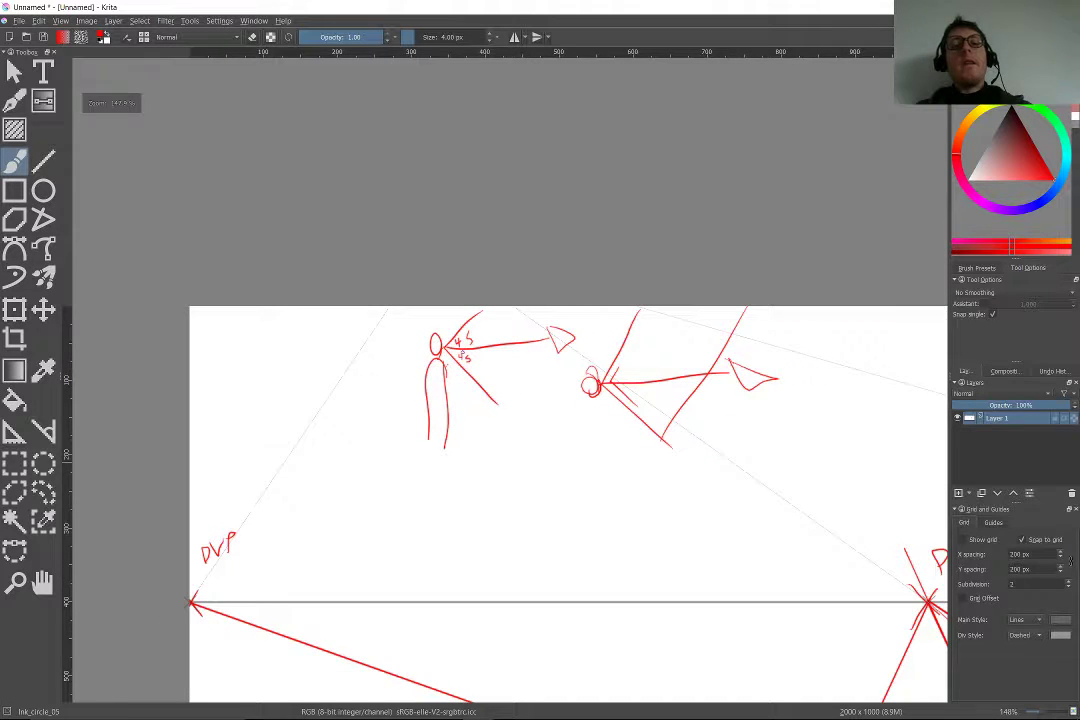
left_click_drag(495, 407, 617, 568)
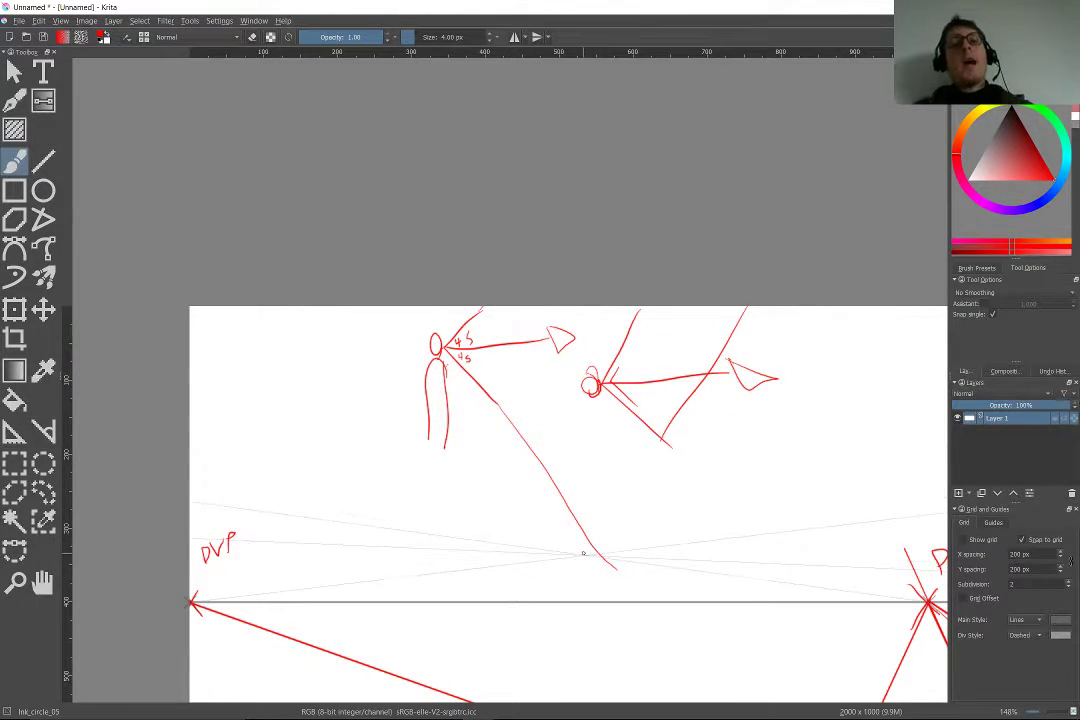
scroll(583, 554, "up", 1)
scroll(586, 443, "down", 3)
left_click_drag(442, 393, 85, 491)
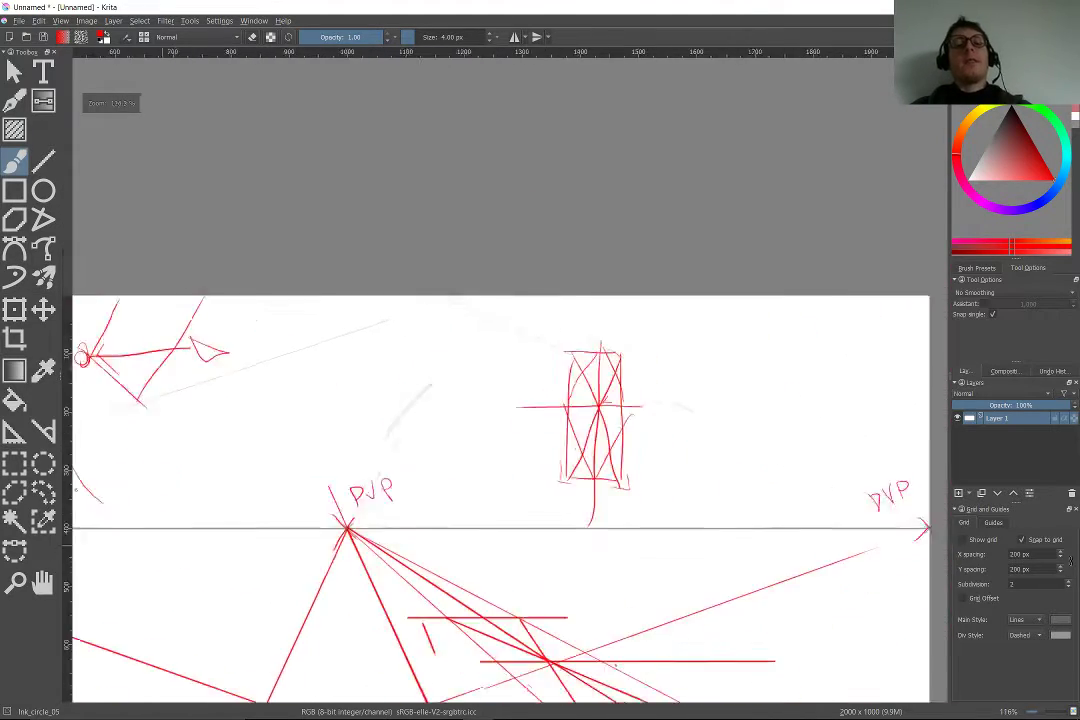
scroll(442, 393, "down", 2)
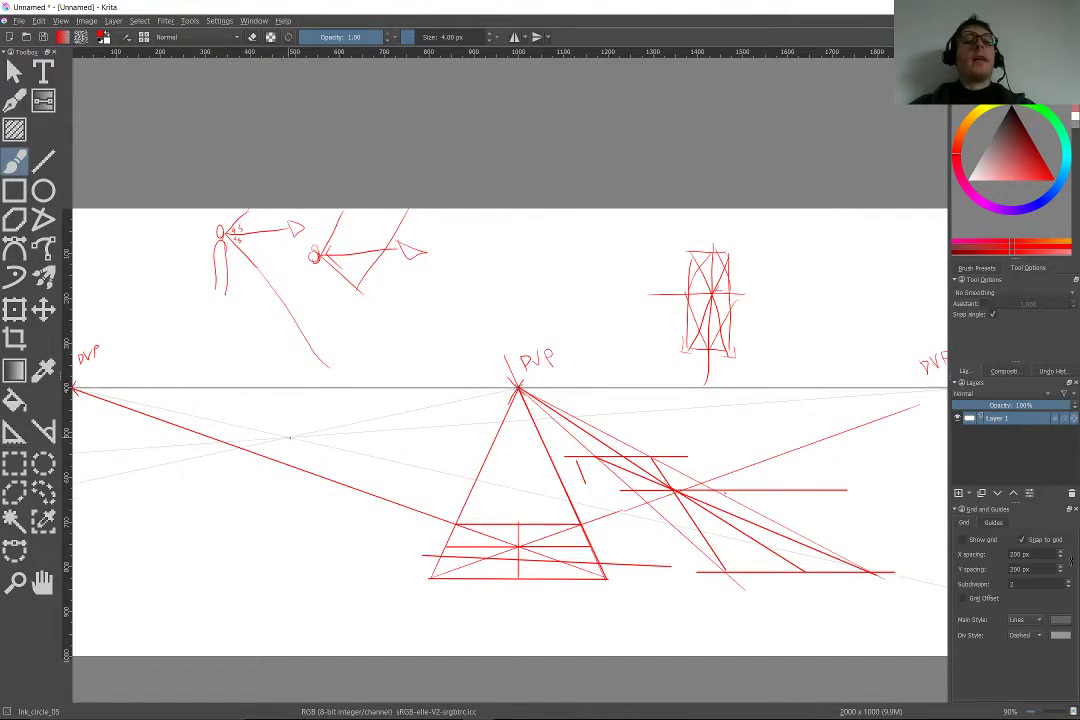
scroll(360, 432, "up", 2)
scroll(418, 537, "down", 2)
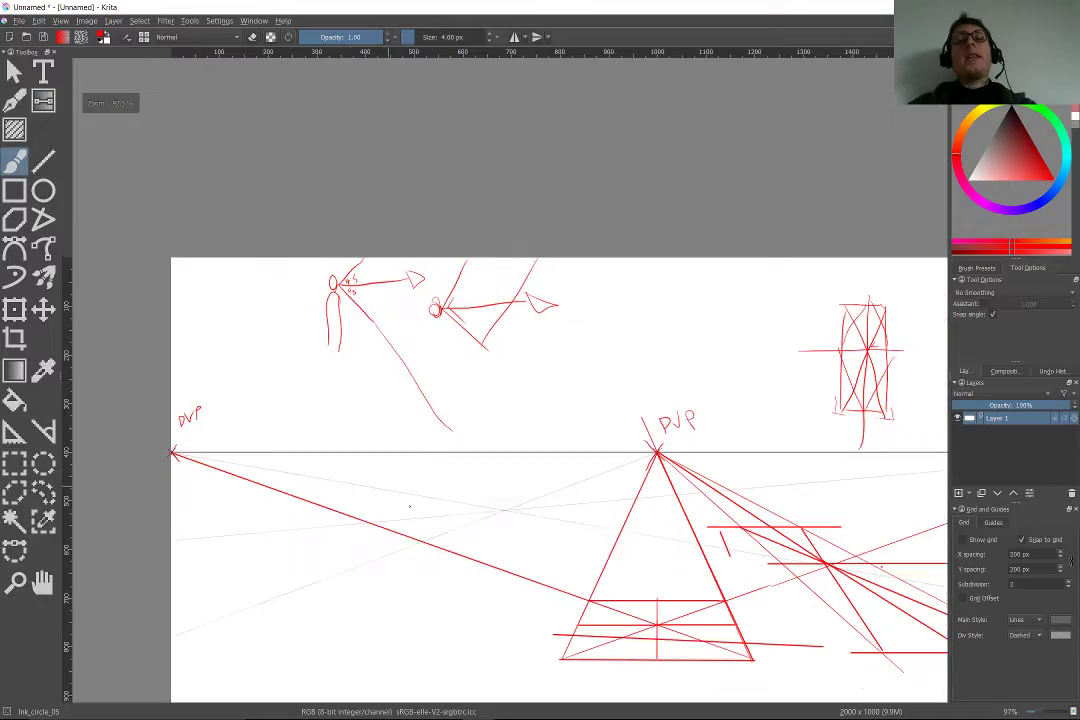
scroll(795, 555, "up", 4)
scroll(459, 601, "down", 4)
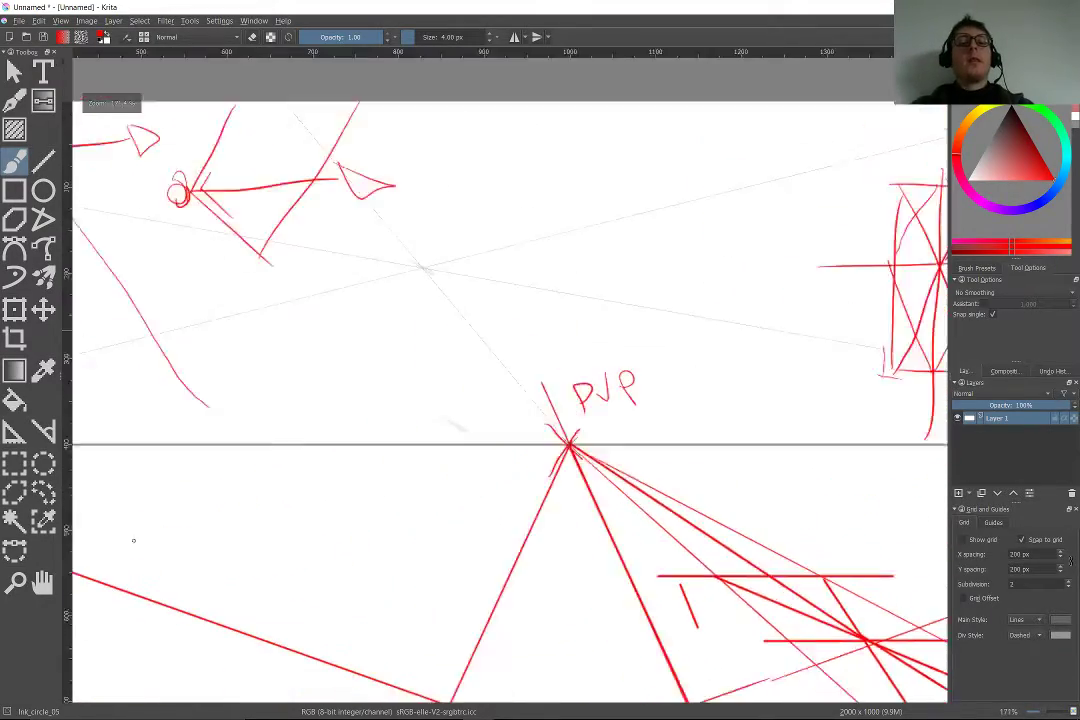
scroll(459, 601, "down", 2)
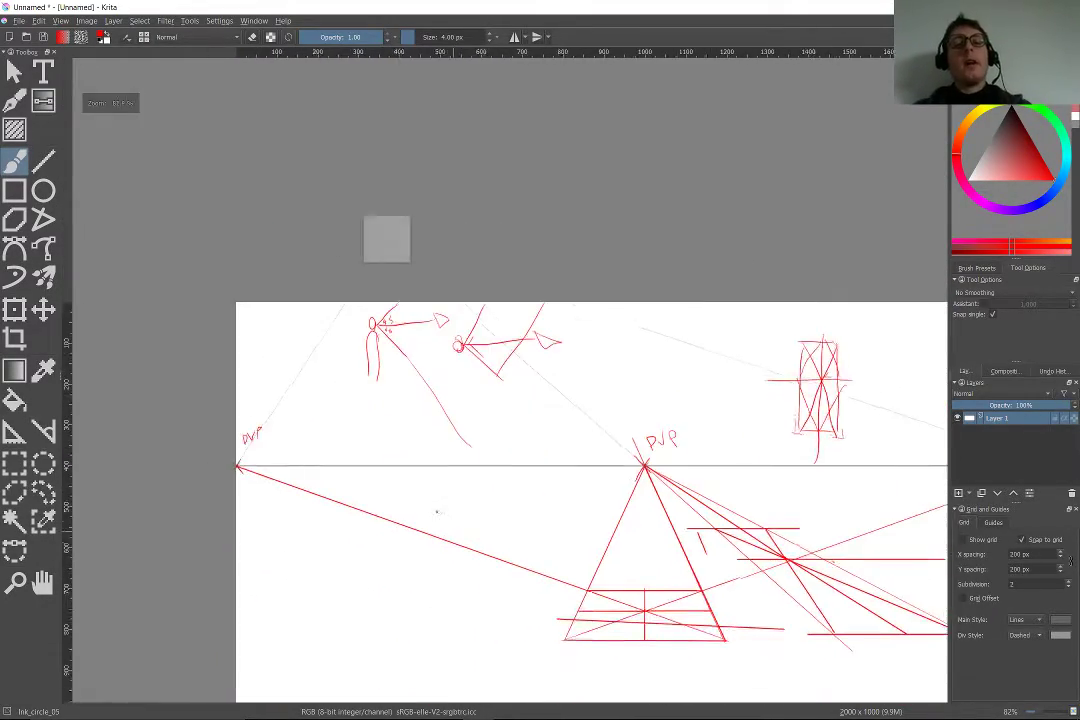
Sketch a wavy hill-like curve over the horizon, from about 1210 px across beyond the PVP to about 420 px across
scroll(436, 511, "up", 4)
mouse_move(860, 518)
left_mouse_down()
mouse_move(571, 373)
mouse_move(250, 550)
left_mouse_up()
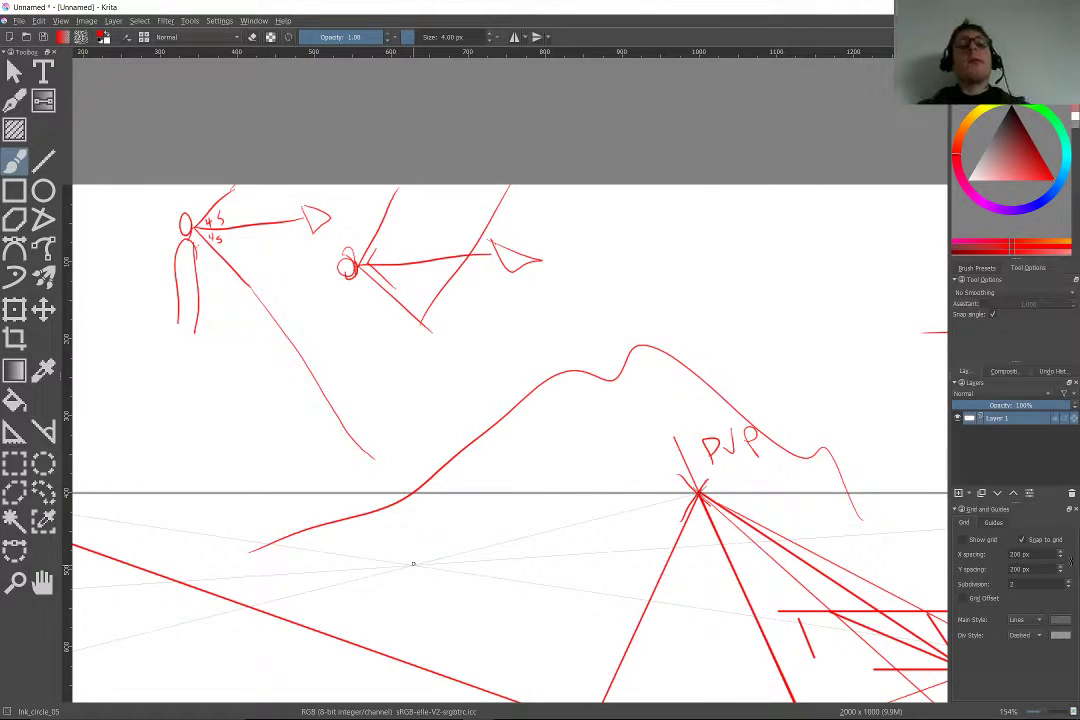
scroll(413, 563, "down", 1)
scroll(525, 578, "up", 5)
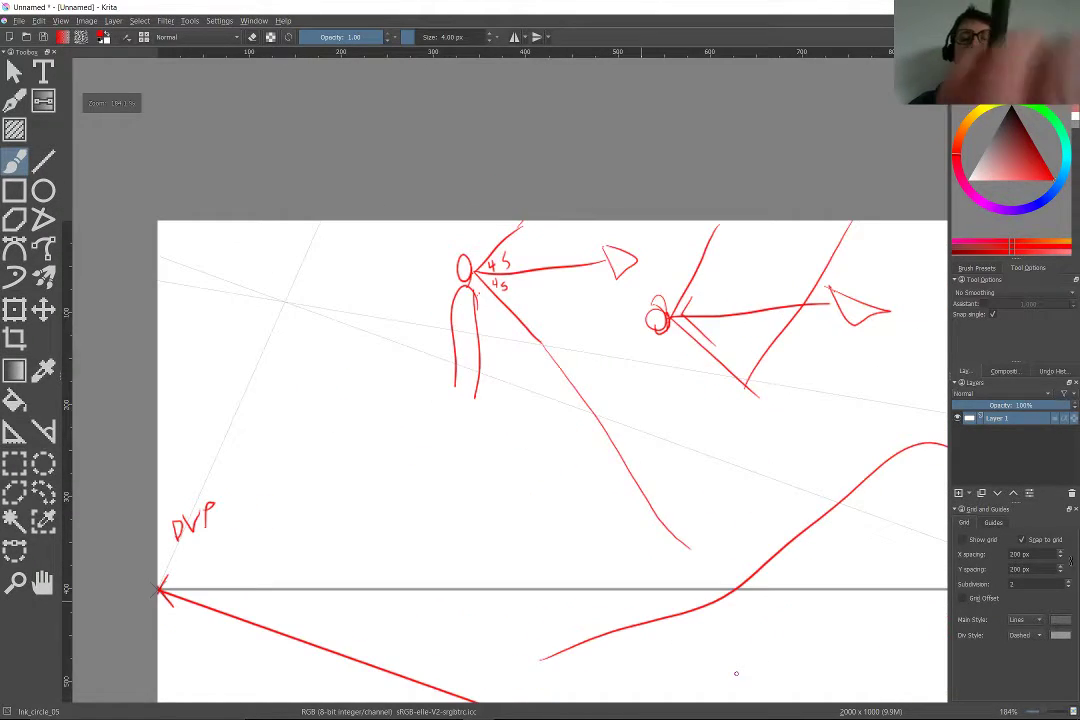
scroll(540, 520, "up", 1)
scroll(540, 520, "down", 4)
left_click_drag(739, 690, 323, 487)
left_click_drag(595, 418, 582, 245)
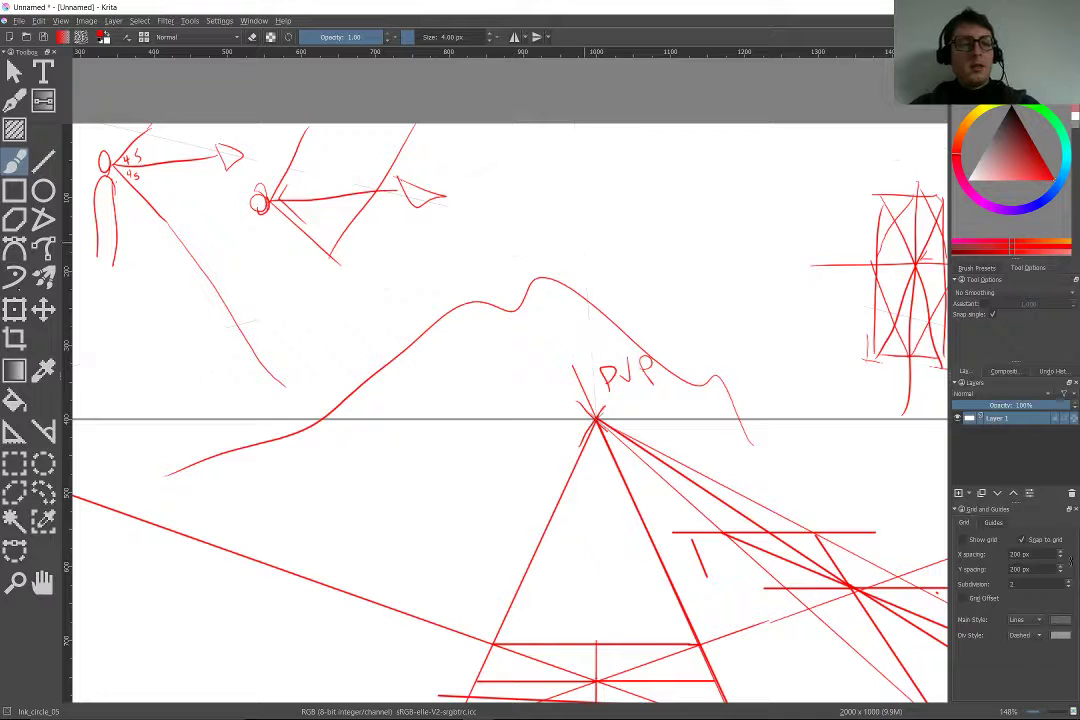
With the Line tool, draw a slanted line across the sketched figures and a vertical line through the PVP spanning the full canvas height
left_click(43, 160)
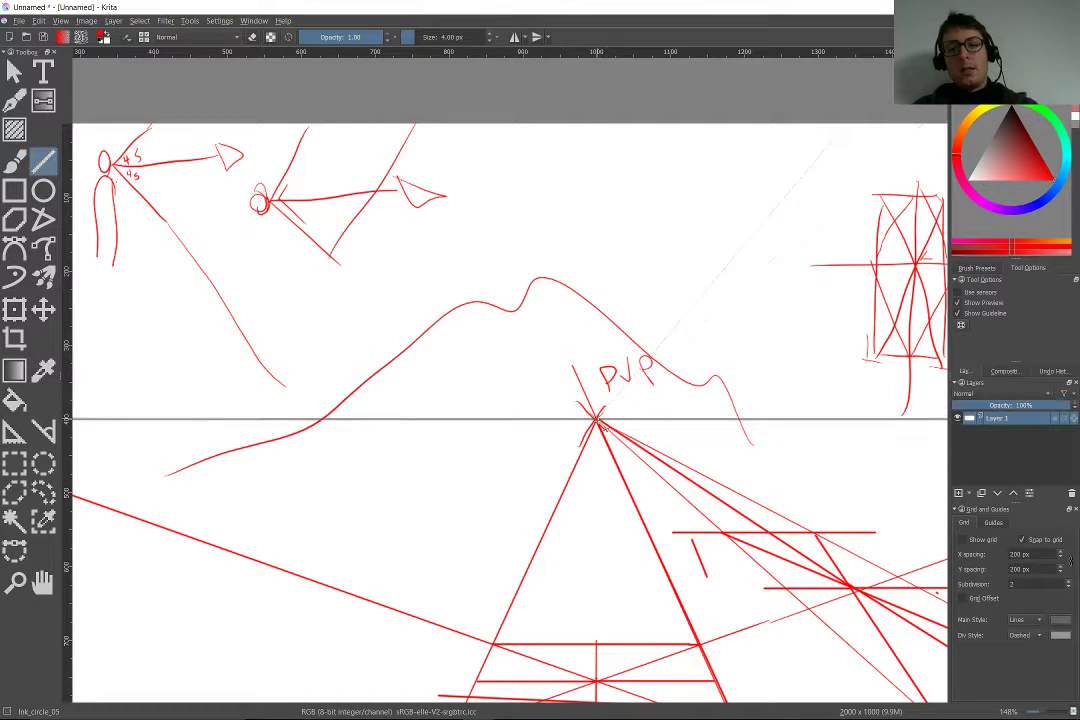
left_click_drag(596, 418, 577, 26)
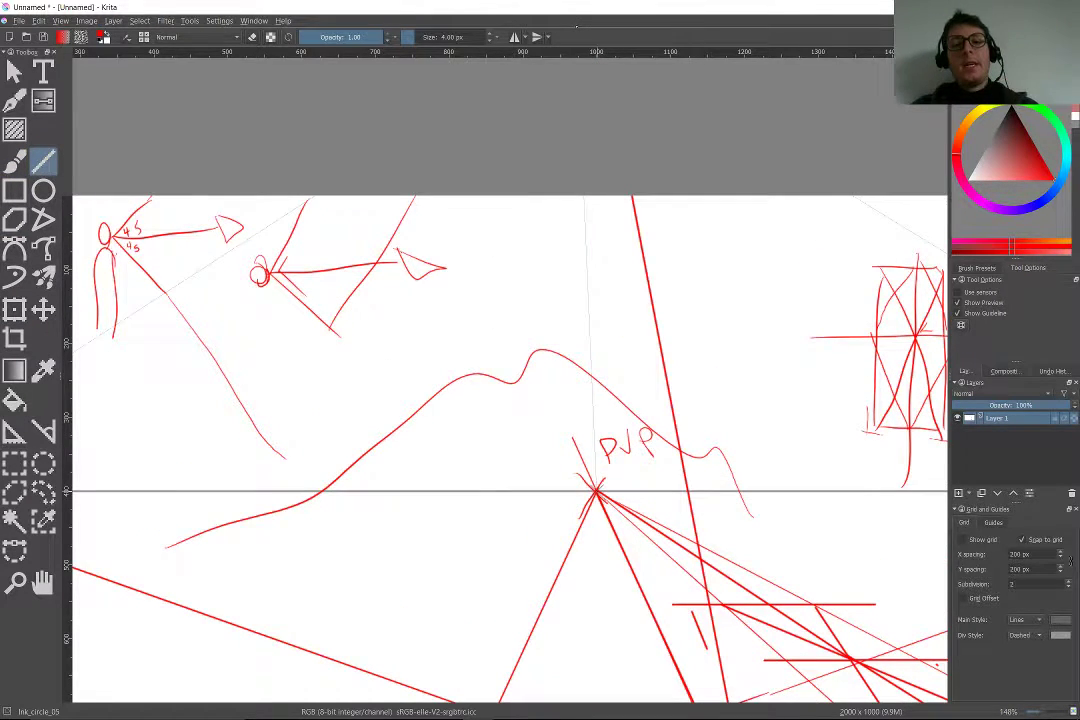
left_click_drag(440, 417, 447, 304)
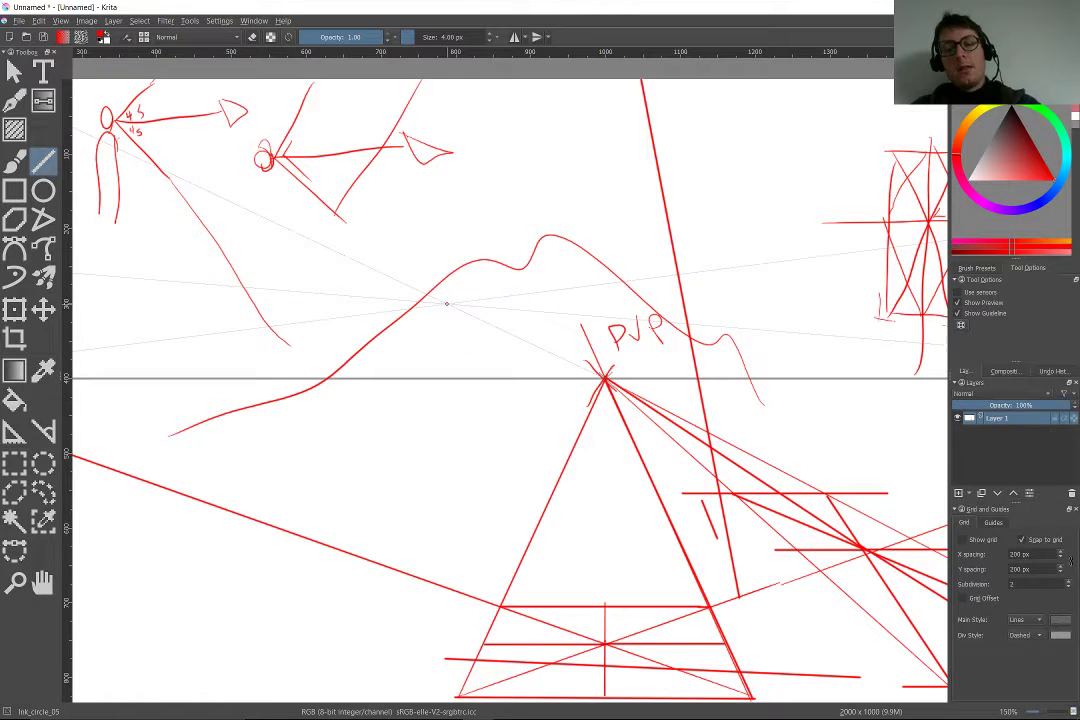
scroll(594, 369, "down", 5)
key("ctrl+z")
scroll(608, 357, "up", 3)
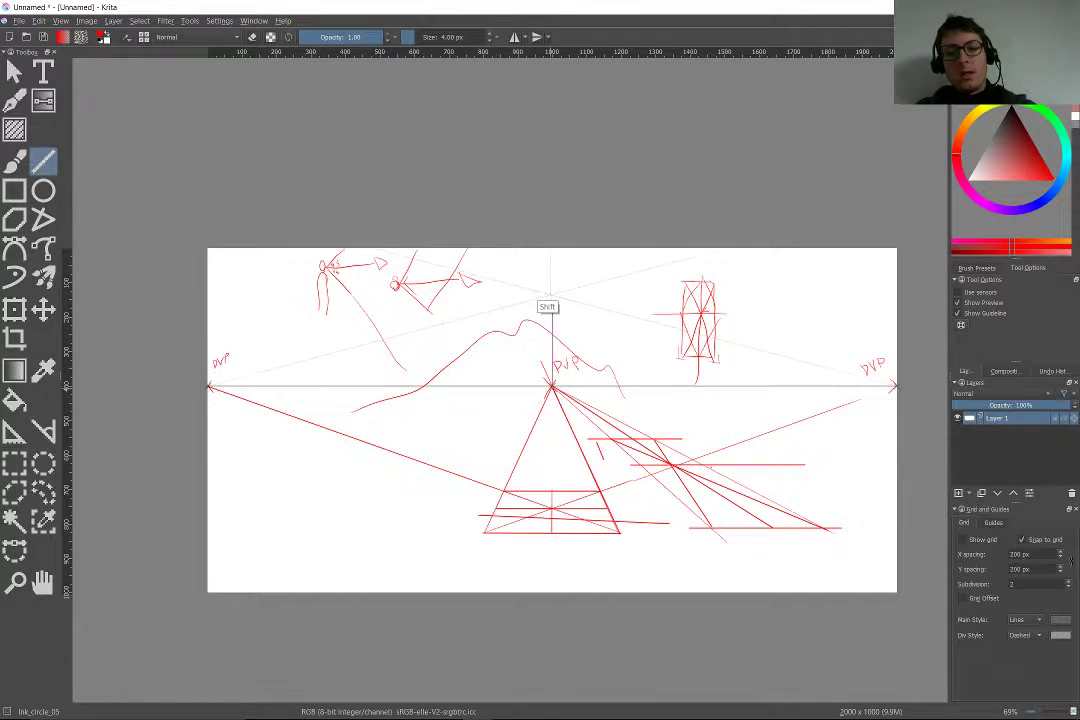
left_click_drag(297, 333, 430, 248)
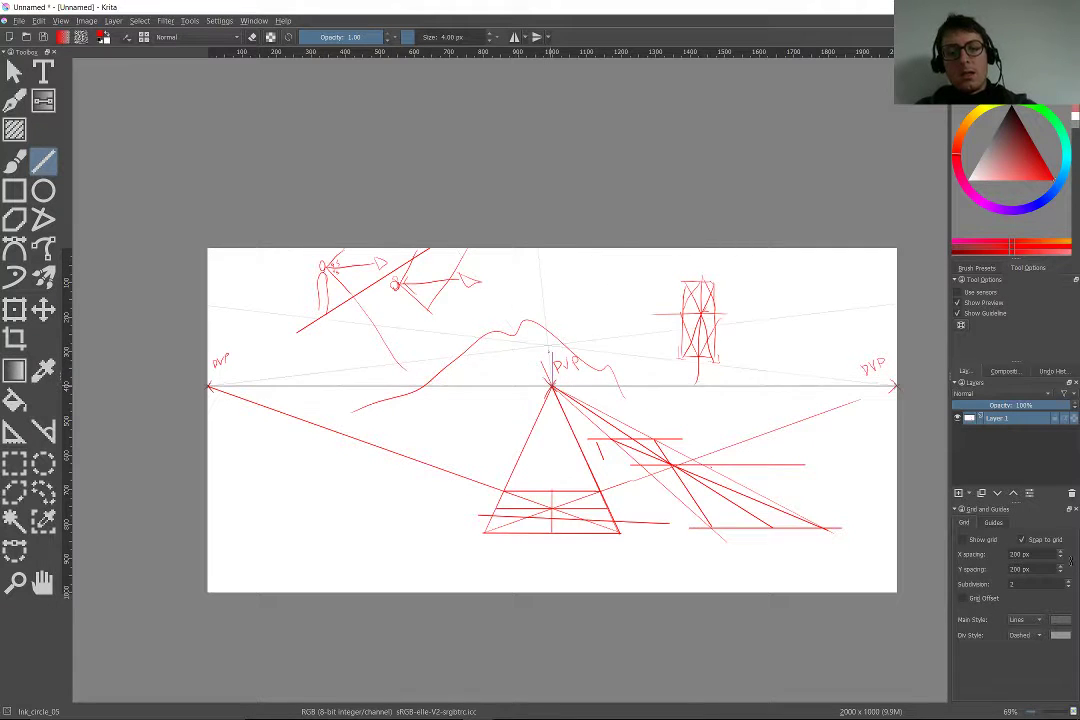
left_click_drag(552, 214, 551, 214)
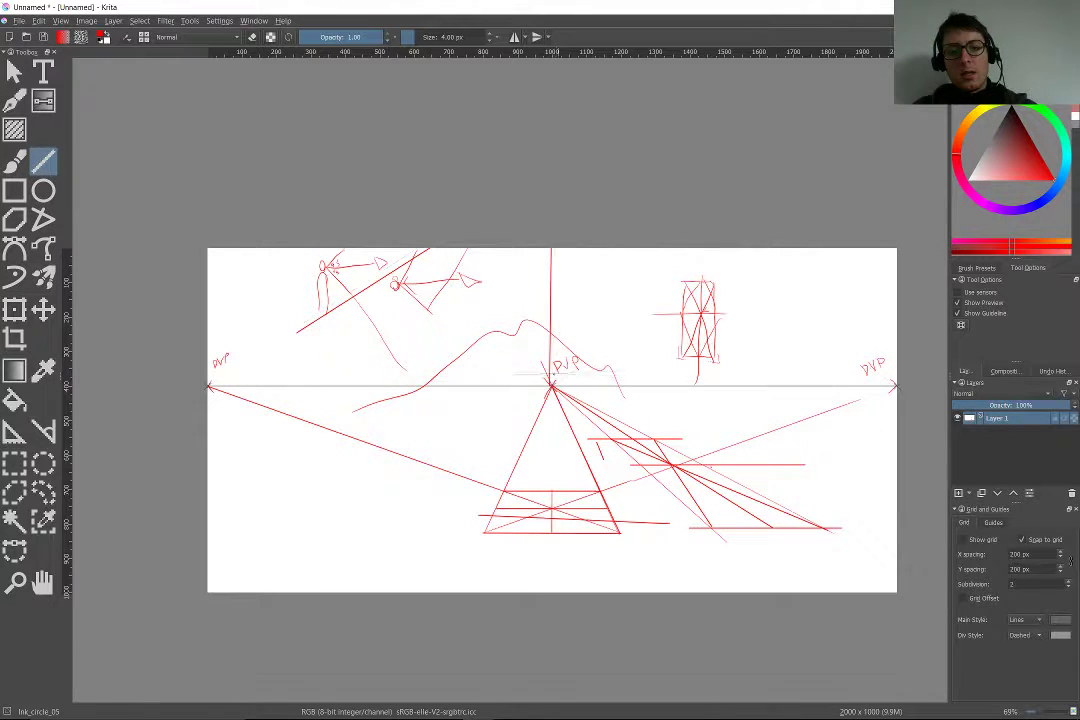
left_click_drag(552, 386, 552, 648)
Draw a straight diagonal crossing the slanted line, from about 405 px across near the canvas edge to about 685 px across above the horizon
scroll(511, 531, "down", 1)
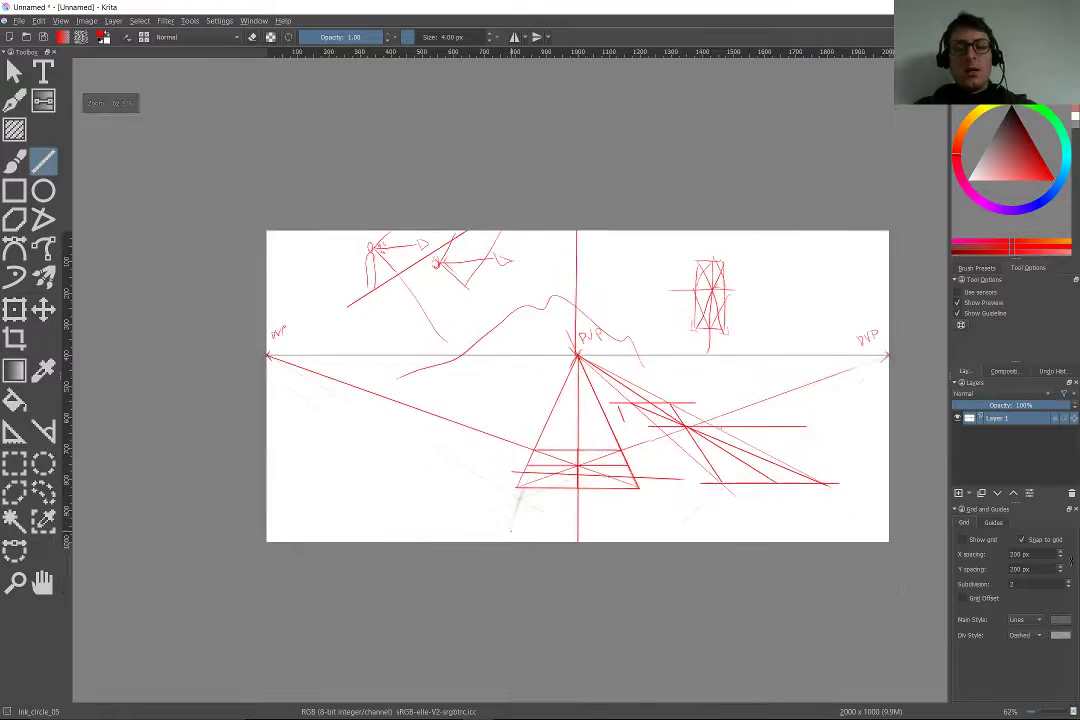
scroll(525, 490, "down", 1)
scroll(376, 313, "up", 4)
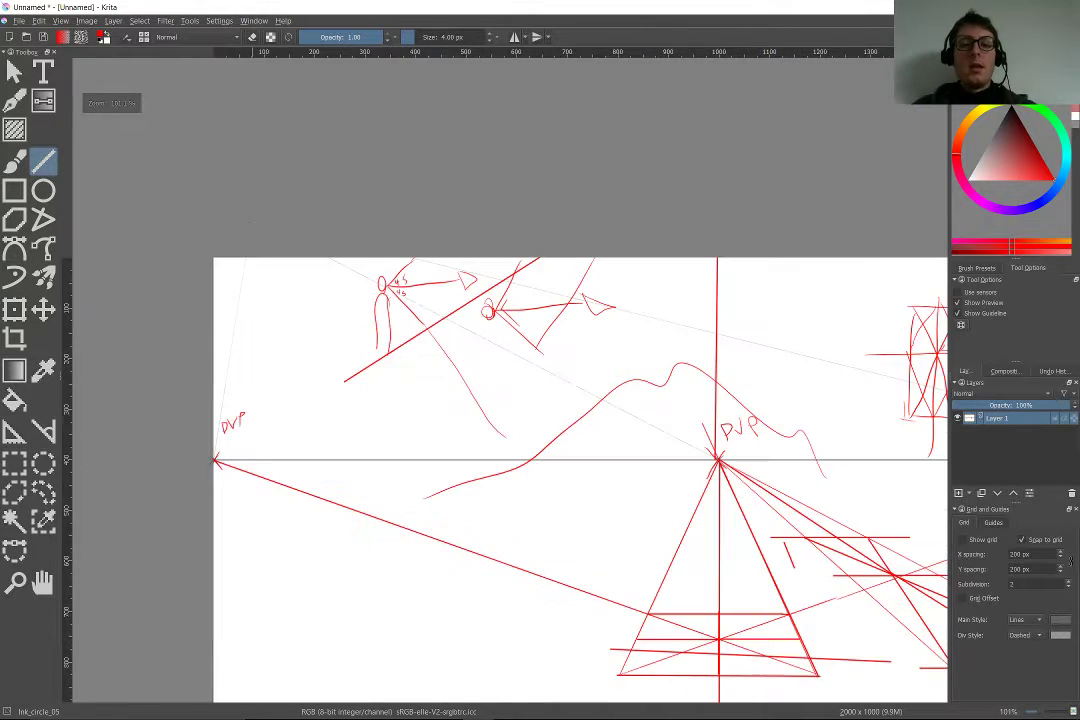
scroll(298, 640, "up", 1)
left_click_drag(430, 229, 585, 423)
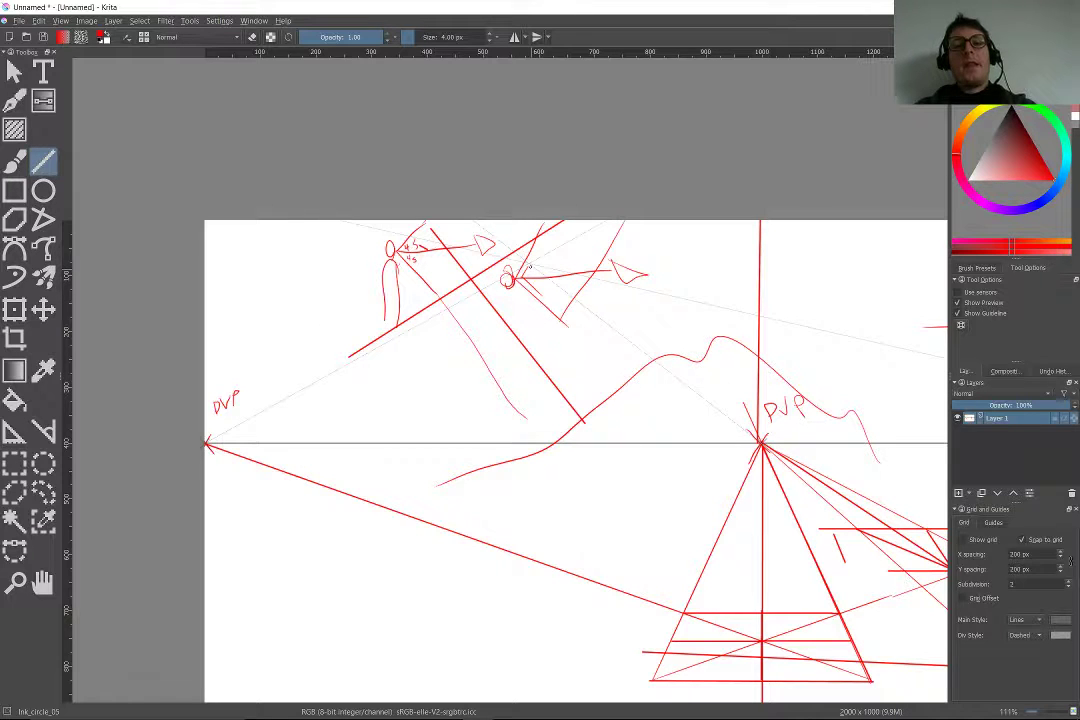
Draw four roughly parallel diagonals over the second head's sight line, crossed by four opposing diagonals to form a slanted grid
left_click_drag(529, 264, 630, 347)
left_click_drag(535, 238, 669, 346)
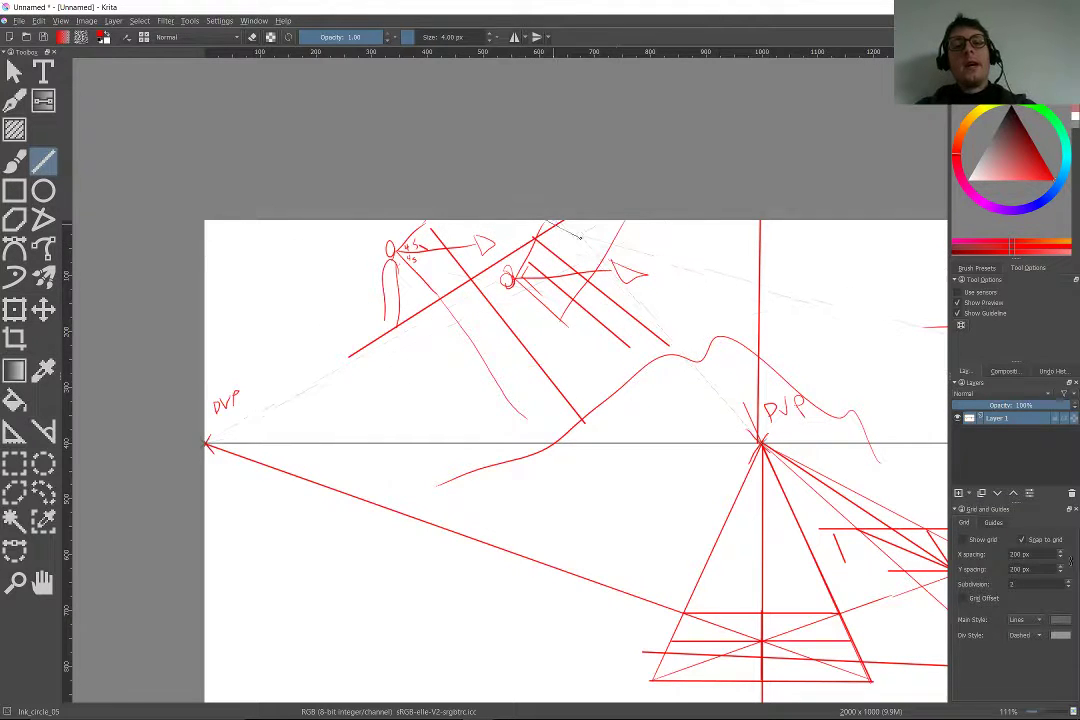
left_click_drag(579, 236, 710, 330)
left_click_drag(579, 221, 756, 331)
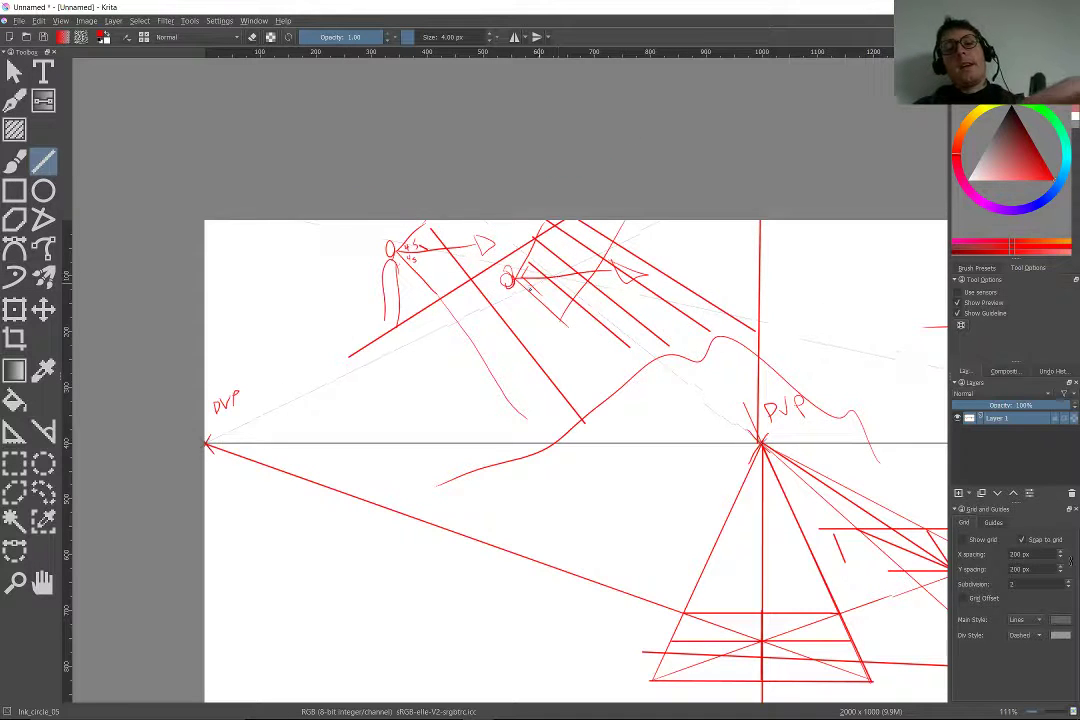
left_click_drag(554, 310, 662, 130)
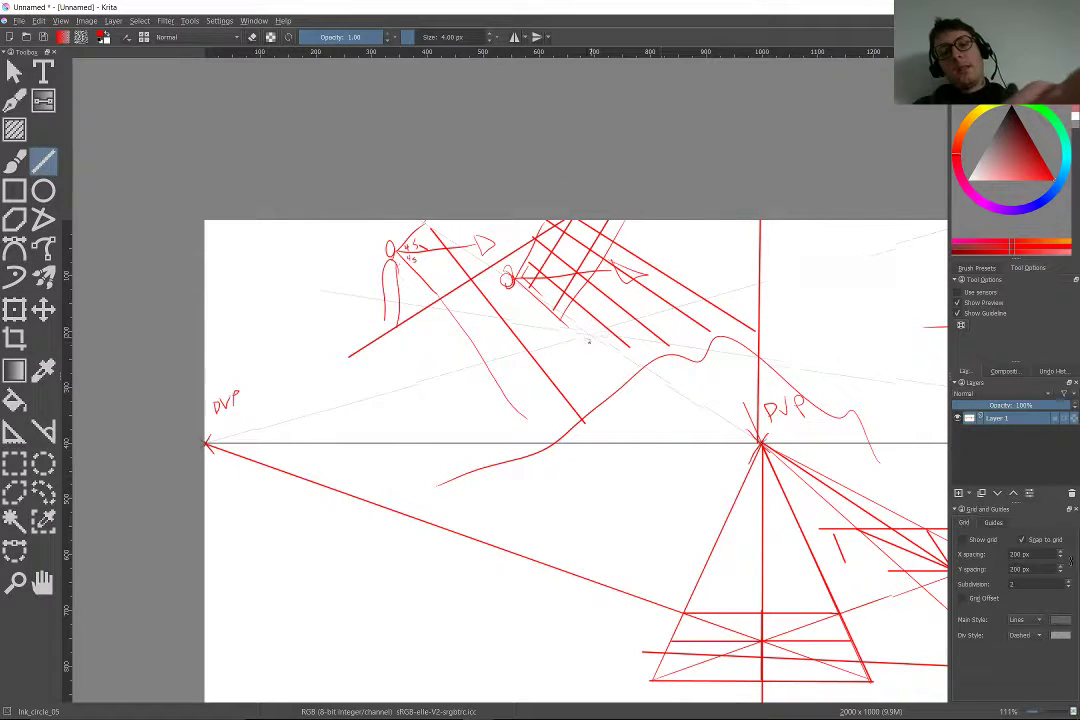
left_click_drag(590, 342, 707, 135)
left_click_drag(614, 369, 783, 122)
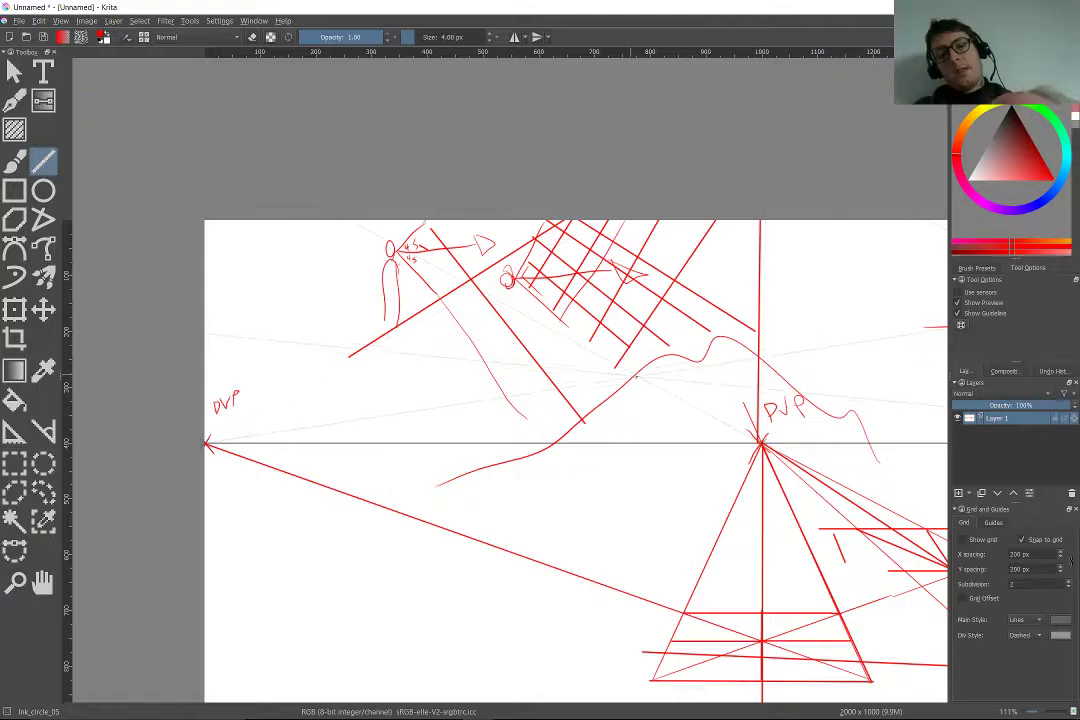
left_click_drag(648, 386, 770, 234)
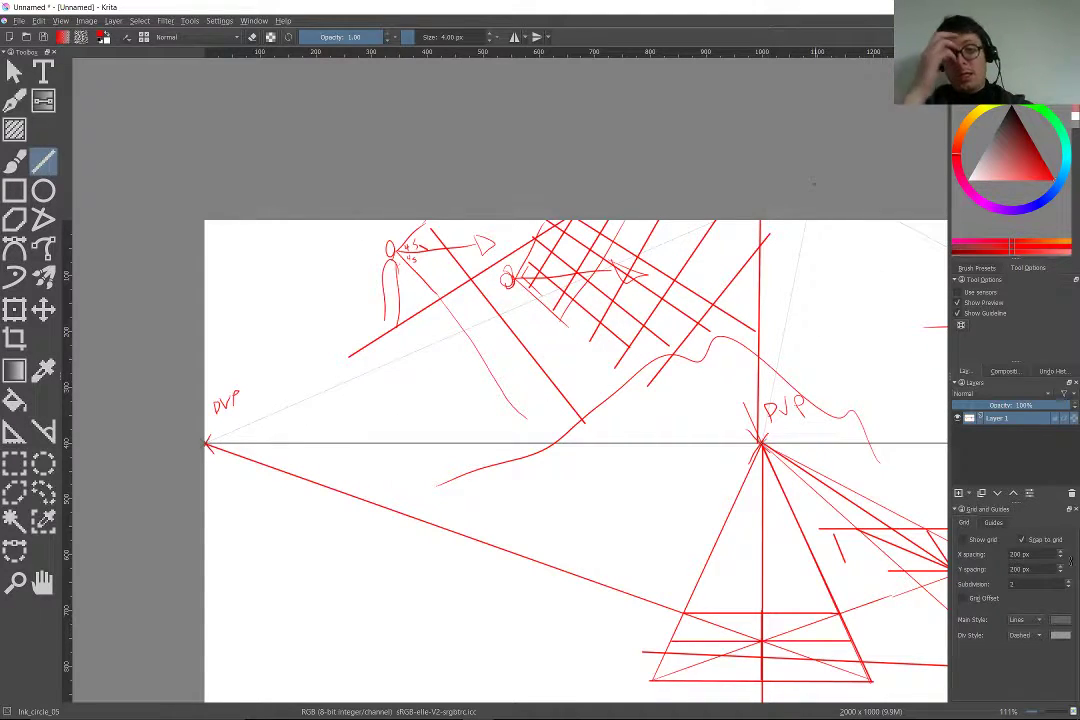
Draw three diagonals alongside the one crossing the standing figure's sight line, and a straight line following the figure's lower 45-degree ray
scroll(370, 220, "down", 2)
scroll(342, 243, "up", 3)
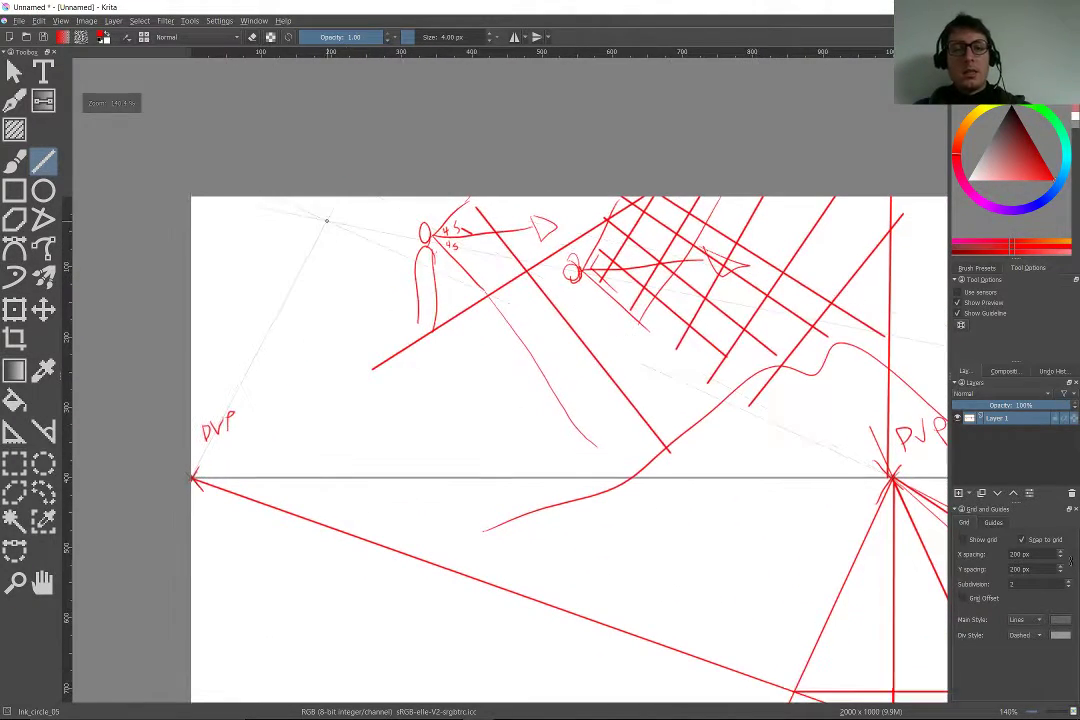
scroll(326, 220, "up", 3)
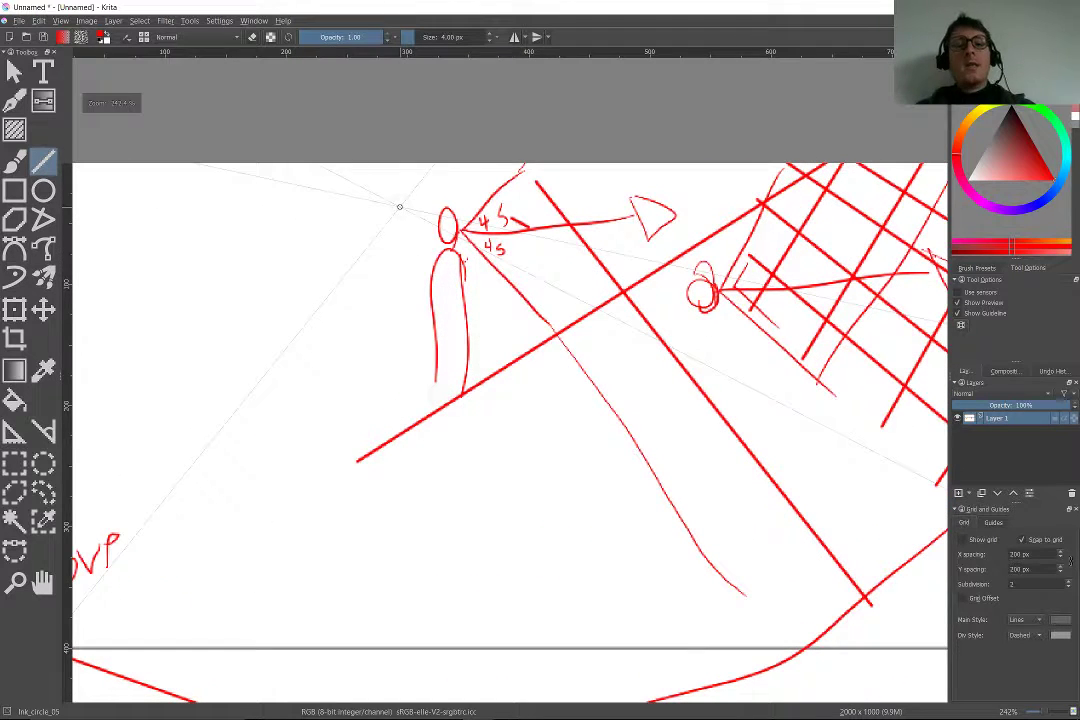
left_click_drag(279, 206, 765, 603)
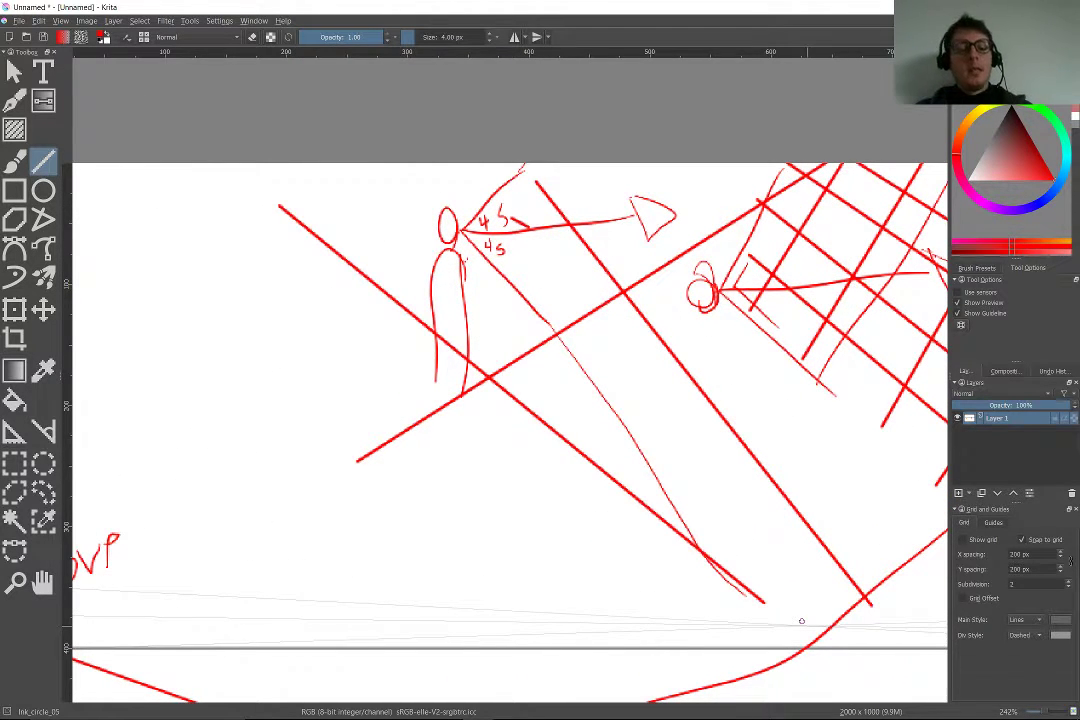
key("ctrl+z")
left_click_drag(506, 191, 771, 567)
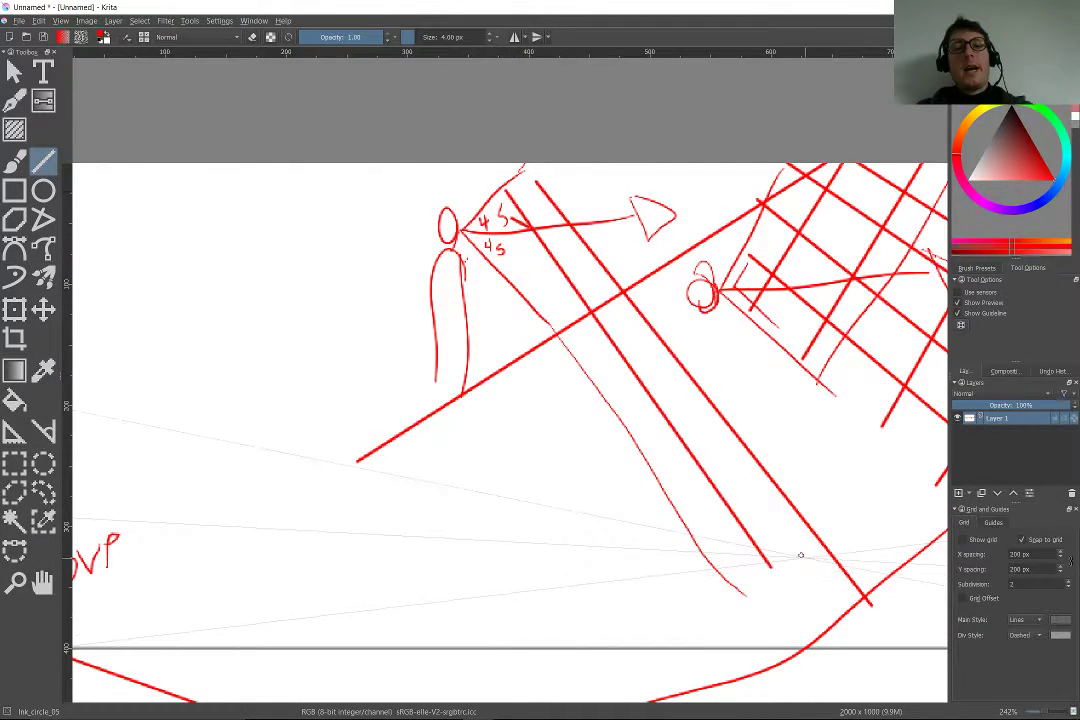
left_click_drag(551, 172, 820, 485)
left_click_drag(593, 163, 912, 478)
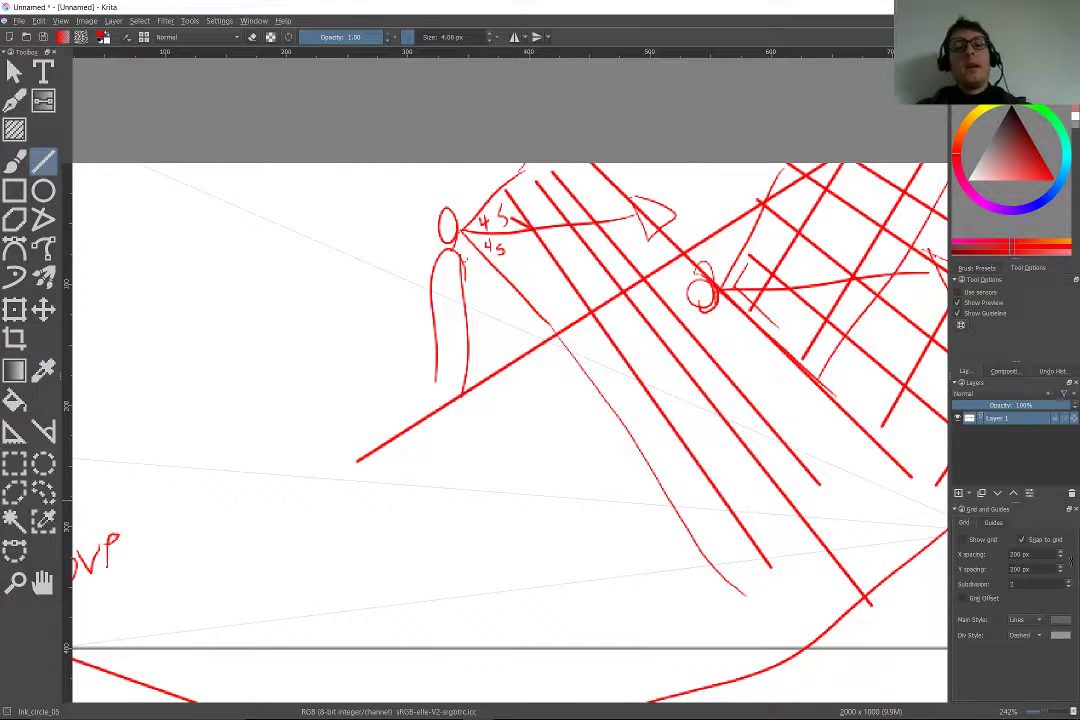
left_click_drag(466, 242, 760, 622)
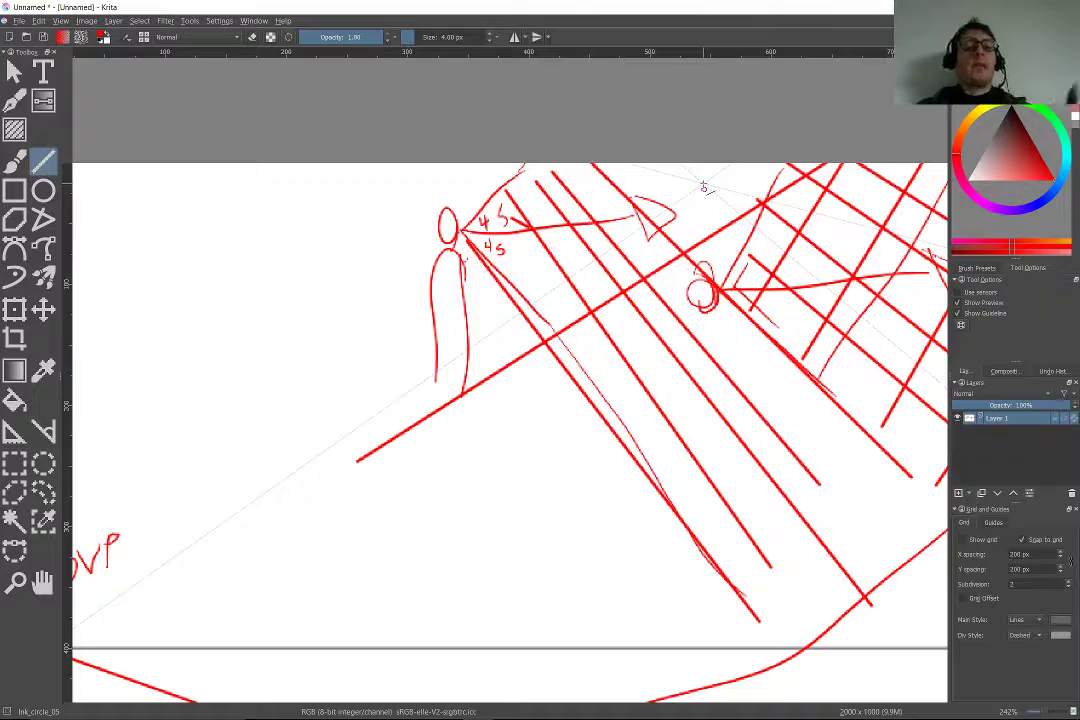
scroll(366, 328, "down", 5)
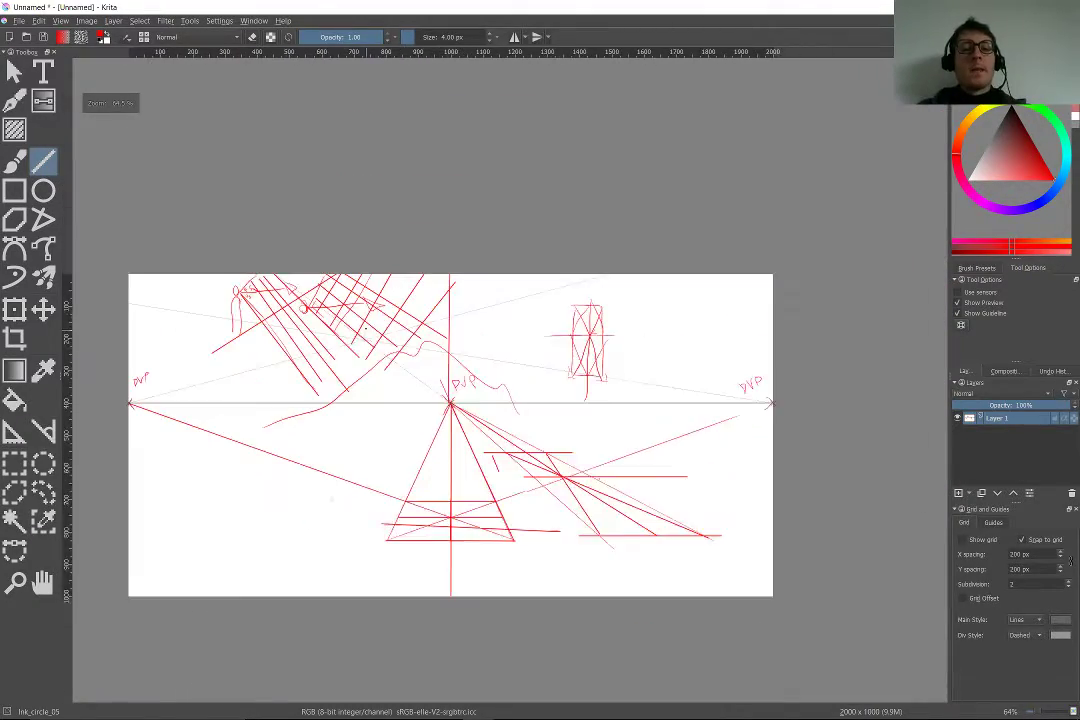
scroll(310, 358, "up", 4)
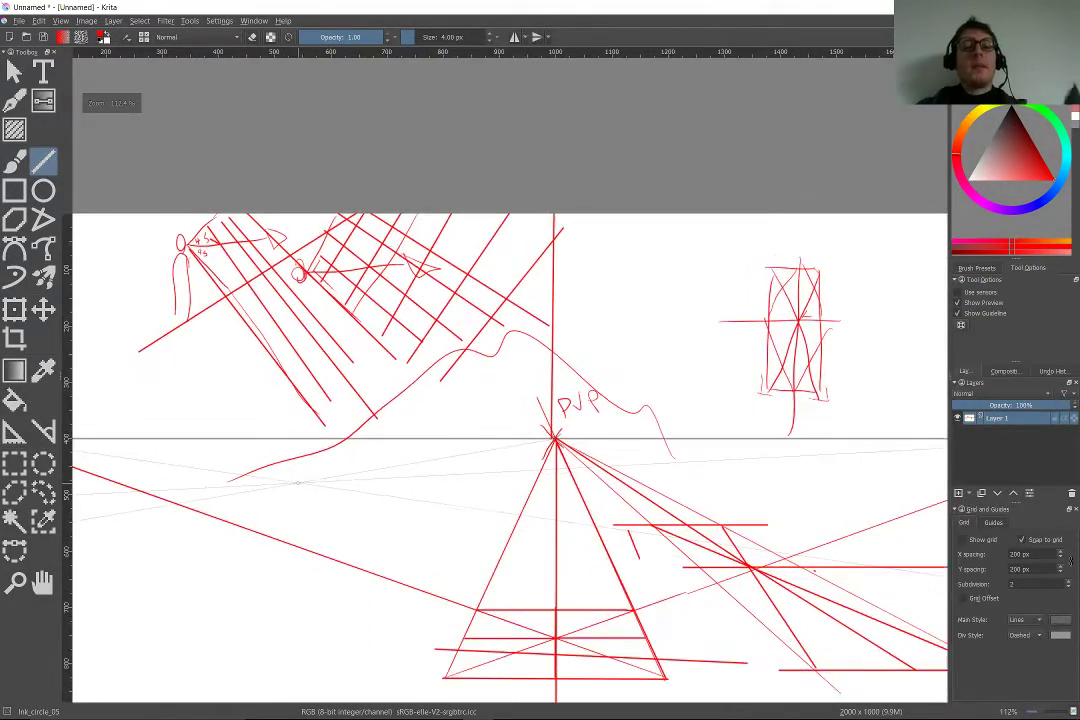
scroll(298, 483, "down", 4)
scroll(395, 358, "up", 1)
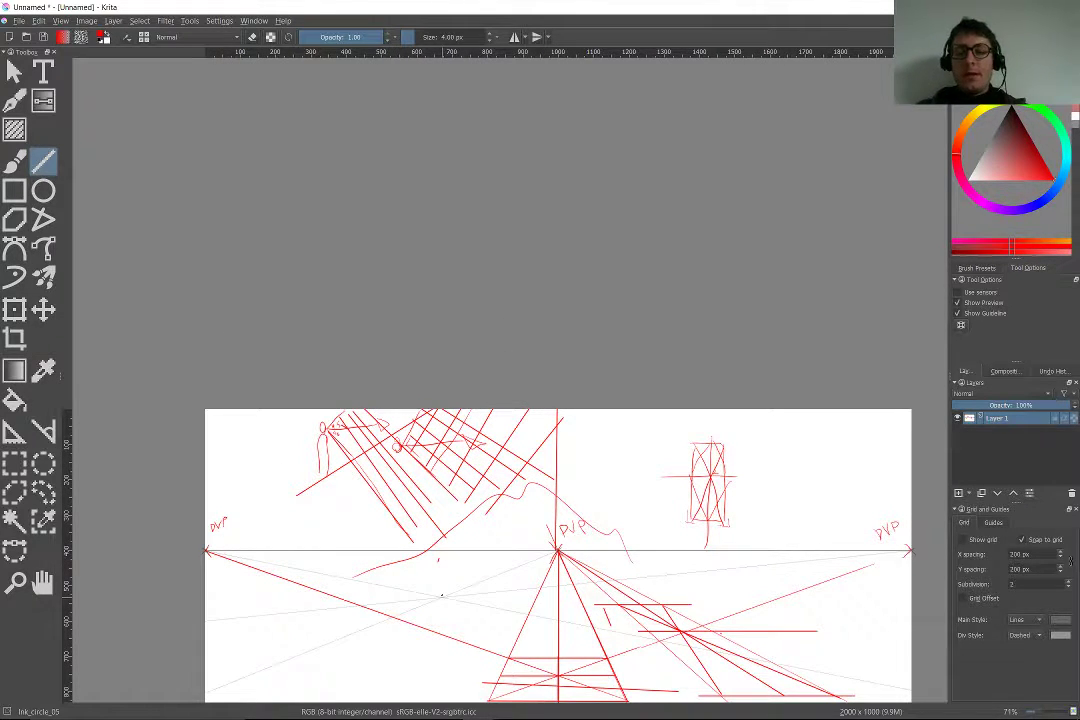
scroll(442, 596, "down", 3)
scroll(456, 640, "up", 4)
scroll(300, 332, "down", 3)
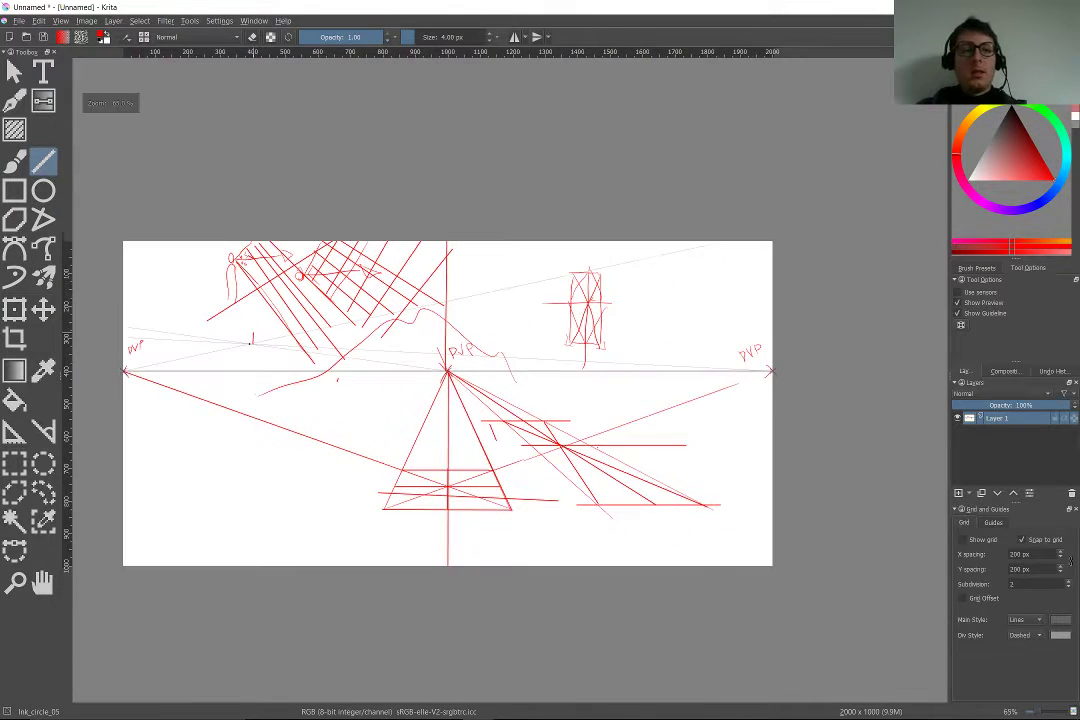
Paint over the perspective construction below the horizon in white with the Shape_fill brush preset, leaving the horizon line and vanishing points
key("b")
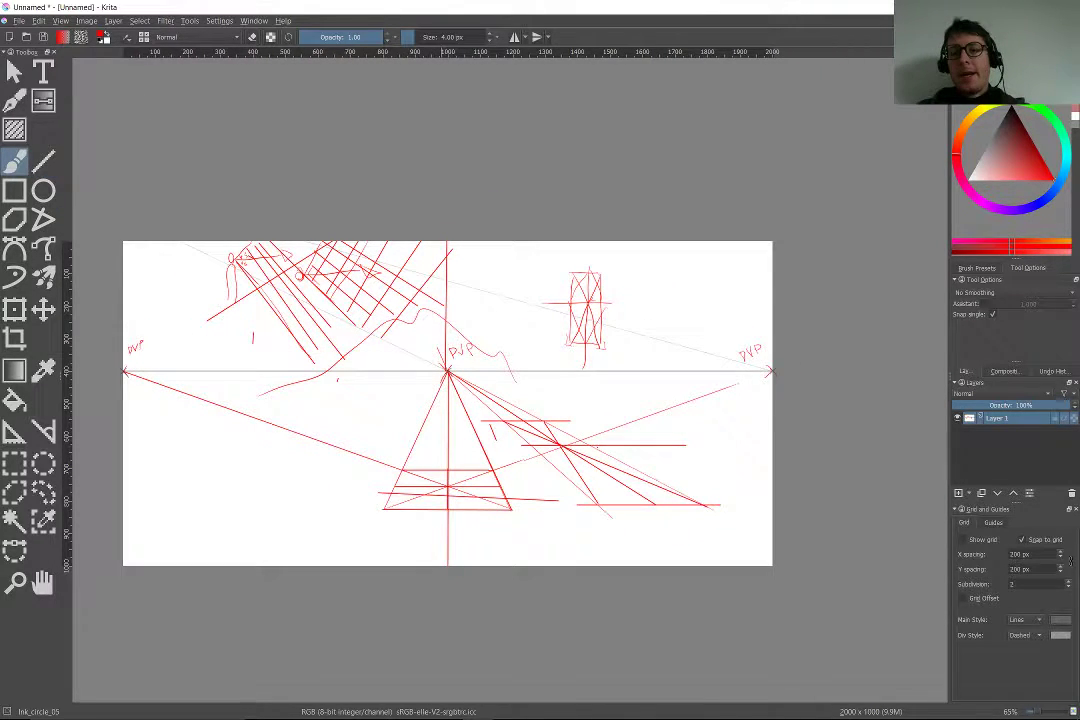
left_click(977, 268)
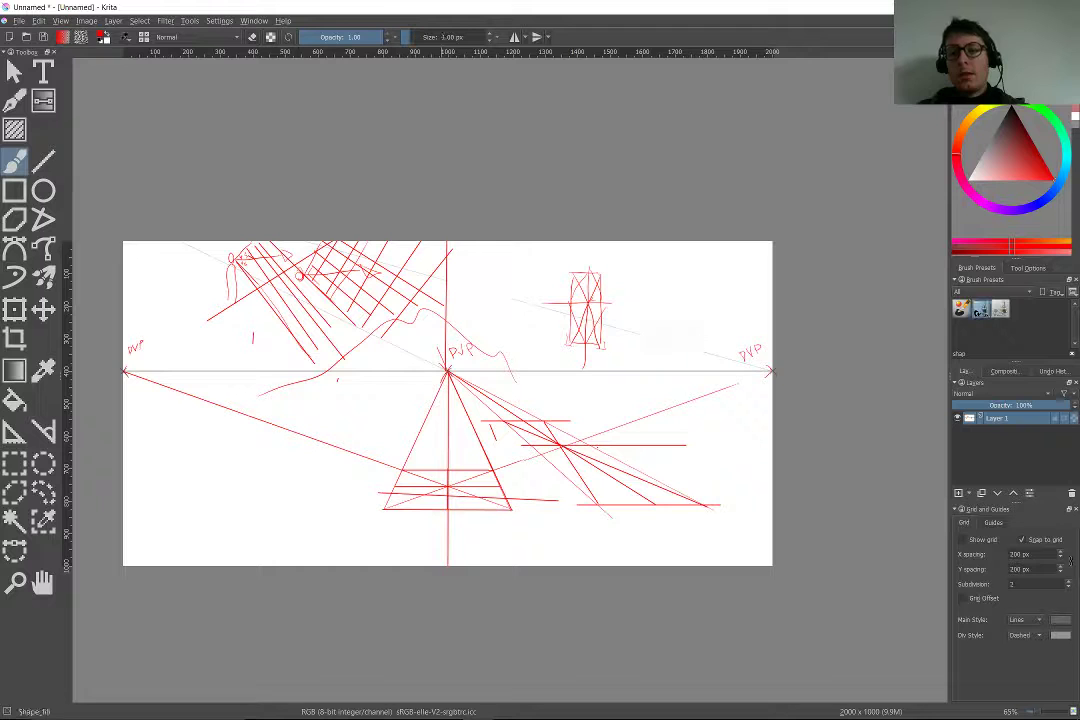
key("d")
key("x")
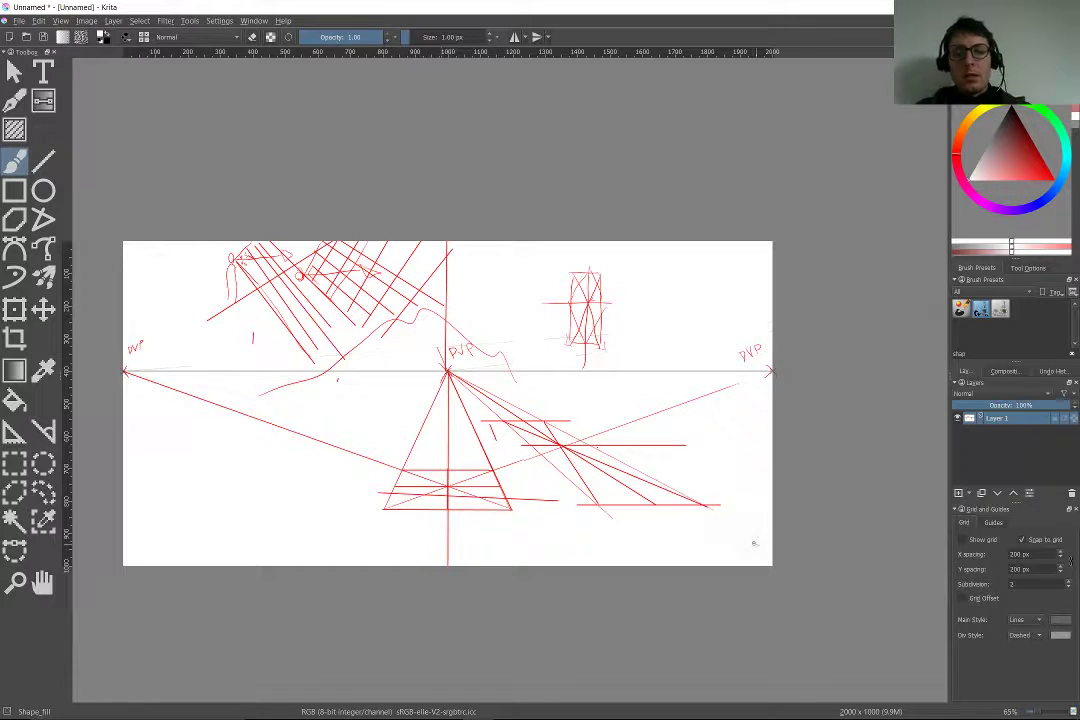
left_click_drag(628, 378, 505, 616)
left_click_drag(525, 390, 409, 386)
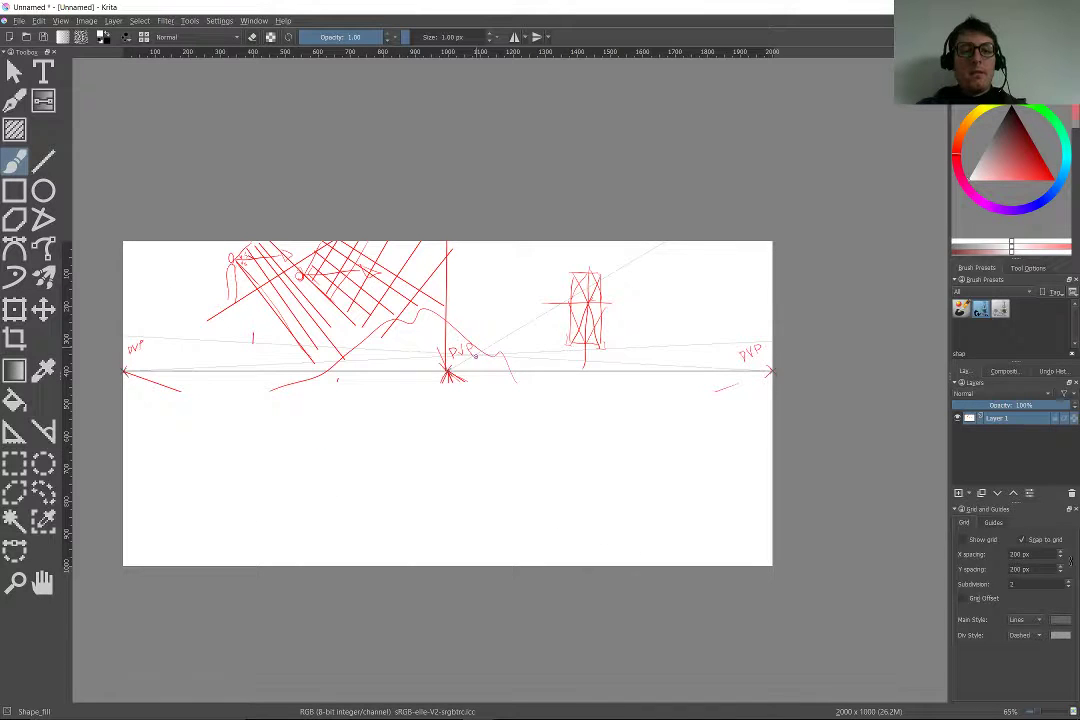
Paint over the grids, figures and construction lines above the horizon in white with the Shape_fill brush
mouse_move(475, 355)
left_mouse_down()
mouse_move(326, 356)
mouse_move(556, 223)
mouse_move(545, 331)
mouse_move(480, 361)
mouse_move(540, 347)
mouse_move(542, 297)
left_mouse_up()
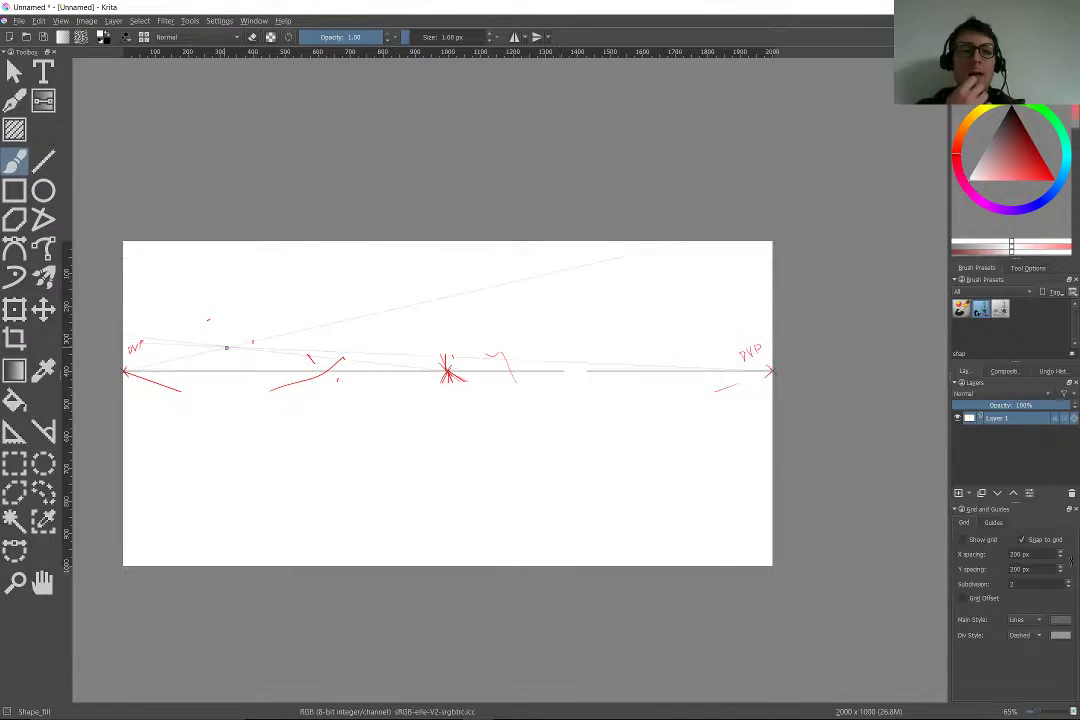
Draw a black upright oval head outline above the horizon near the canvas's DVP end, using the Ink_circle_05 brush preset
scroll(323, 266, "up", 1)
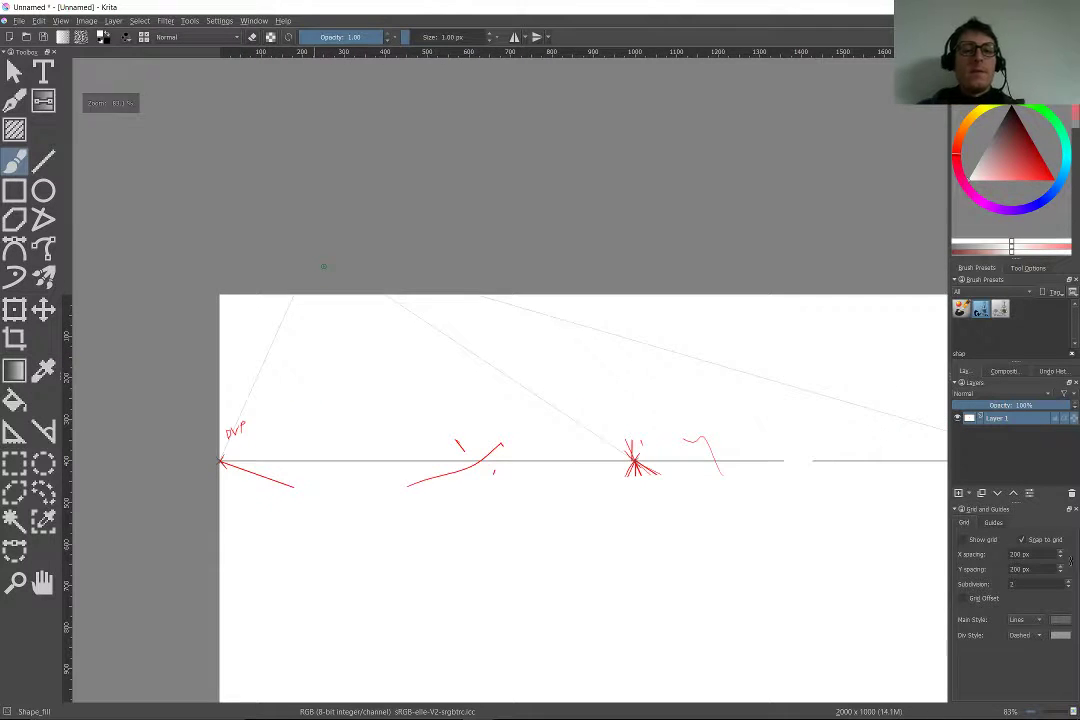
scroll(323, 266, "up", 1)
scroll(279, 371, "up", 2)
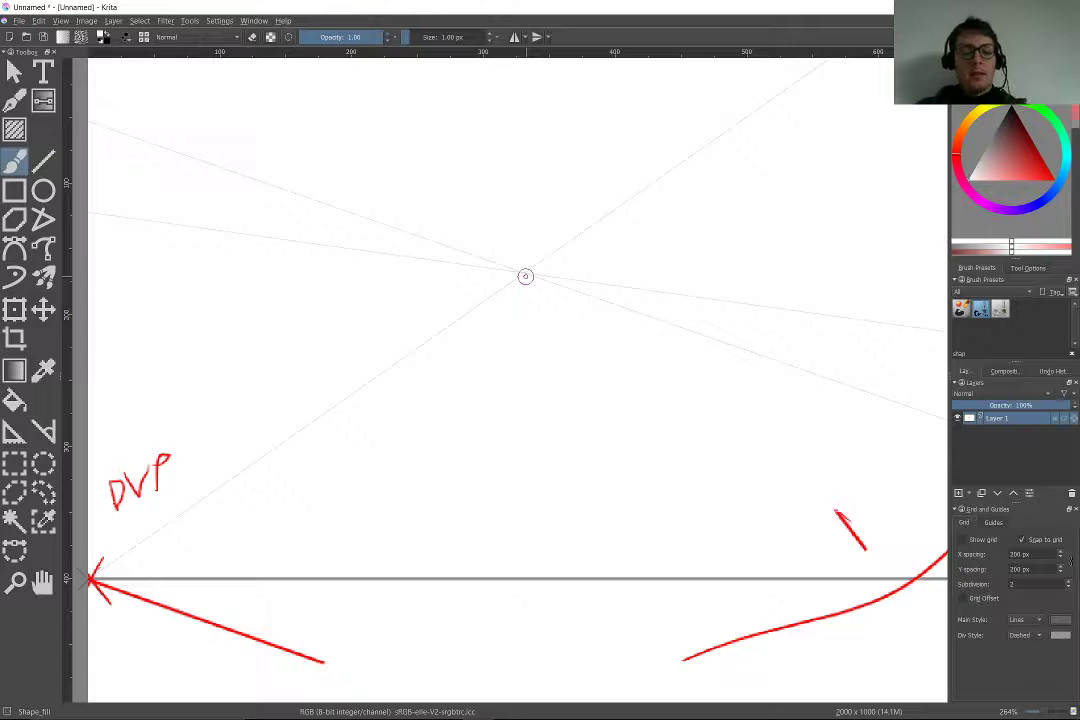
key("x")
mouse_move(498, 341)
left_mouse_down()
mouse_move(510, 219)
mouse_move(382, 271)
mouse_move(477, 334)
left_mouse_up()
key("ctrl+z")
right_click(479, 309)
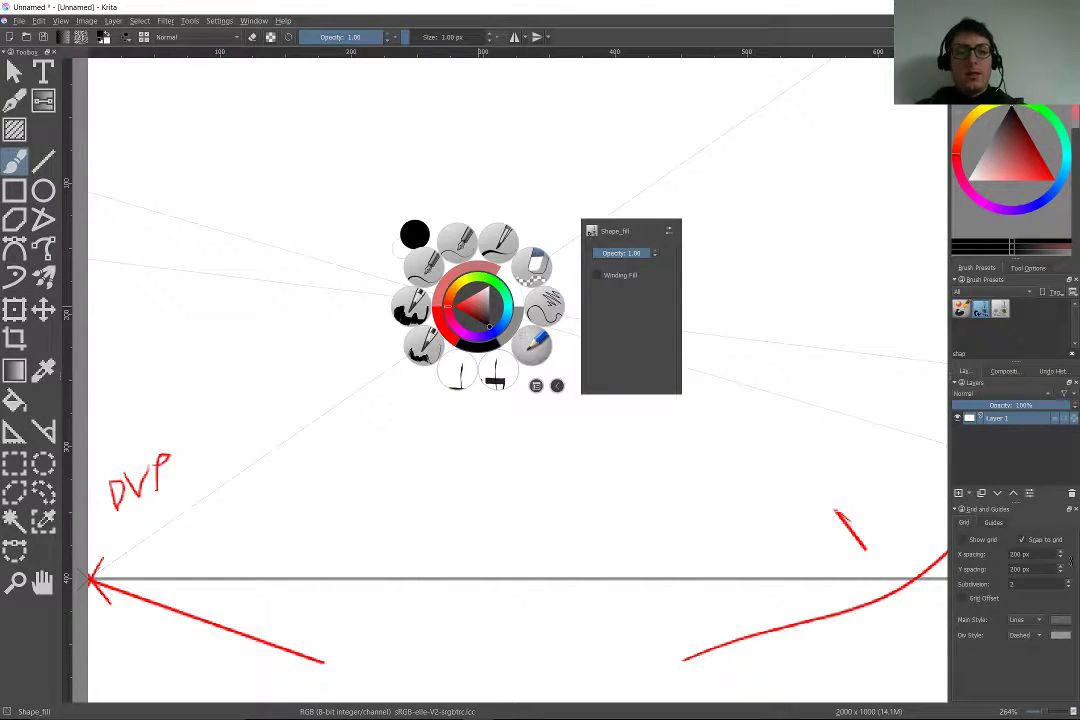
left_click(452, 240)
mouse_move(466, 248)
left_mouse_down()
mouse_move(369, 217)
mouse_move(464, 235)
left_mouse_up()
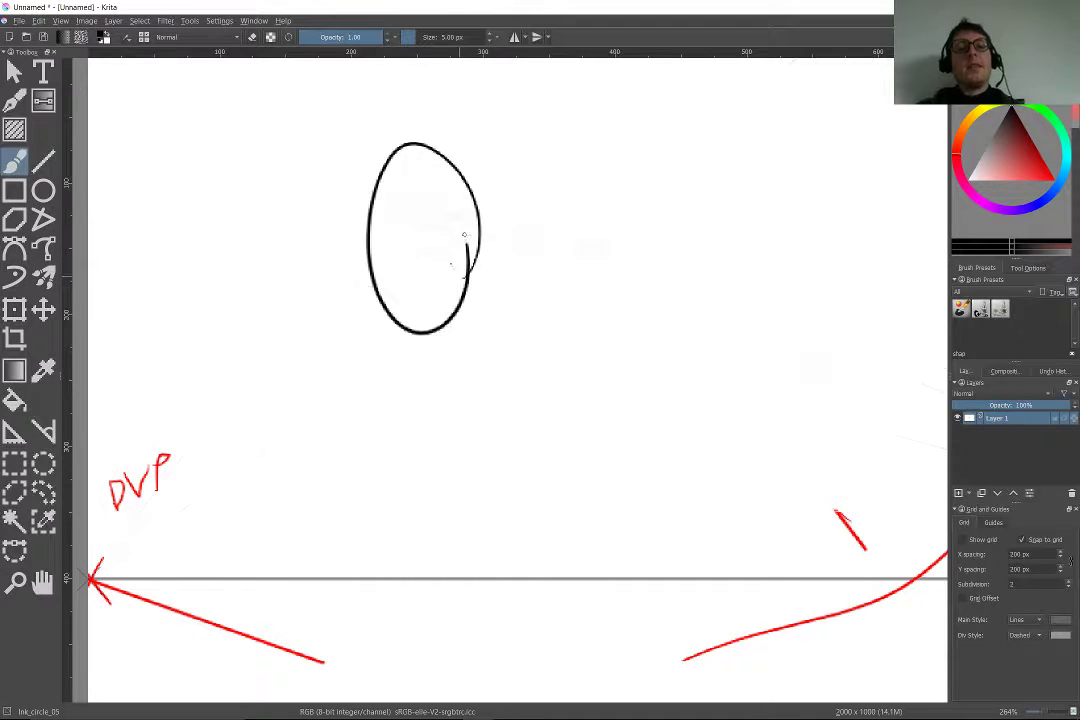
Add two round eyes, curved vertical centre lines, curved horizontal guide lines and an ear to the oval head
mouse_move(408, 208)
left_mouse_down()
mouse_move(394, 238)
mouse_move(405, 224)
left_mouse_up()
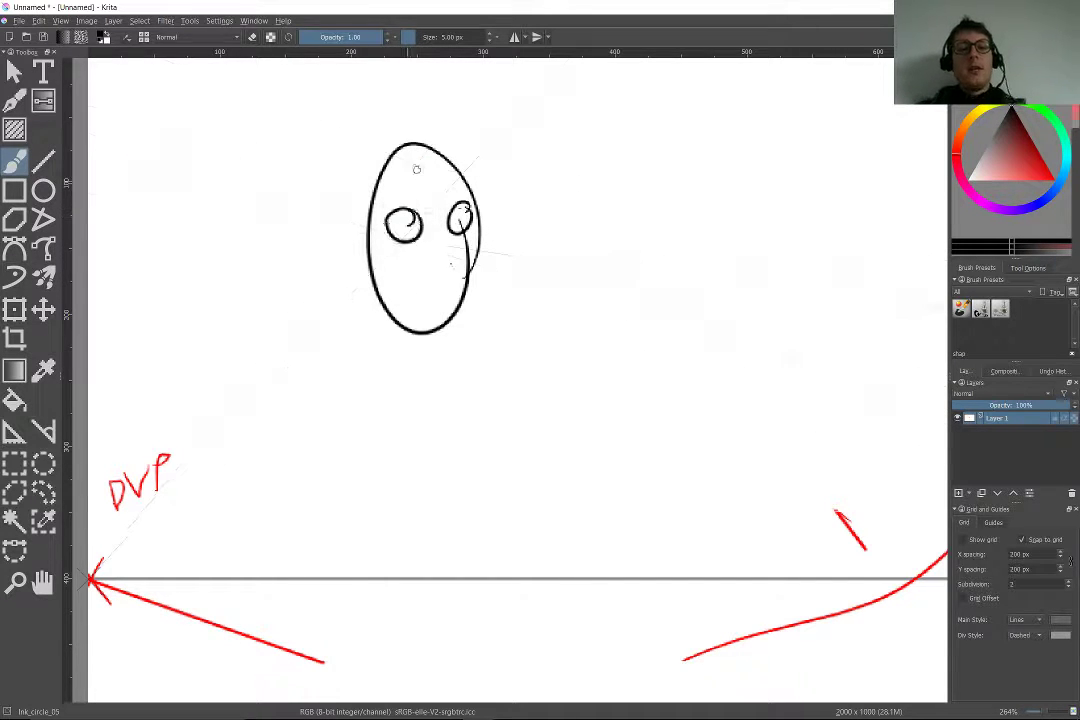
left_click_drag(430, 146, 447, 333)
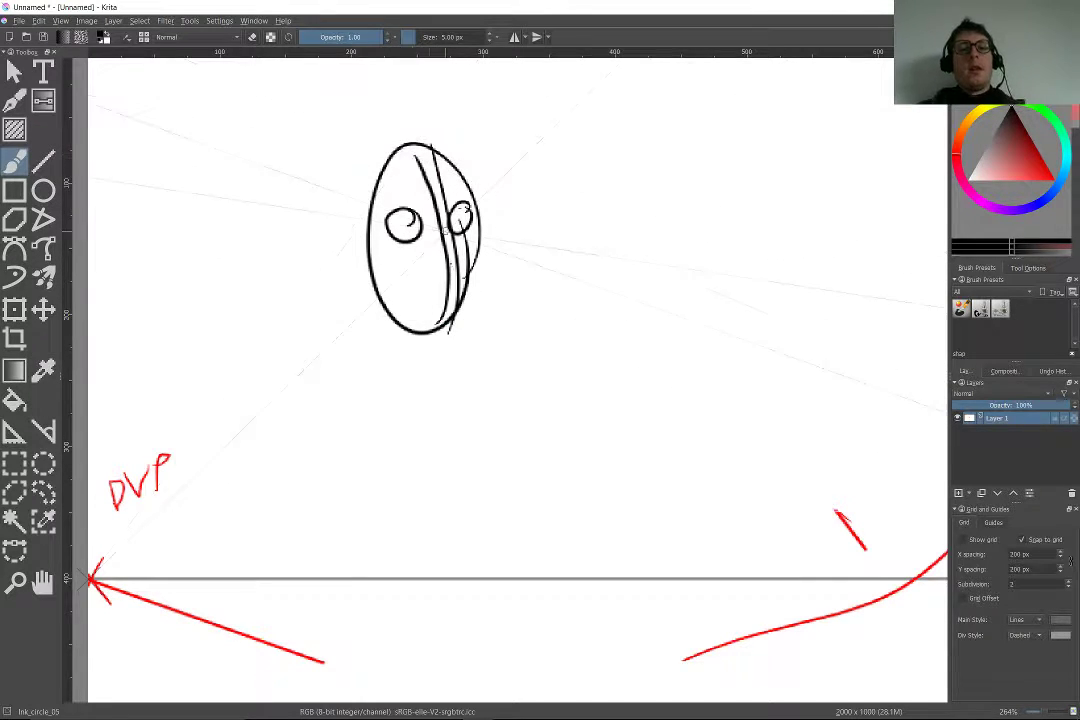
left_click_drag(370, 245, 478, 250)
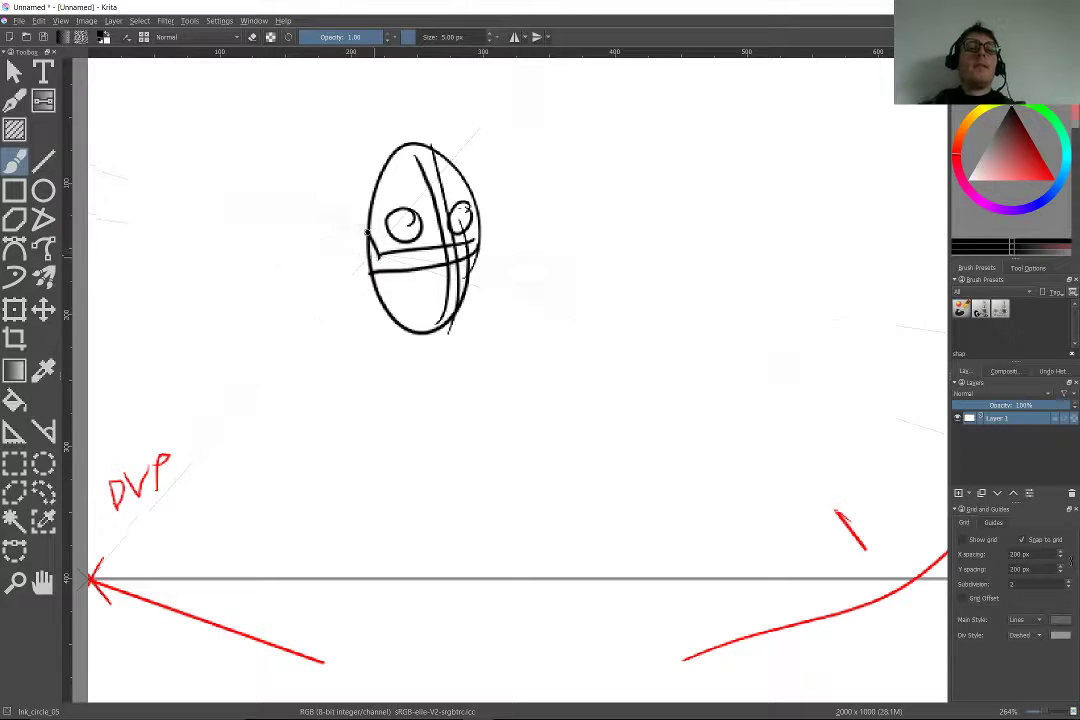
left_click_drag(366, 230, 372, 268)
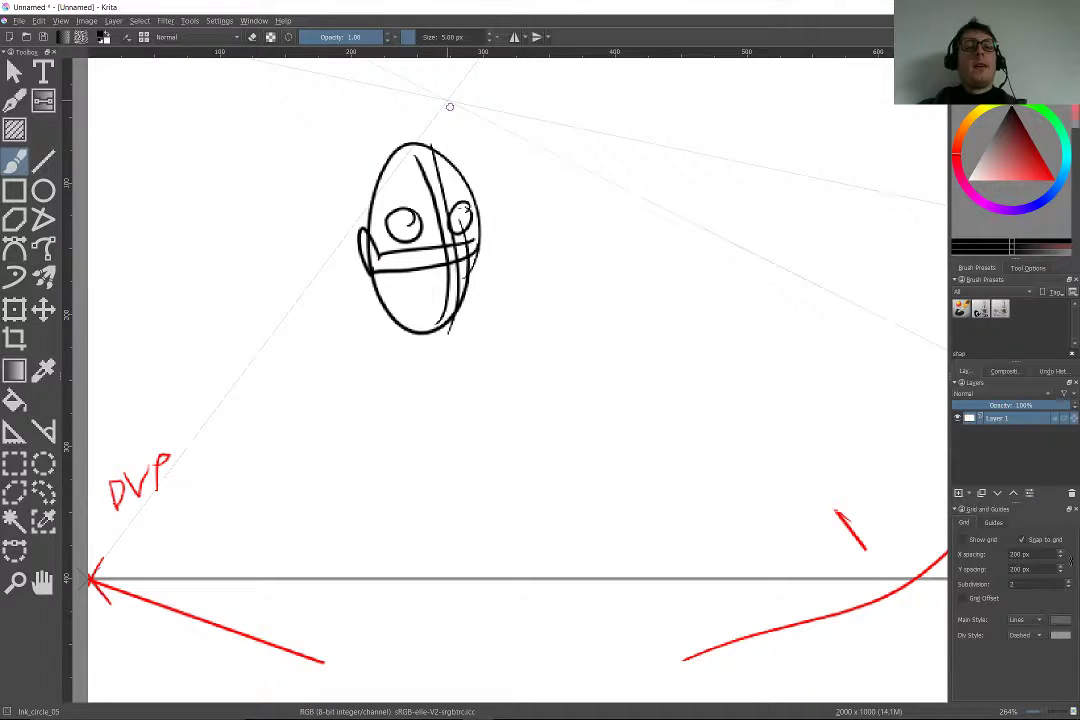
Draw two long rods from the head, one nearly horizontal and one diagonal from the chin, each ending in an oval
left_click_drag(496, 236, 815, 208)
mouse_move(495, 240)
left_mouse_down()
mouse_move(805, 210)
mouse_move(758, 195)
left_mouse_up()
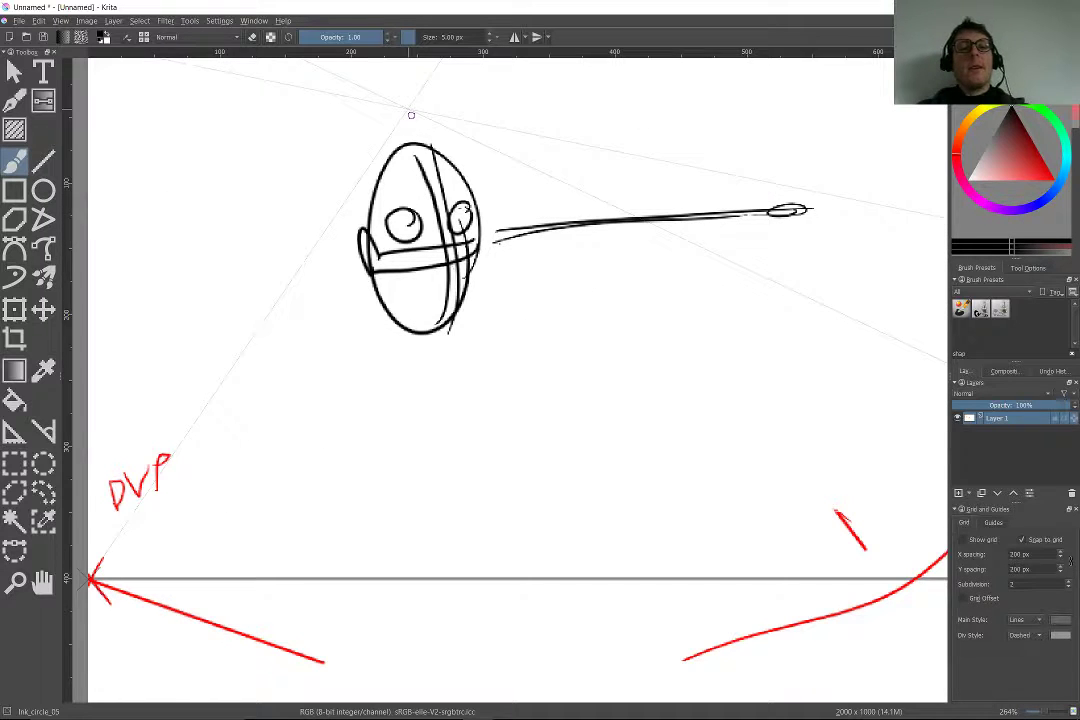
left_click_drag(441, 330, 549, 495)
left_click_drag(445, 335, 592, 496)
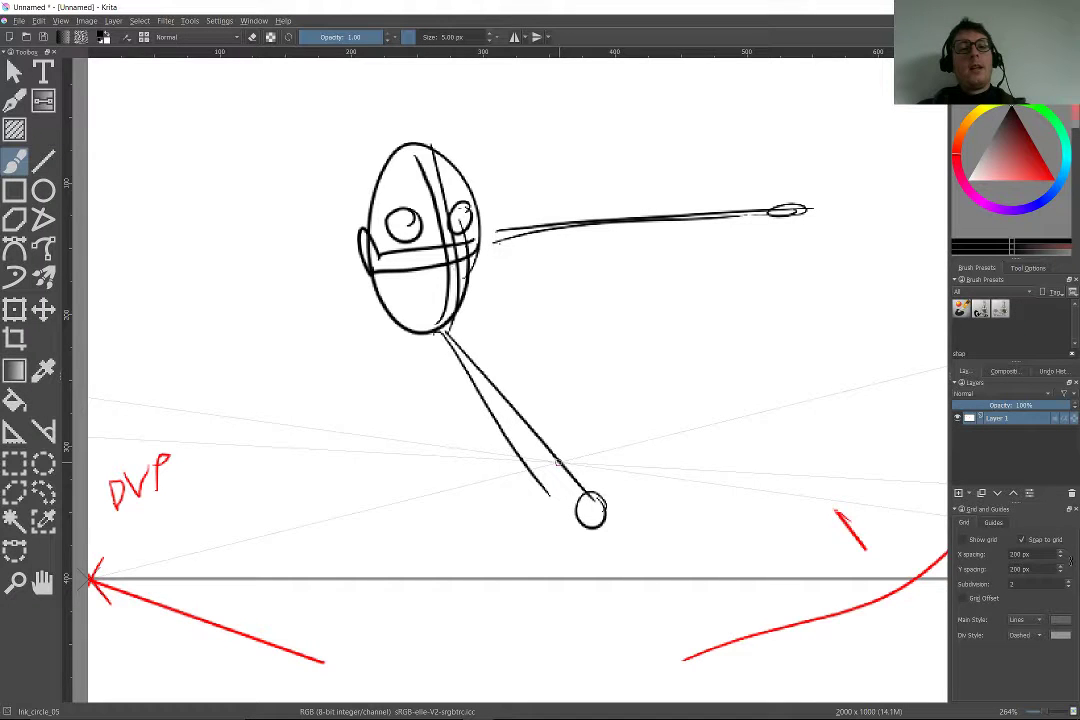
Draw a short rod ending in a circle from the ear, and a rod from the head's crown up to the canvas edge
mouse_move(344, 278)
left_mouse_down()
mouse_move(327, 271)
mouse_move(373, 265)
mouse_move(318, 286)
left_mouse_up()
mouse_move(330, 262)
left_mouse_down()
mouse_move(363, 392)
mouse_move(336, 487)
left_mouse_up()
scroll(336, 487, "down", 1)
left_click_drag(424, 384, 462, 306)
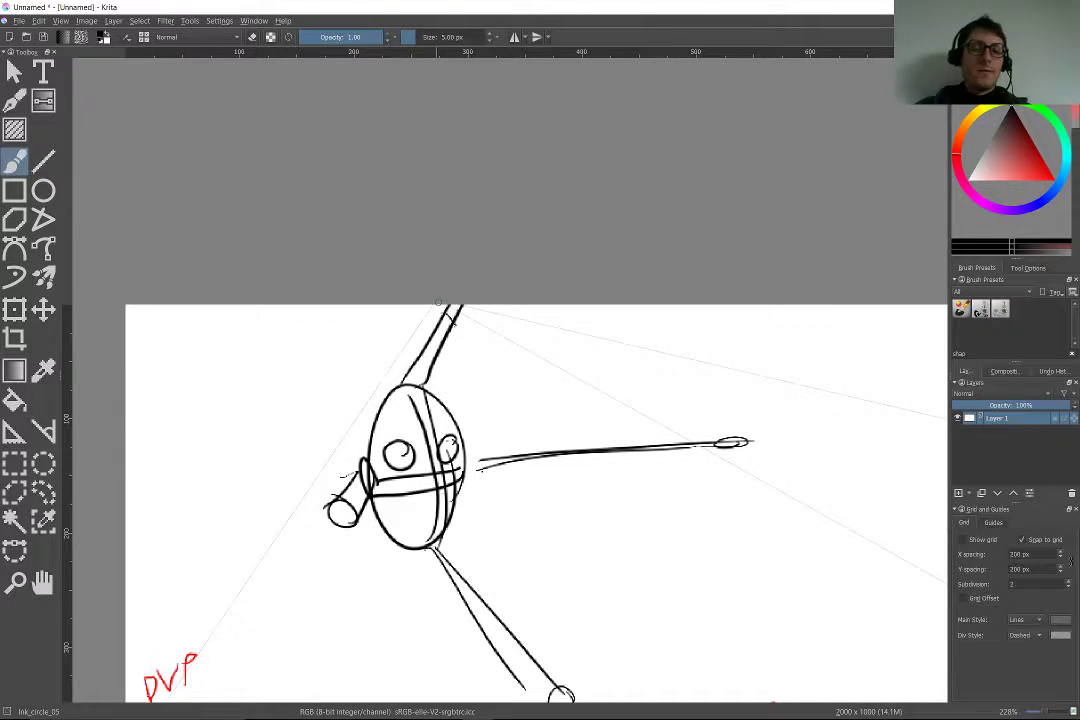
scroll(437, 302, "down", 5)
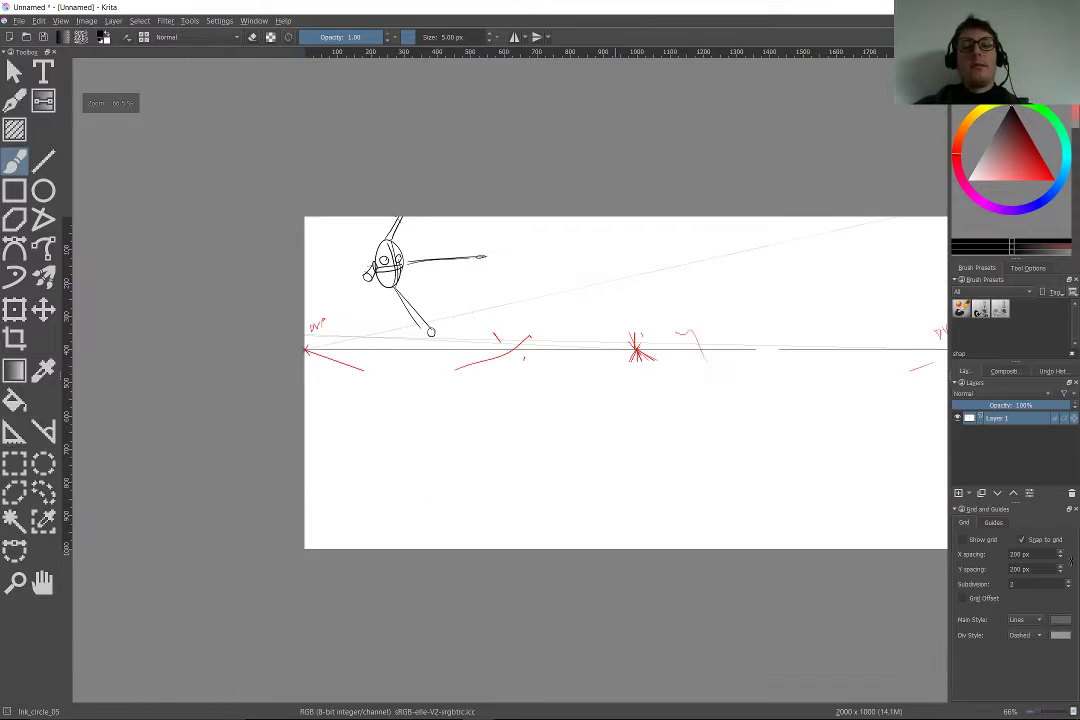
scroll(166, 379, "up", 5)
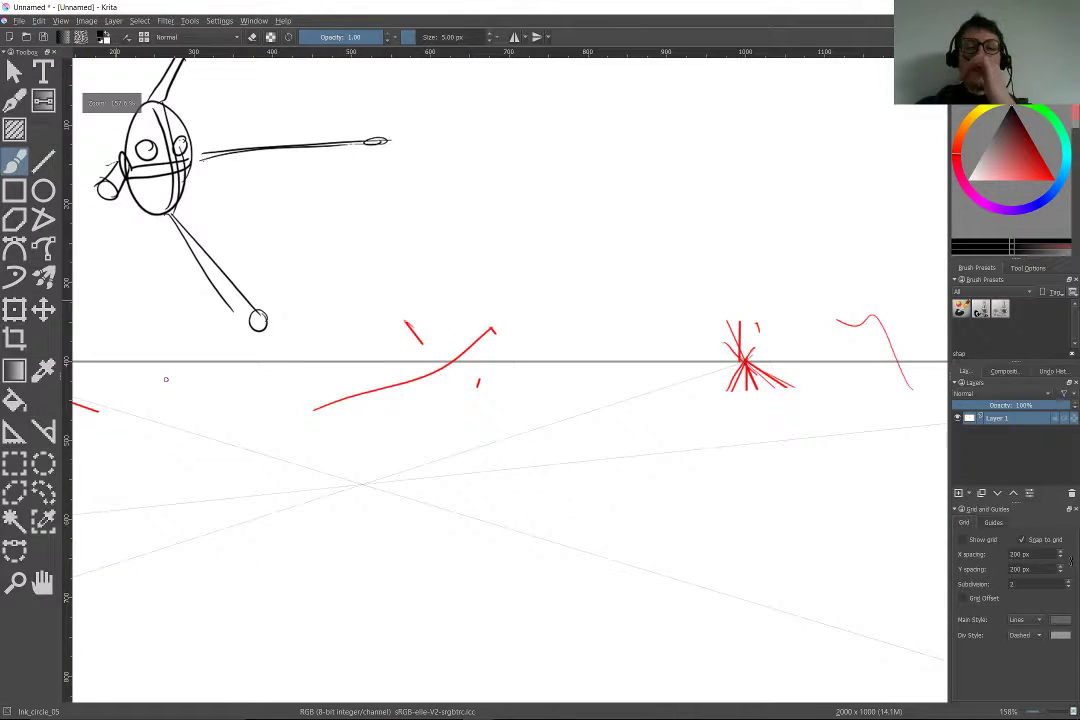
scroll(166, 379, "up", 2)
scroll(313, 482, "down", 3)
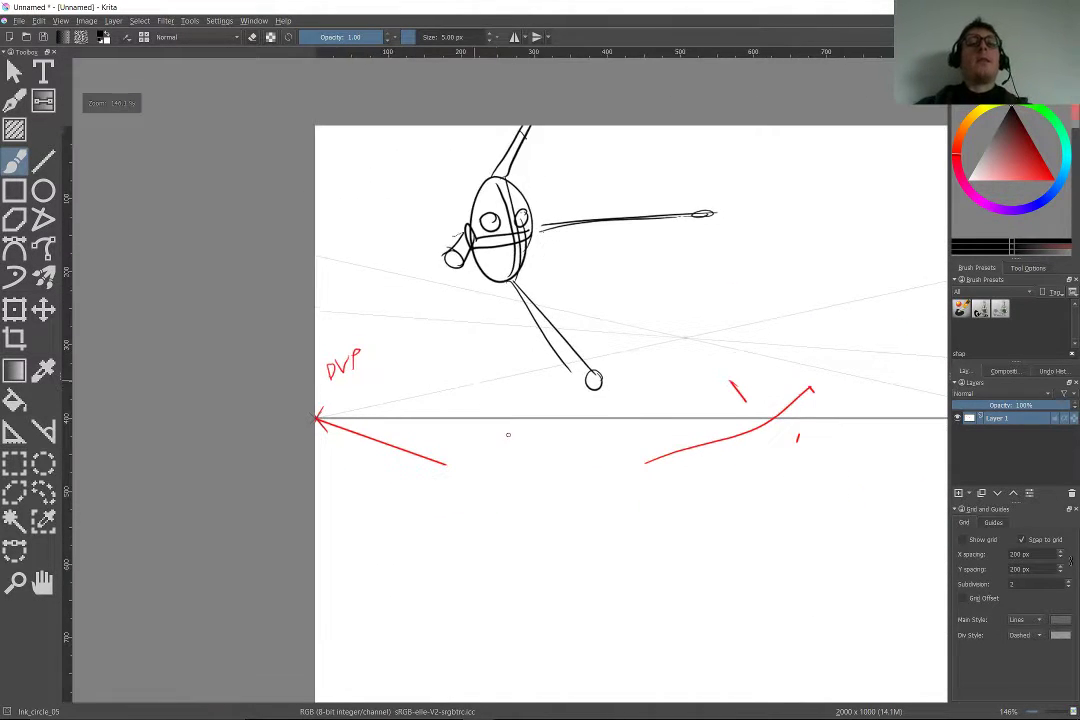
scroll(508, 435, "up", 2)
scroll(309, 405, "down", 5)
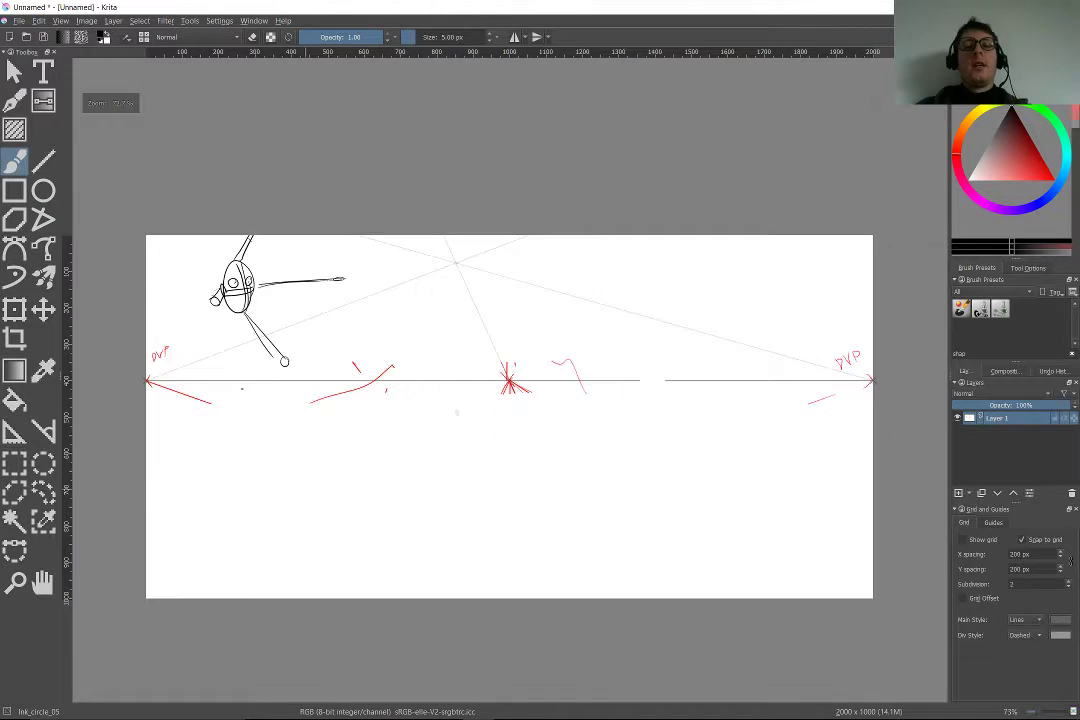
scroll(457, 412, "down", 1)
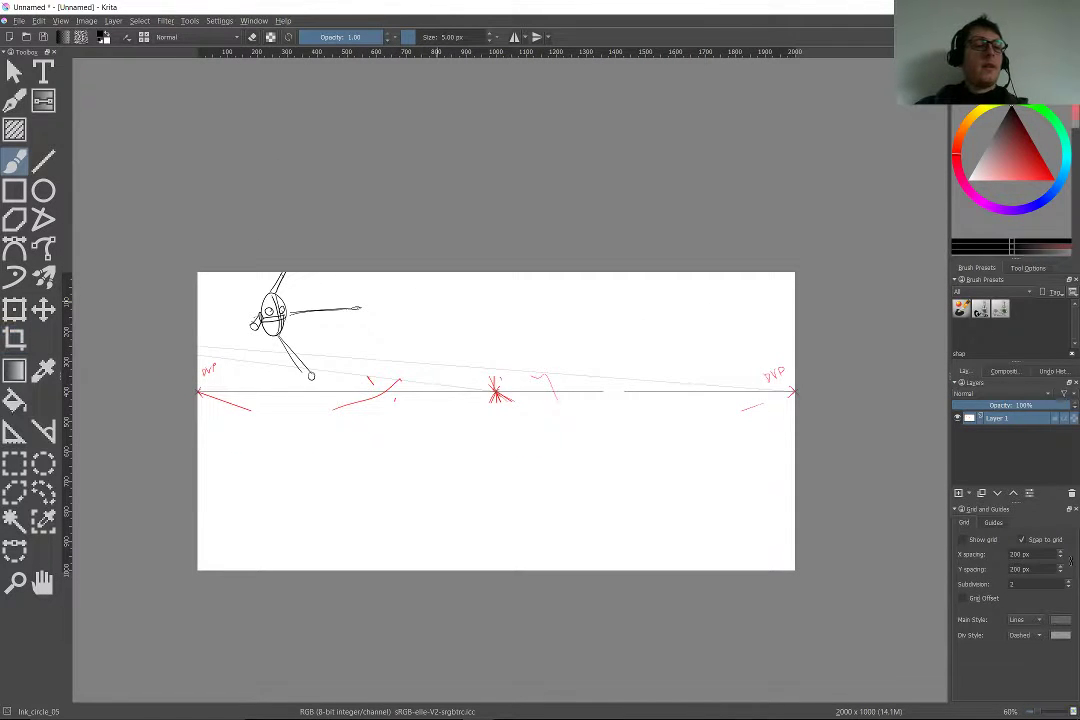
Add two Vanishing Point assistants outside the canvas, one above and one below, roughly in line with the central vanishing point
left_click(14, 430)
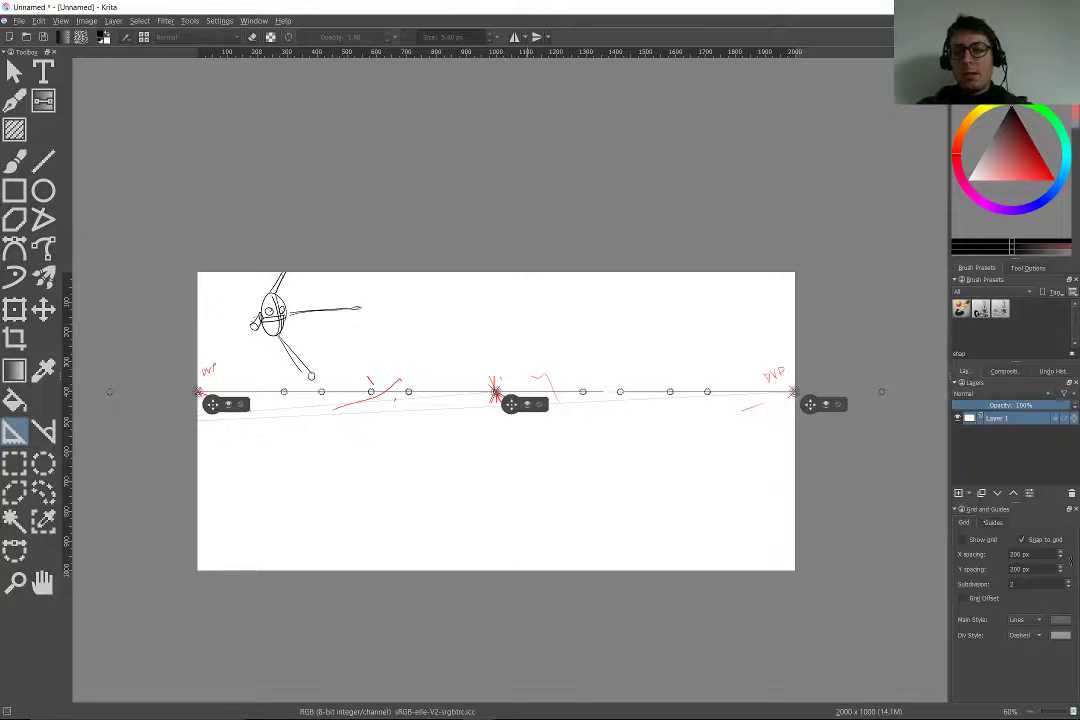
left_click(1047, 371)
left_click(1005, 371)
left_click(966, 371)
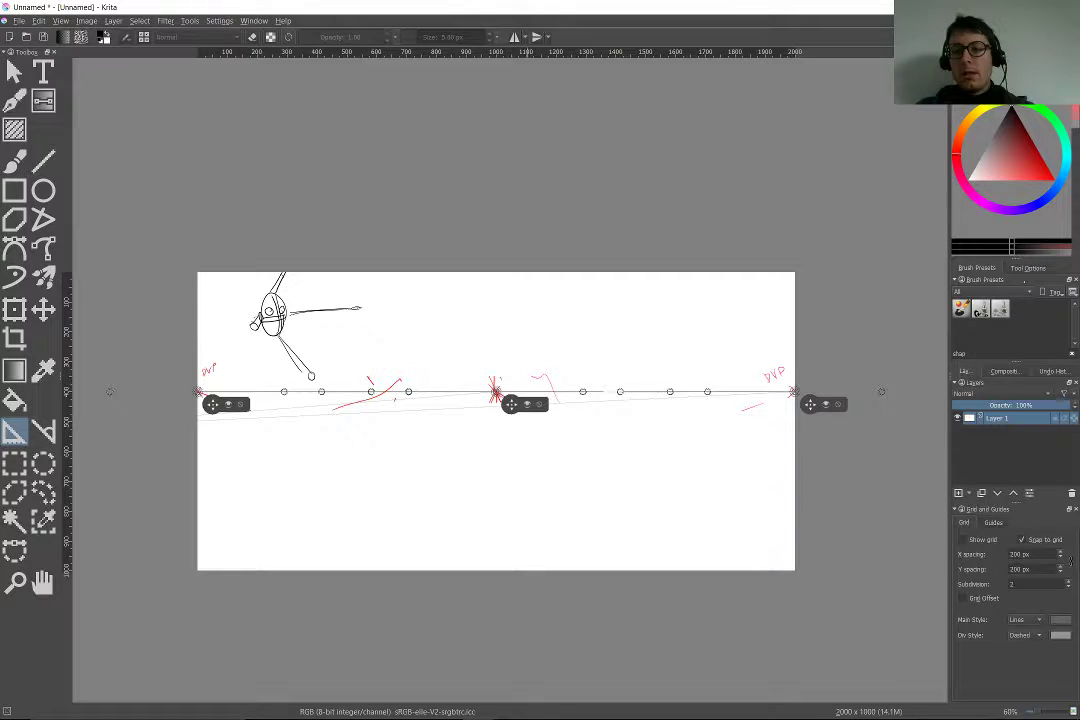
left_click(1029, 268)
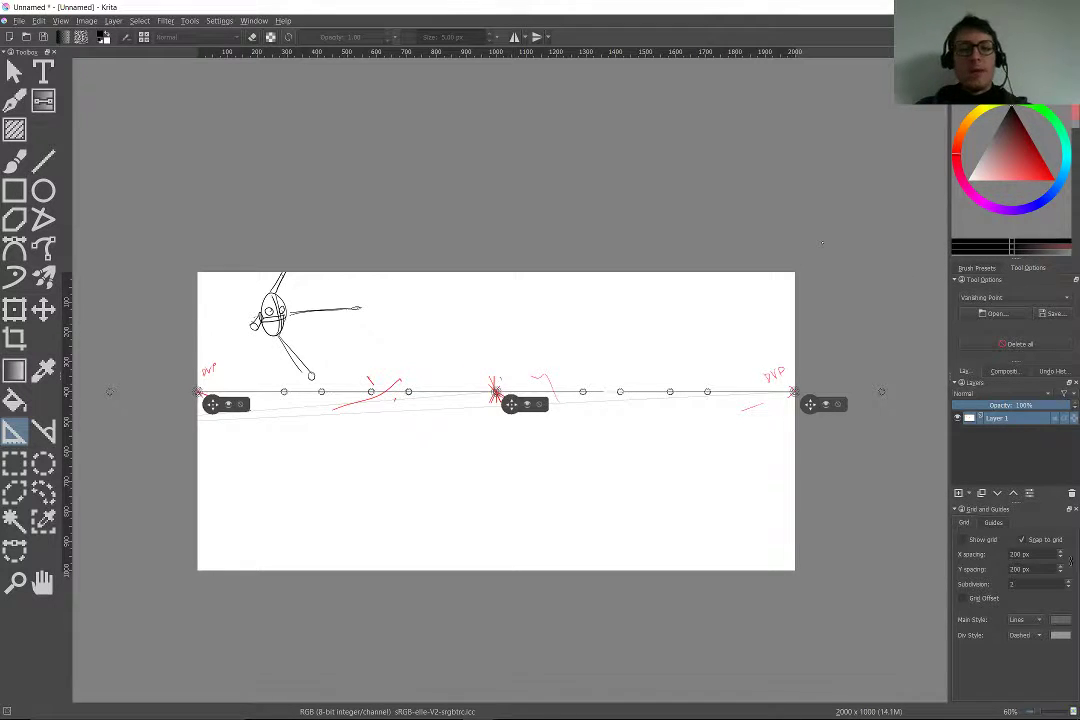
left_click(479, 98)
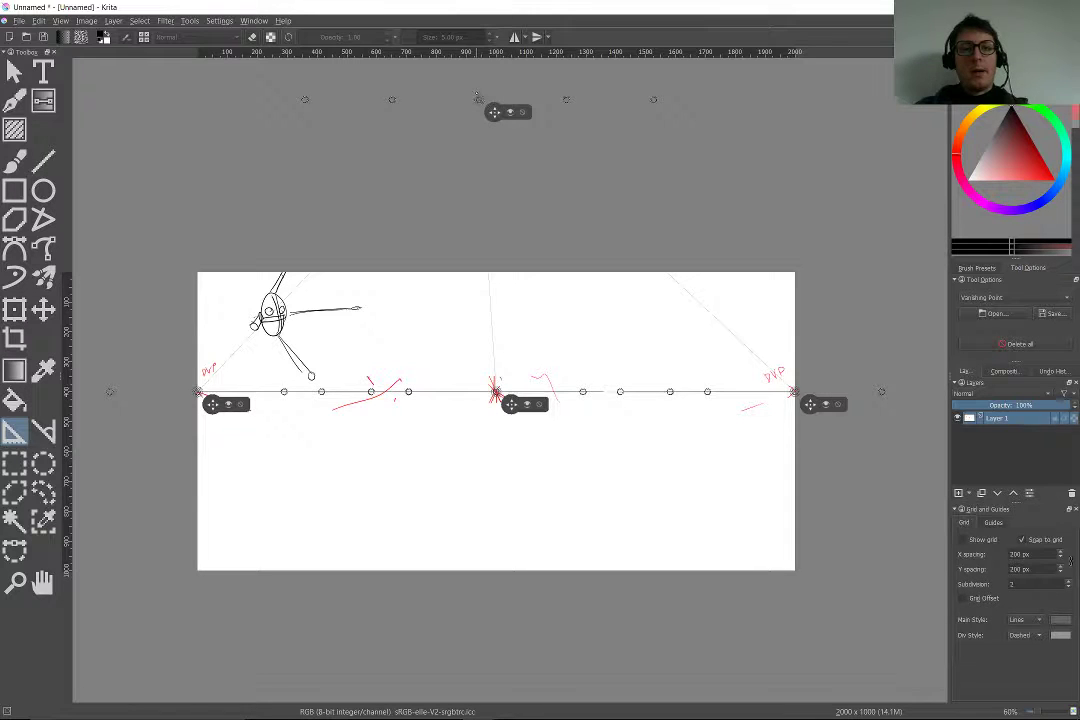
left_click_drag(482, 99, 487, 100)
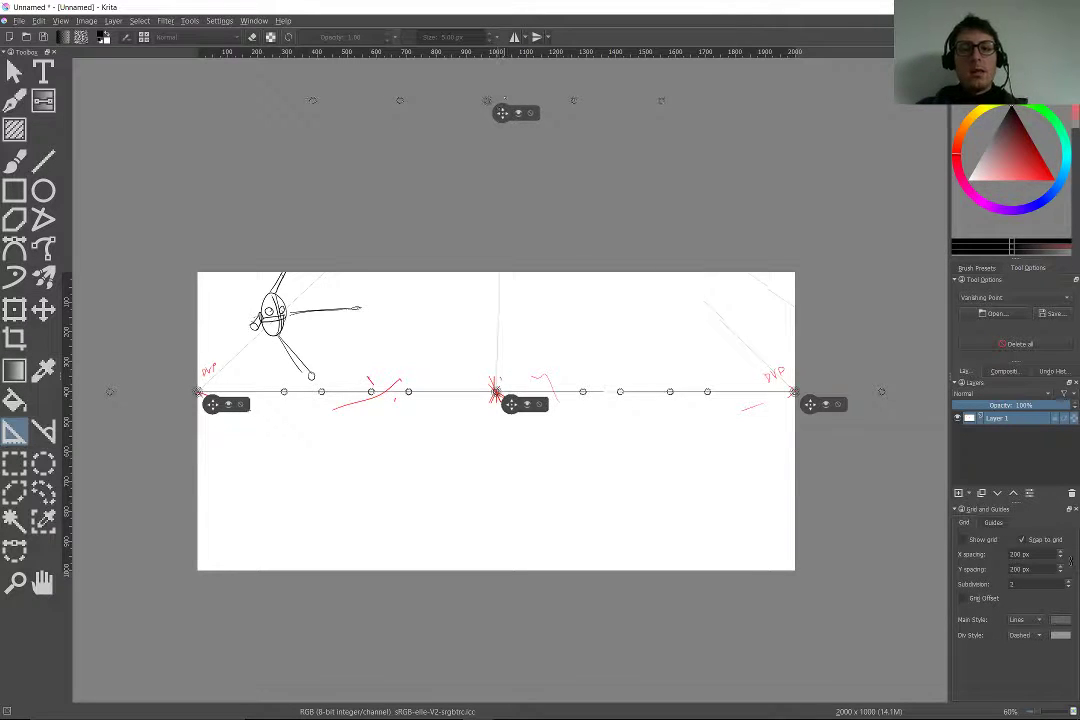
left_click(505, 681)
mouse_move(505, 682)
left_mouse_down()
mouse_move(484, 671)
mouse_move(508, 670)
left_mouse_up()
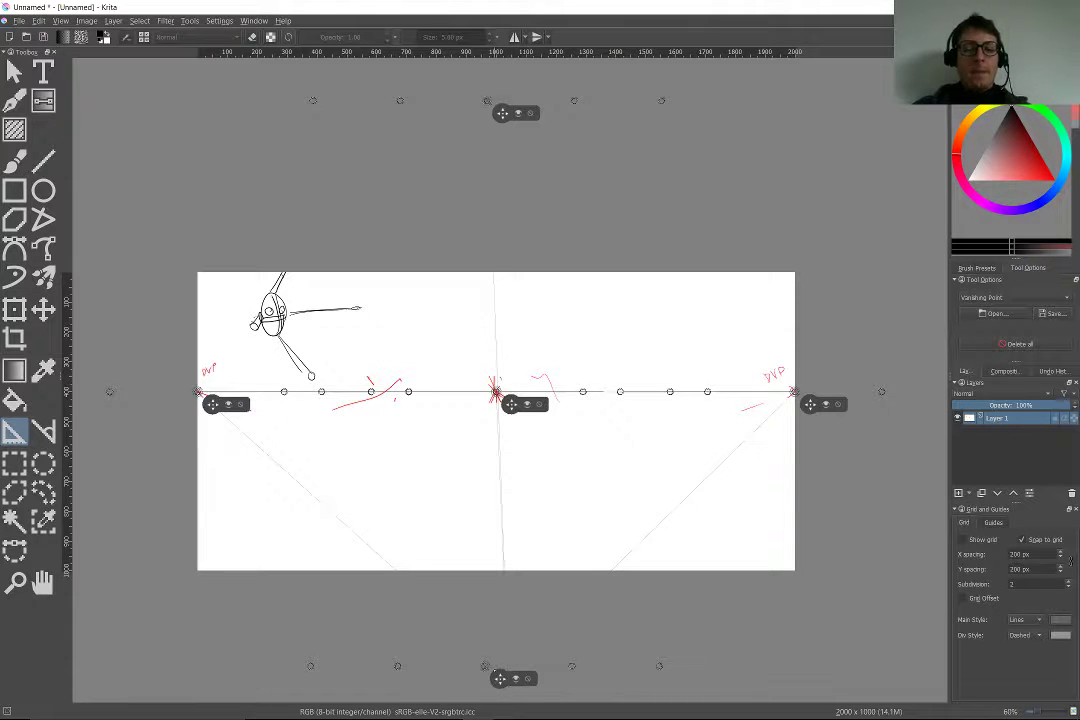
Draw straight vertical lines from the central vanishing point up to the canvas's upper edge and down to its lower edge
key("b")
scroll(445, 336, "up", 3)
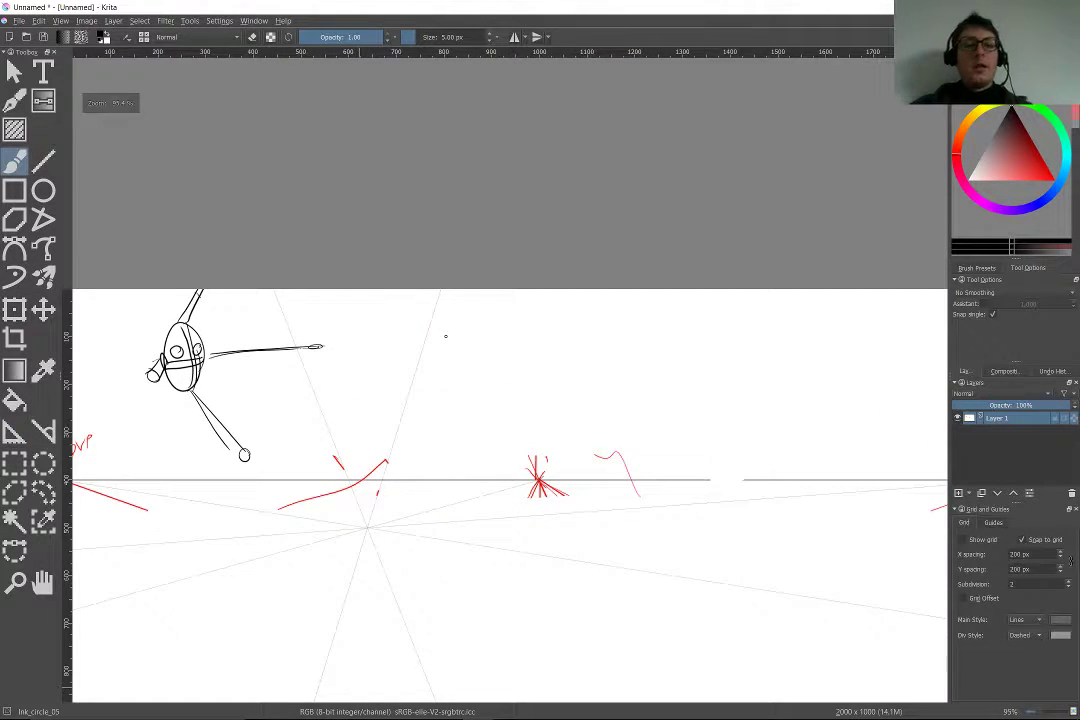
scroll(445, 336, "up", 2)
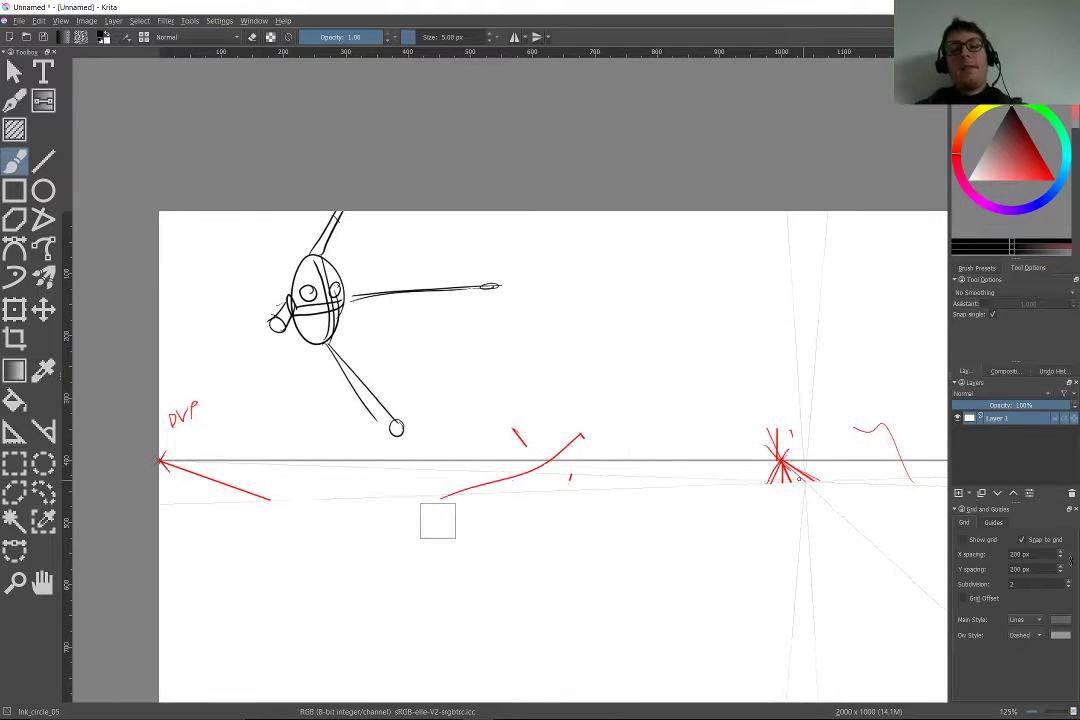
scroll(436, 520, "down", 3)
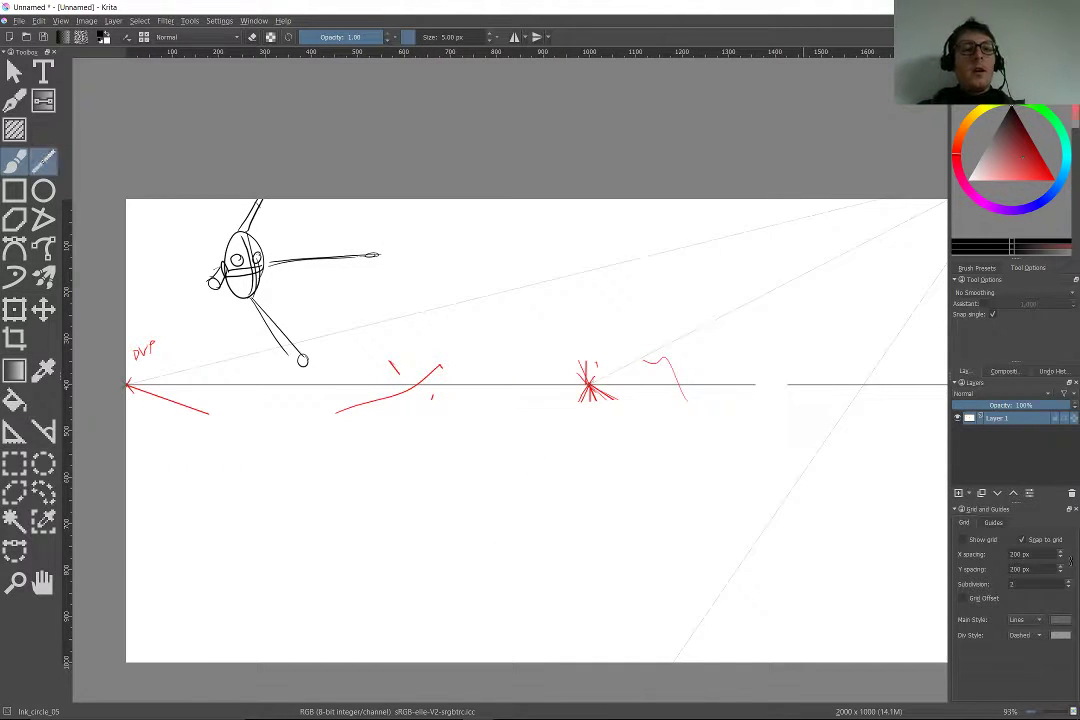
key("v")
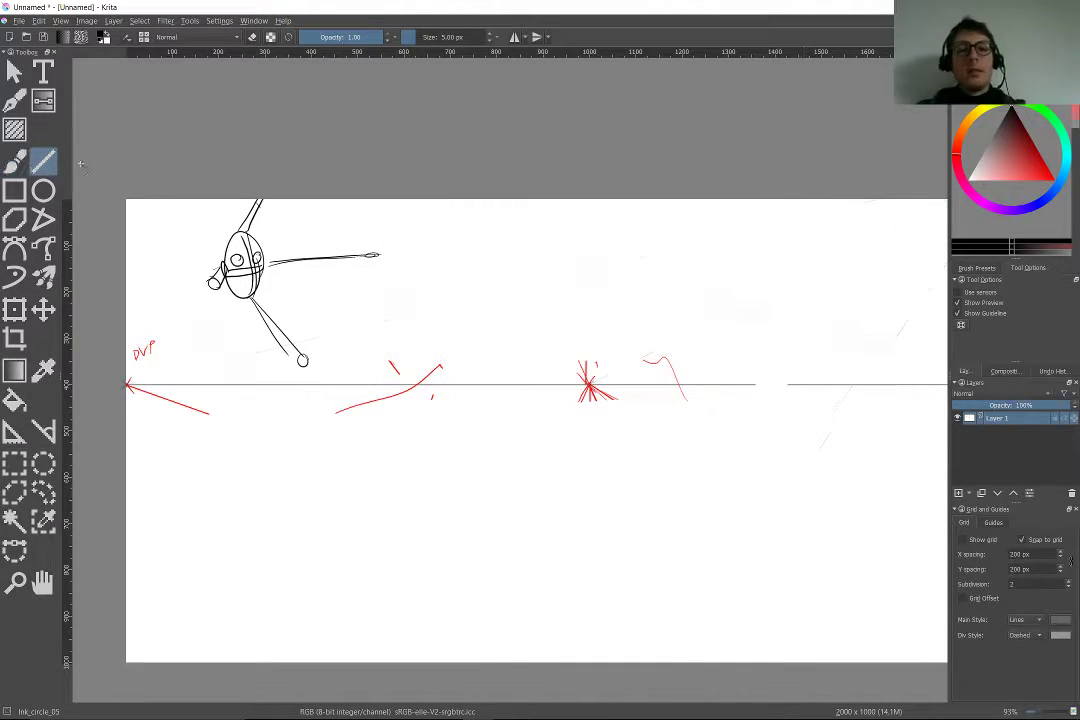
left_click_drag(589, 384, 589, 201)
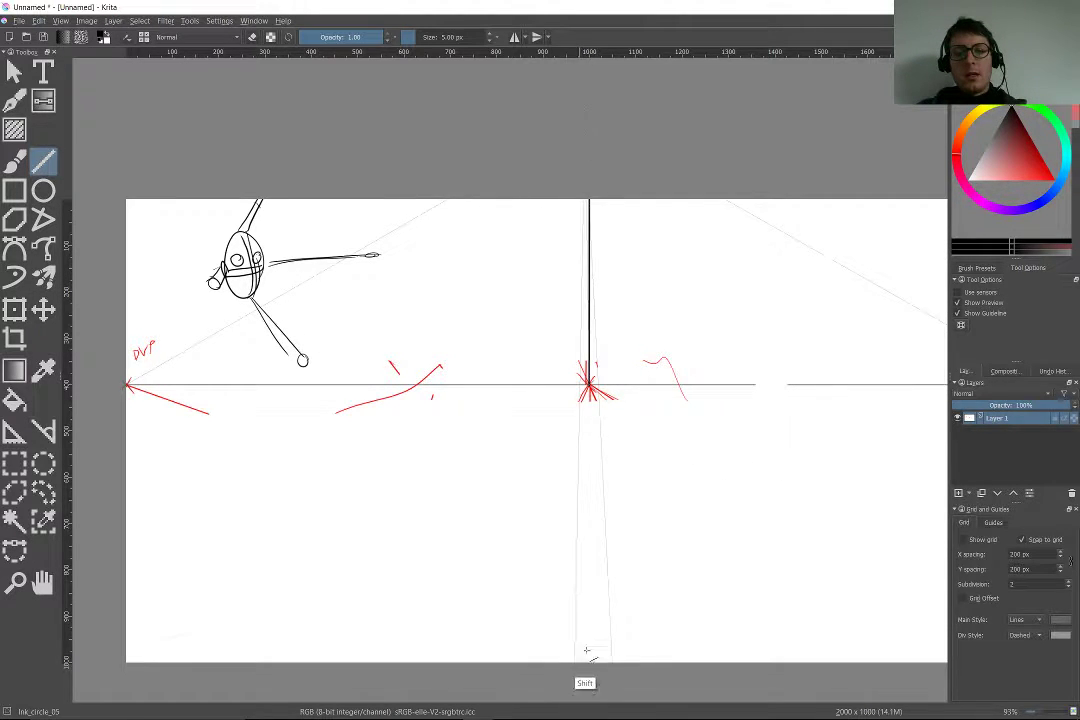
left_click_drag(589, 385, 598, 683)
Draw a vertical line about 335 px tall crossing the horizon near 440 px across, and connect both ends to the central vanishing point
scroll(535, 559, "up", 4)
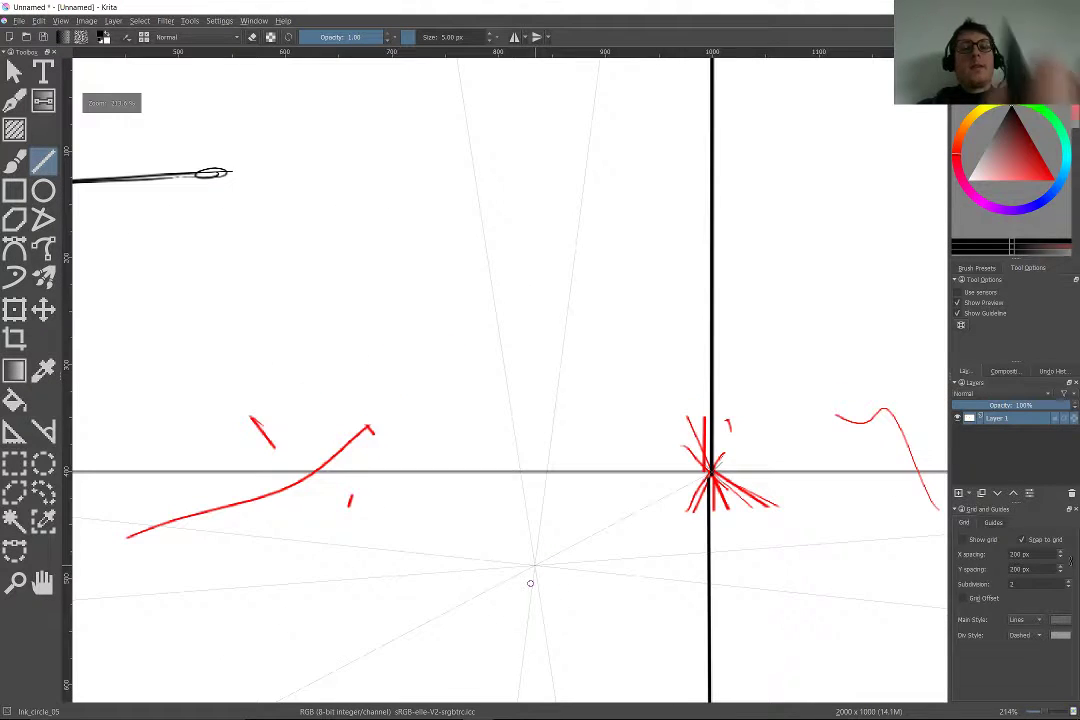
scroll(530, 583, "down", 5)
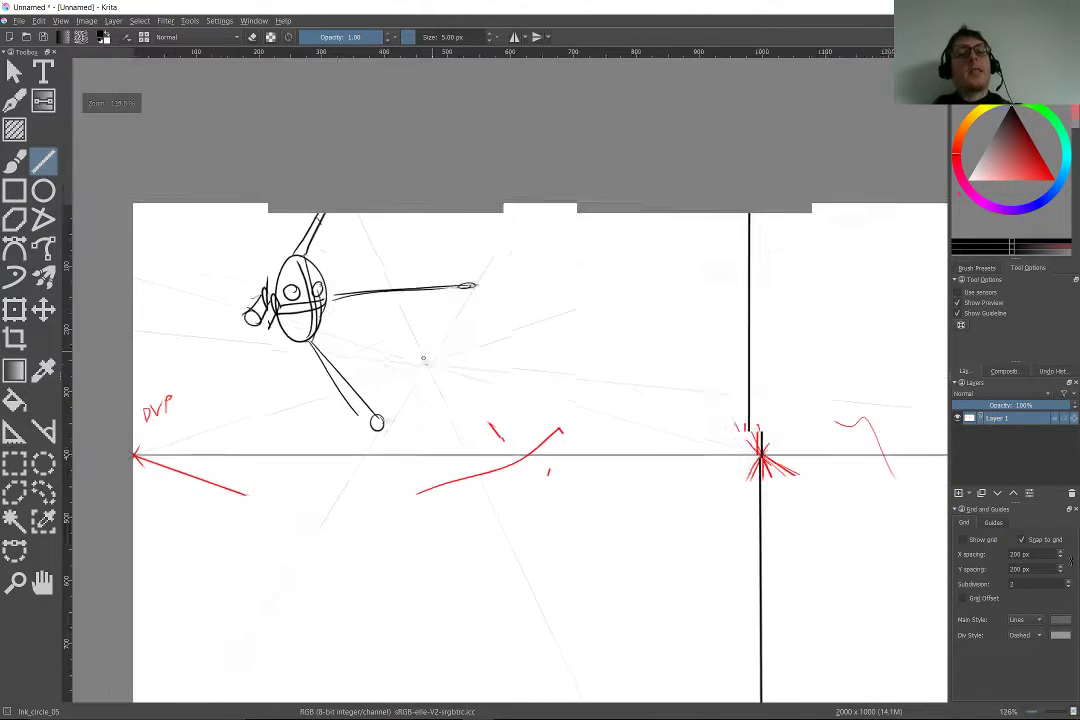
scroll(412, 254, "up", 1)
scroll(365, 290, "down", 1)
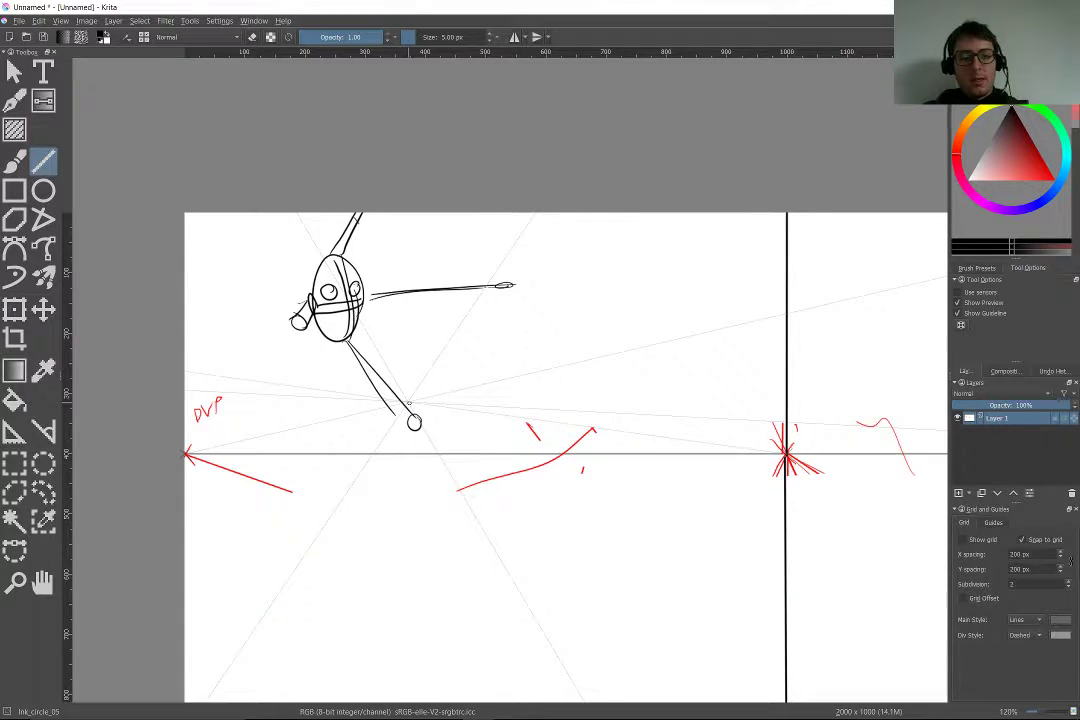
left_click_drag(447, 612, 447, 408)
left_click_drag(447, 611, 786, 455)
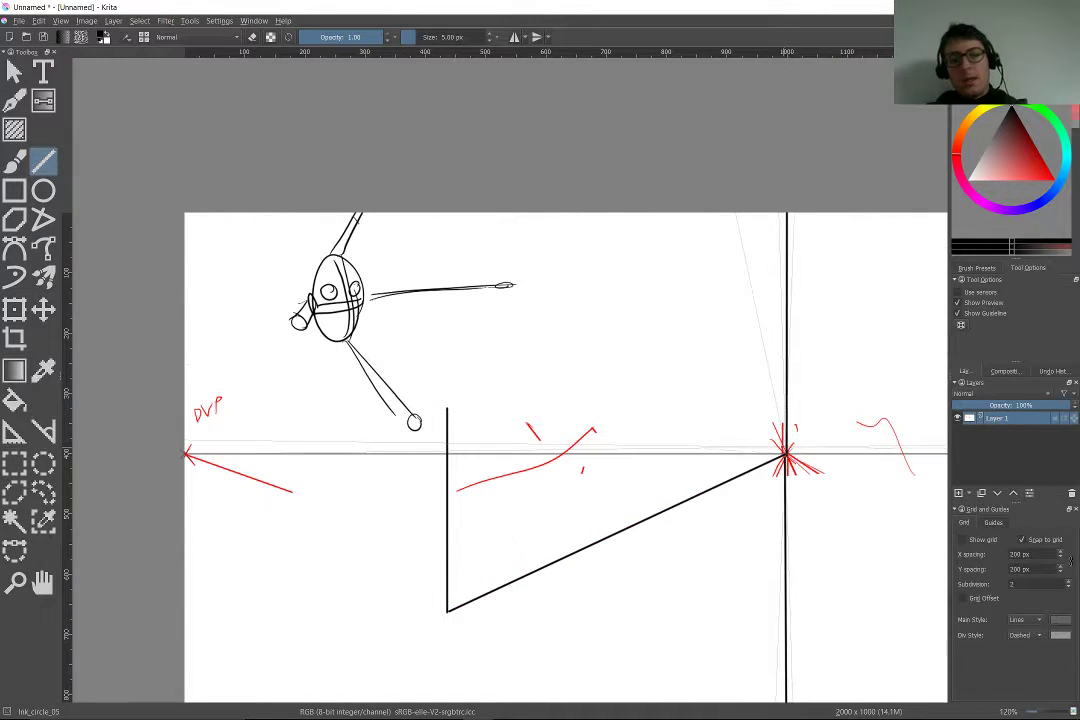
left_click_drag(447, 410, 786, 455)
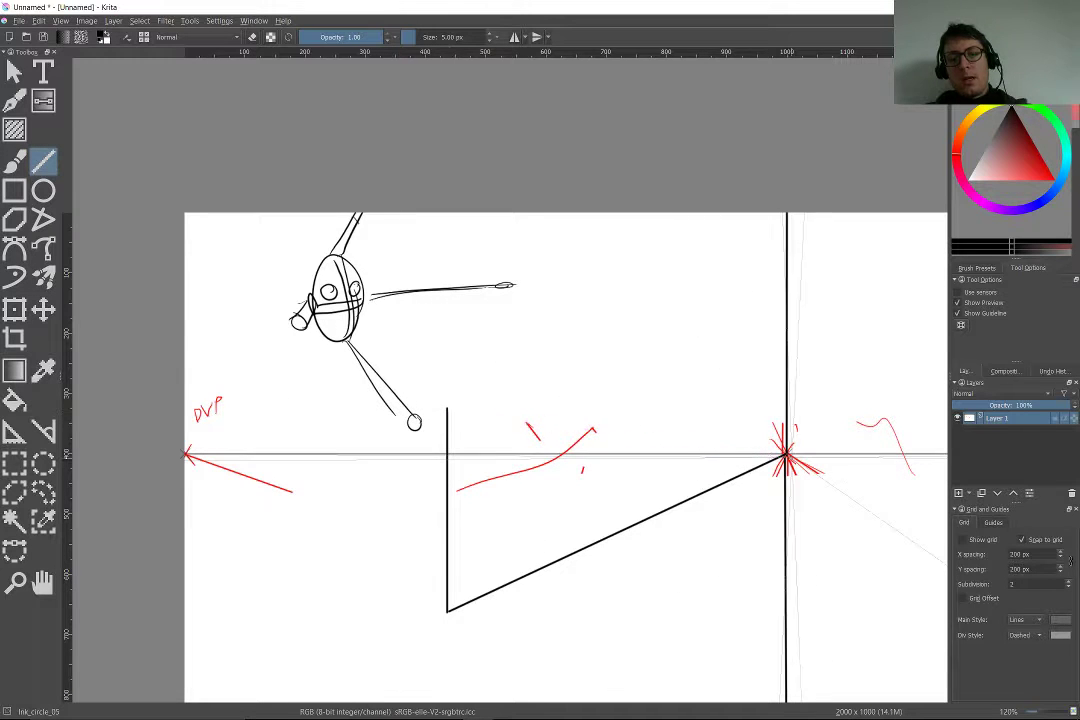
scroll(564, 316, "down", 4)
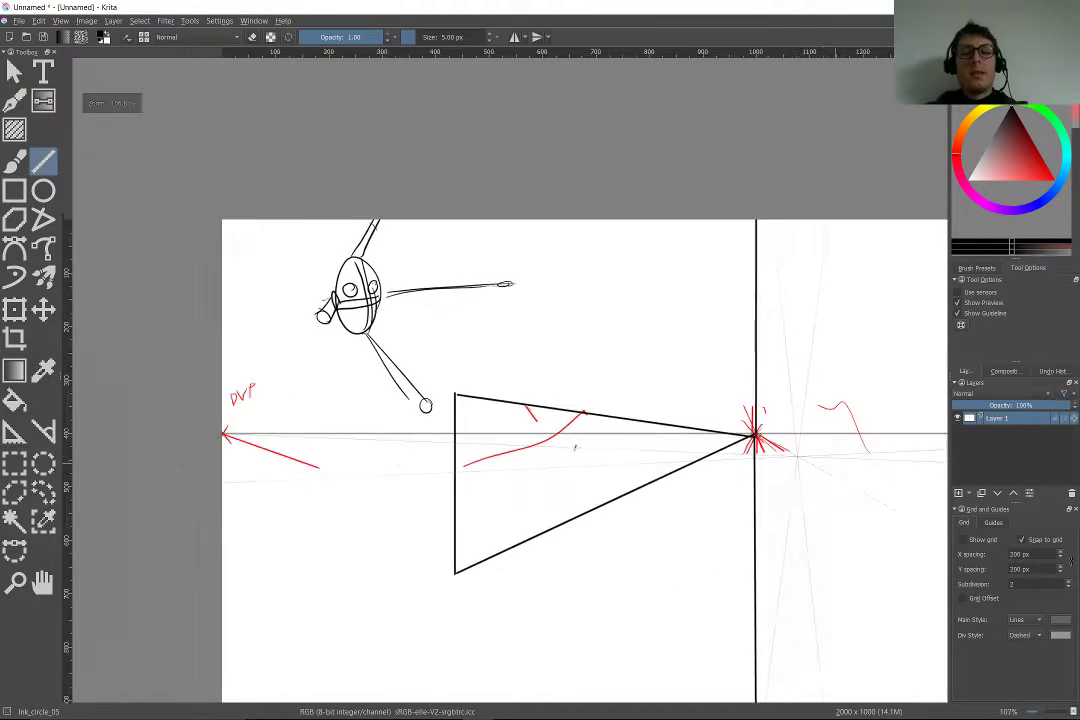
scroll(564, 316, "up", 5)
scroll(335, 537, "down", 1)
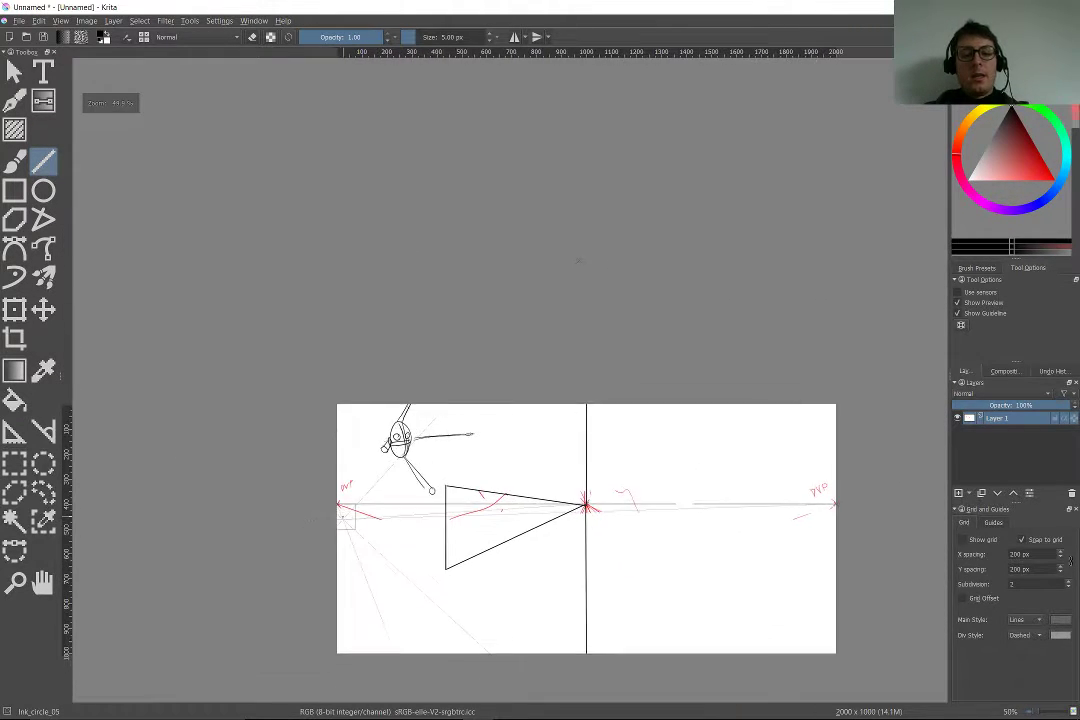
Close off the form's first section with a vertical near 570 px across, crossed diagonals, and a centre line to the central vanishing point
scroll(337, 518, "up", 1)
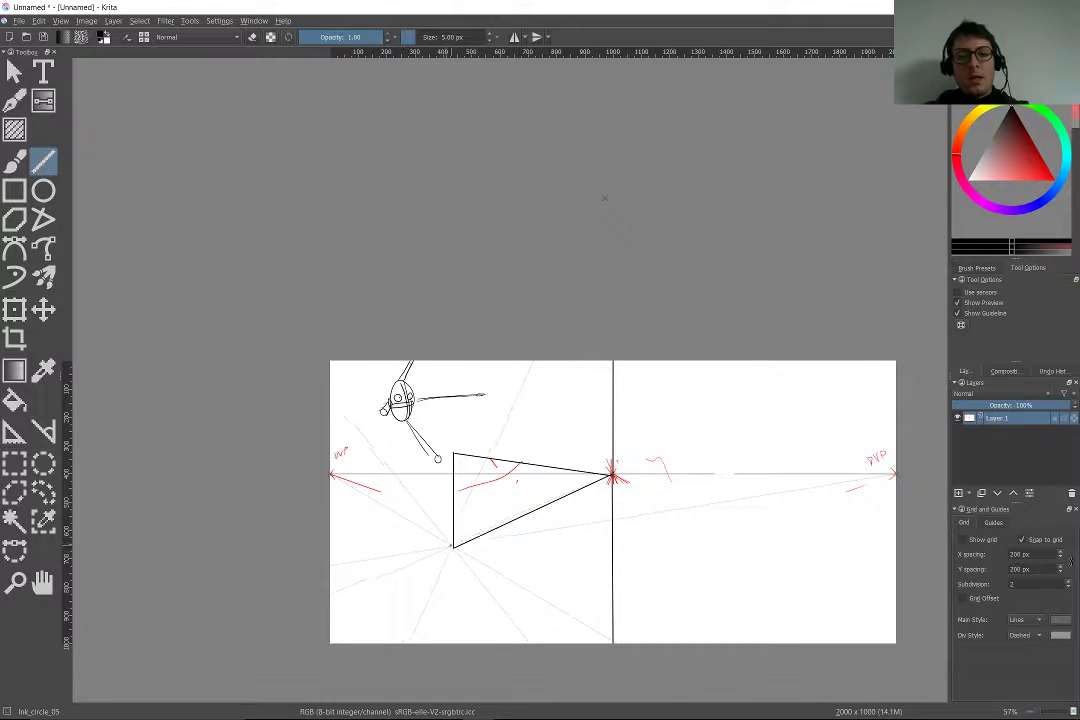
left_click_drag(604, 198, 603, 198)
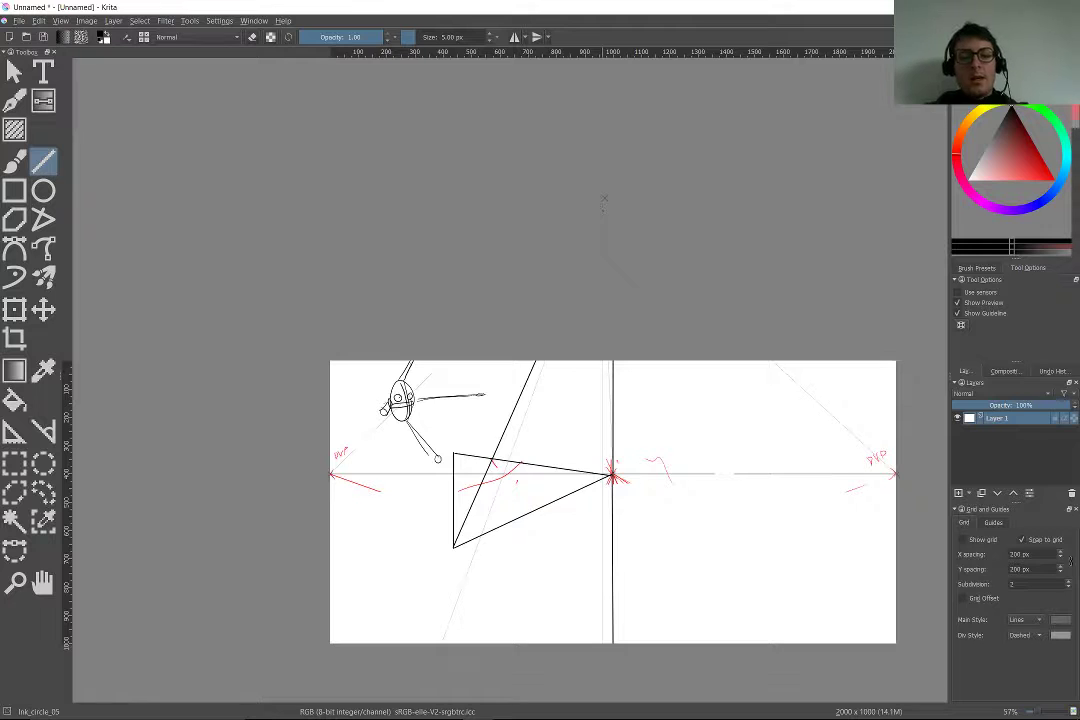
scroll(390, 380, "up", 6)
left_click_drag(300, 394, 610, 467)
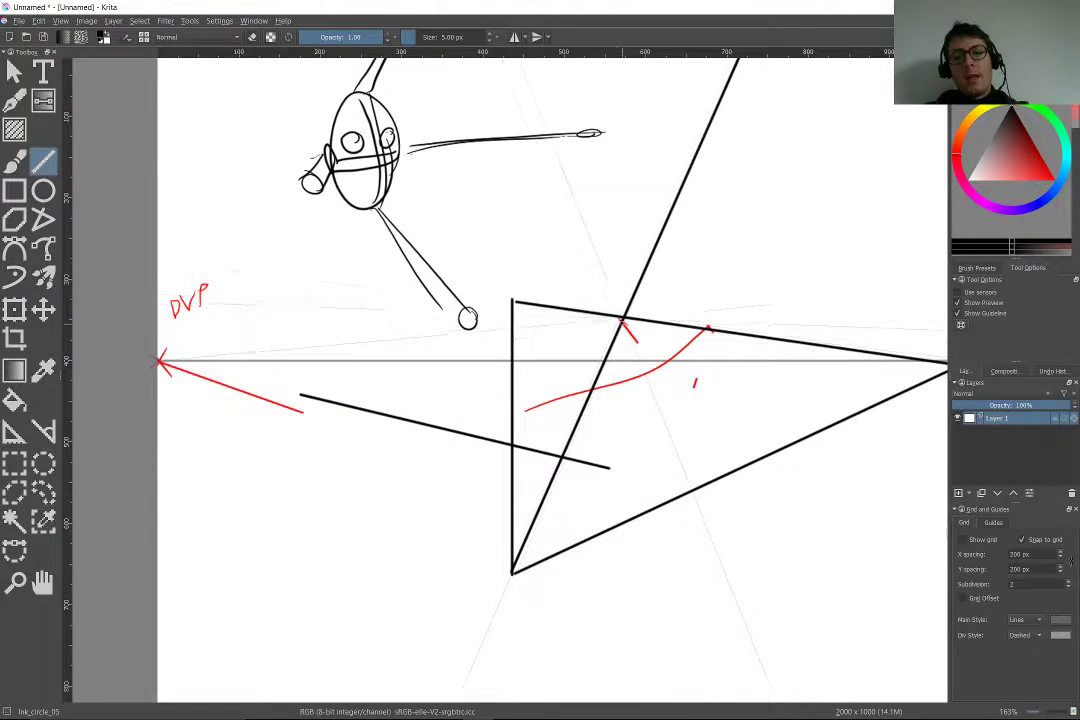
key("ctrl+z")
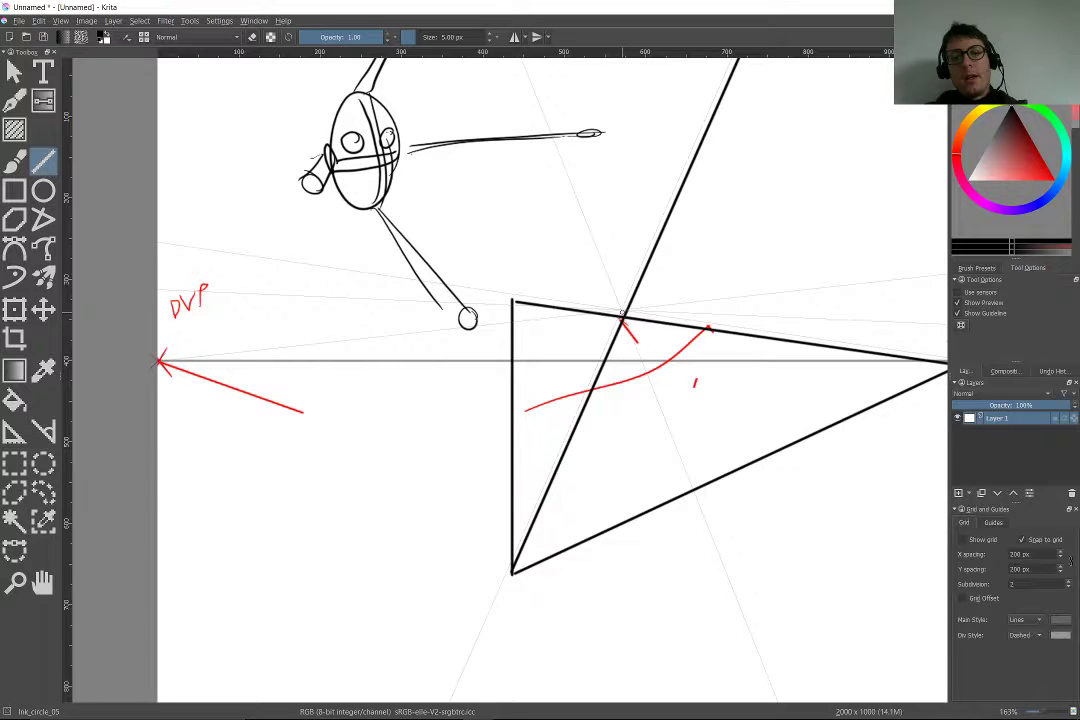
left_click_drag(622, 318, 512, 300)
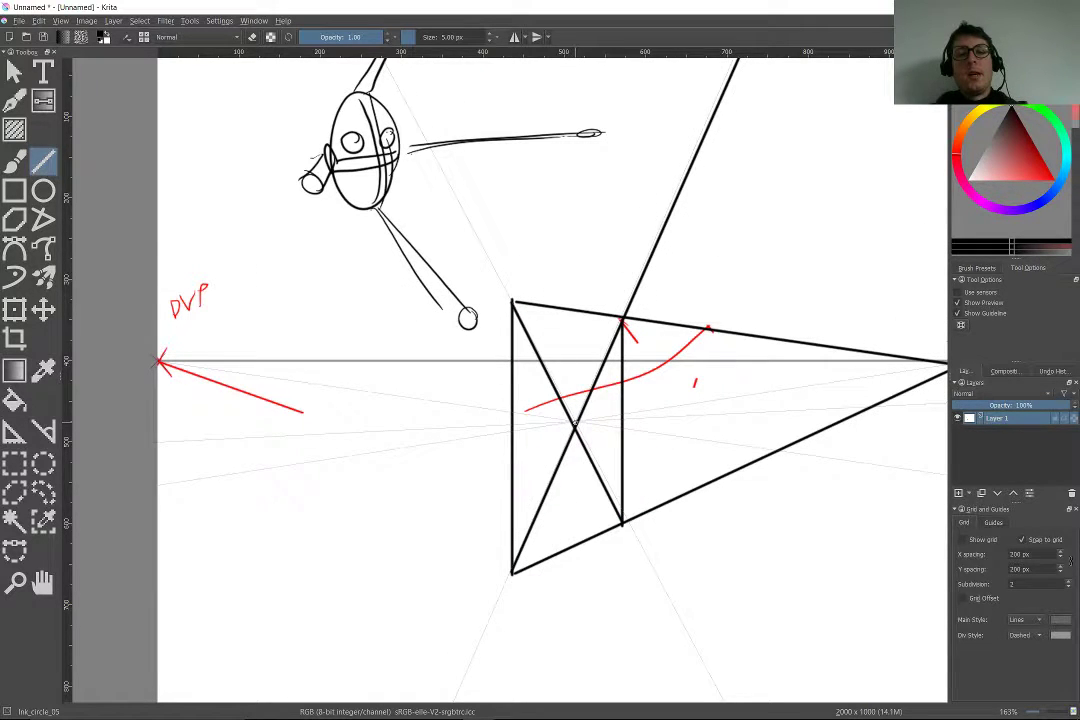
left_click_drag(573, 427, 766, 369)
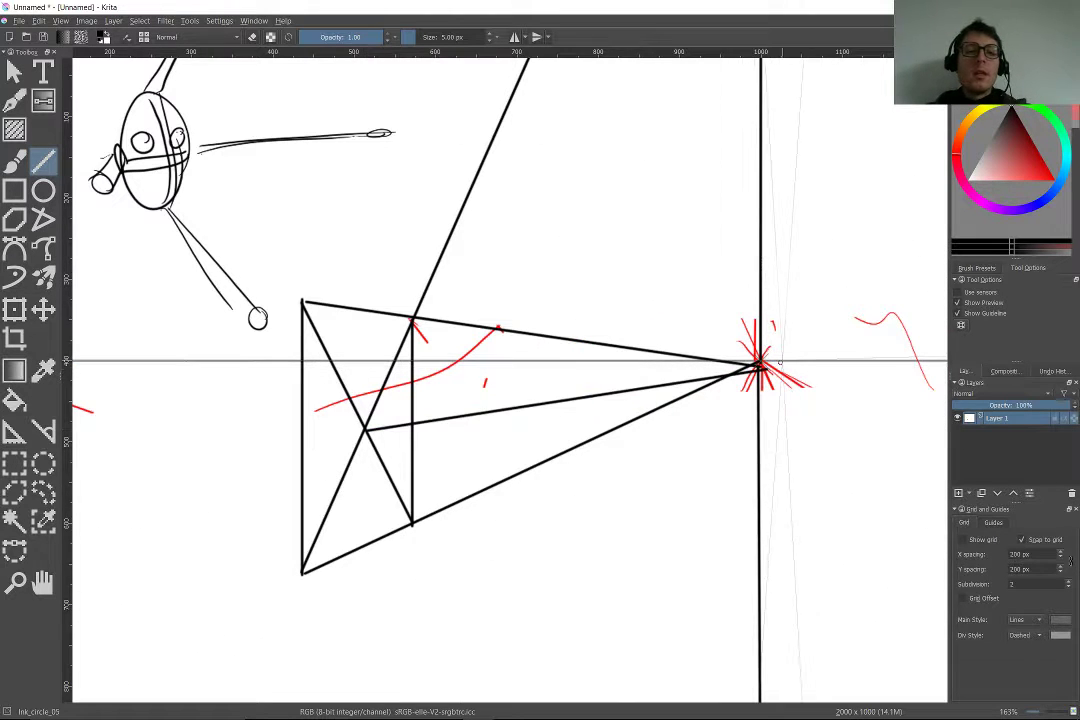
With assistant snapping on for the brush, draw a thin diagonal from the second vertical's foot to the top edge and a vertical near 655 px
left_click_drag(328, 422, 332, 554)
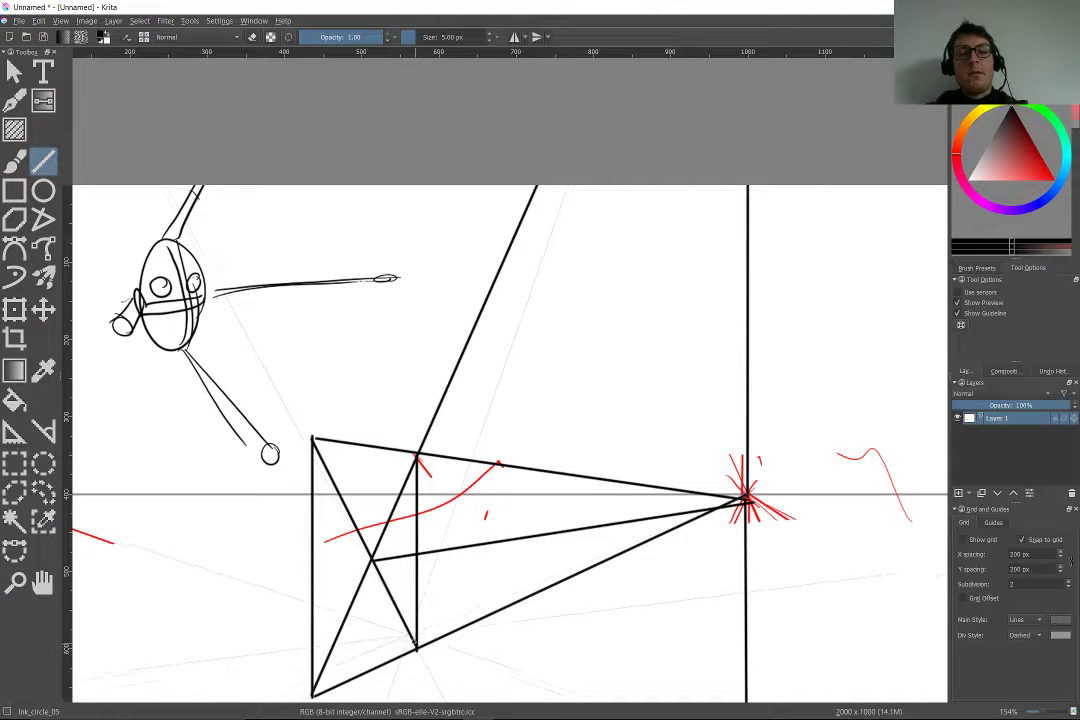
key("b")
mouse_move(418, 645)
left_mouse_down()
mouse_move(460, 572)
mouse_move(503, 444)
left_mouse_up()
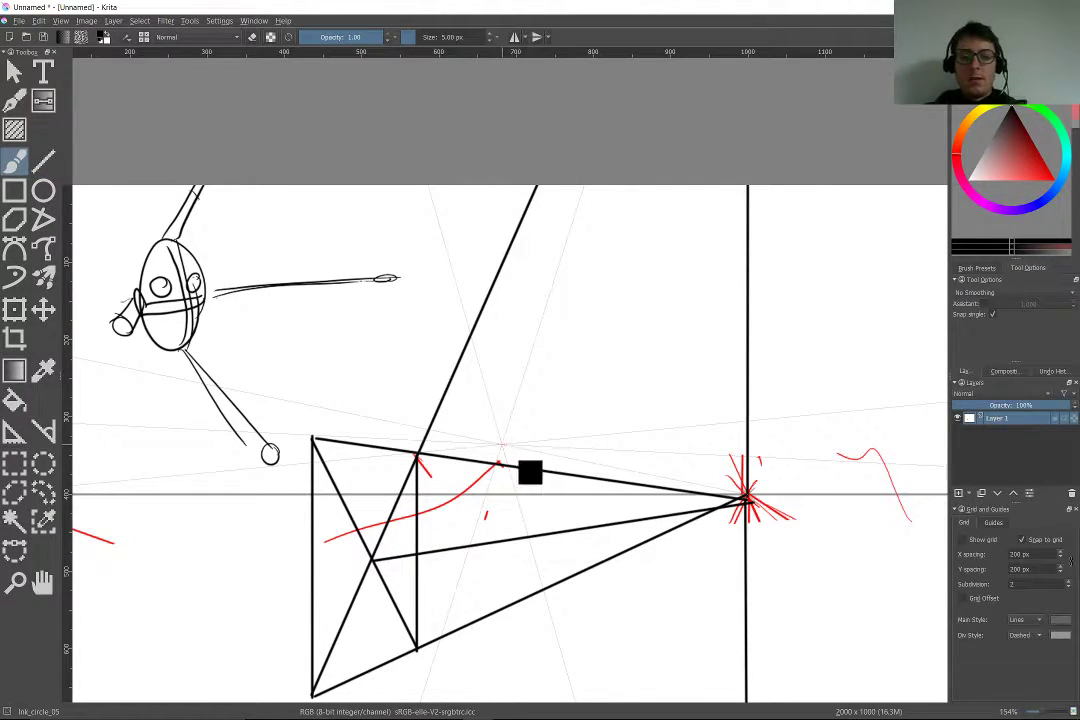
key("ctrl+shift+l")
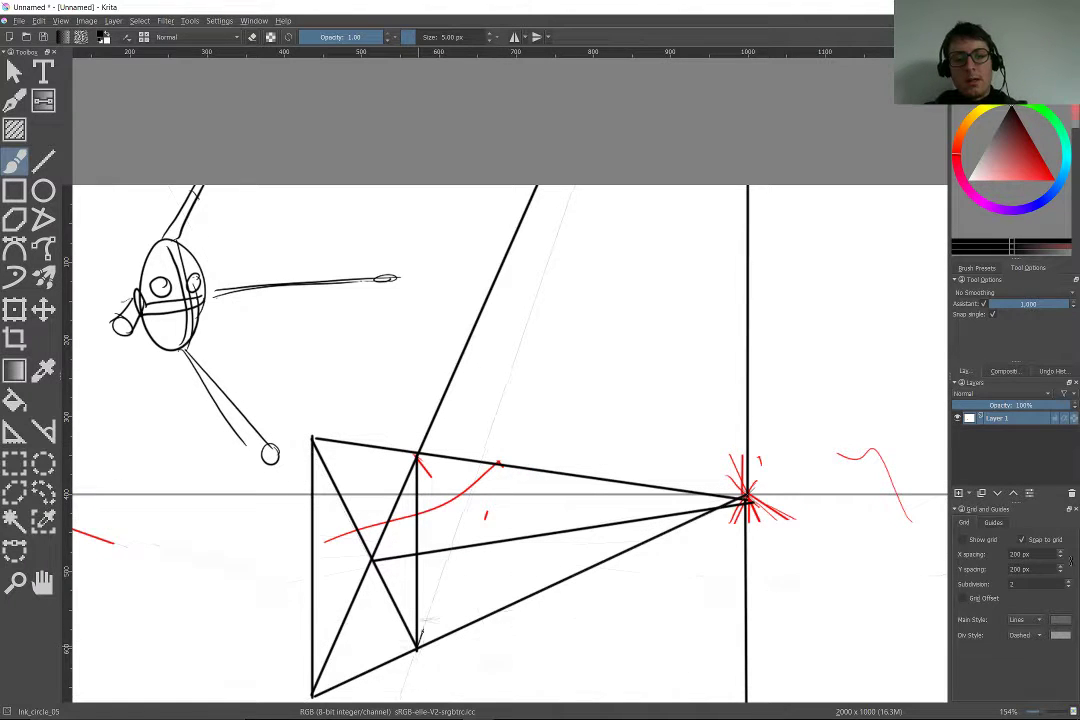
left_click_drag(427, 620, 482, 452)
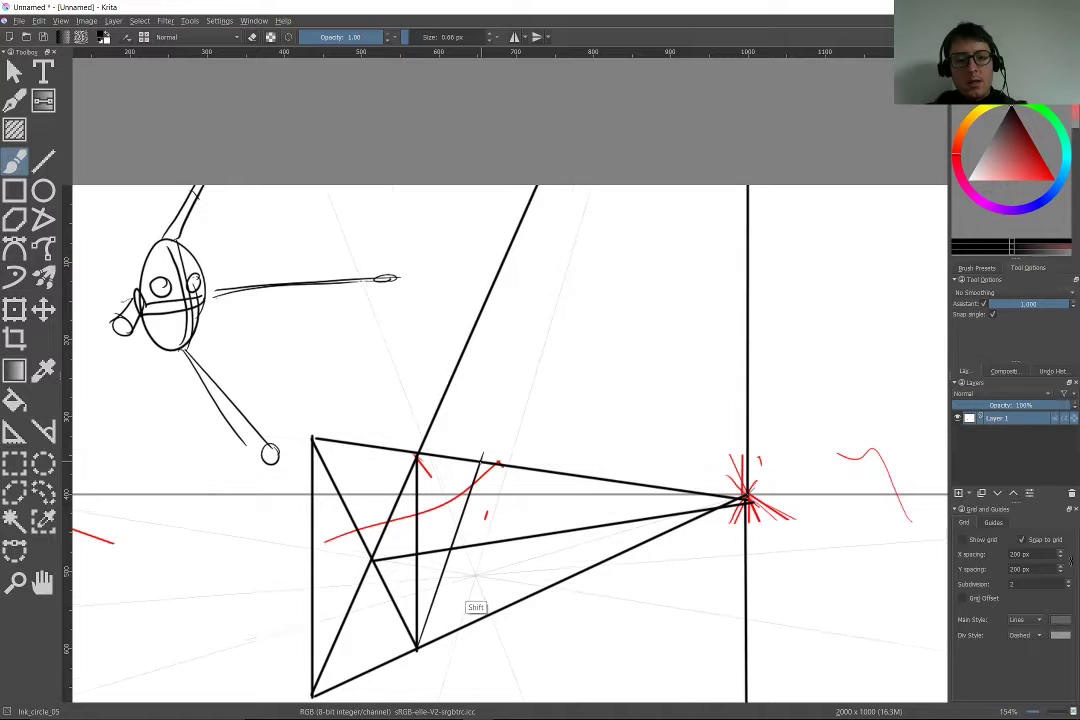
key("v")
left_click_drag(482, 457, 532, 477)
key("b")
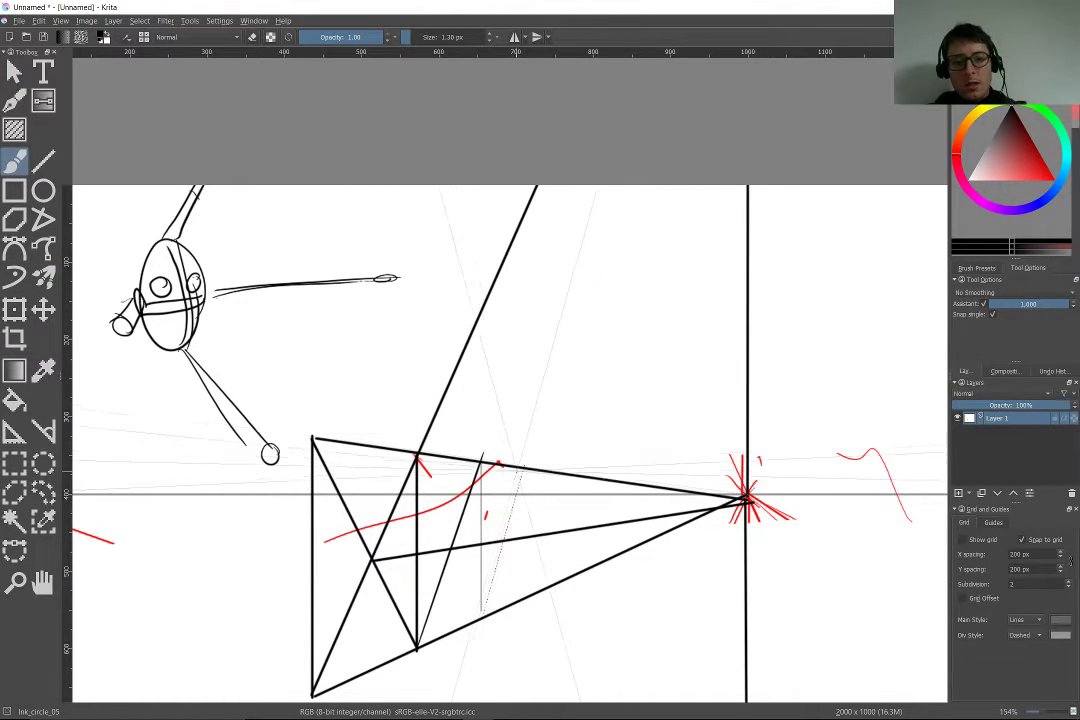
With a 3 px brush, draw a vertical near 710 px across, a diagonal from its foot, and another vertical near 745 px
key("bracketright")
key("bracketright")
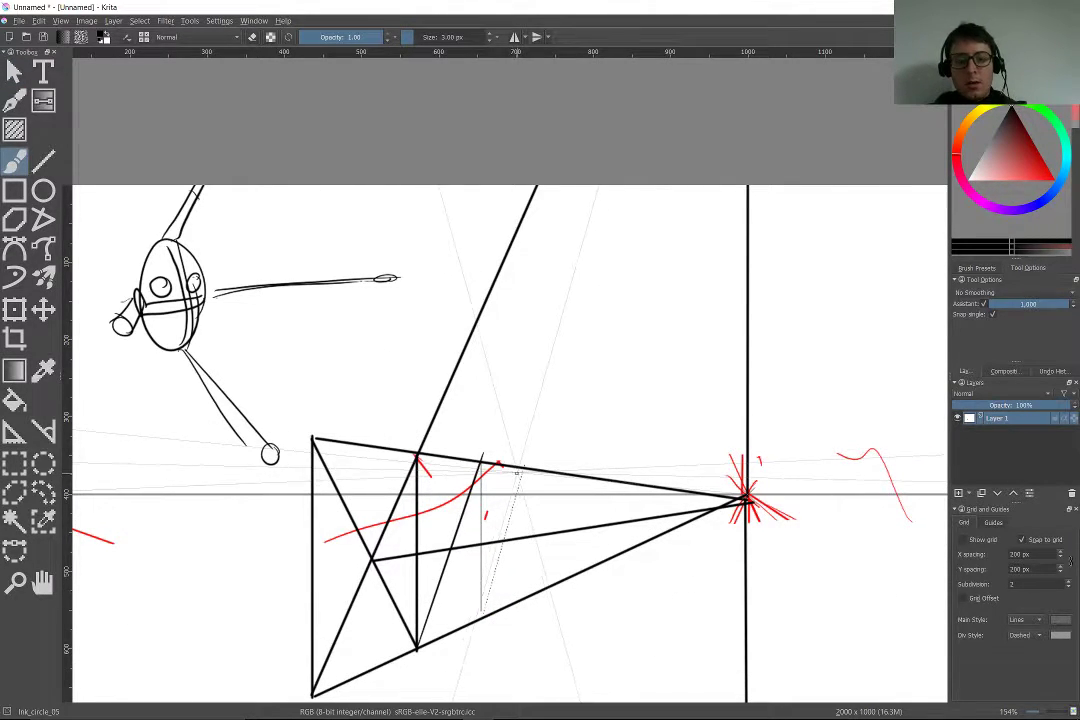
key("v")
left_click_drag(521, 468, 522, 597)
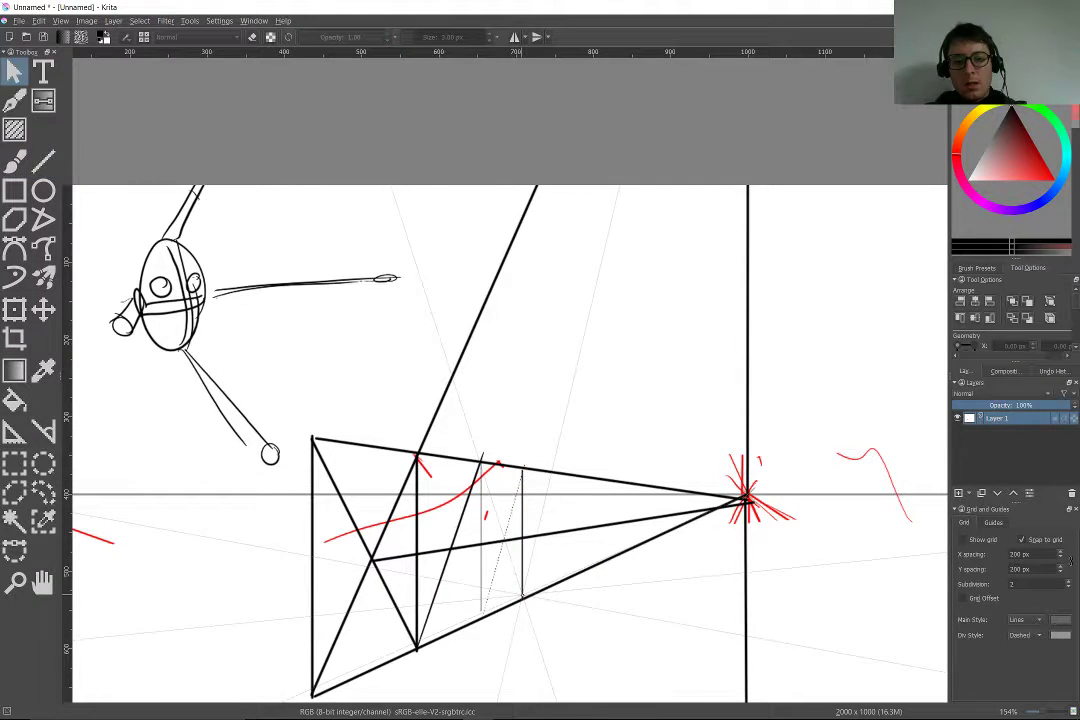
key("b")
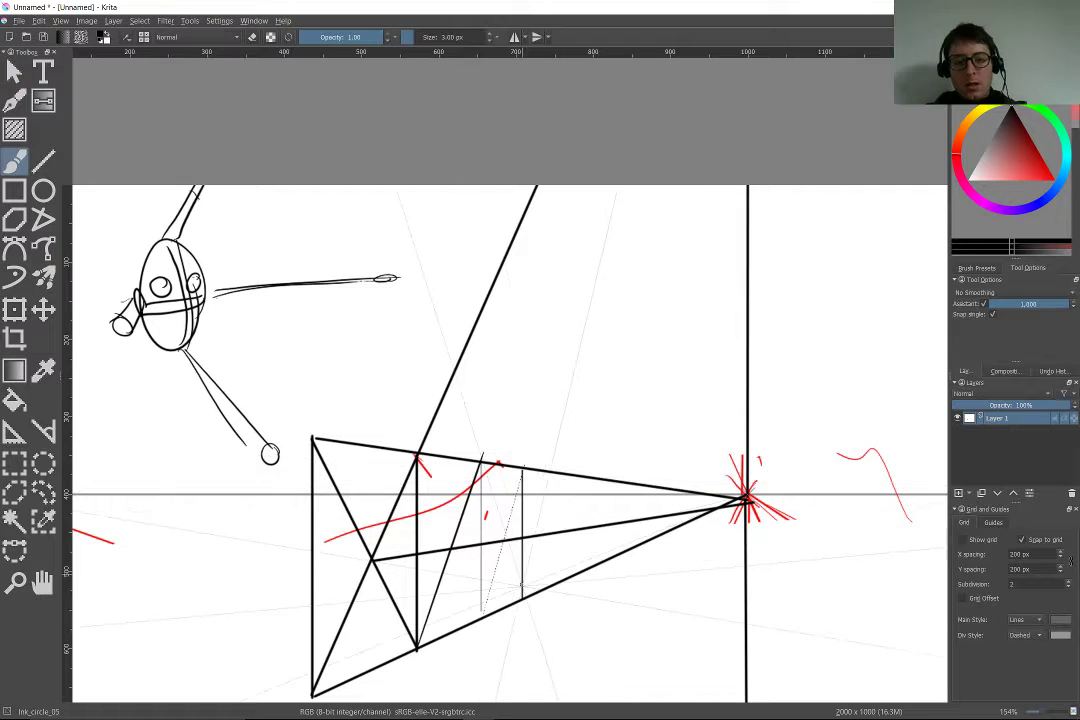
left_click_drag(553, 462, 538, 540)
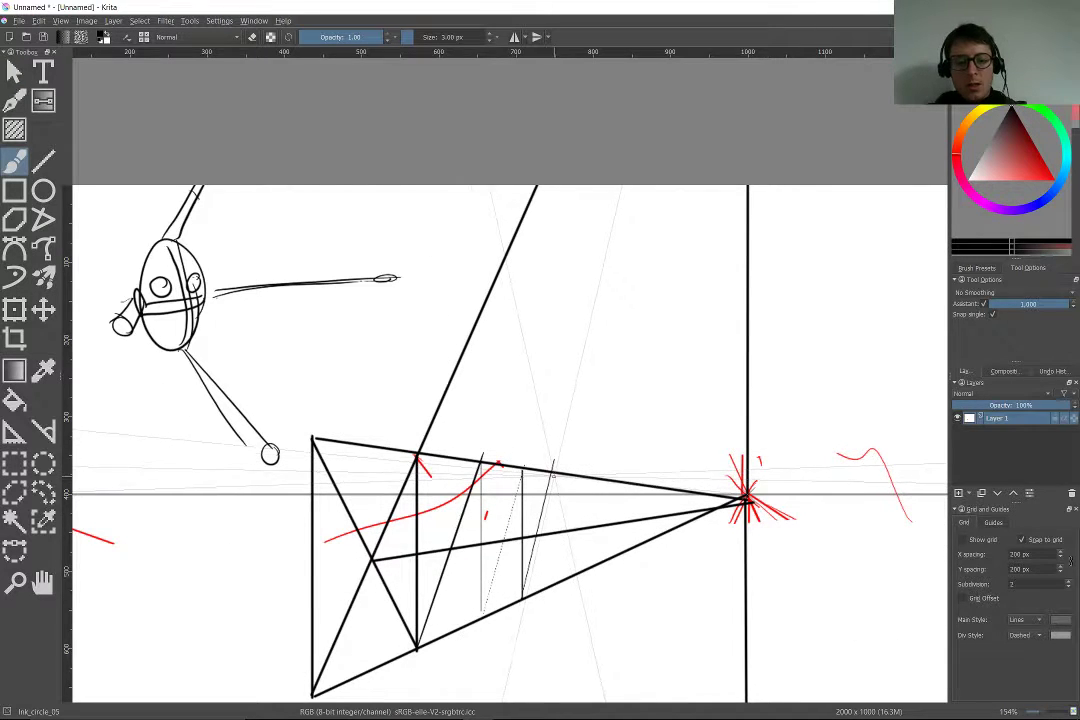
key("v")
left_click_drag(548, 581, 551, 582)
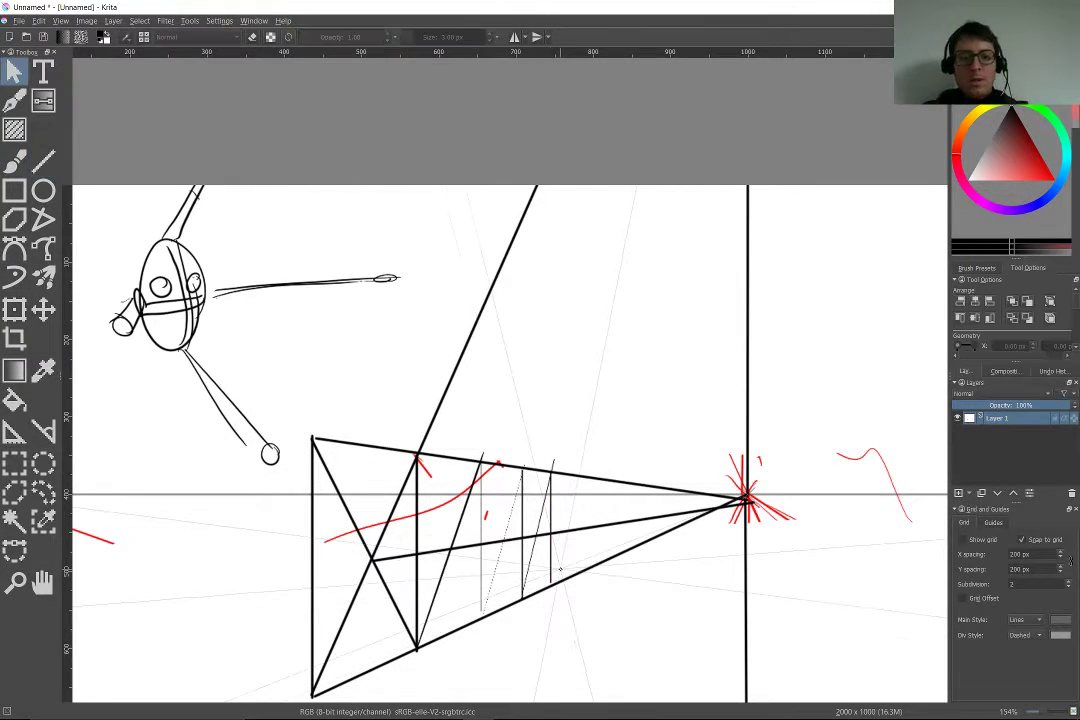
Draw a series of straight vertical lines spaced progressively closer between the form's two edges, receding toward the central vanishing point
scroll(560, 569, "up", 4)
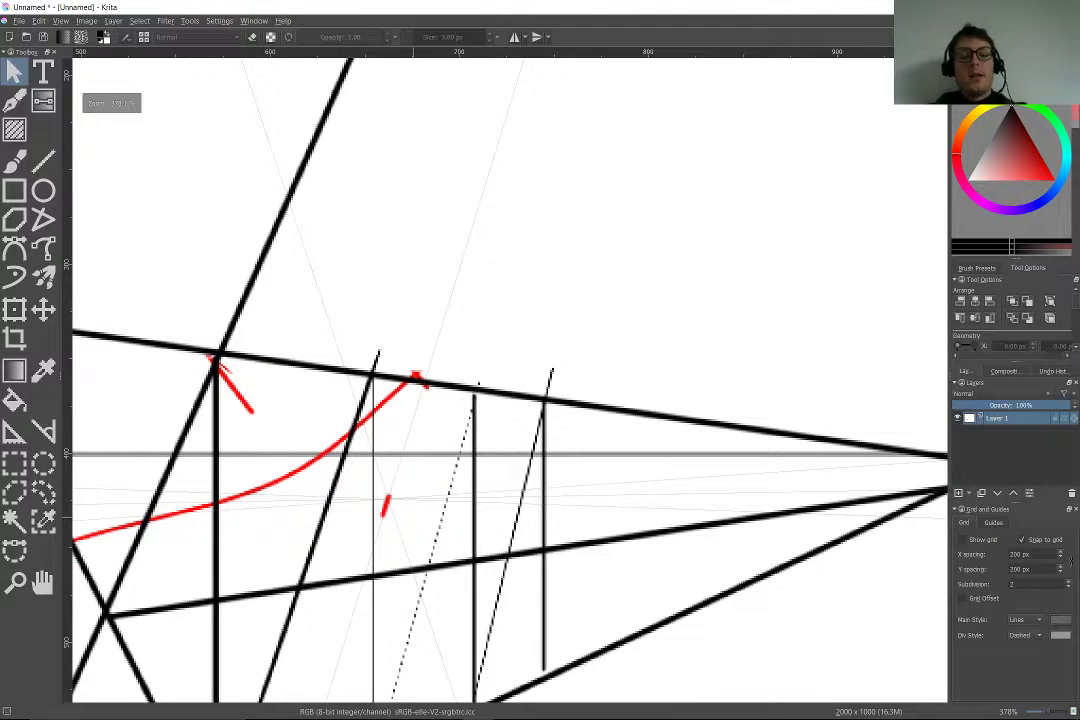
key("v")
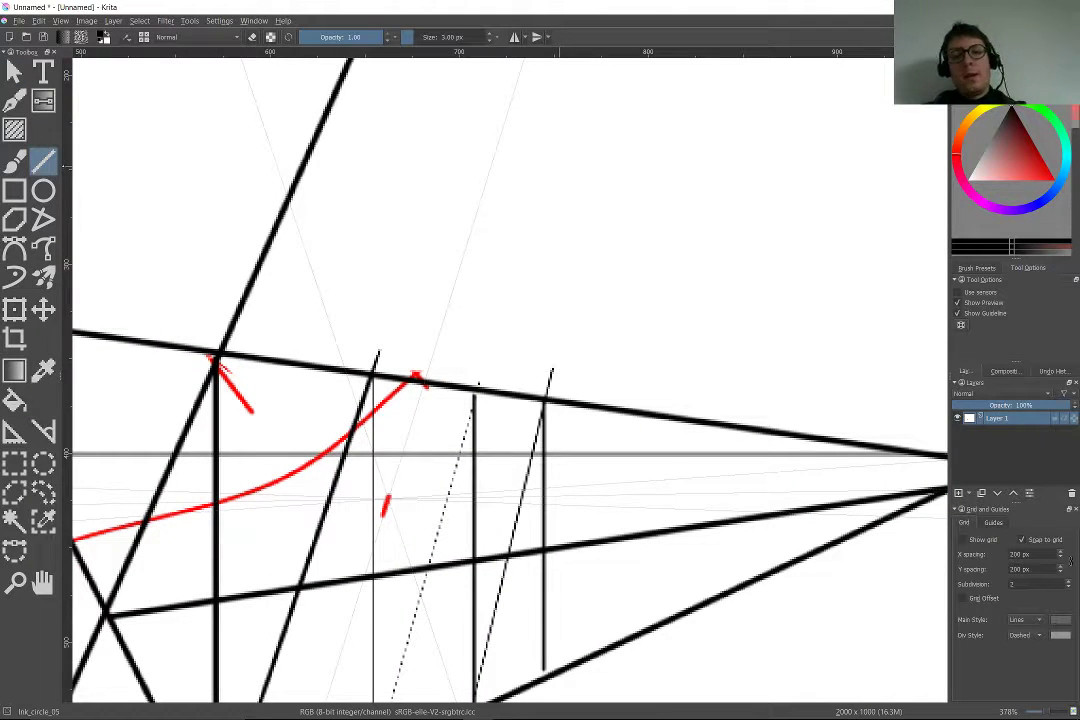
mouse_move(607, 408)
left_mouse_down()
mouse_move(610, 615)
mouse_move(600, 660)
left_mouse_up()
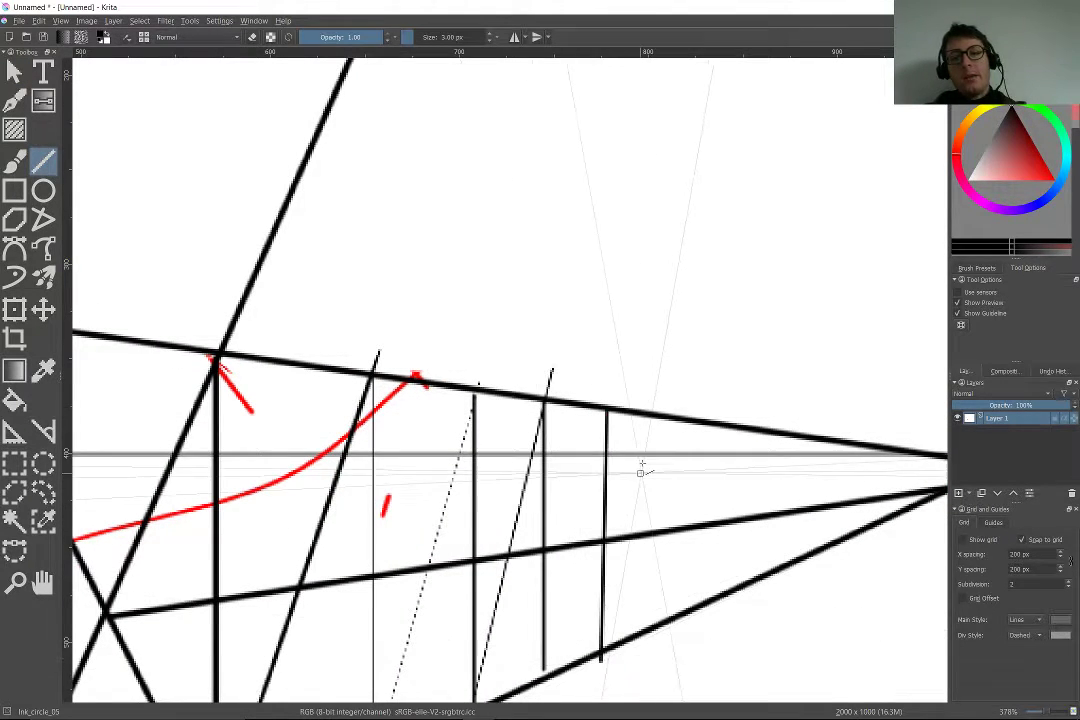
left_click_drag(643, 418, 648, 608)
left_click_drag(685, 432, 689, 606)
left_click_drag(718, 425, 711, 592)
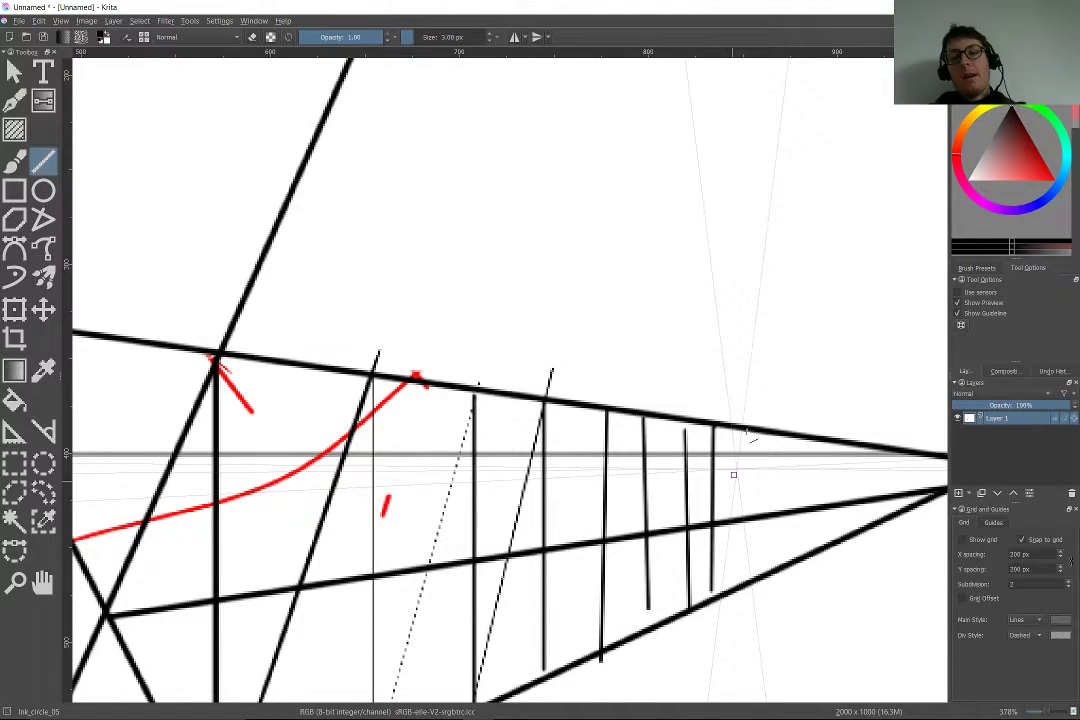
left_click_drag(745, 430, 745, 580)
left_click_drag(770, 446, 771, 568)
left_click_drag(777, 433, 778, 565)
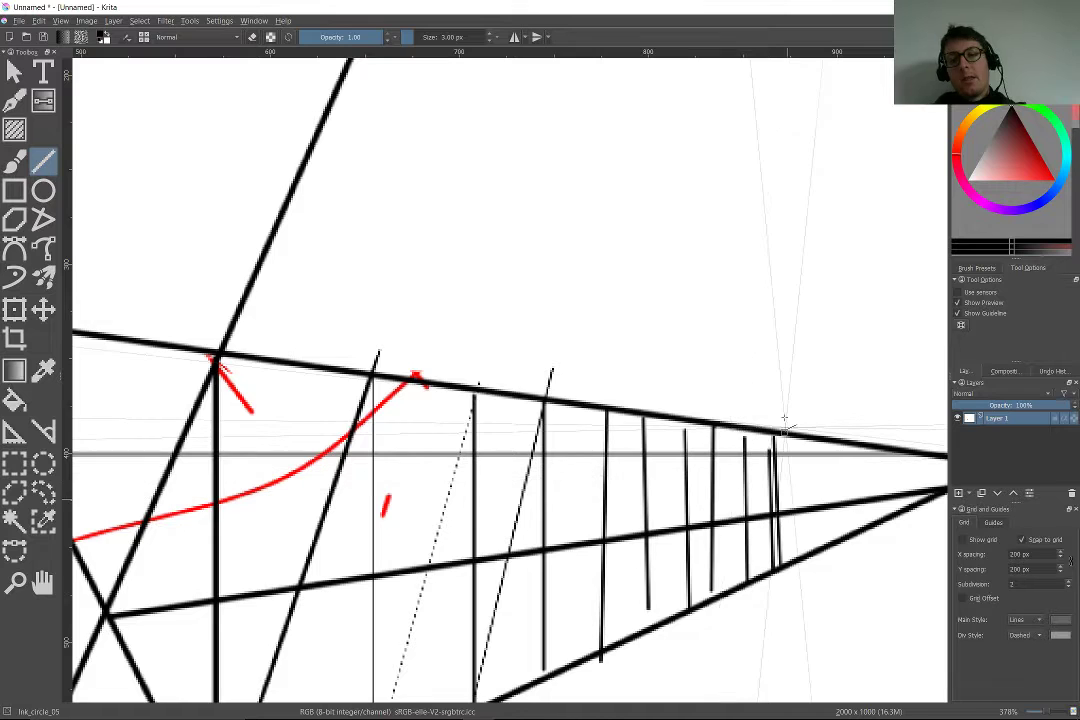
left_click_drag(784, 420, 785, 559)
left_click_drag(801, 437, 801, 541)
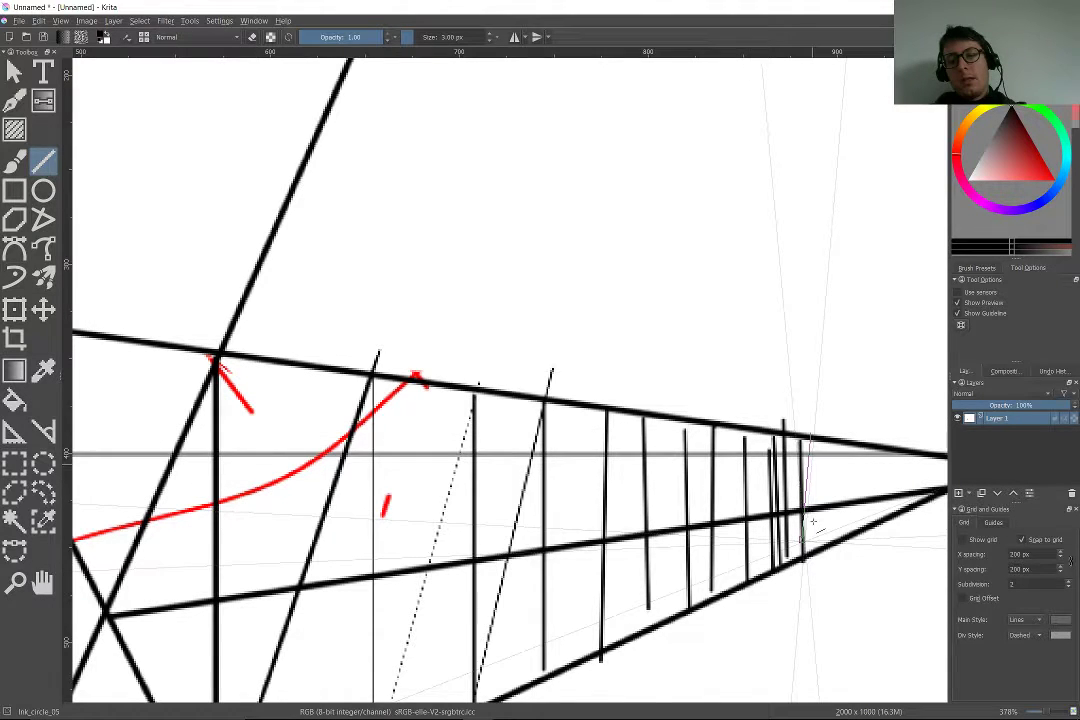
left_click_drag(811, 433, 811, 545)
left_click_drag(818, 465, 816, 557)
left_click_drag(825, 434, 812, 543)
left_click_drag(833, 446, 828, 531)
mouse_move(841, 448)
left_mouse_down()
mouse_move(836, 529)
mouse_move(852, 510)
left_mouse_up()
Draw a near-horizontal line about 550 px long below the horizon, beyond the central vertical, and connect both ends to the central vanishing point
left_click_drag(857, 471, 577, 465)
left_click_drag(577, 465, 586, 373)
left_click_drag(300, 280, 300, 328)
left_click_drag(463, 556, 371, 653)
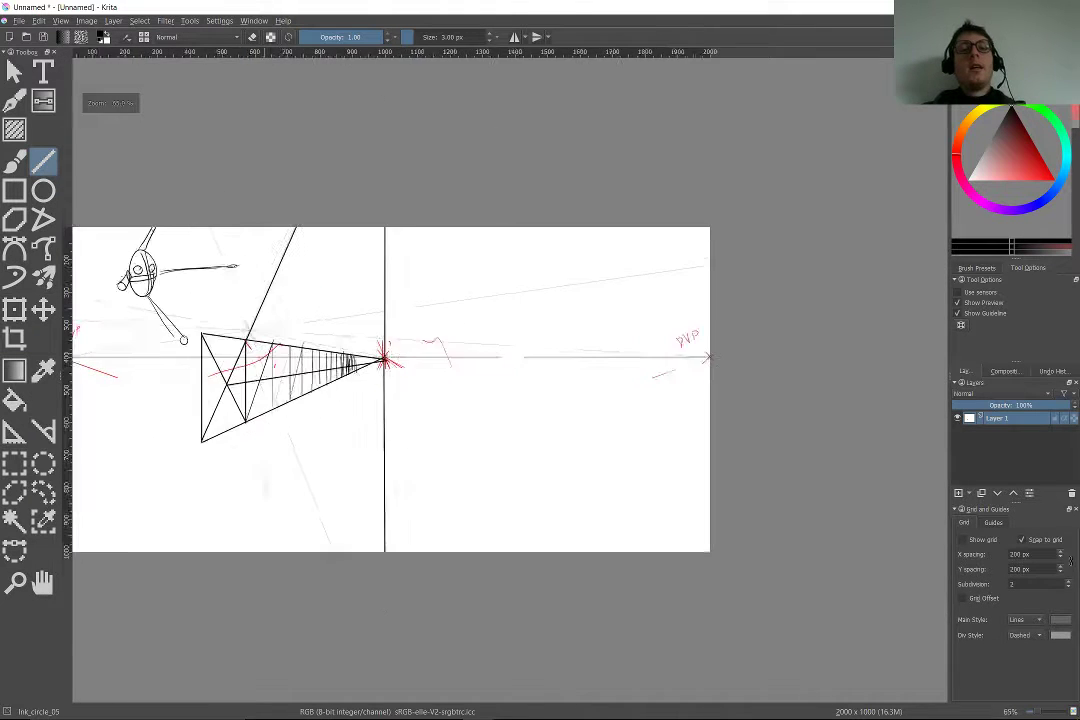
mouse_move(349, 456)
left_mouse_down()
mouse_move(240, 317)
mouse_move(213, 311)
left_mouse_up()
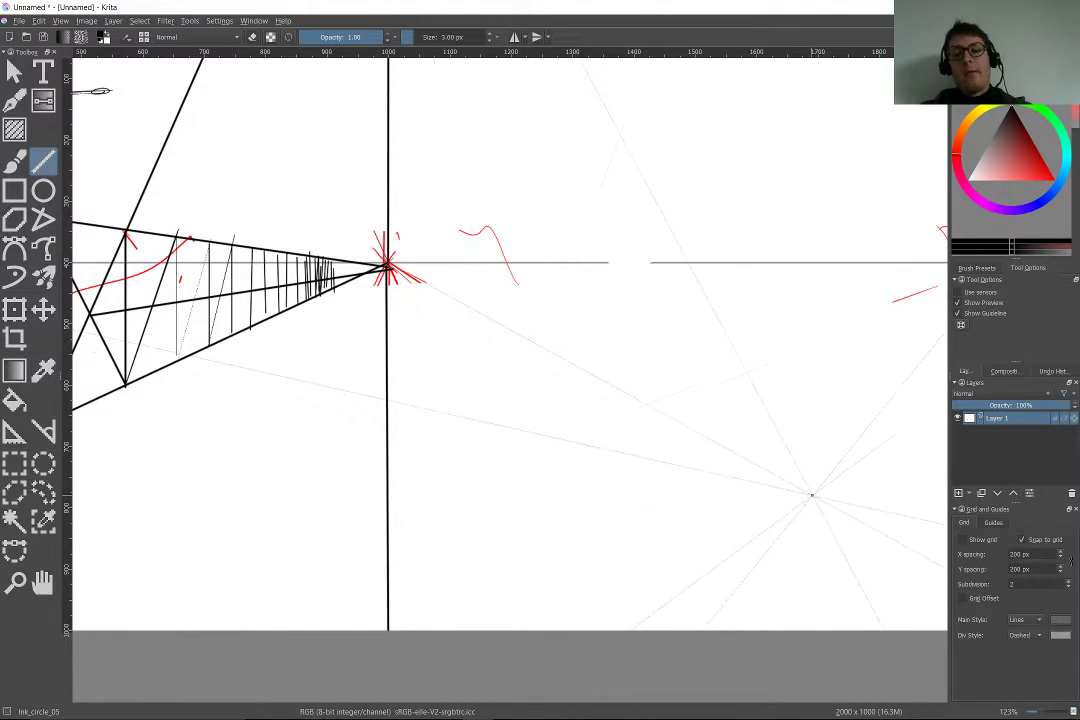
left_click_drag(660, 483, 288, 207)
key("ctrl+z")
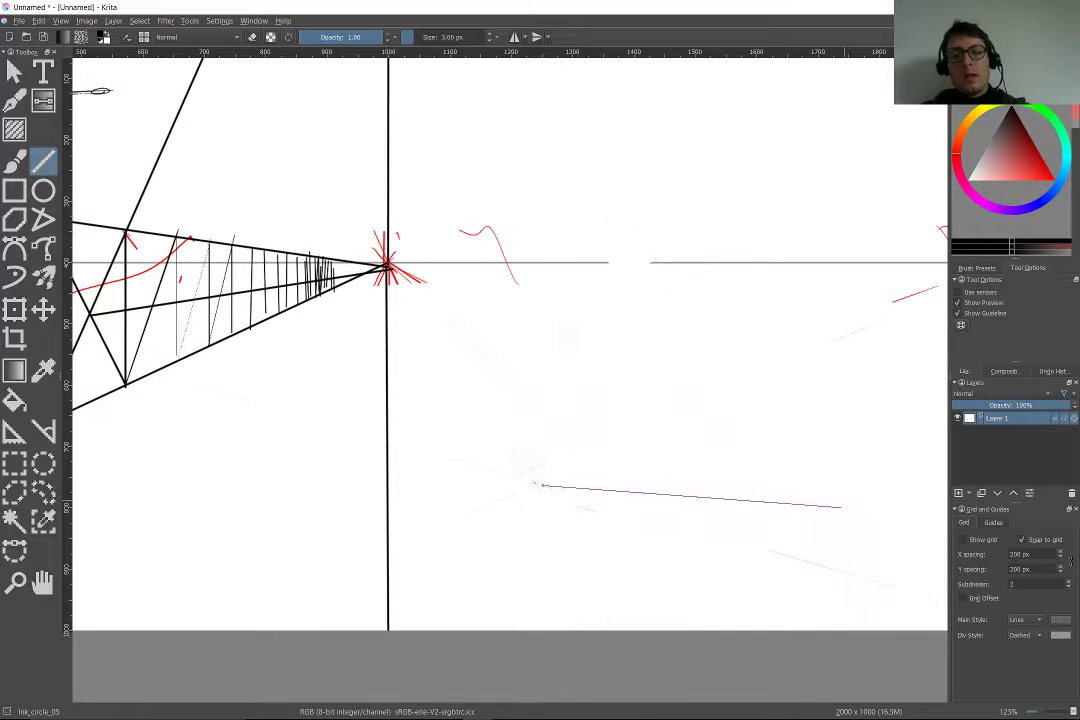
left_click_drag(535, 483, 391, 267)
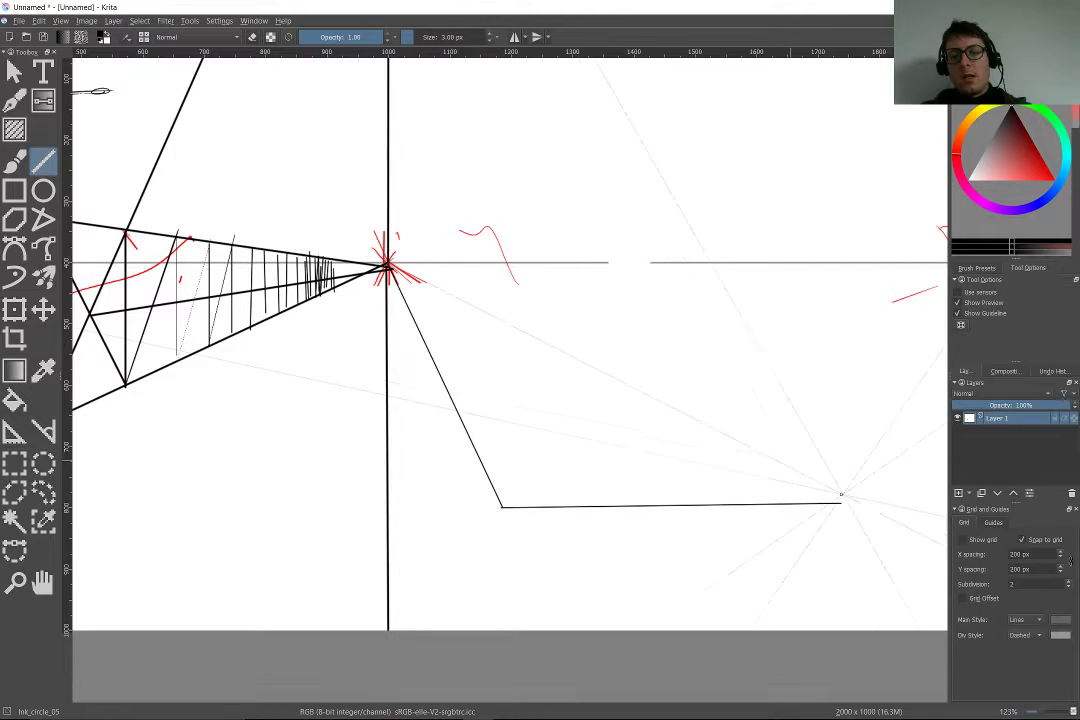
left_click_drag(841, 495, 388, 267)
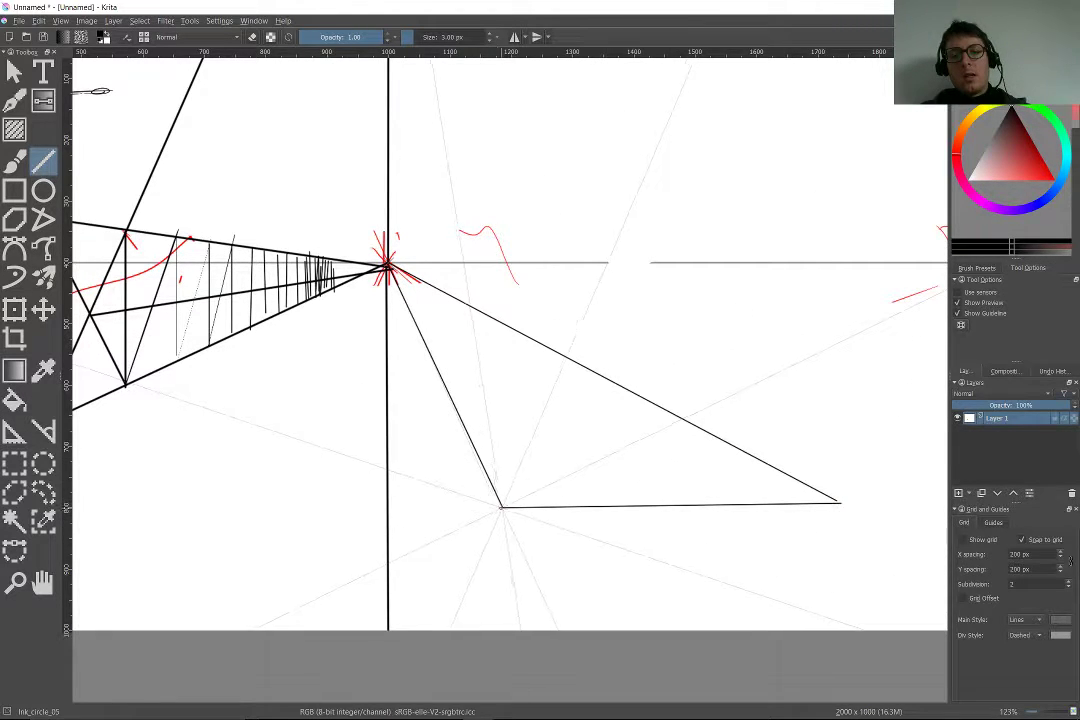
Divide the floor plane into receding sections using diagonals, two horizontal cross lines, and a centre line to the central vanishing point
left_click_drag(496, 510, 495, 394)
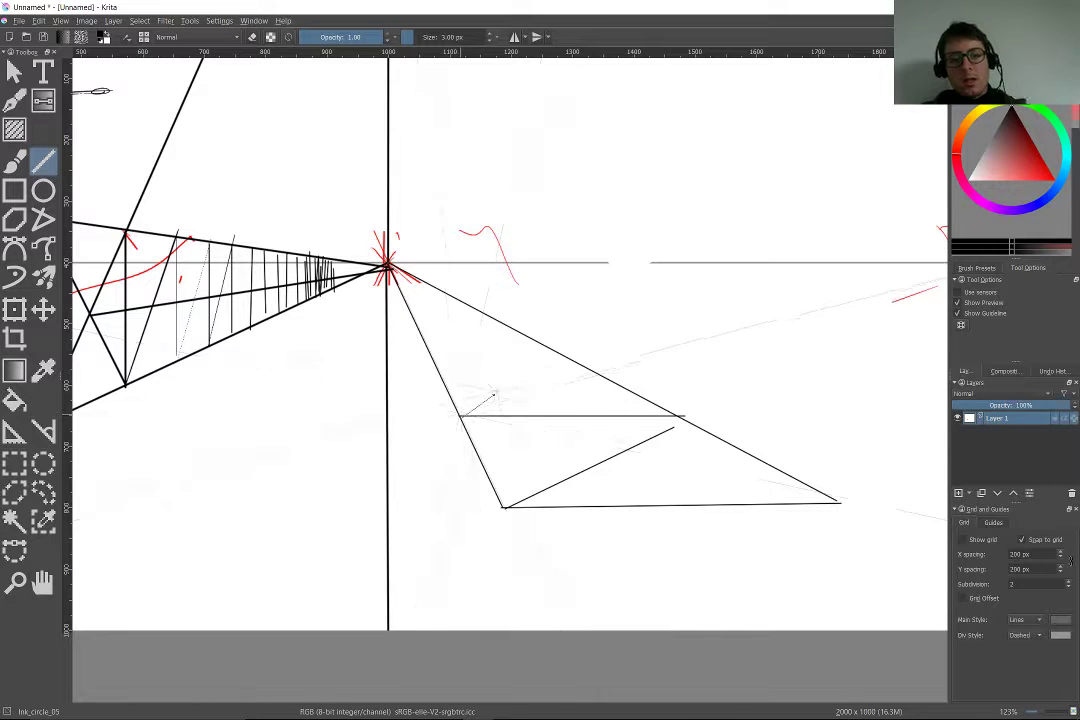
mouse_move(576, 372)
left_mouse_down()
mouse_move(598, 376)
mouse_move(443, 375)
left_mouse_up()
scroll(422, 417, "down", 3)
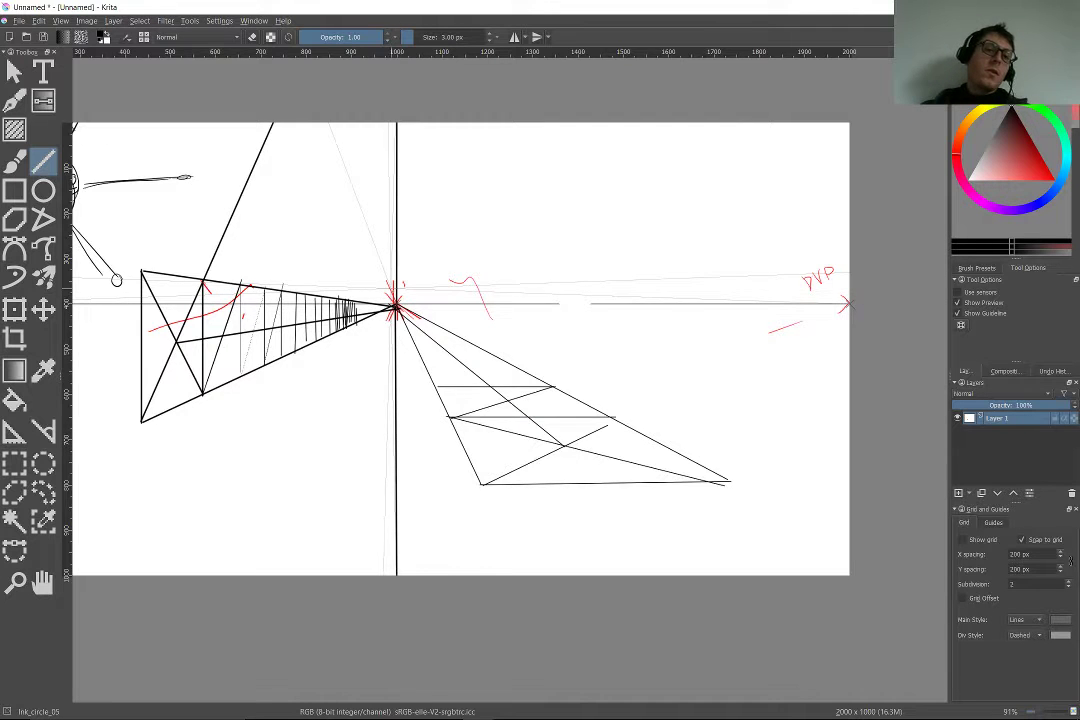
Choose the Shape_fill brush preset and paint a black freehand filled shape above the central vanishing point
scroll(547, 401, "down", 5)
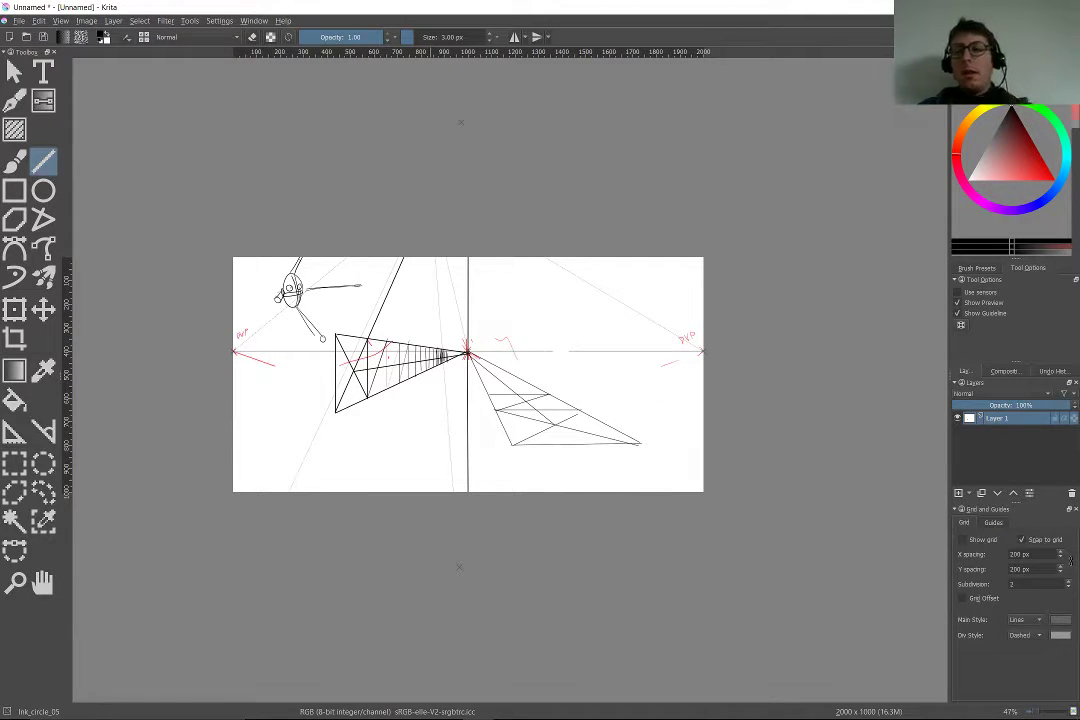
left_click(977, 268)
left_click(981, 309)
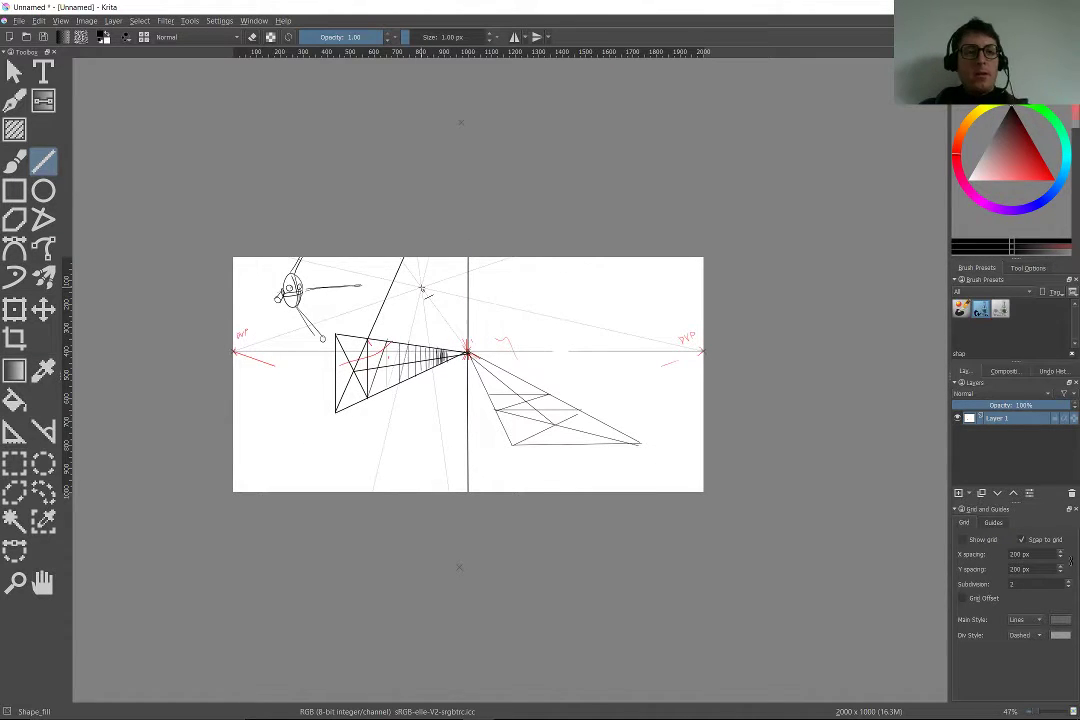
key("b")
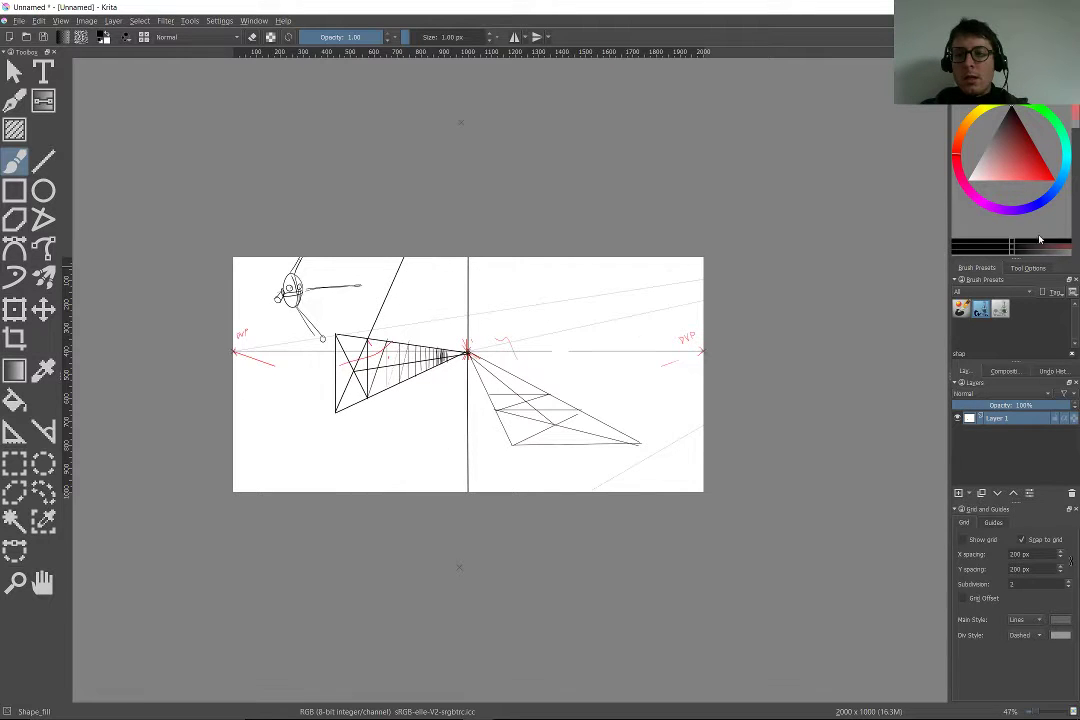
left_click(1029, 268)
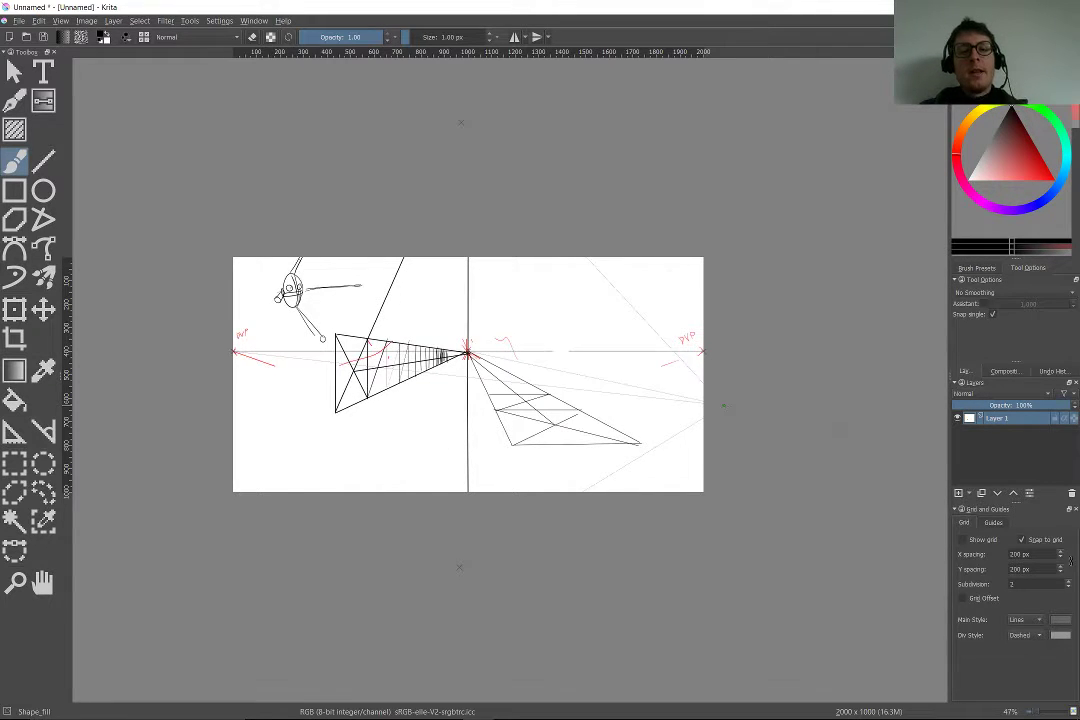
left_click_drag(462, 332, 450, 290)
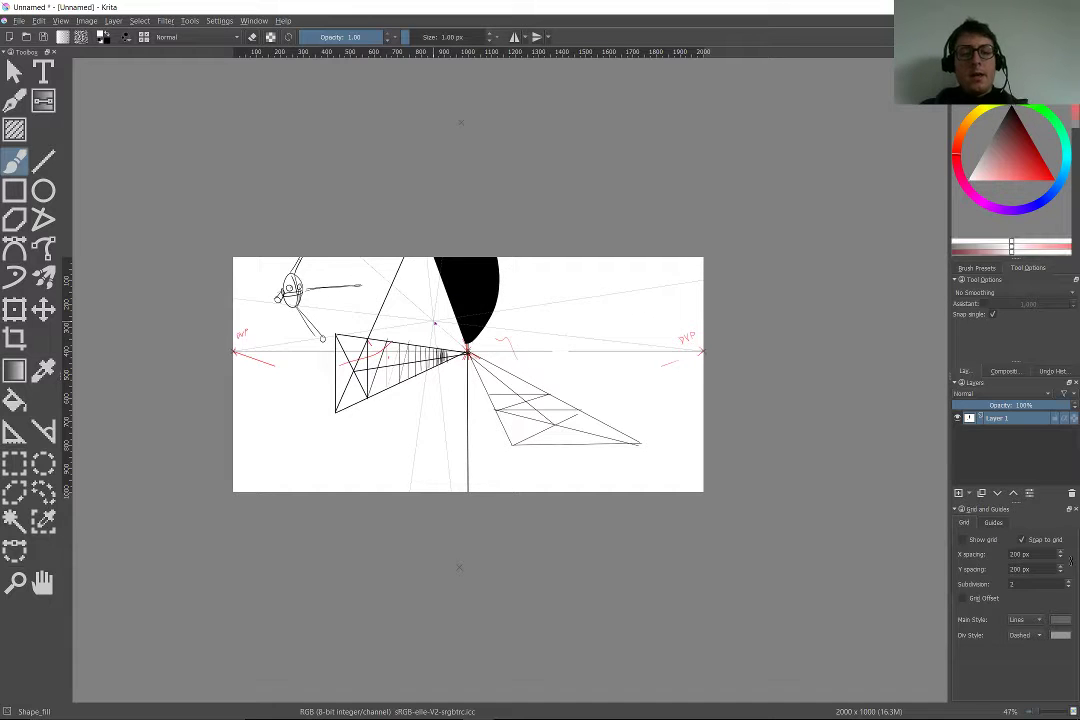
Paint white filled shapes over the black shape, the head sketch, and the vertical lines above and below the central vanishing point
key("ctrl+z")
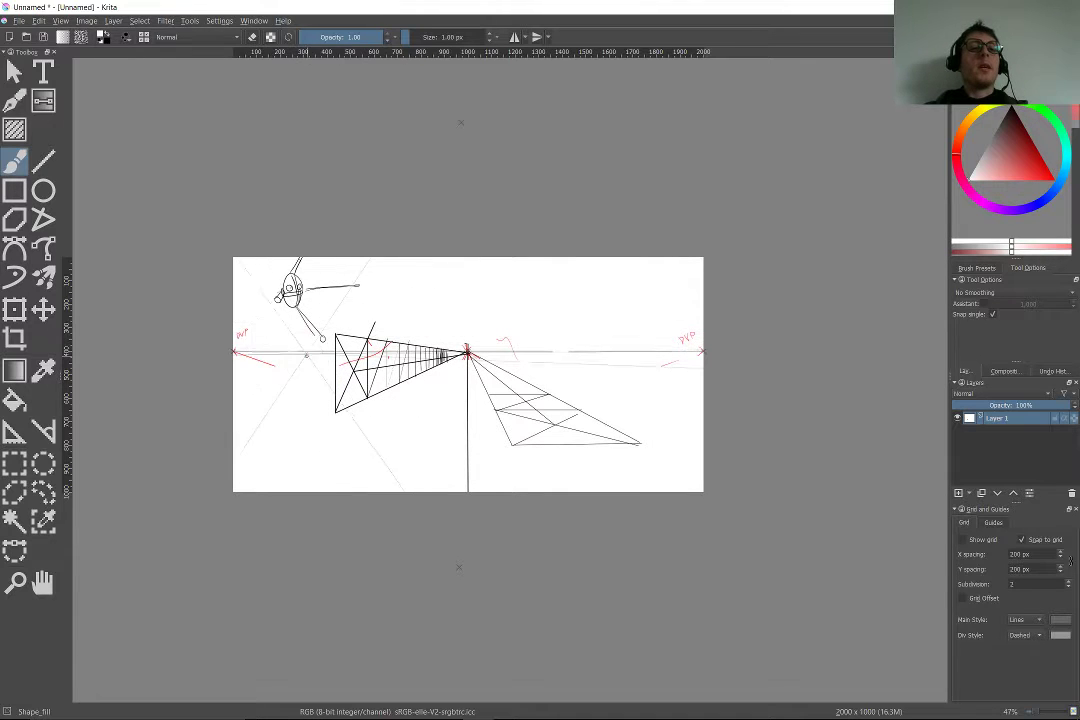
key("ctrl+z")
key("ctrl+z")
key("ctrl+z")
key("ctrl+z")
key("ctrl+z")
key("ctrl+z")
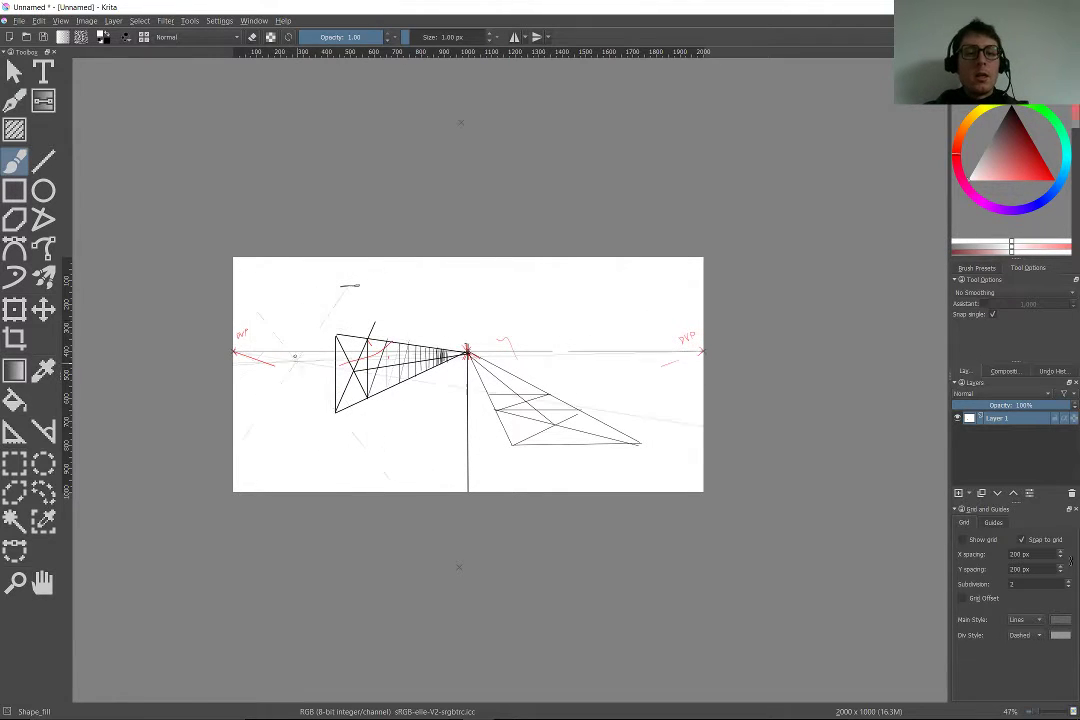
key("ctrl+z")
key("ctrl+z")
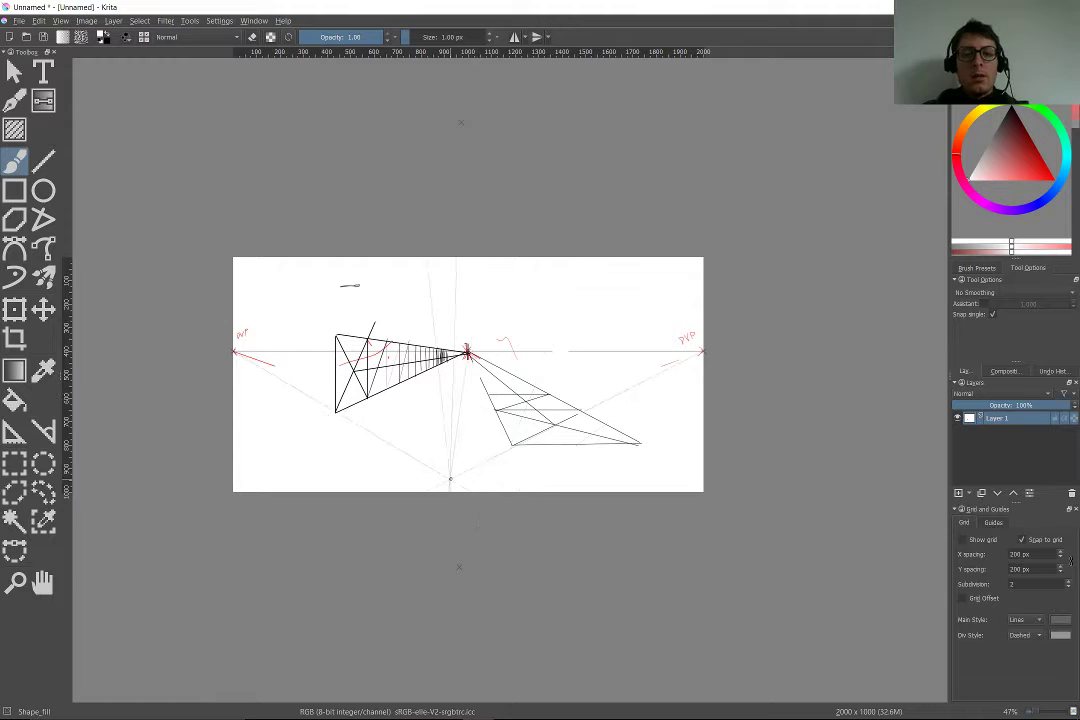
scroll(436, 356, "up", 2)
scroll(457, 534, "up", 1)
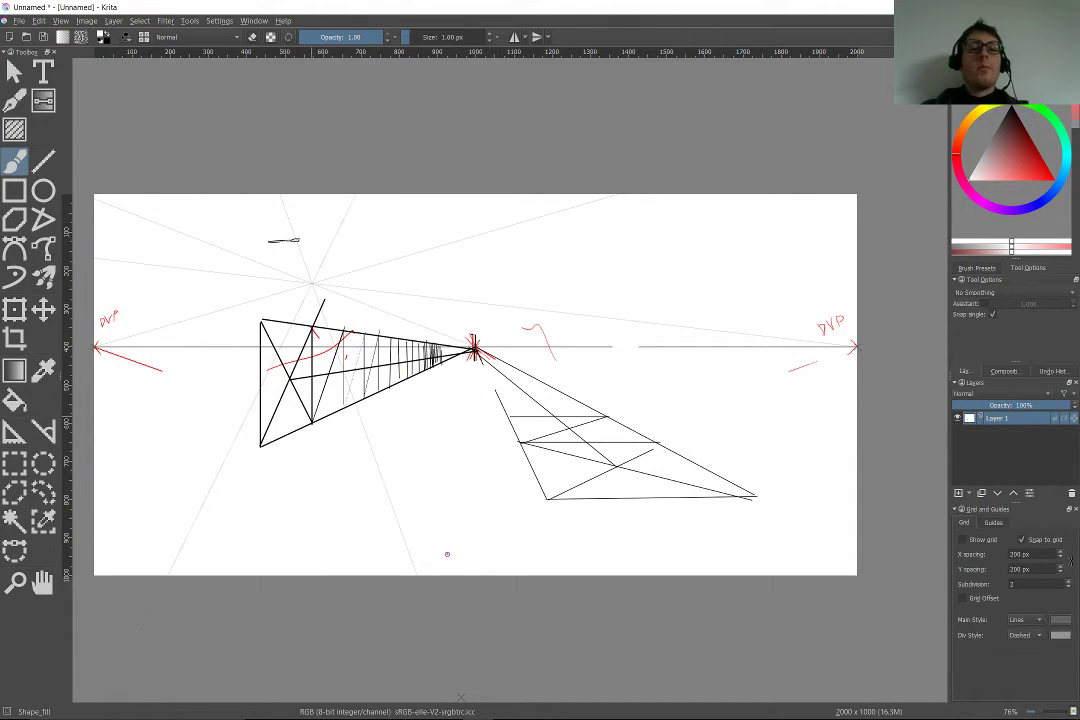
key("alt+Tab")
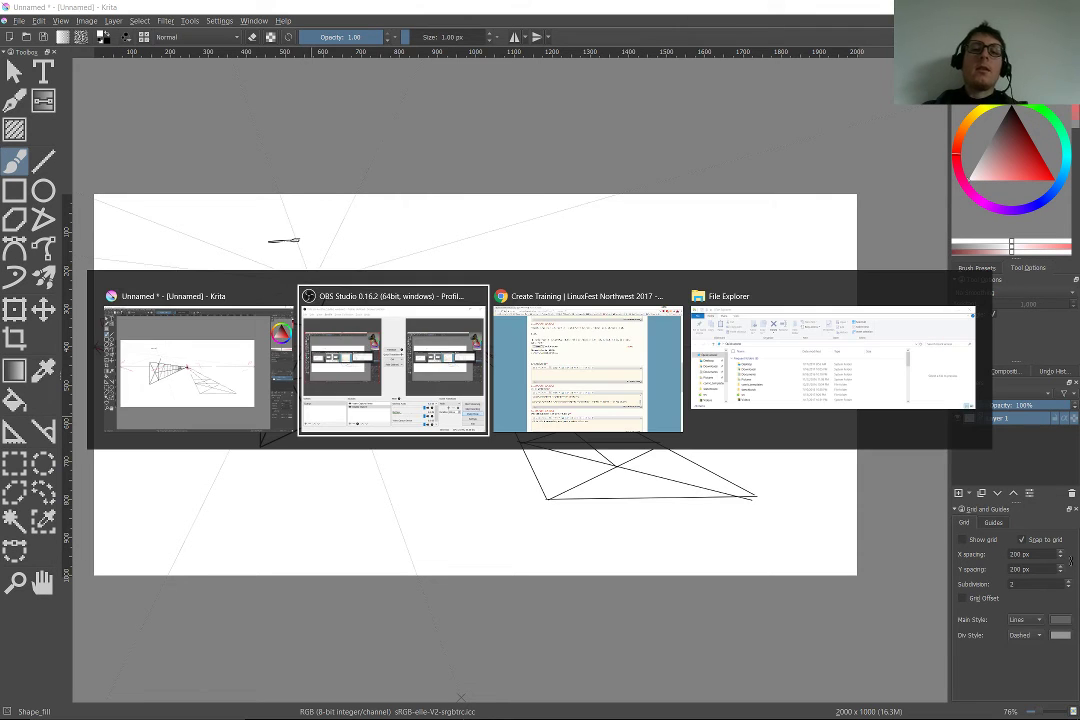